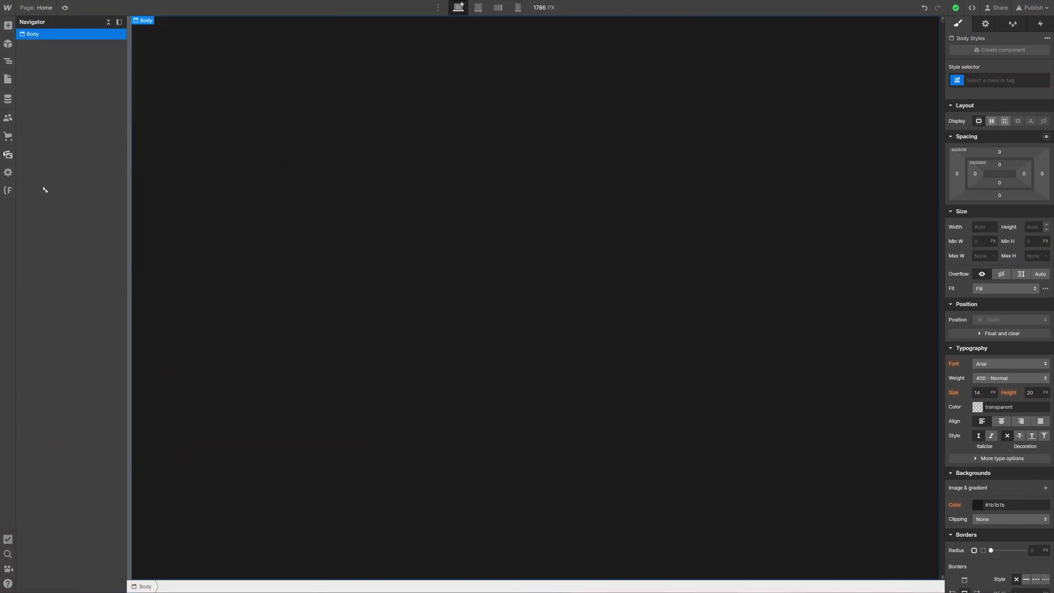
# Step: Look through the project's image assets and the entries of the Slider Items CMS collection, including one item's fields
pyautogui.click(7, 154)
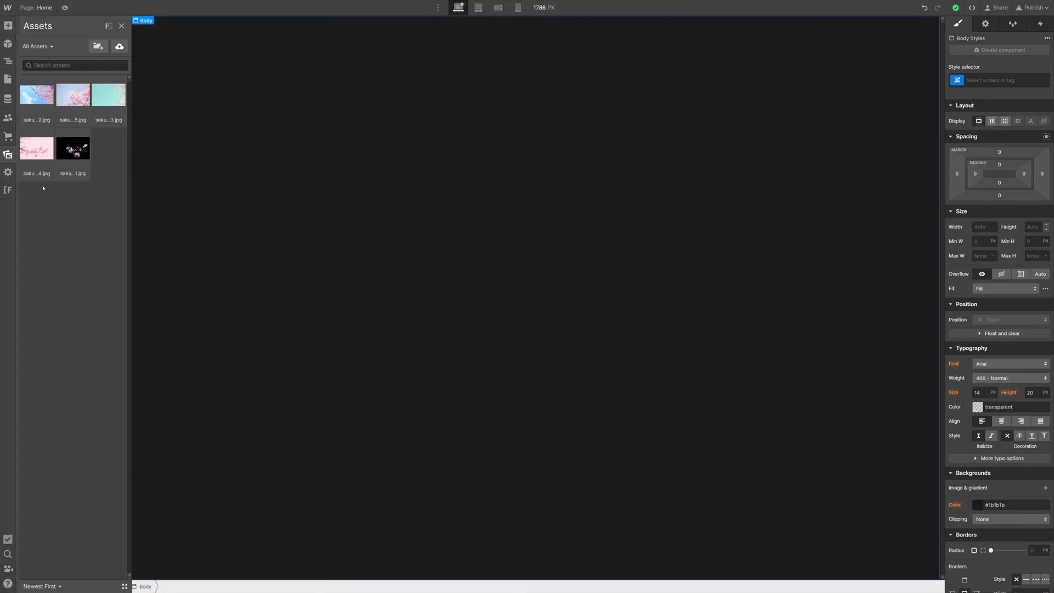
pyautogui.click(8, 99)
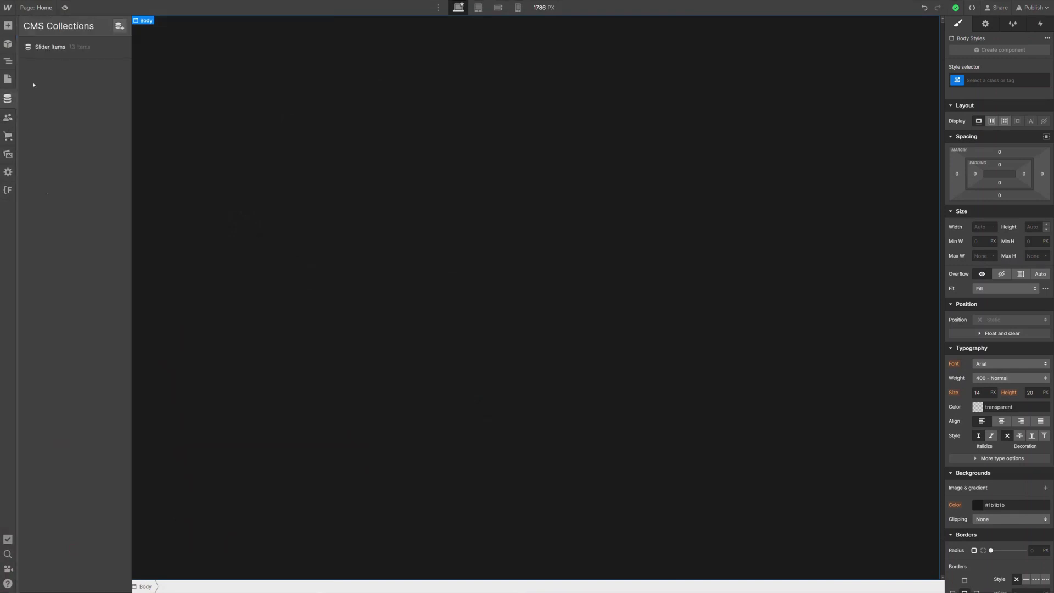
pyautogui.click(77, 46)
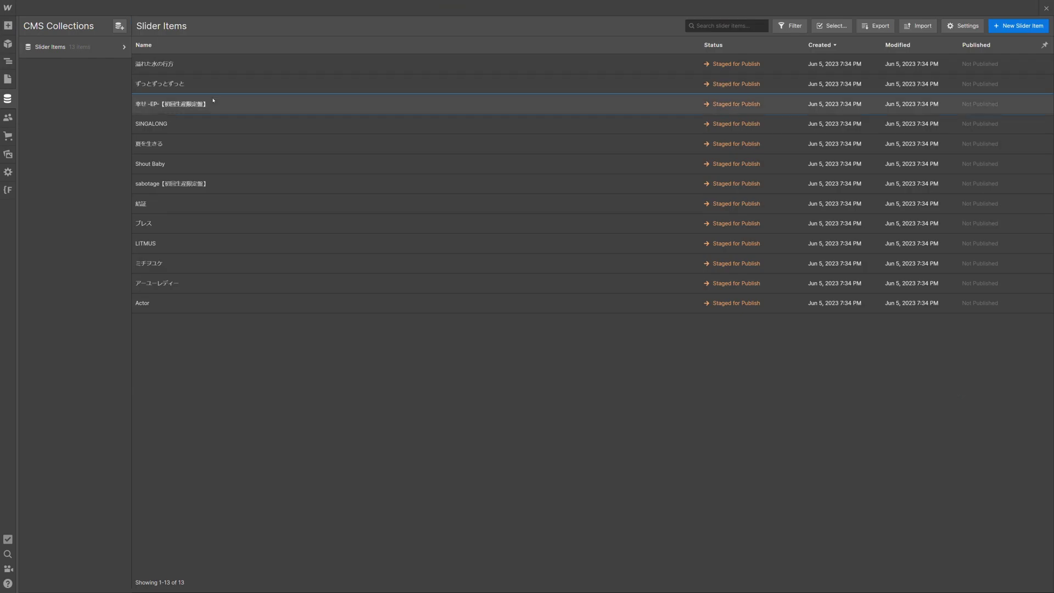
pyautogui.click(214, 103)
pyautogui.click(227, 179)
pyautogui.click(194, 269)
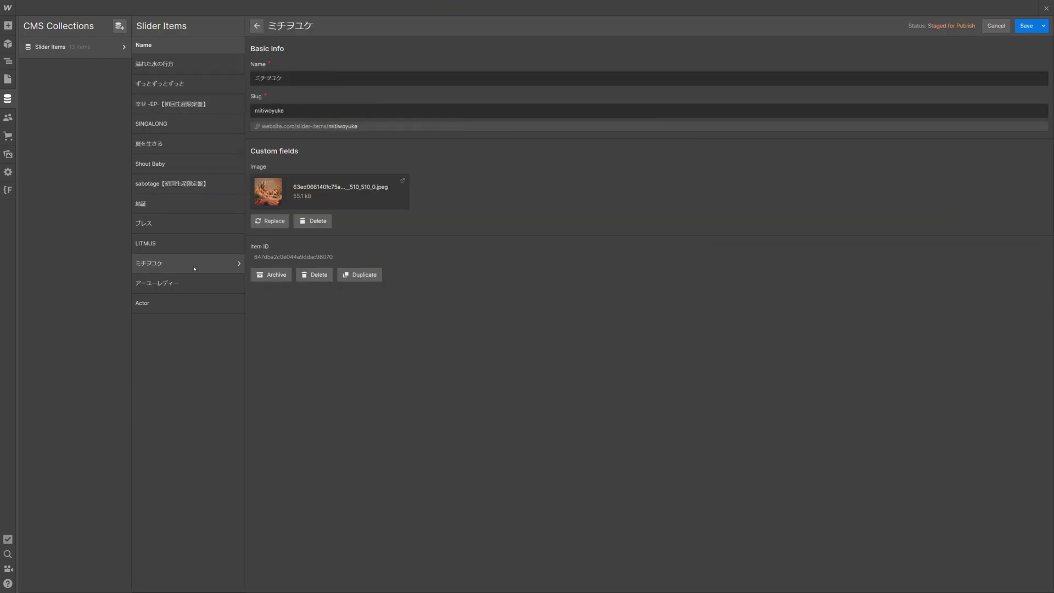
pyautogui.click(8, 99)
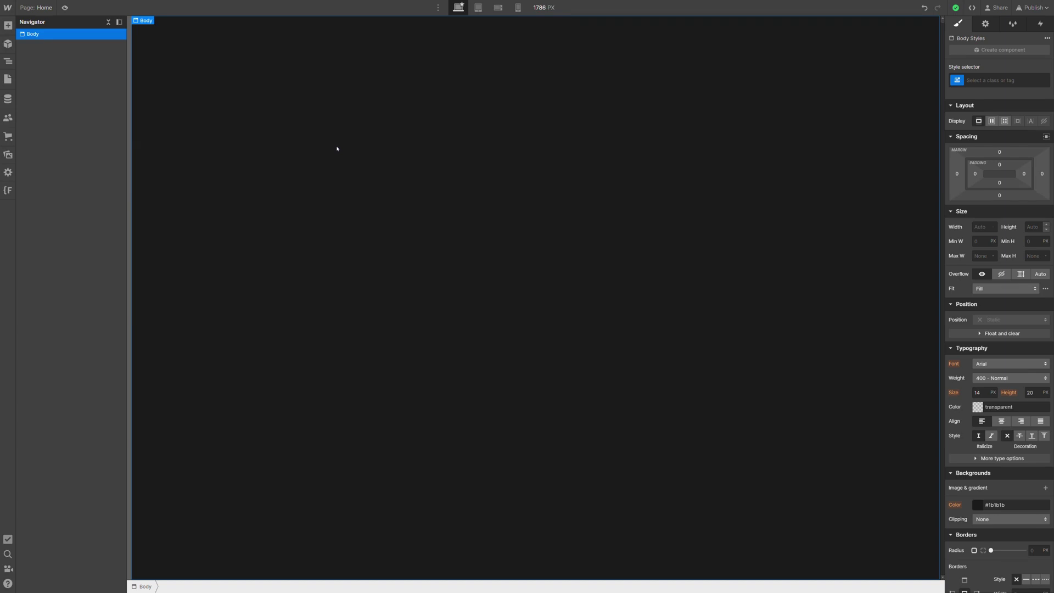
# Step: Add a Section to the page body and give it the class section
pyautogui.hotkey('ctrl', 'e')
pyautogui.write('section')
pyautogui.press('Return')
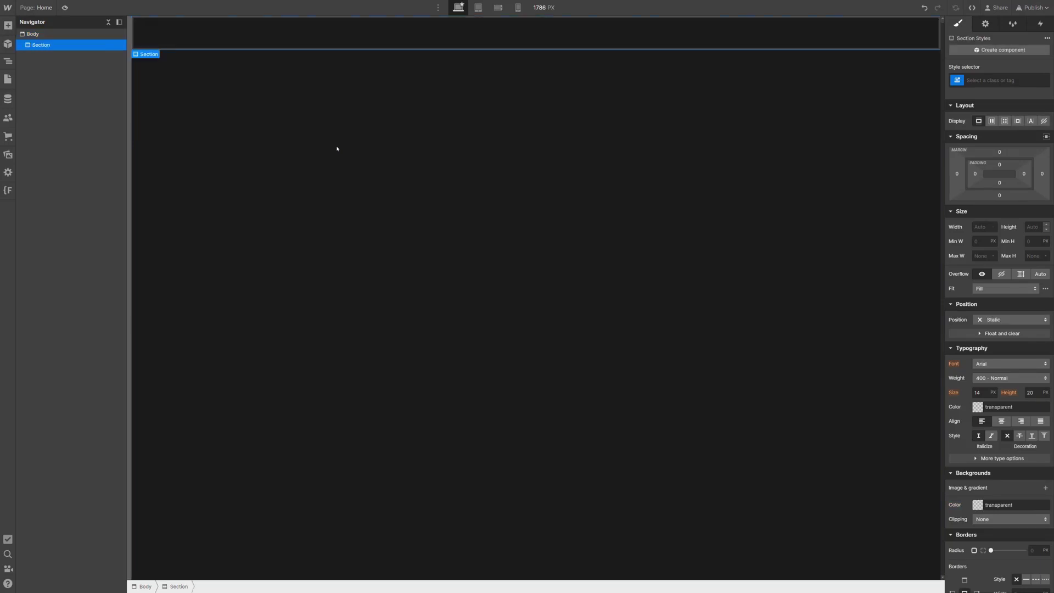
pyautogui.hotkey('ctrl', 'Return')
pyautogui.write('seection')
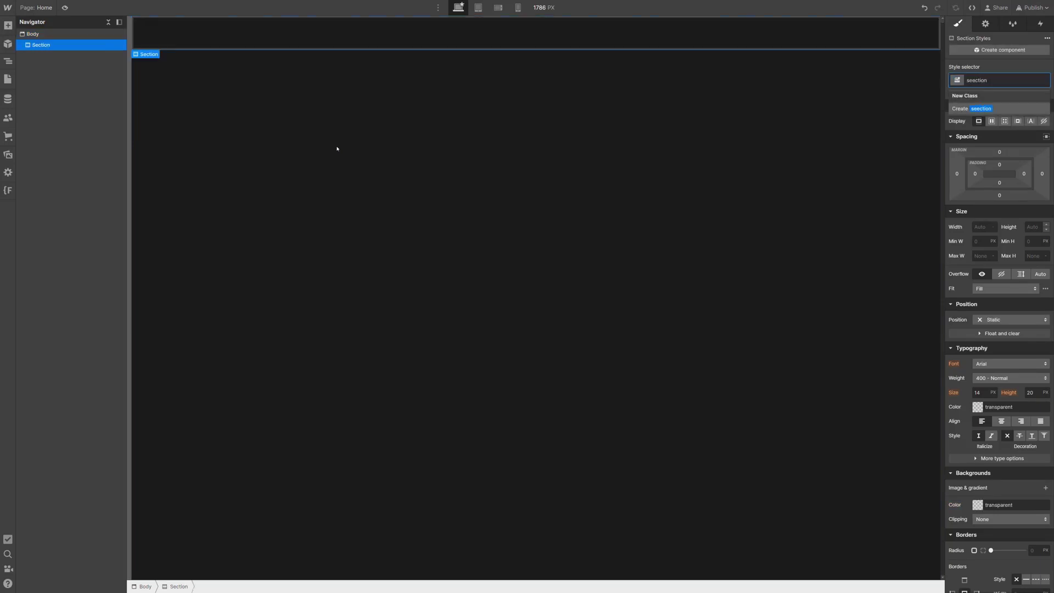
pyautogui.press('Delete')
pyautogui.press('Return')
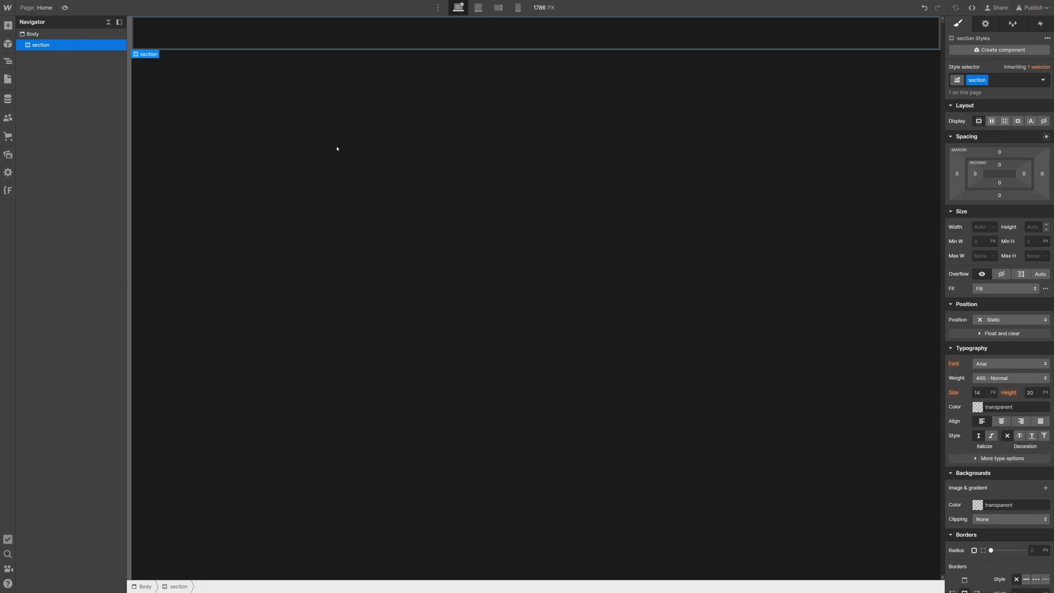
# Step: Set the section's minimum height to 100 VH
pyautogui.click(1031, 241)
pyautogui.write('100')
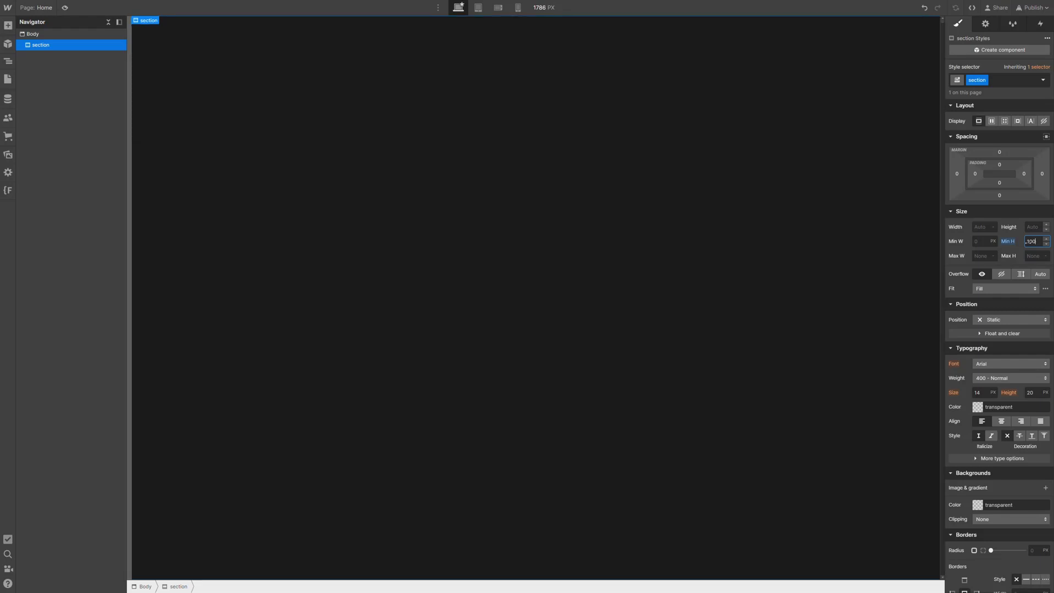
pyautogui.write('vh')
pyautogui.press('Return')
# Step: Add a Container inside the section and give it the class main-container
pyautogui.hotkey('ctrl', 'k')
pyautogui.write('cont')
pyautogui.press('Return')
pyautogui.hotkey('ctrl', 'Return')
pyautogui.write('m')
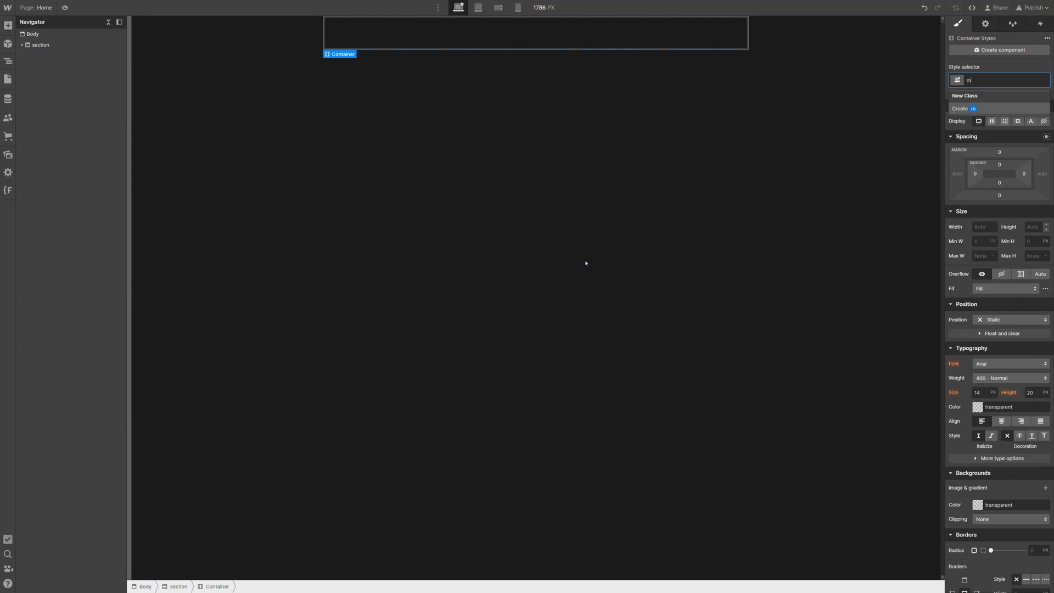
pyautogui.write('ain-container')
pyautogui.press('Return')
# Step: Size main-container with a minimum height of 100 VH and maximum width of 90 REM, with 32 px padding on all sides
pyautogui.click(1025, 241)
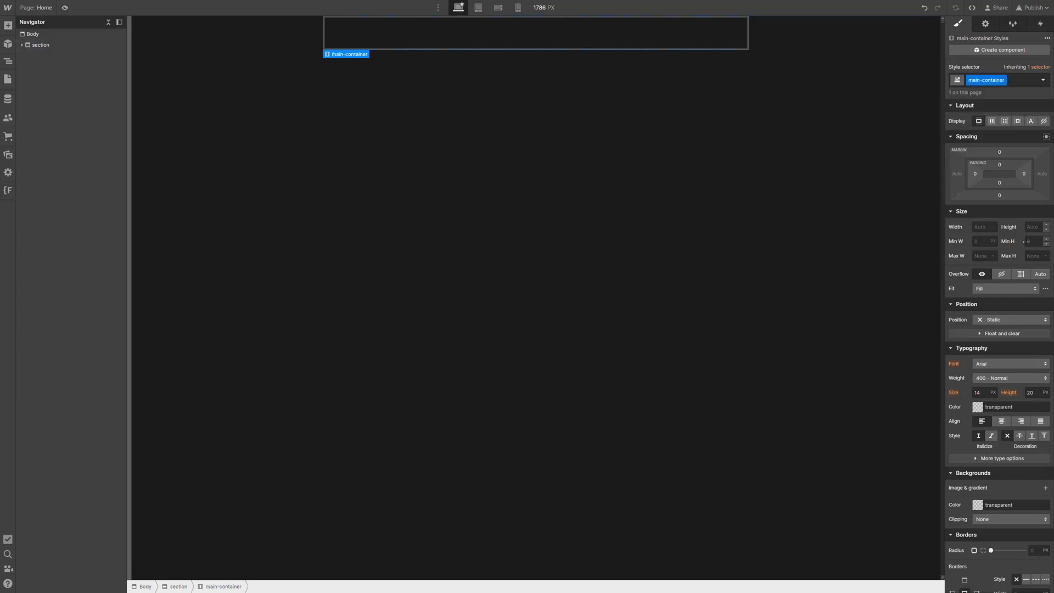
pyautogui.write('5')
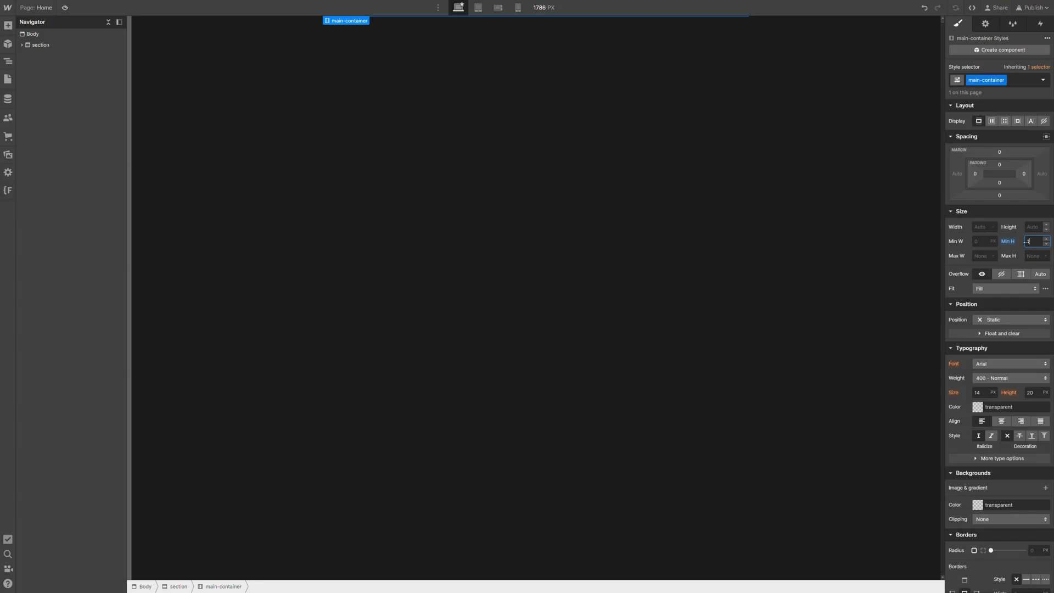
pyautogui.write('00vh')
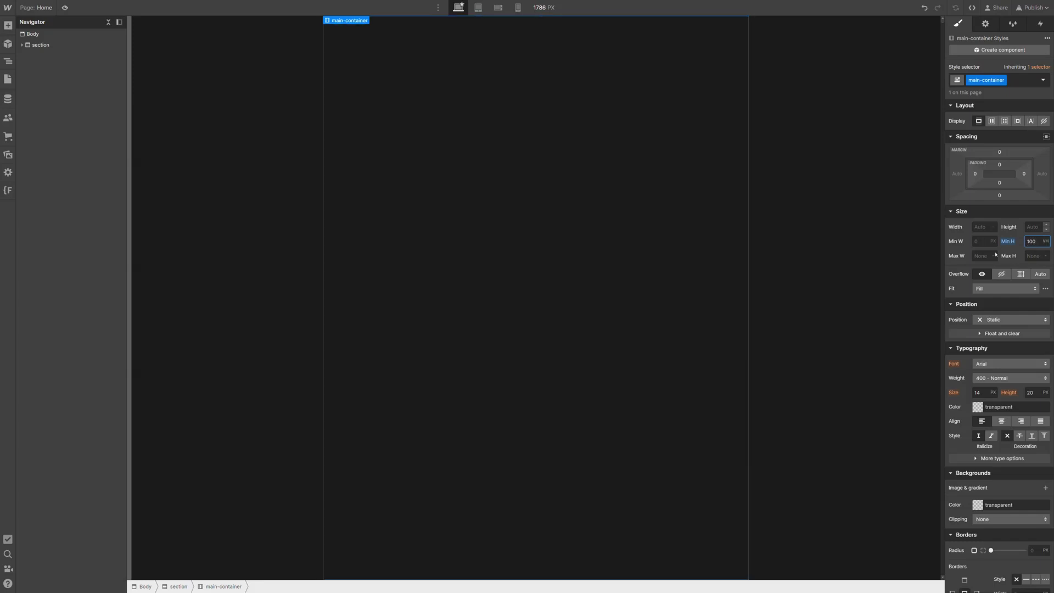
pyautogui.click(978, 256)
pyautogui.write('90rem')
pyautogui.press('Return')
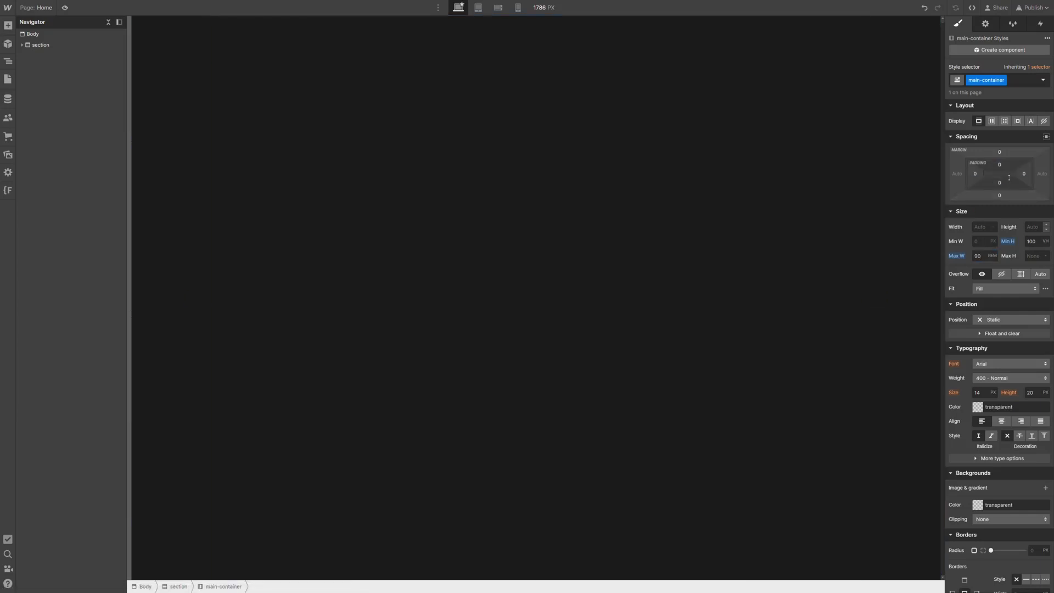
pyautogui.moveTo(1001, 168); pyautogui.dragTo(1009, 176)
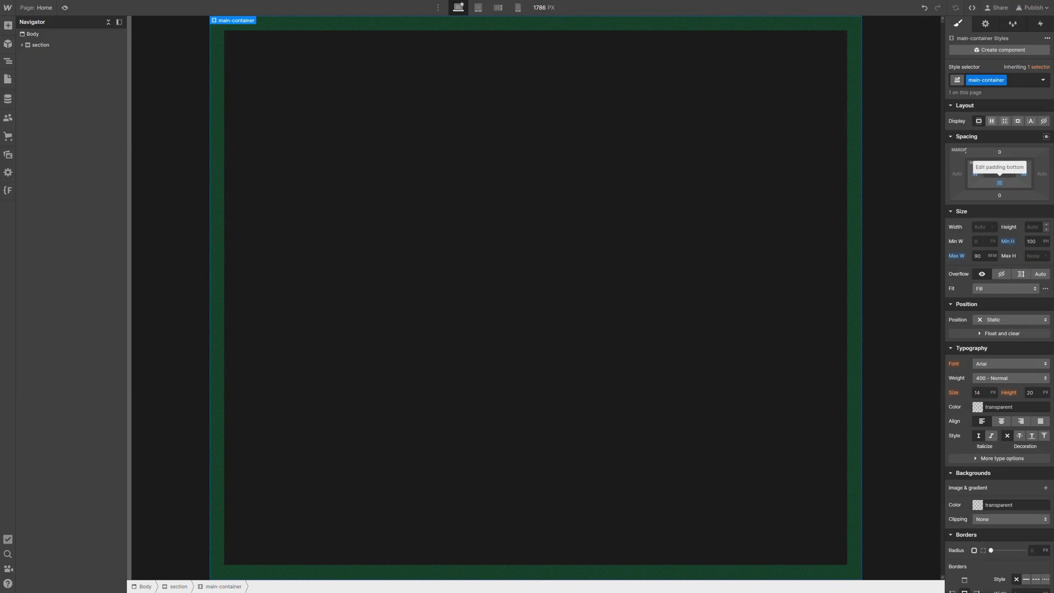
pyautogui.click(649, 237)
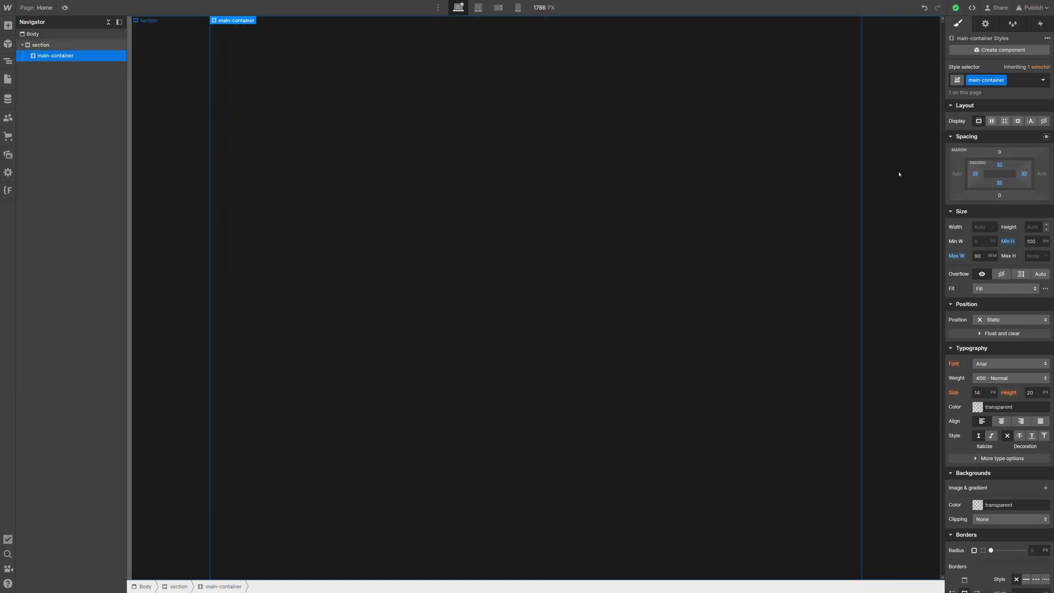
# Step: Make main-container a flex layout with its children centered in both alignment and justification
pyautogui.click(991, 121)
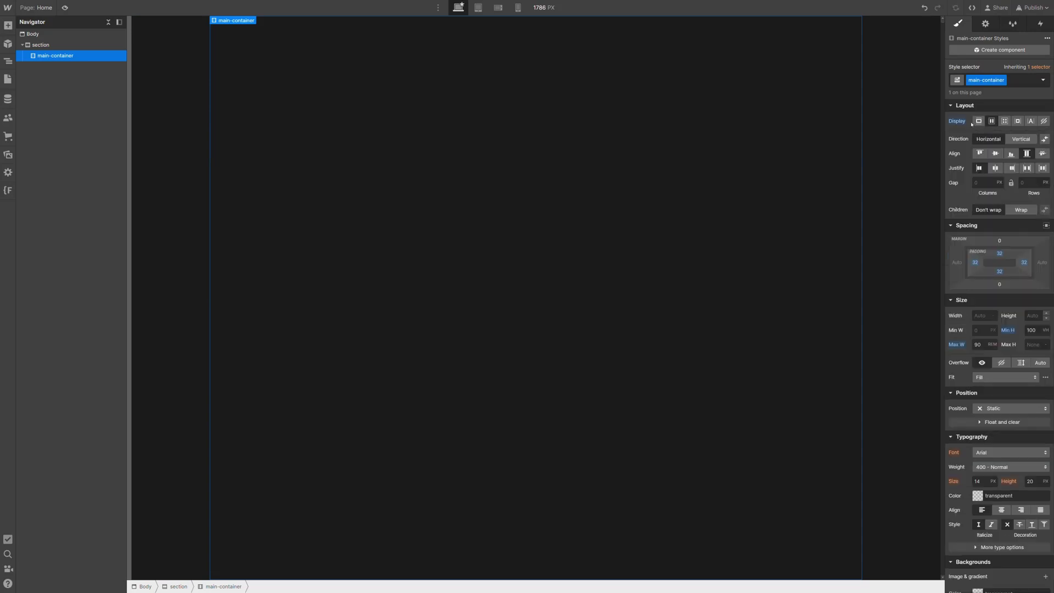
pyautogui.click(996, 154)
pyautogui.click(997, 167)
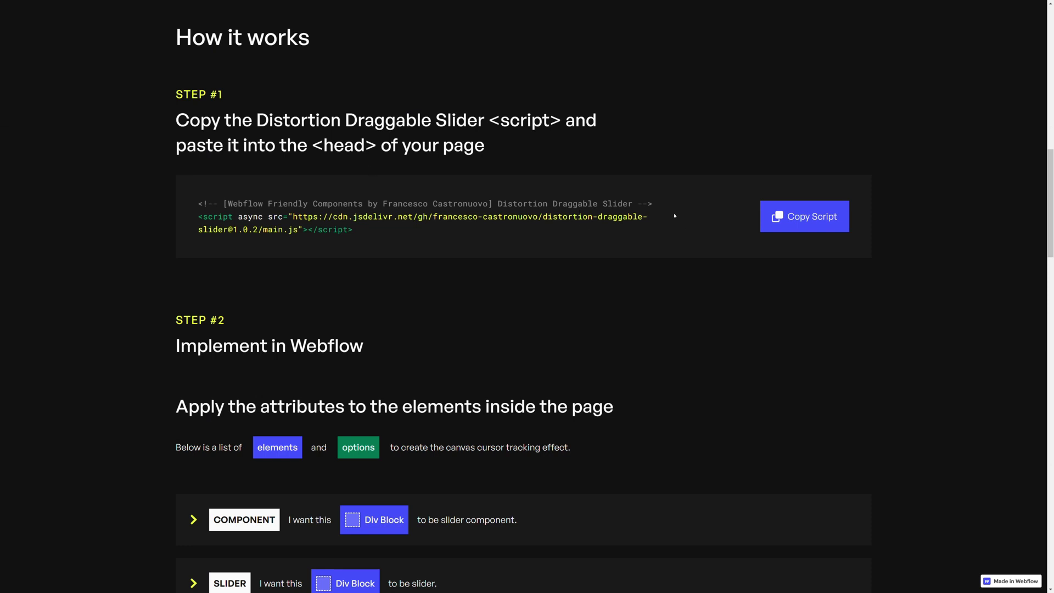
# Step: Copy the Distortion Draggable Slider script from its documentation page and save it in the Home page's custom code inside the head tag
pyautogui.click(775, 219)
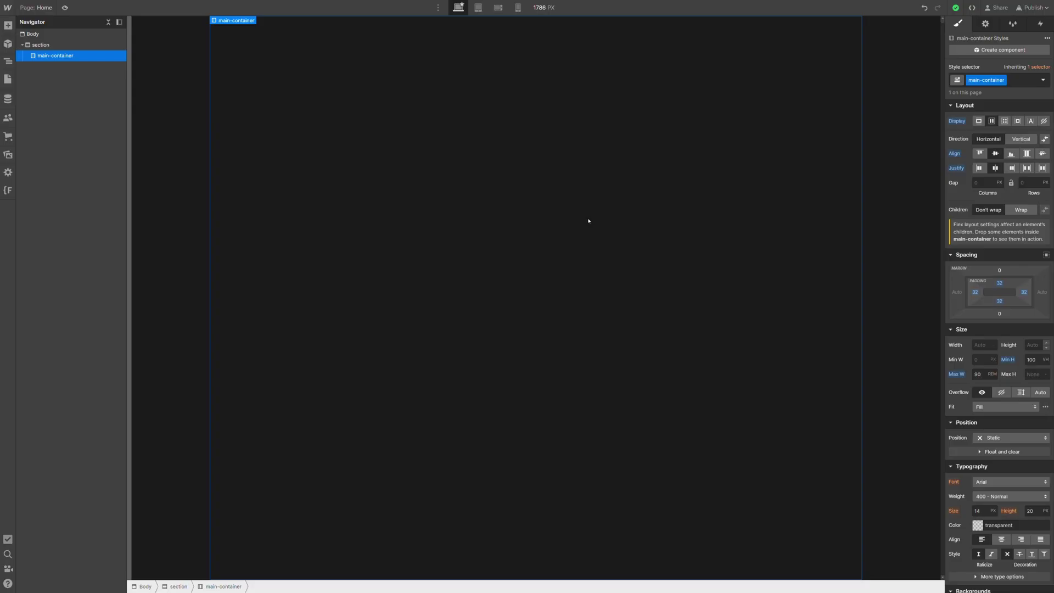
pyautogui.click(7, 78)
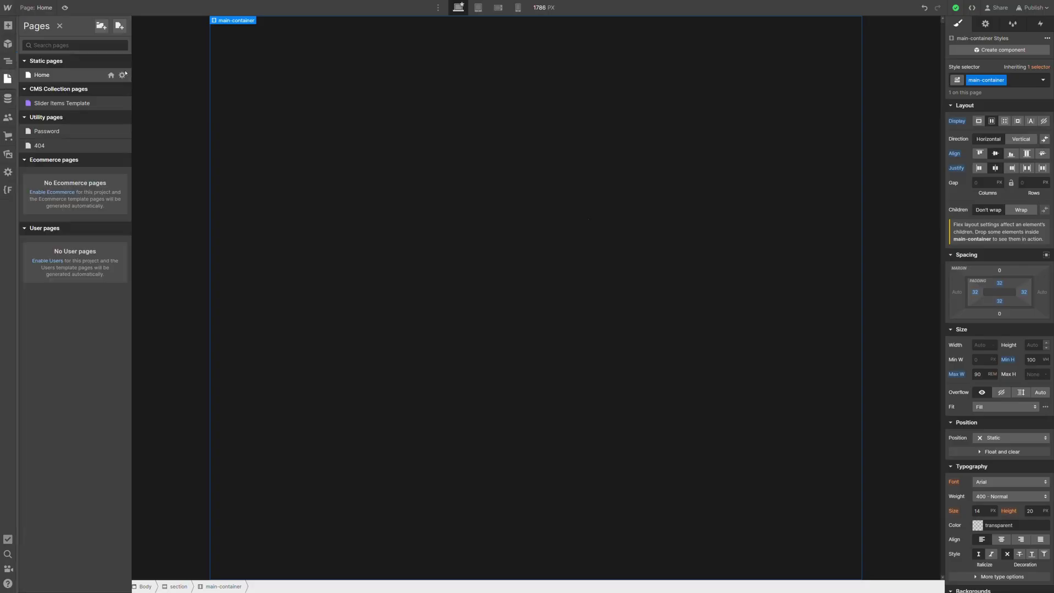
pyautogui.click(122, 75)
pyautogui.scroll(-3, 276, 313)
pyautogui.scroll(-7, 263, 275)
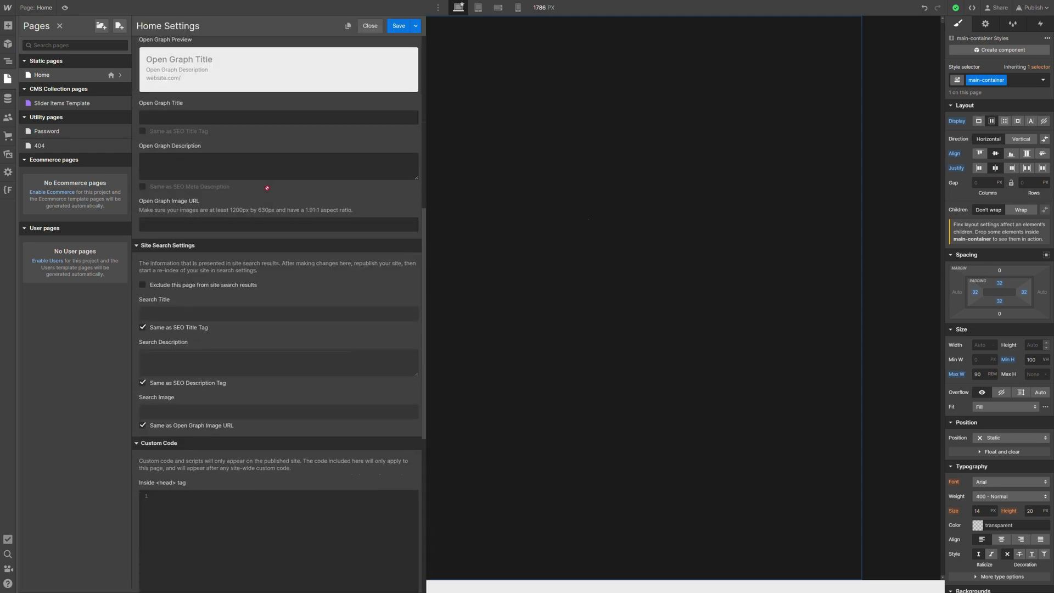
pyautogui.click(258, 357)
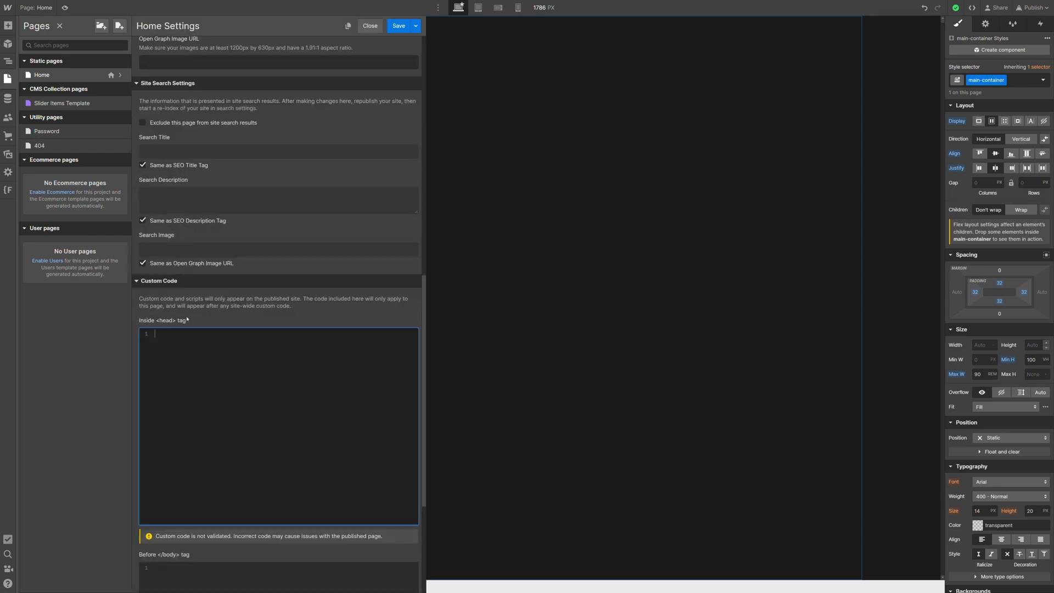
pyautogui.hotkey('ctrl', 'v')
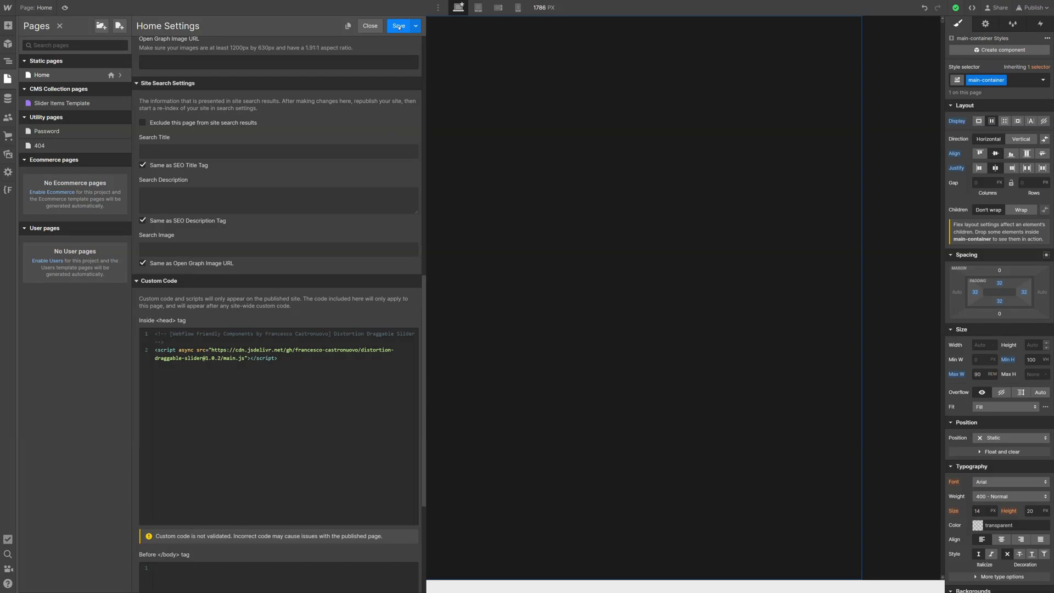
pyautogui.click(477, 101)
# Step: Check the component element in the slider documentation, and add a Div Block with the class slider_component inside main-container
pyautogui.hotkey('ctrl', 'Tab')
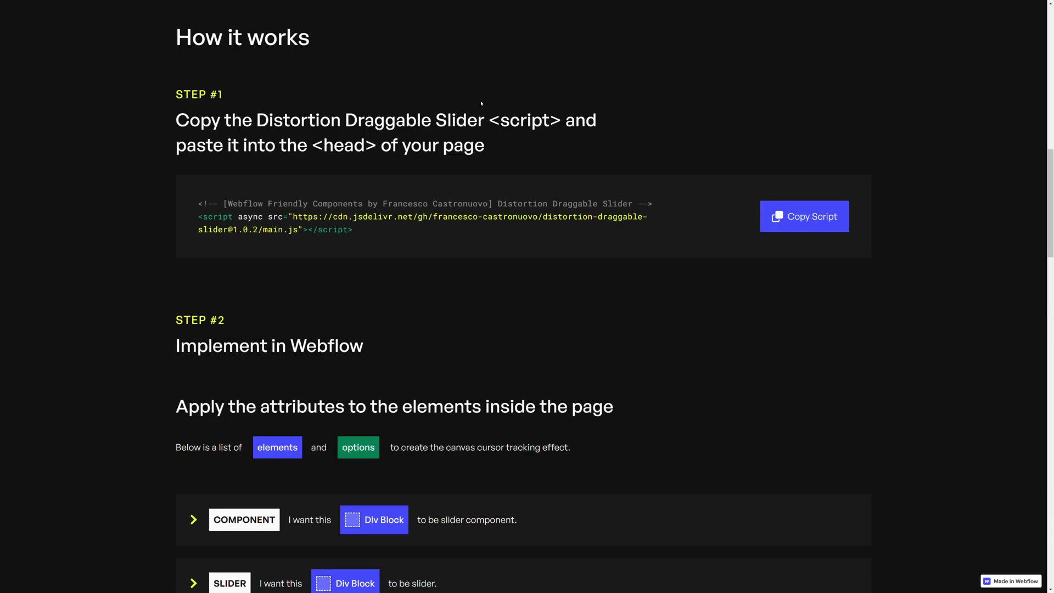
pyautogui.scroll(-7, 526, 296)
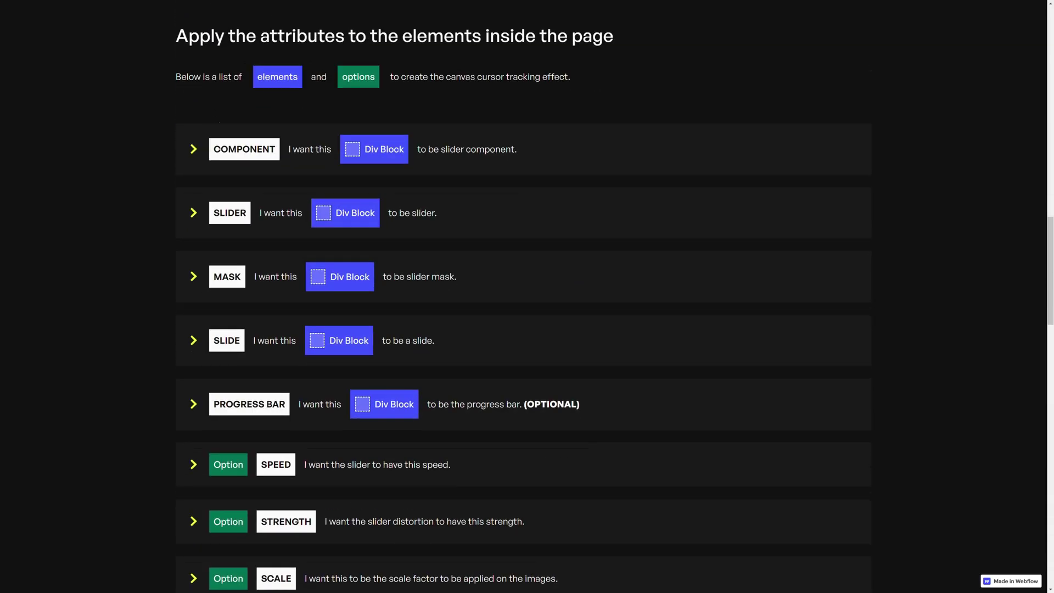
pyautogui.scroll(1, 436, 119)
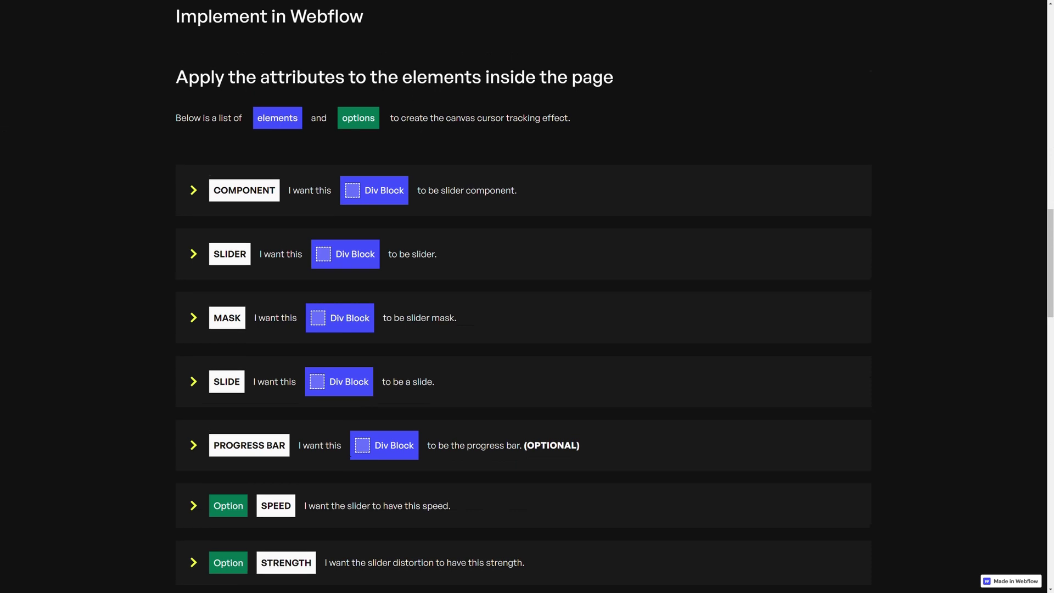
pyautogui.click(323, 191)
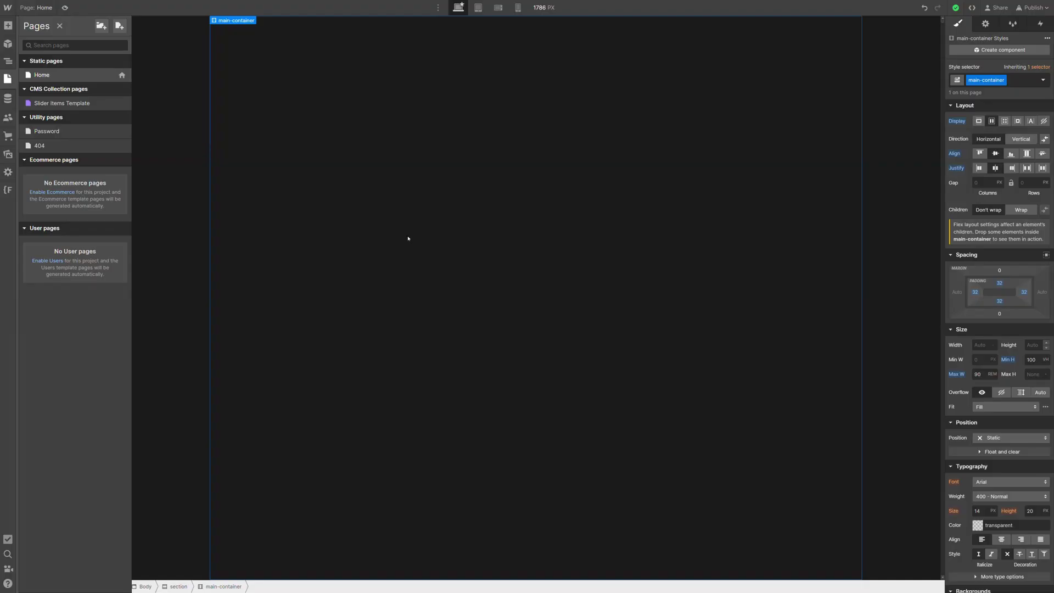
pyautogui.press('z')
pyautogui.hotkey('ctrl', 'e')
pyautogui.write('div')
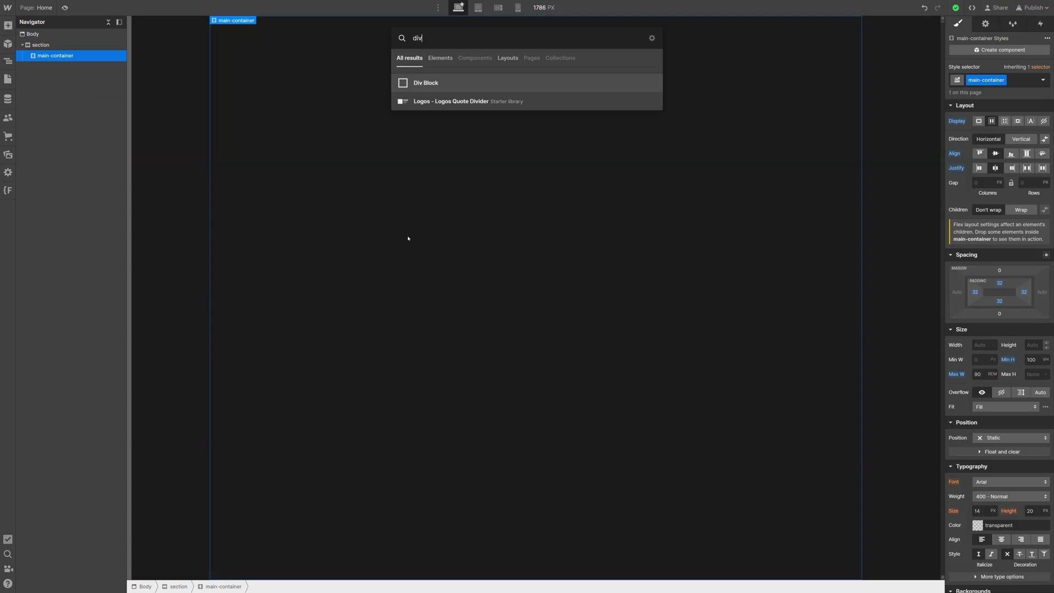
pyautogui.press('Return')
pyautogui.hotkey('ctrl', 'Return')
pyautogui.write('sli')
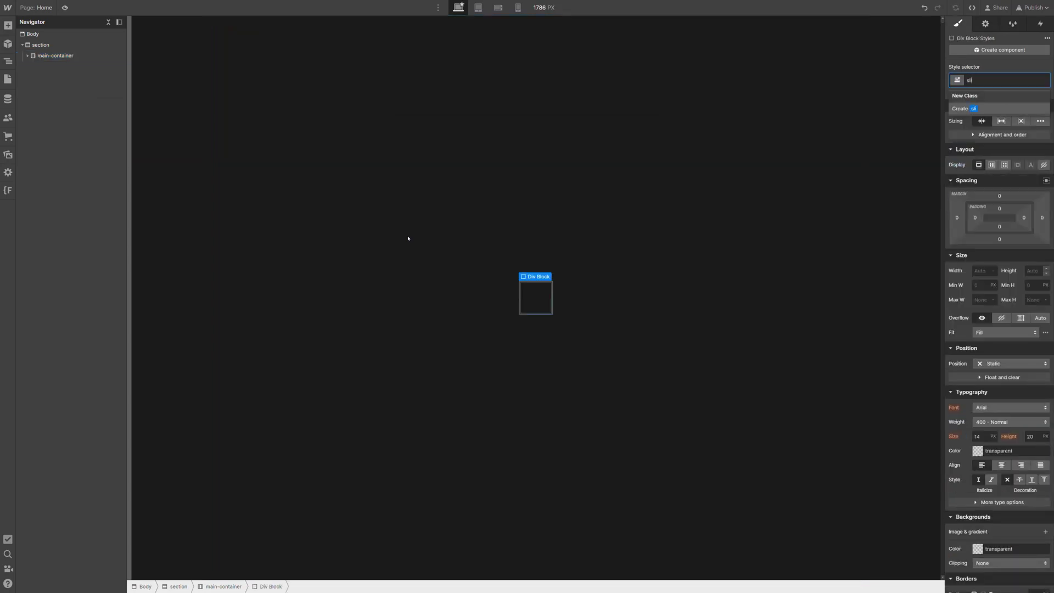
pyautogui.write('der_component')
pyautogui.press('Return')
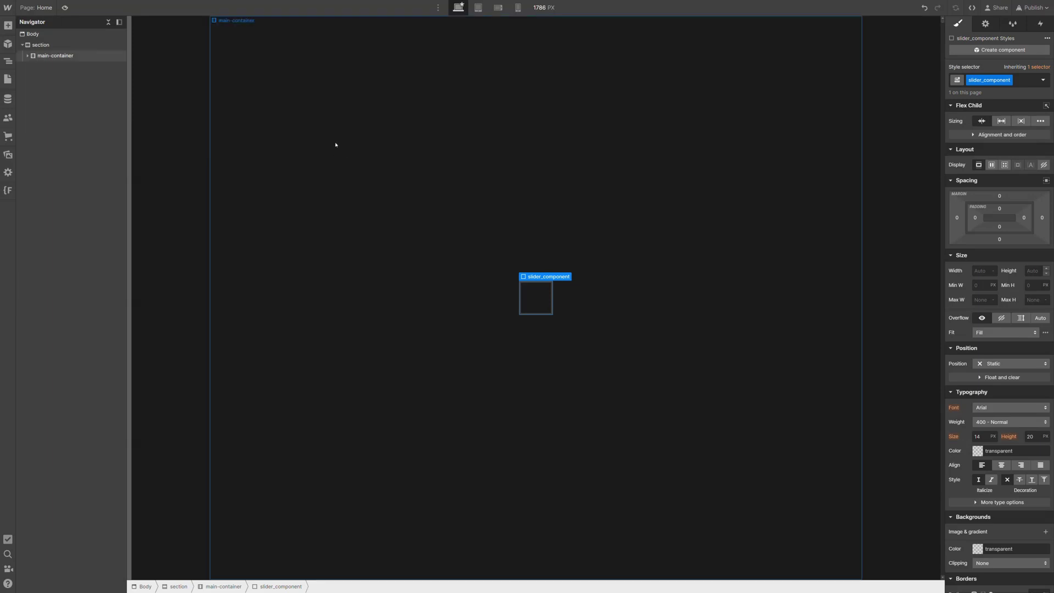
pyautogui.click(978, 270)
pyautogui.write('10')
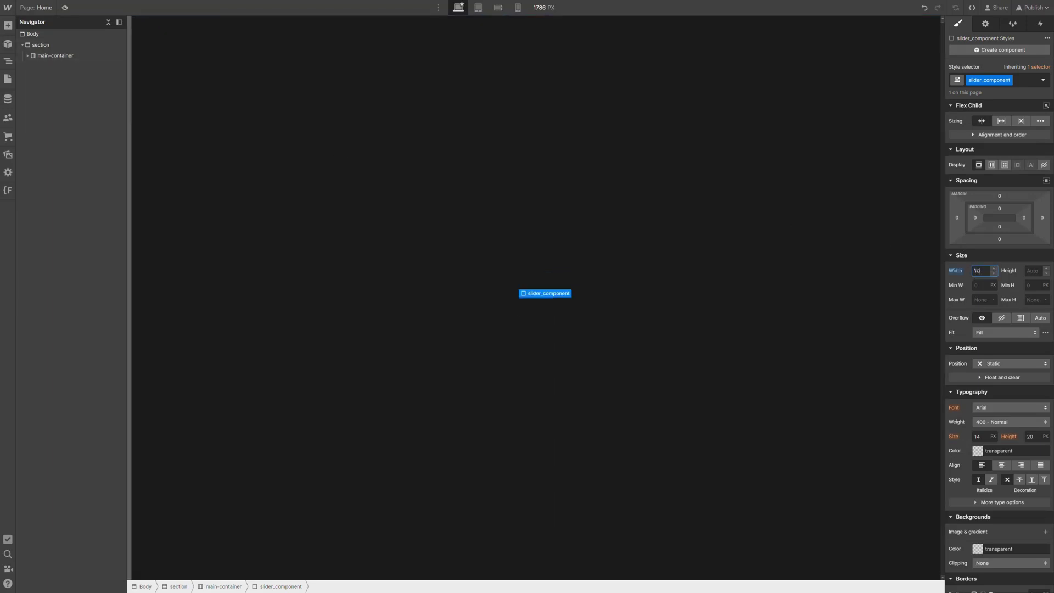
pyautogui.write('0%')
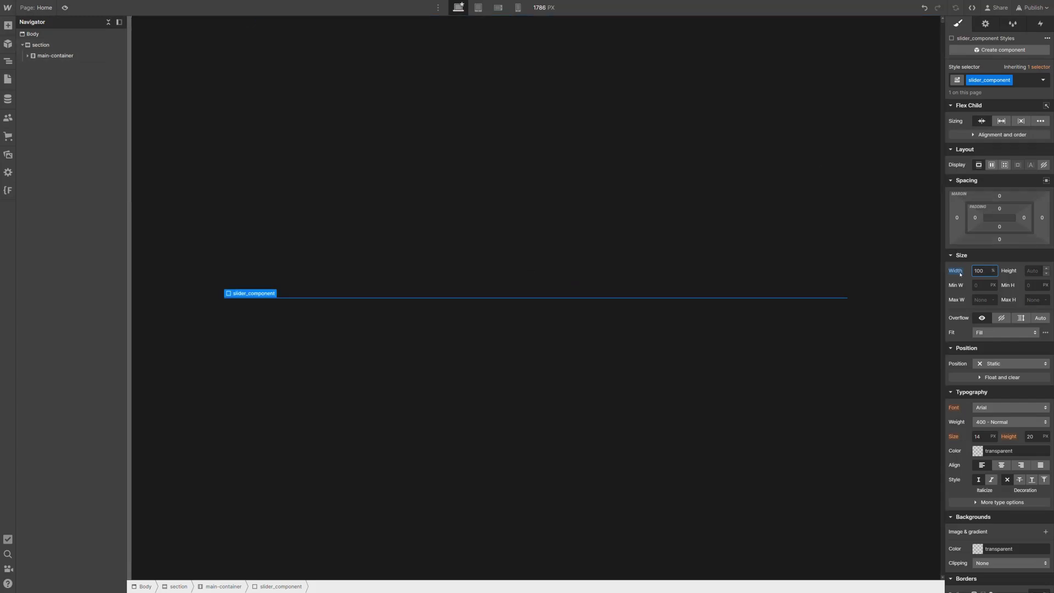
pyautogui.press('Escape')
# Step: Switch main-container's flex direction to vertical and reset its alignment to the default stretch
pyautogui.click(727, 227)
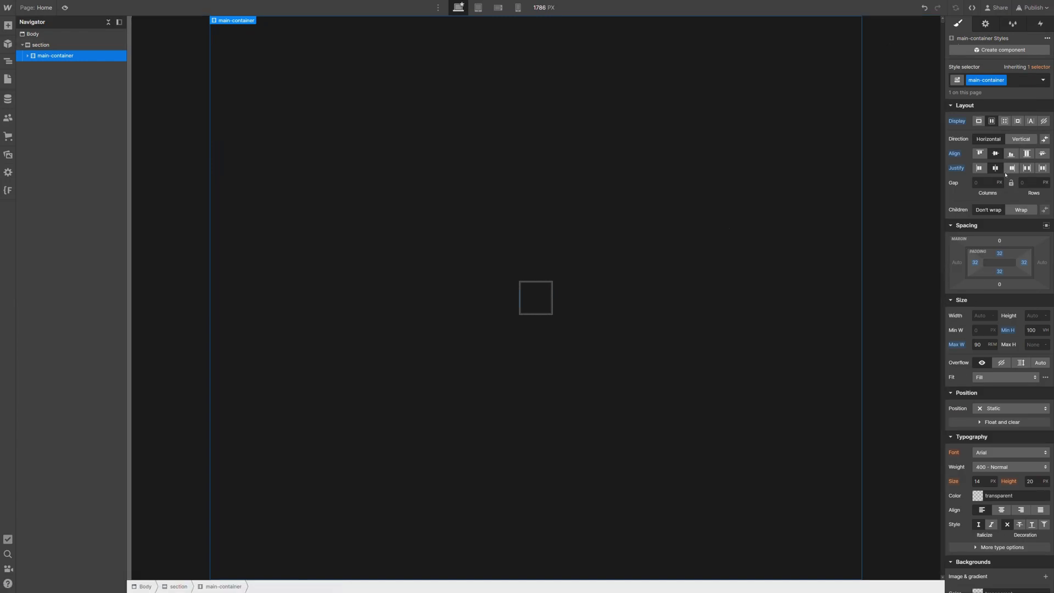
pyautogui.click(1023, 140)
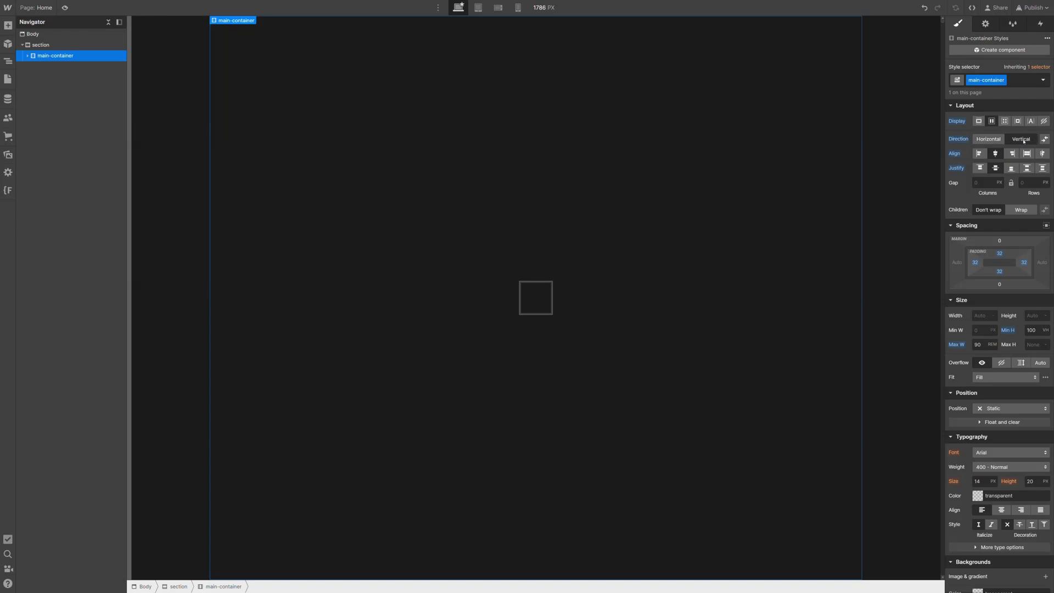
pyautogui.keyDown('alt'); pyautogui.click(954, 158); pyautogui.keyUp('alt')
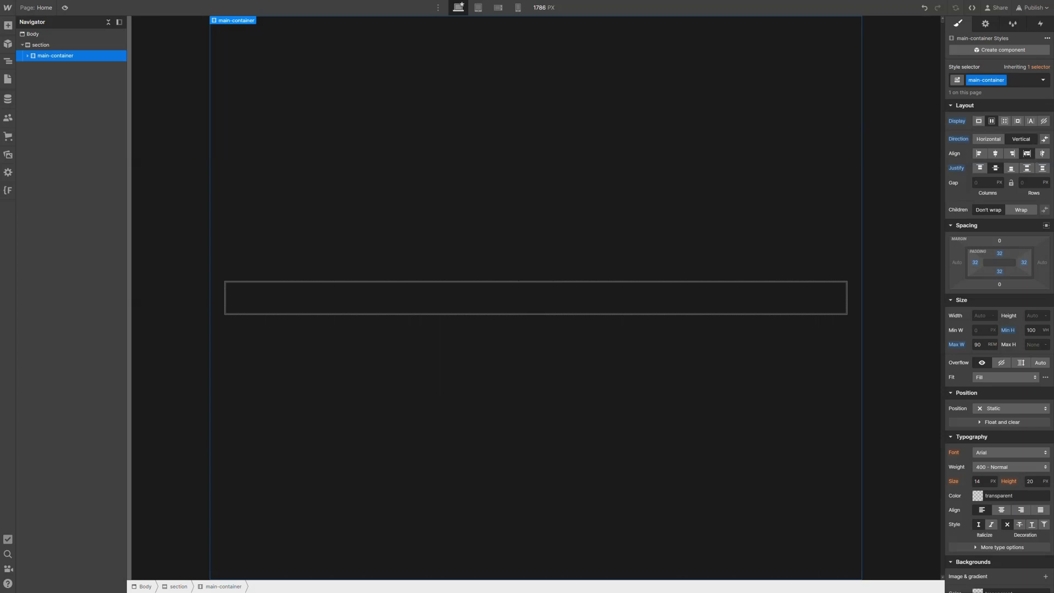
# Step: Copy the component attribute's name from the slider documentation and add it to slider_component as a custom attribute named fc-distortion-slider
pyautogui.click(710, 297)
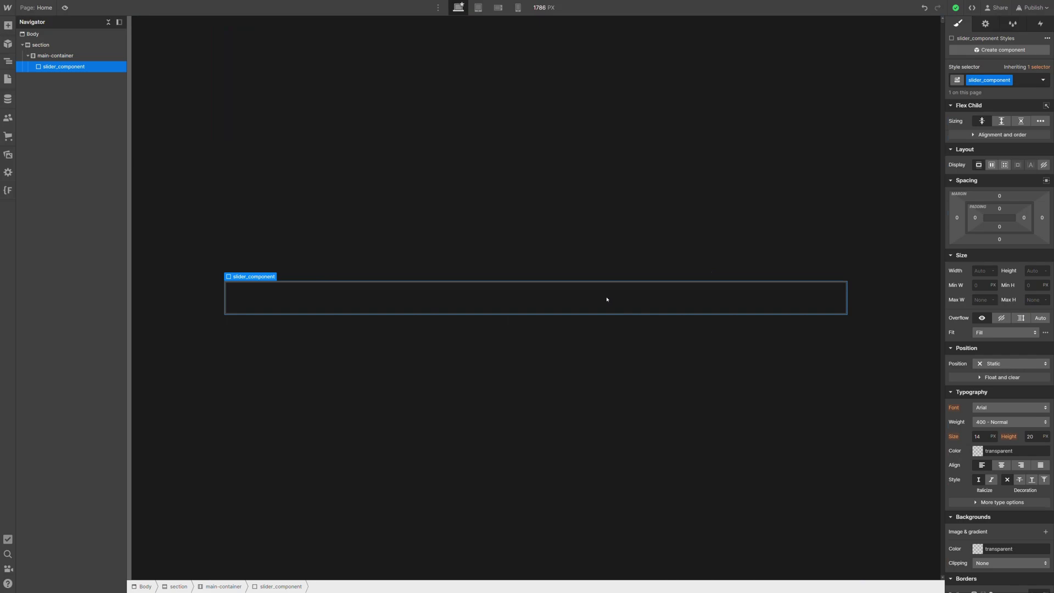
pyautogui.click(985, 23)
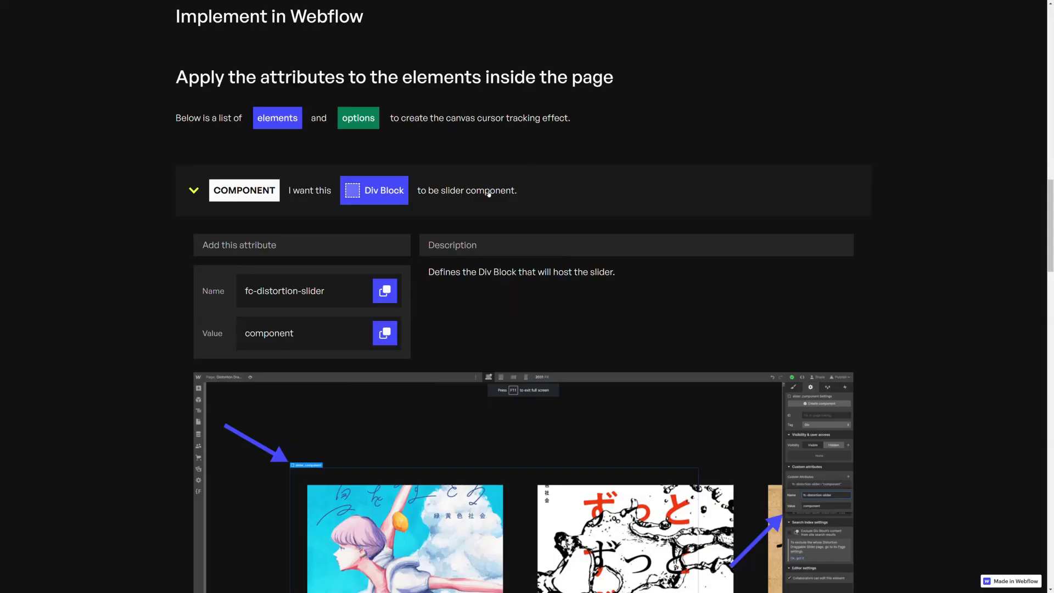
pyautogui.scroll(-2, 500, 191)
pyautogui.scroll(-2, 500, 191)
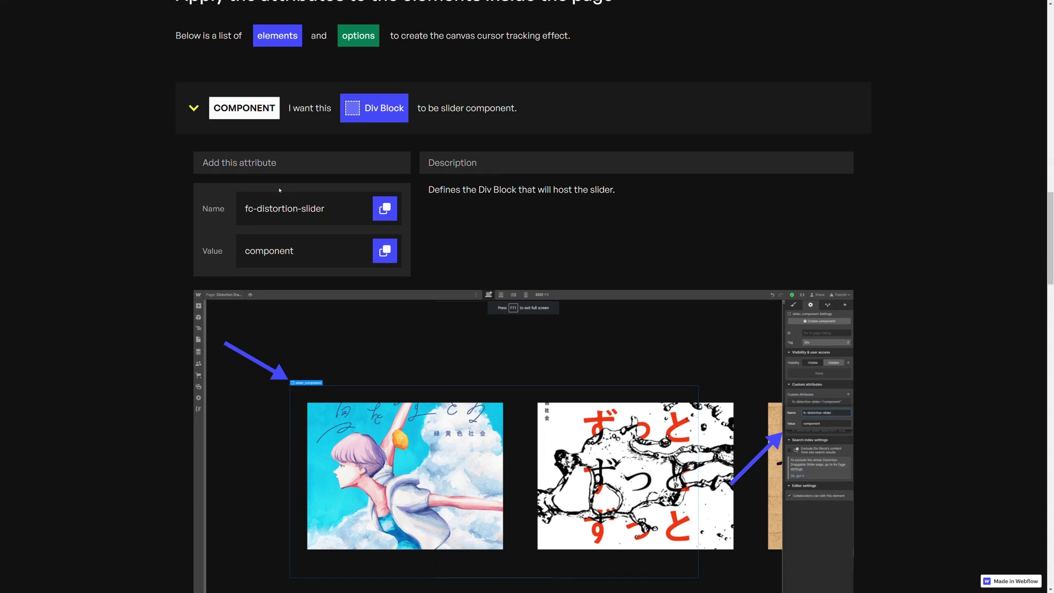
pyautogui.click(384, 209)
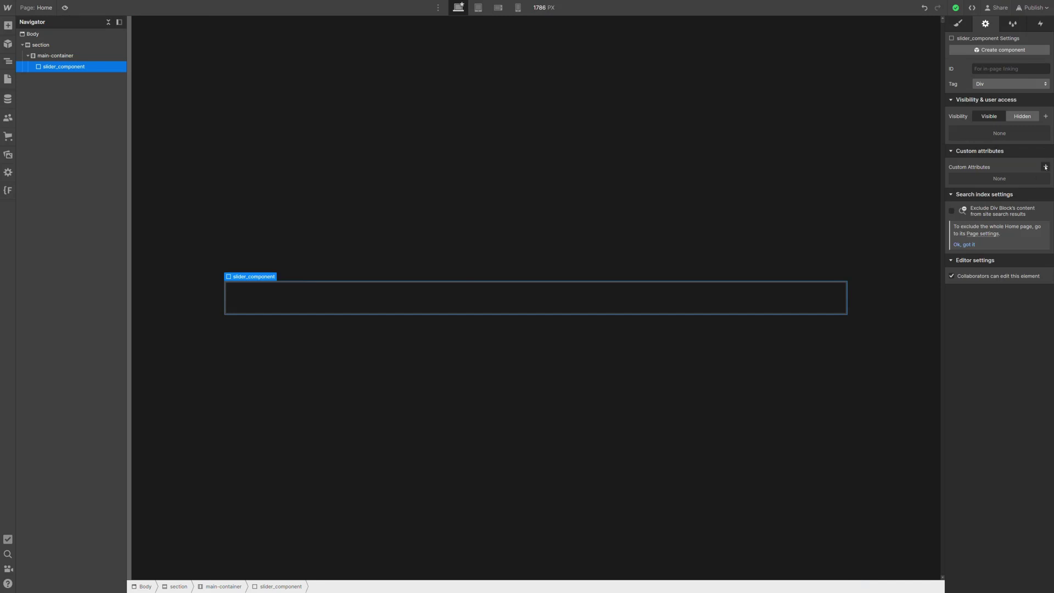
pyautogui.click(1044, 167)
pyautogui.hotkey('ctrl', 'v')
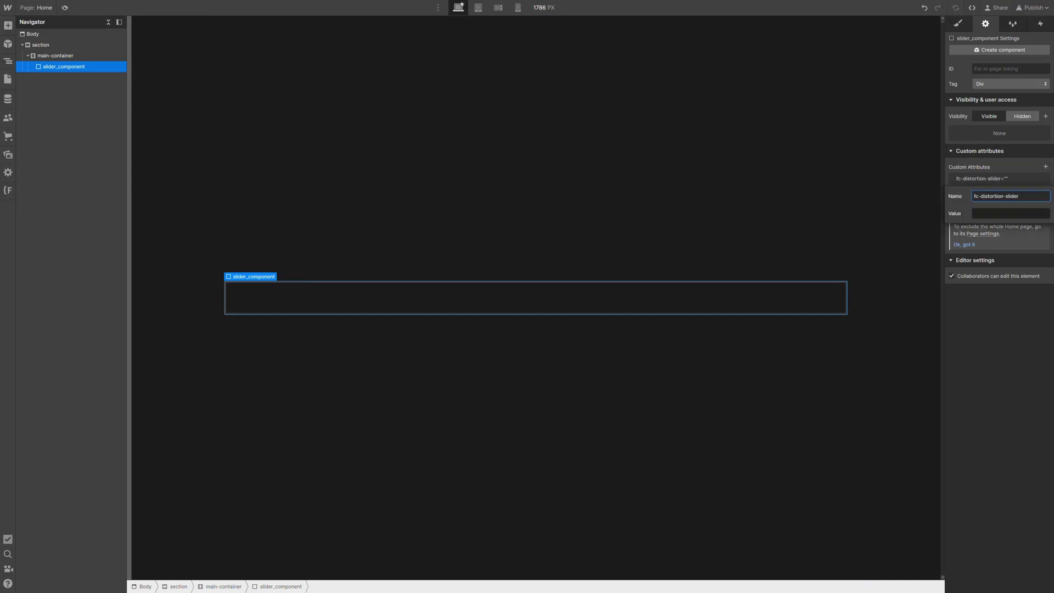
pyautogui.click(1010, 212)
pyautogui.click(1021, 196)
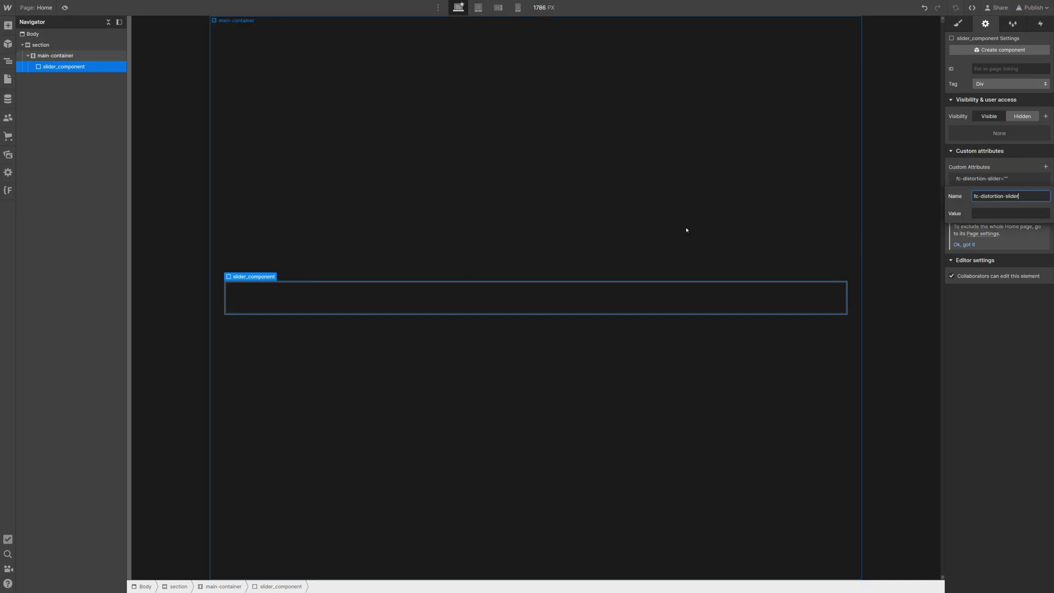
# Step: Recheck the documentation and set the value of slider_component's fc-distortion-slider attribute to component
pyautogui.hotkey('alt', 'Tab')
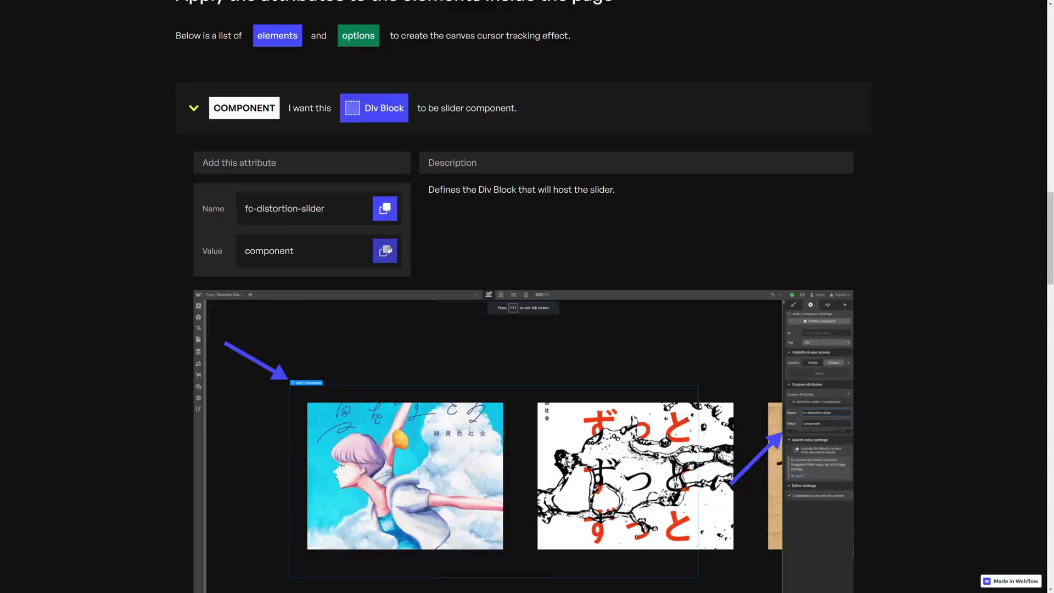
pyautogui.hotkey('alt', 'Tab')
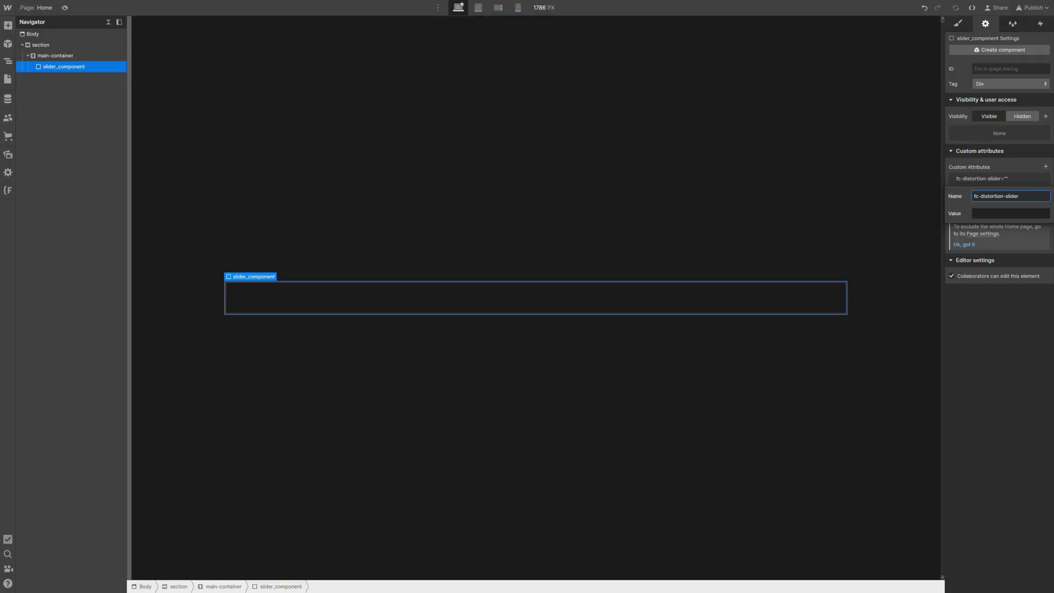
pyautogui.click(1010, 212)
pyautogui.write('component')
pyautogui.click(1019, 329)
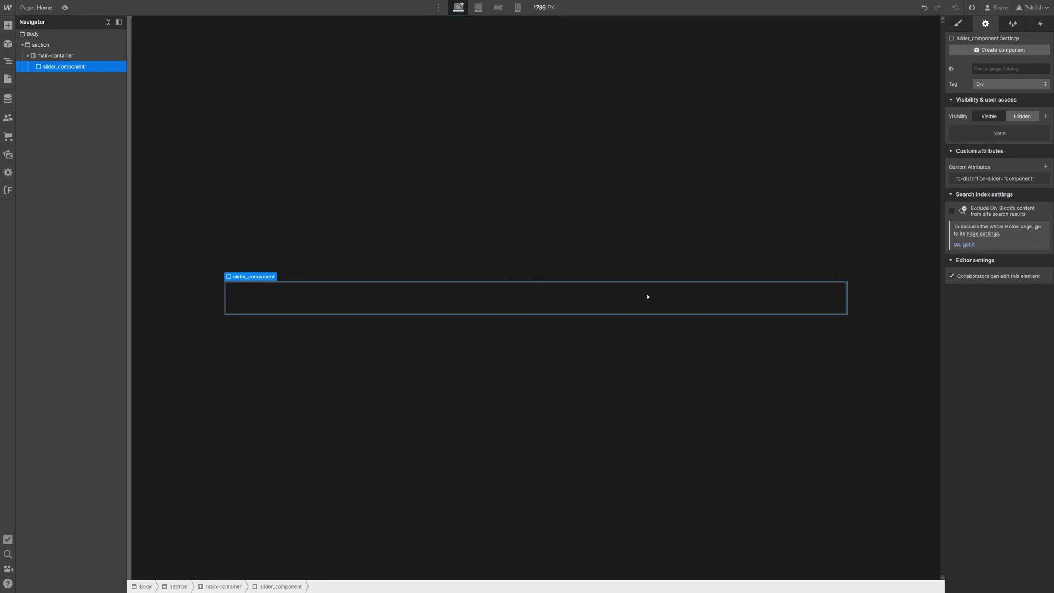
# Step: Check the slider element in the documentation, and add a Collection List sourced from Slider Items inside slider_component
pyautogui.hotkey('alt', 'Tab')
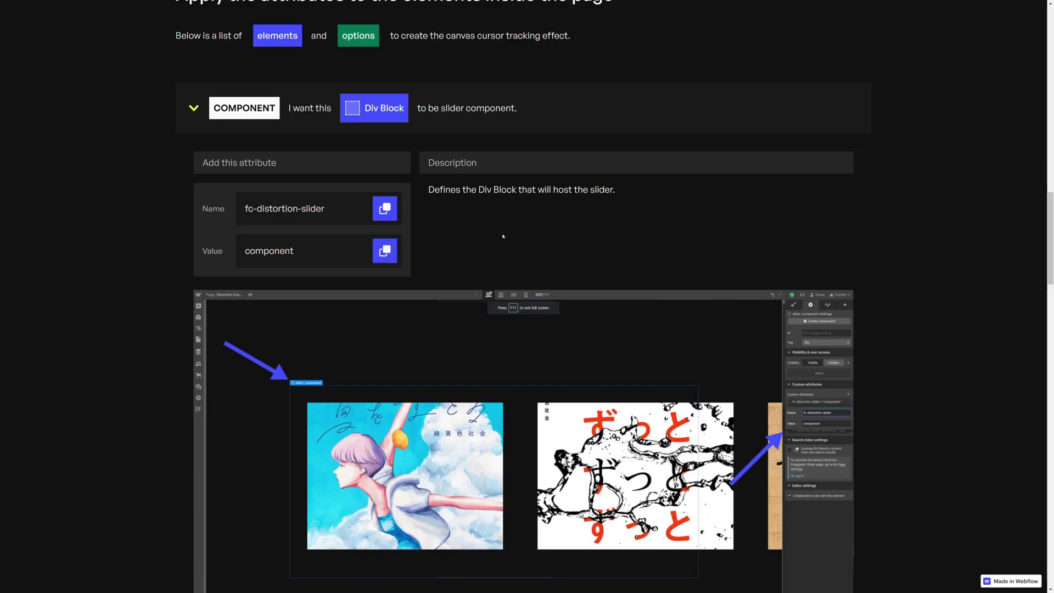
pyautogui.click(539, 129)
pyautogui.click(522, 176)
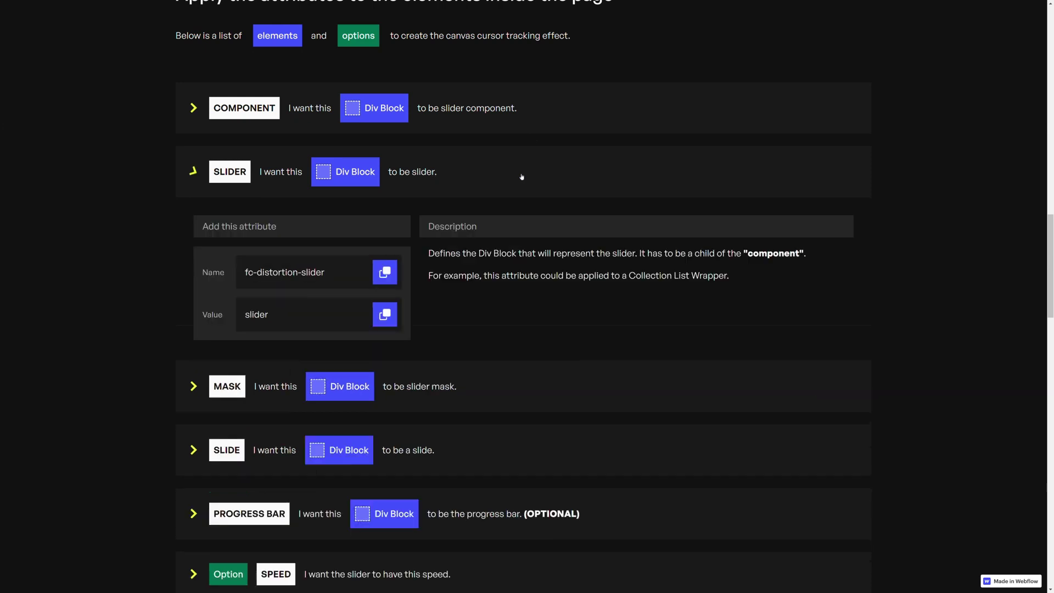
pyautogui.scroll(-1, 364, 185)
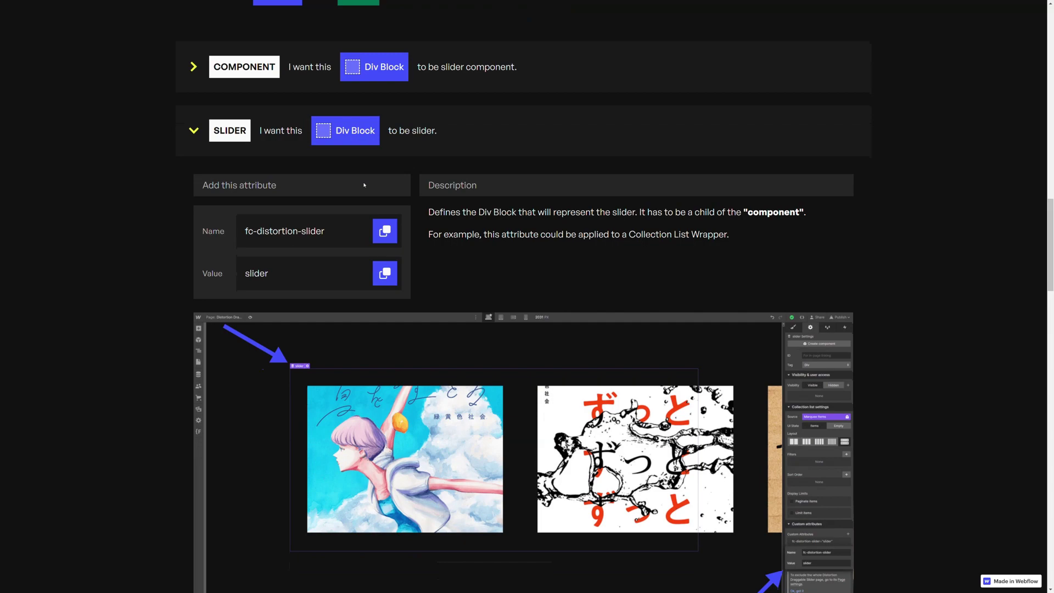
pyautogui.hotkey('alt', 'Tab')
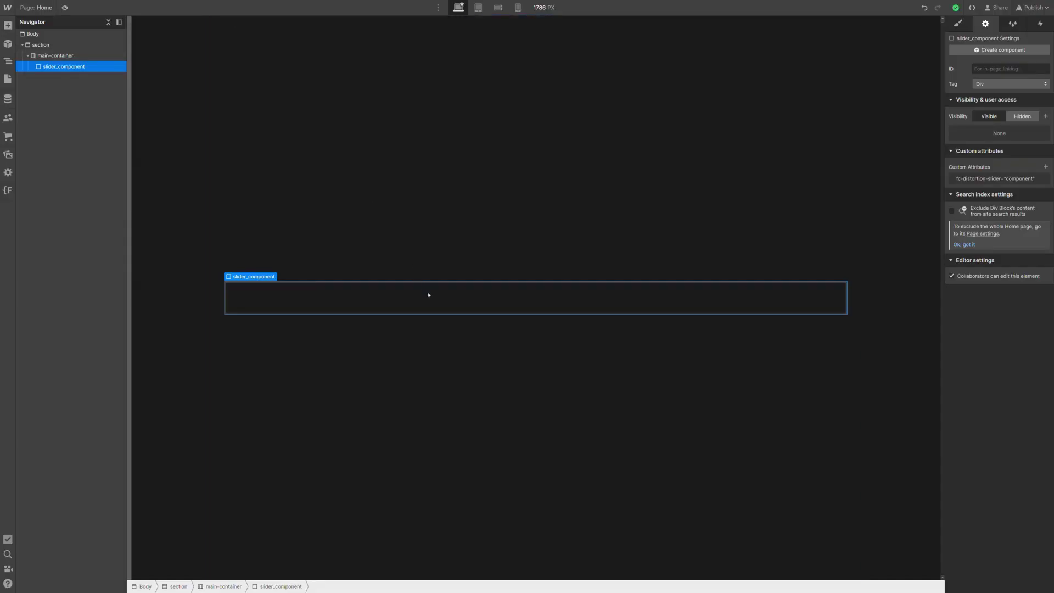
pyautogui.hotkey('ctrl', 'k')
pyautogui.write('collection')
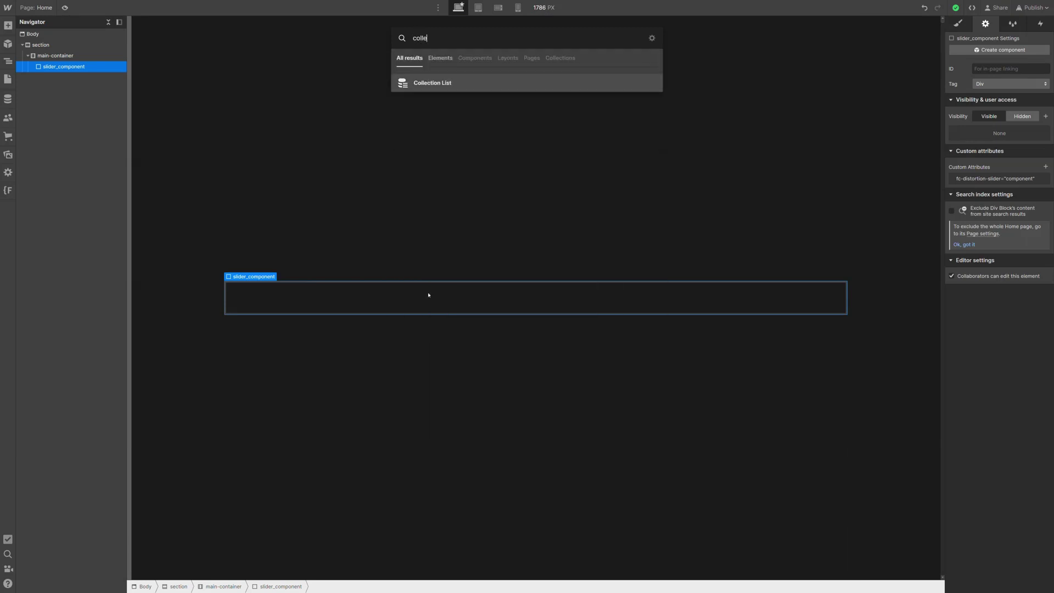
pyautogui.press('Return')
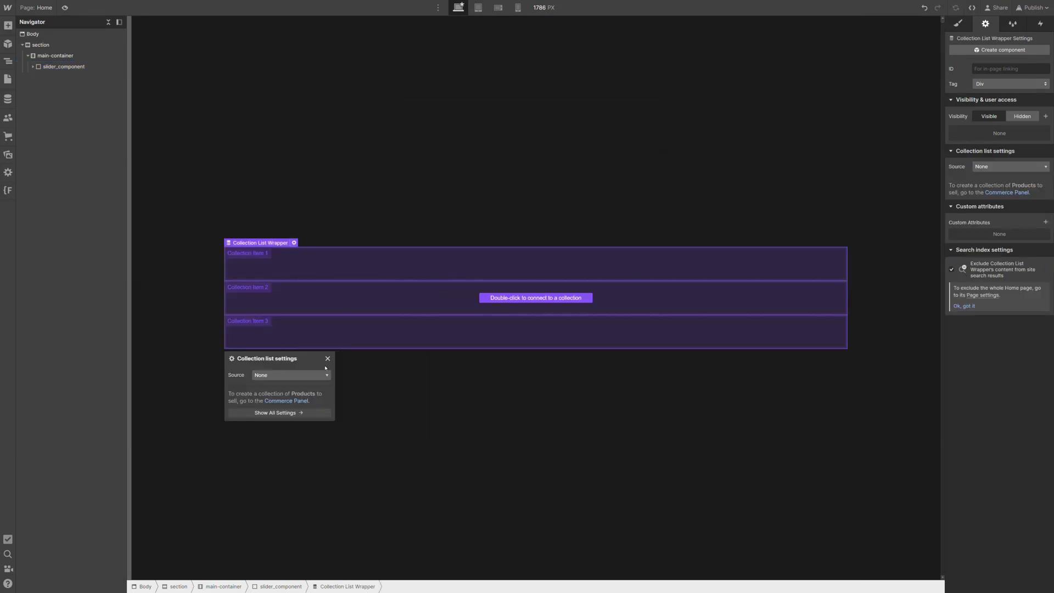
pyautogui.click(325, 375)
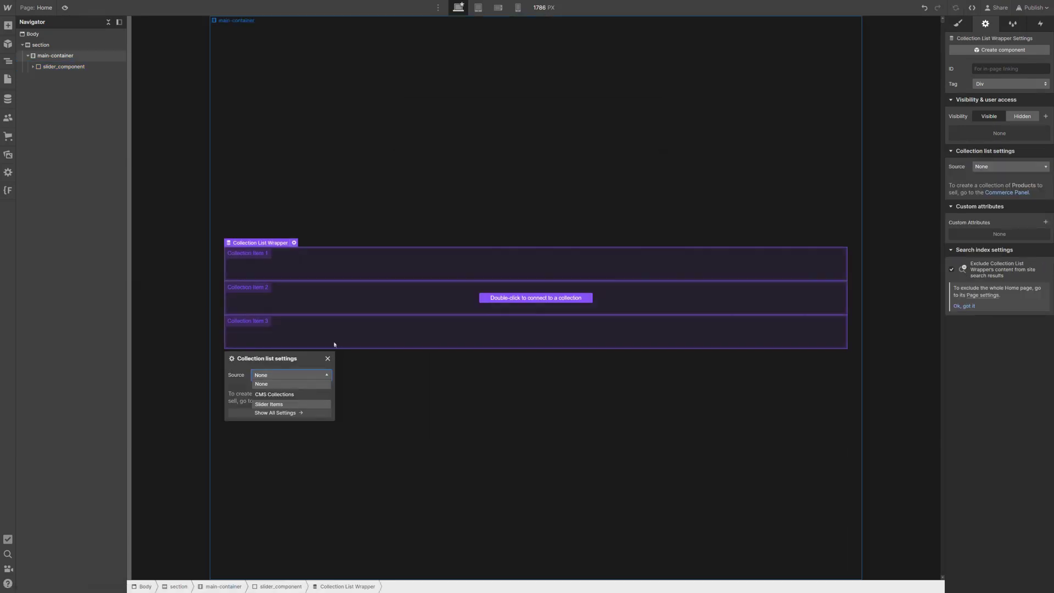
pyautogui.click(278, 404)
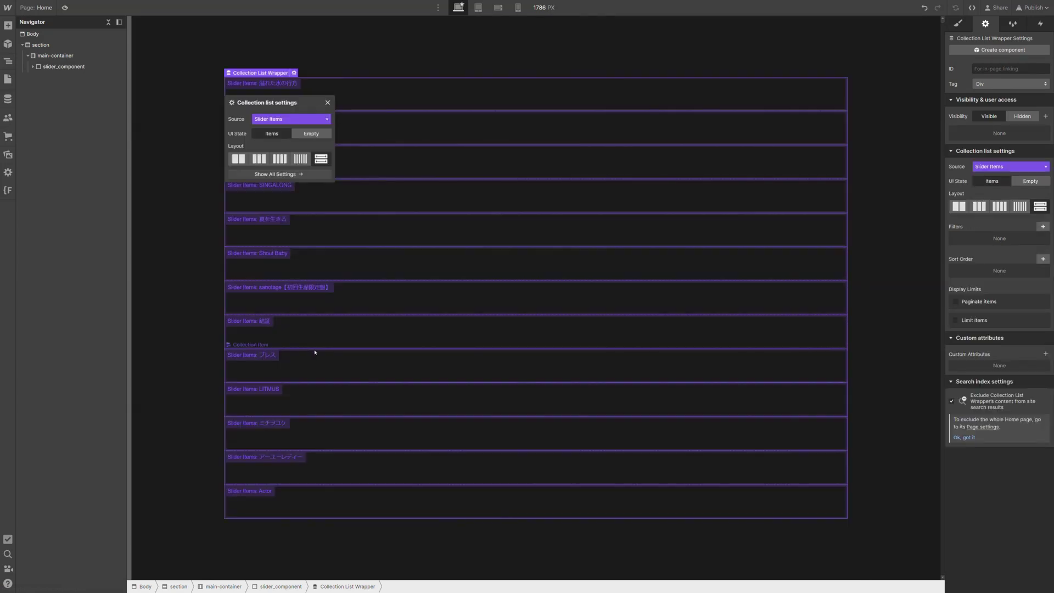
# Step: Give the Collection List Wrapper inside slider_component the class slider
pyautogui.click(33, 66)
pyautogui.click(38, 78)
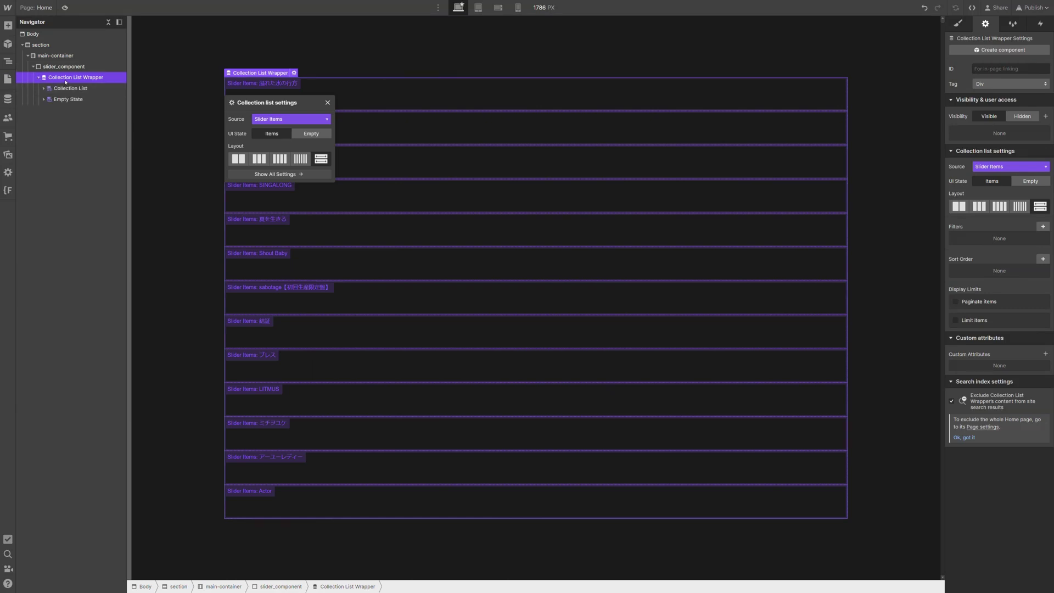
pyautogui.click(957, 23)
pyautogui.click(999, 80)
pyautogui.write('s')
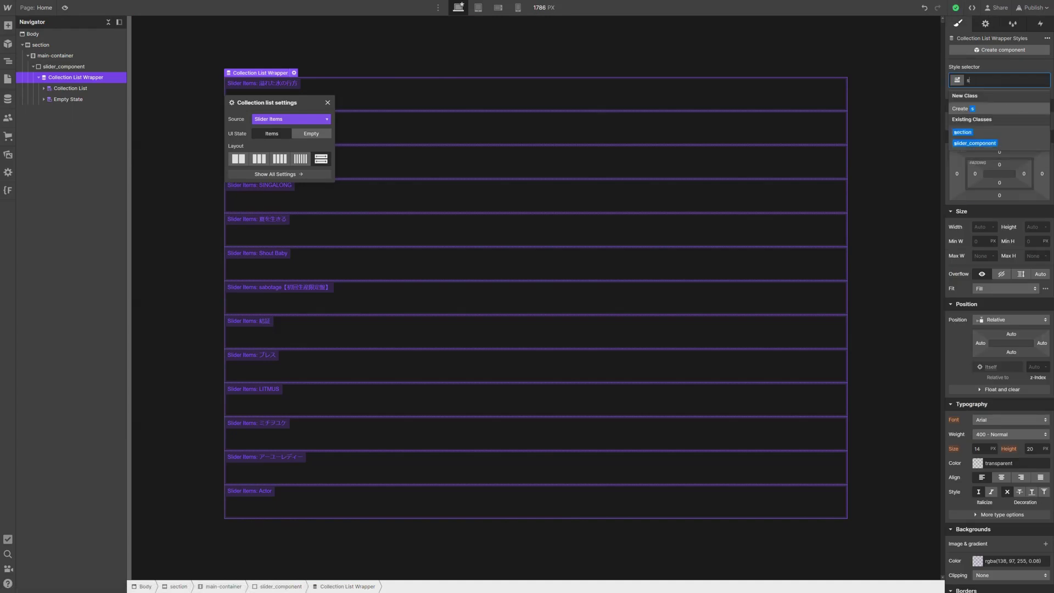
pyautogui.write('lider')
pyautogui.press('Return')
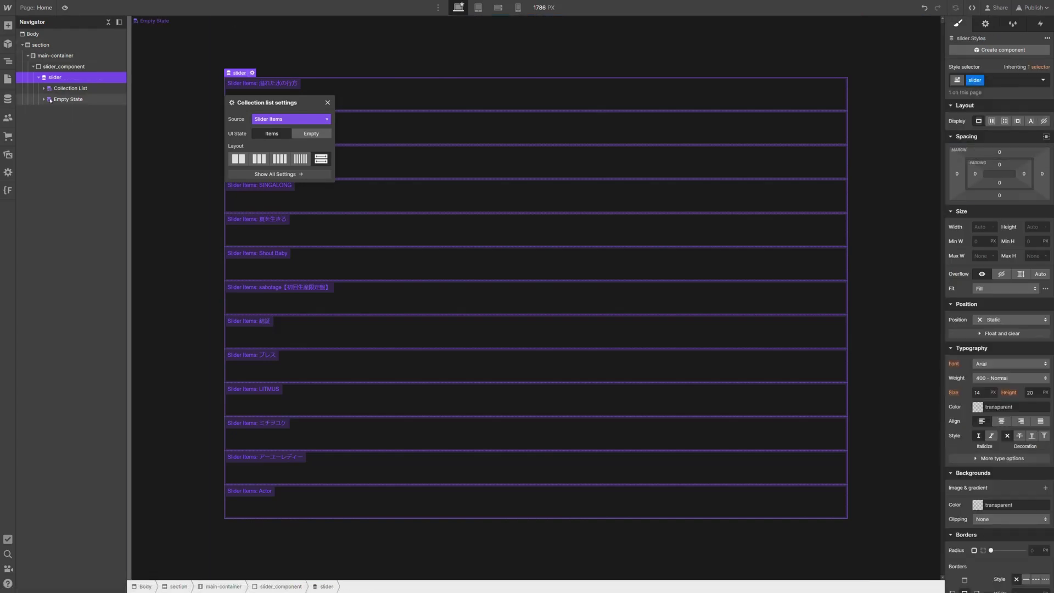
# Step: Rename the Collection List Wrapper's class to slider_list-wrapper
pyautogui.click(51, 87)
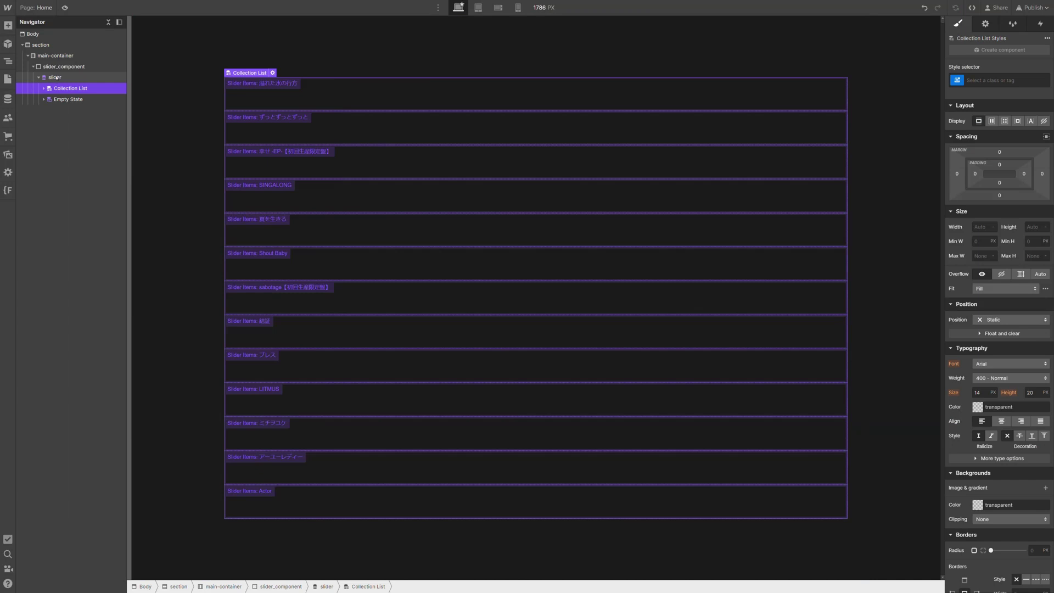
pyautogui.click(57, 77)
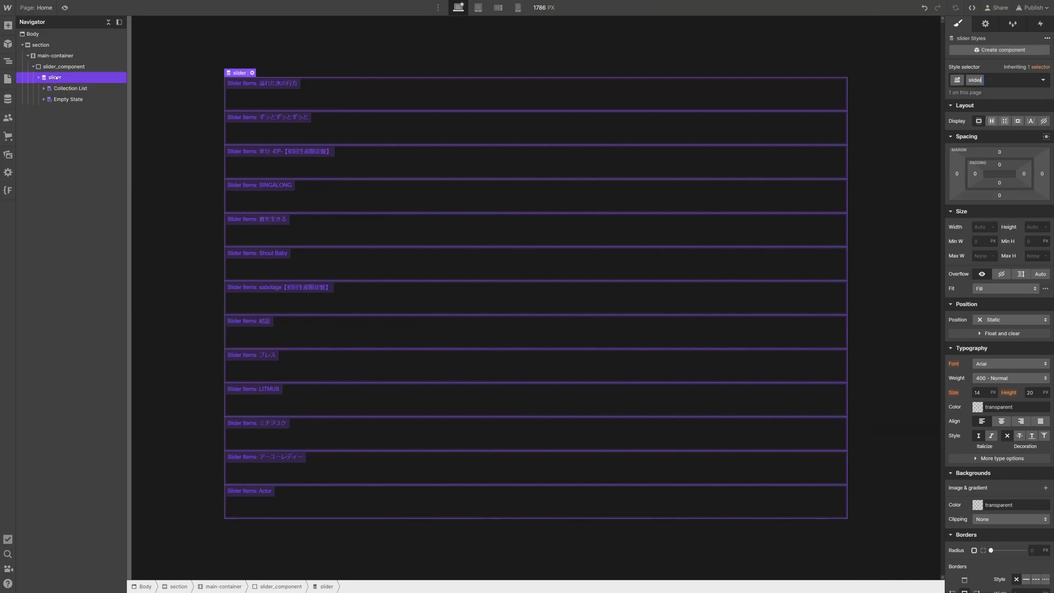
pyautogui.write('_list-wrapp')
pyautogui.write('er')
pyautogui.press('Return')
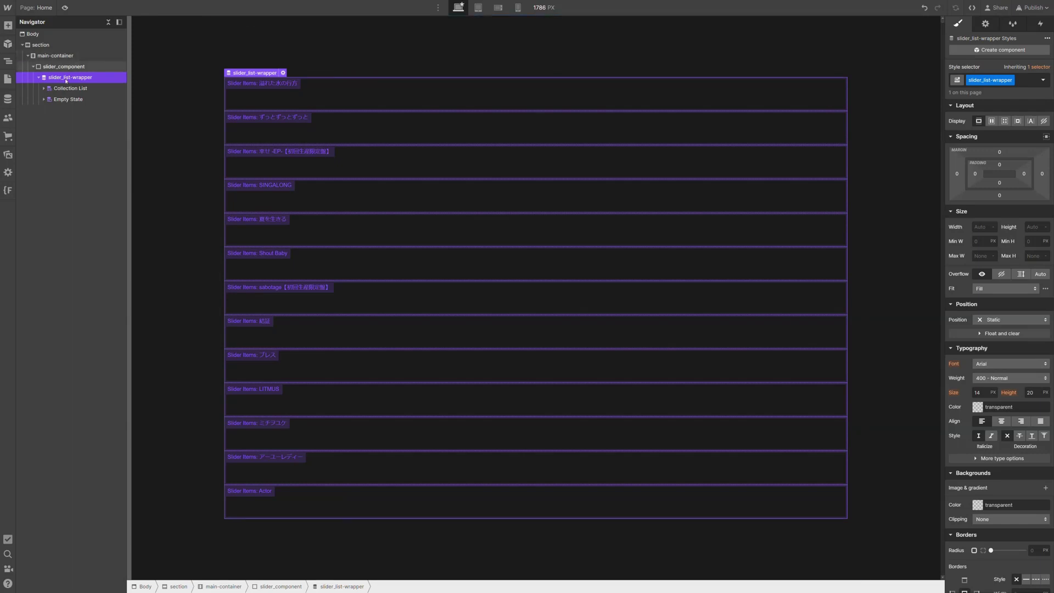
# Step: Give the Collection List inside slider_list-wrapper the class slider_mask
pyautogui.click(66, 86)
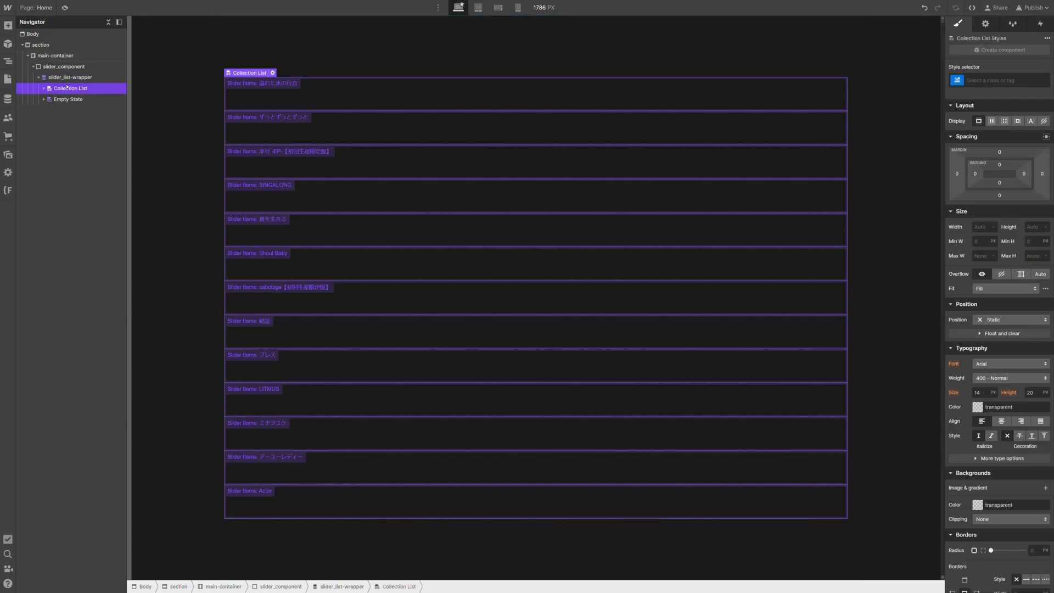
pyautogui.press('Return')
pyautogui.write('slide')
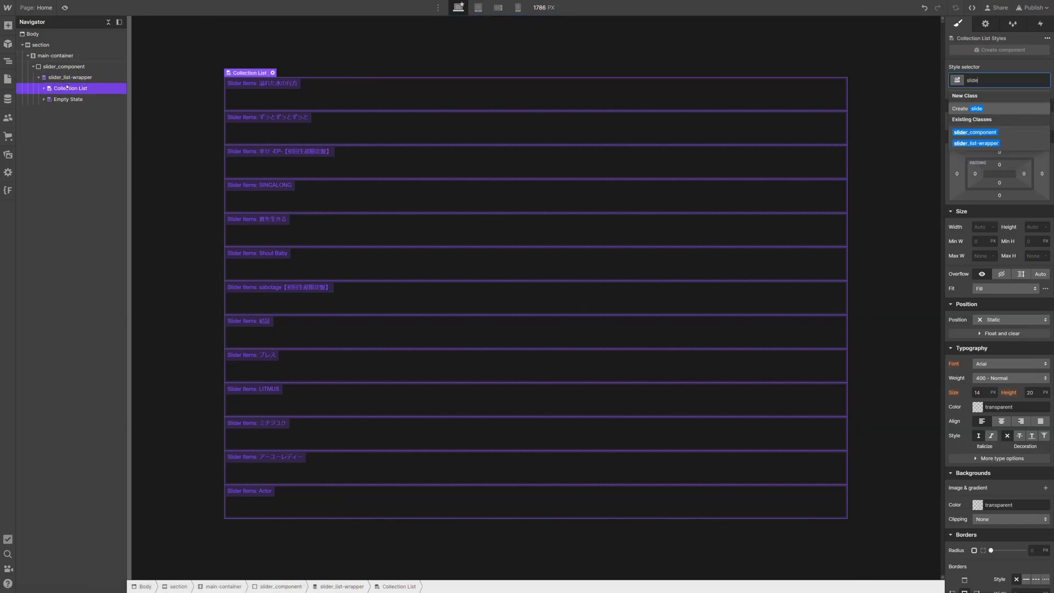
pyautogui.write('r_mask')
pyautogui.press('Return')
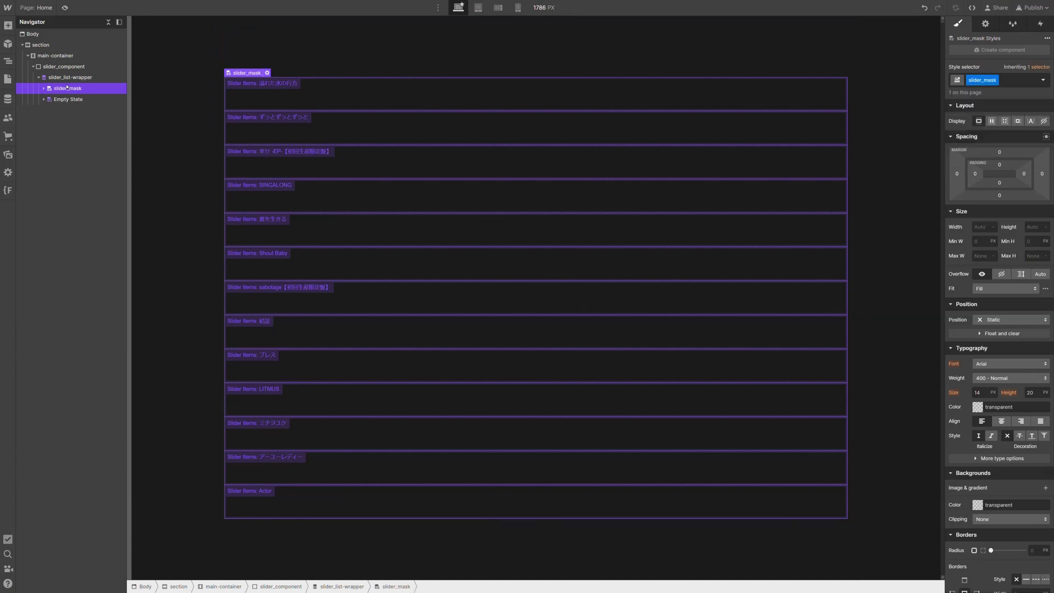
# Step: Rename the slider_mask class on the Collection List to slider_list
pyautogui.press('BackSpace')
pyautogui.press('BackSpace')
pyautogui.press('BackSpace')
pyautogui.press('BackSpace')
pyautogui.press('BackSpace')
pyautogui.write('_lis')
pyautogui.press('Return')
pyautogui.write('t')
pyautogui.press('Return')
# Step: Give the Collection Item inside slider_list the class slider_list-item
pyautogui.click(44, 89)
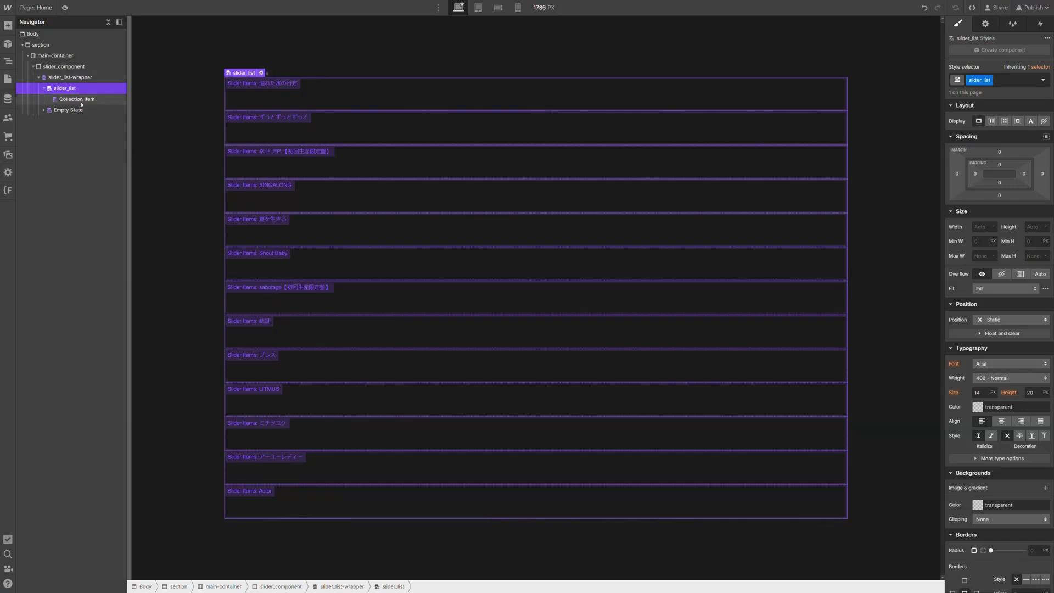
pyautogui.click(81, 102)
pyautogui.hotkey('ctrl', 'Return')
pyautogui.write('slider')
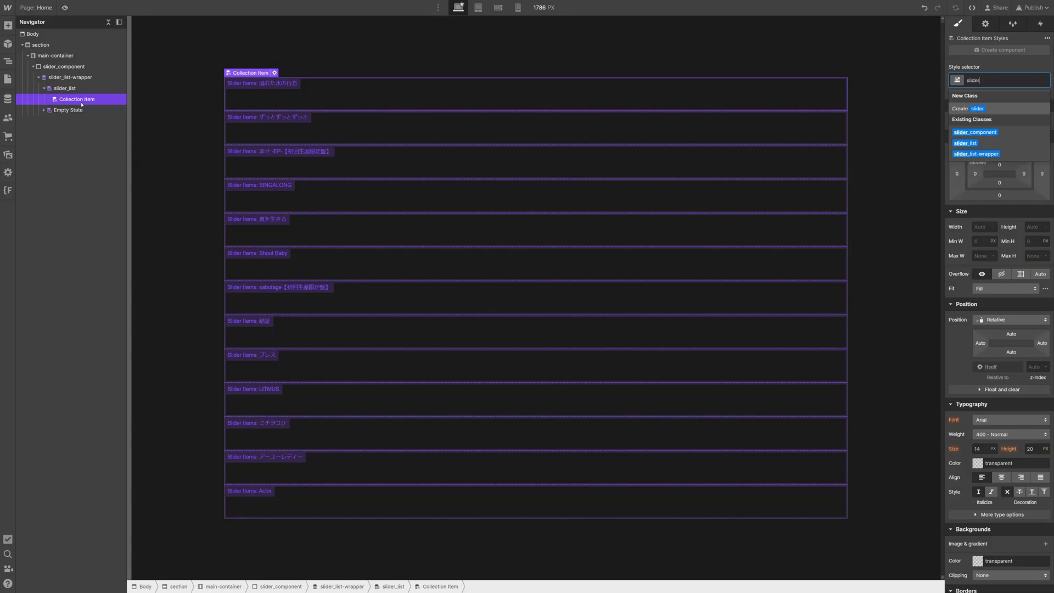
pyautogui.write('_list-ite')
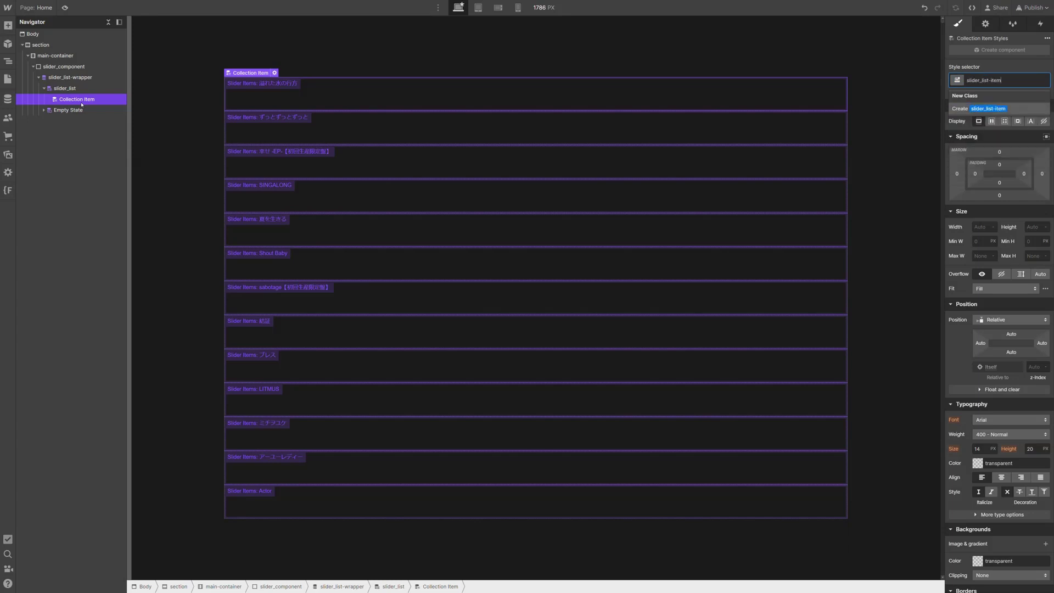
pyautogui.write('m')
pyautogui.press('Return')
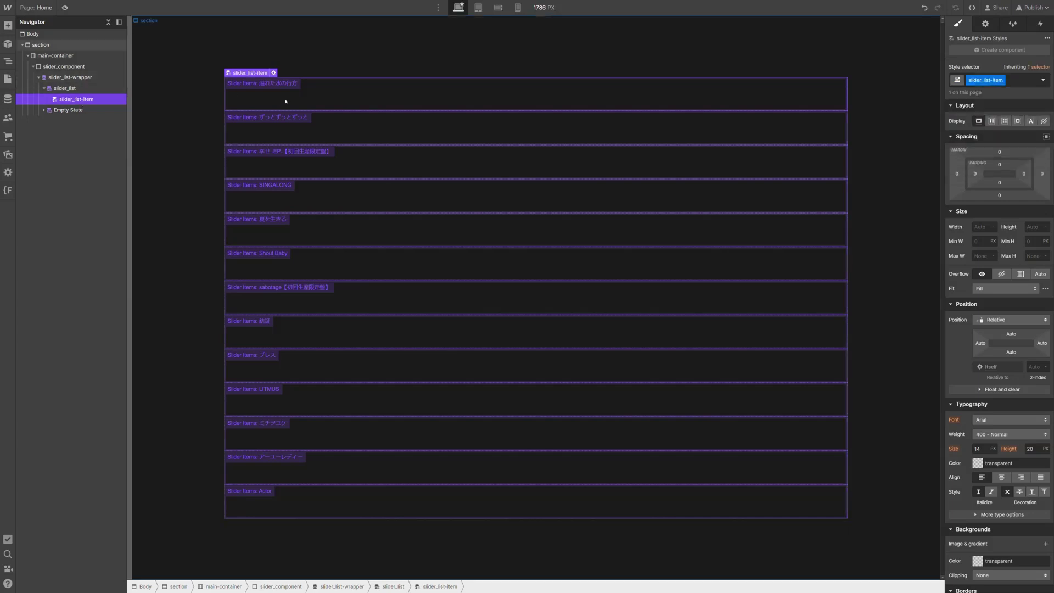
# Step: Add a Div Block inside slider_list-item
pyautogui.hotkey('ctrl', 'e')
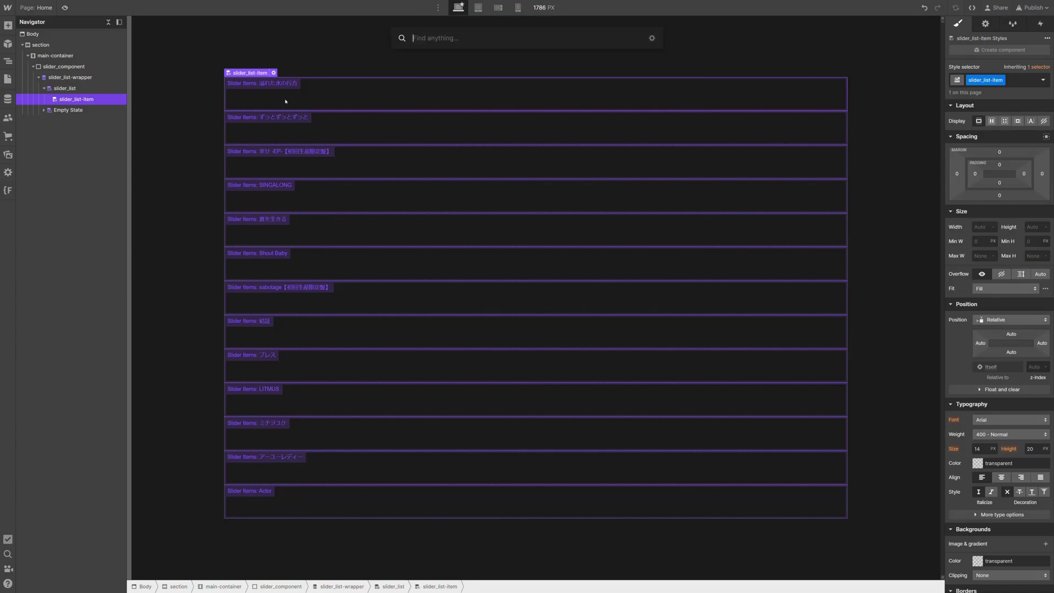
pyautogui.write('div')
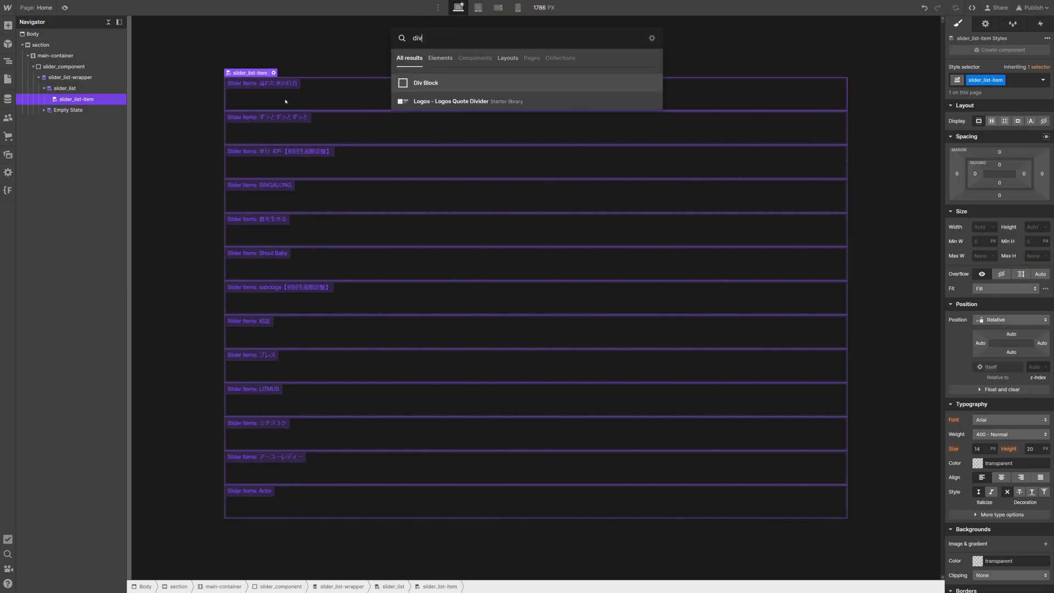
pyautogui.press('Return')
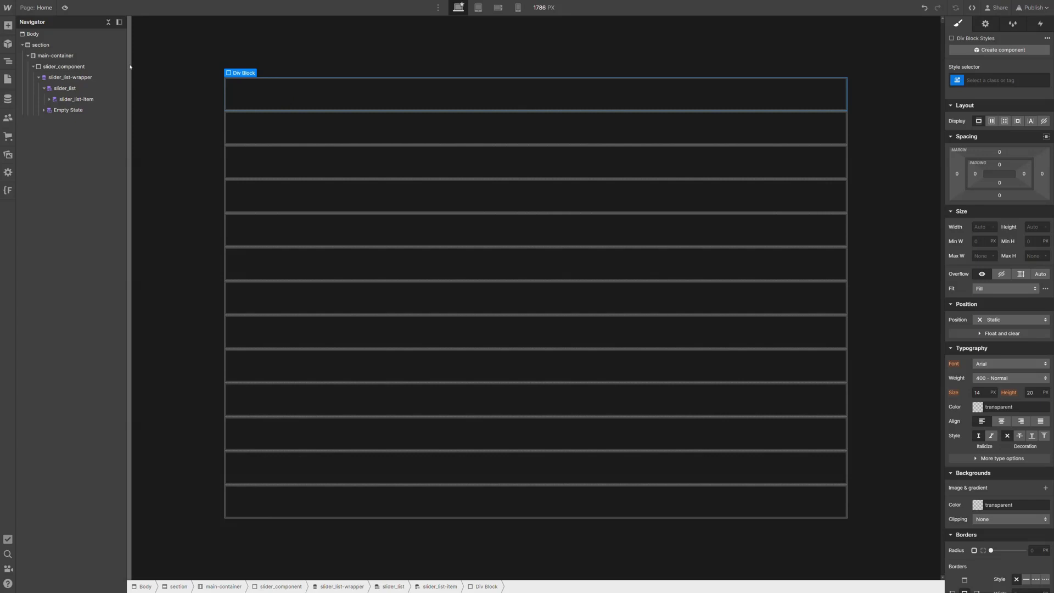
# Step: Give the Div Block inside slider_list-item the class slider_image-wrapper
pyautogui.click(50, 100)
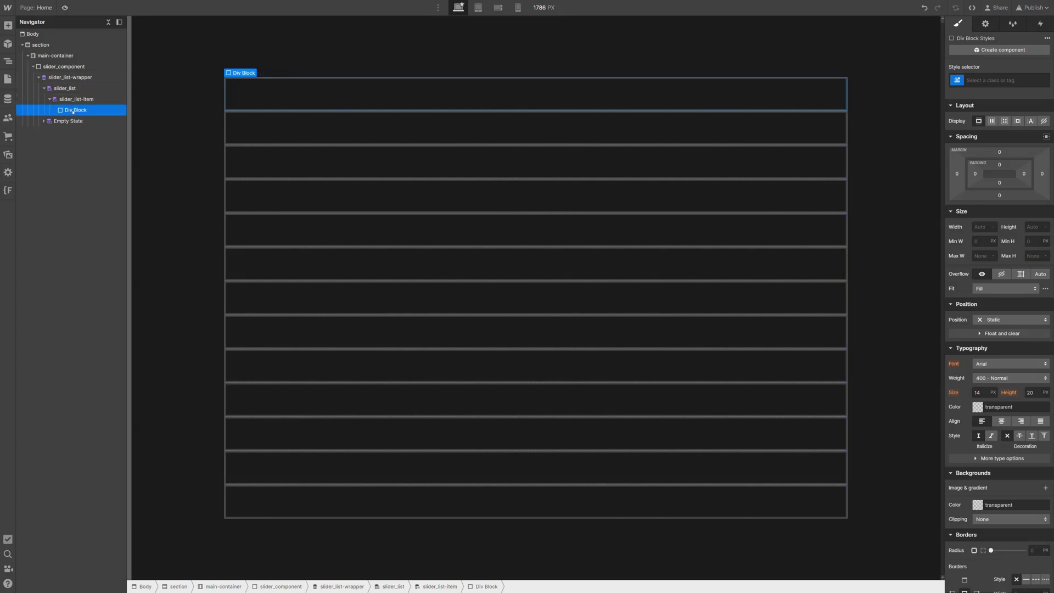
pyautogui.hotkey('ctrl', 'Return')
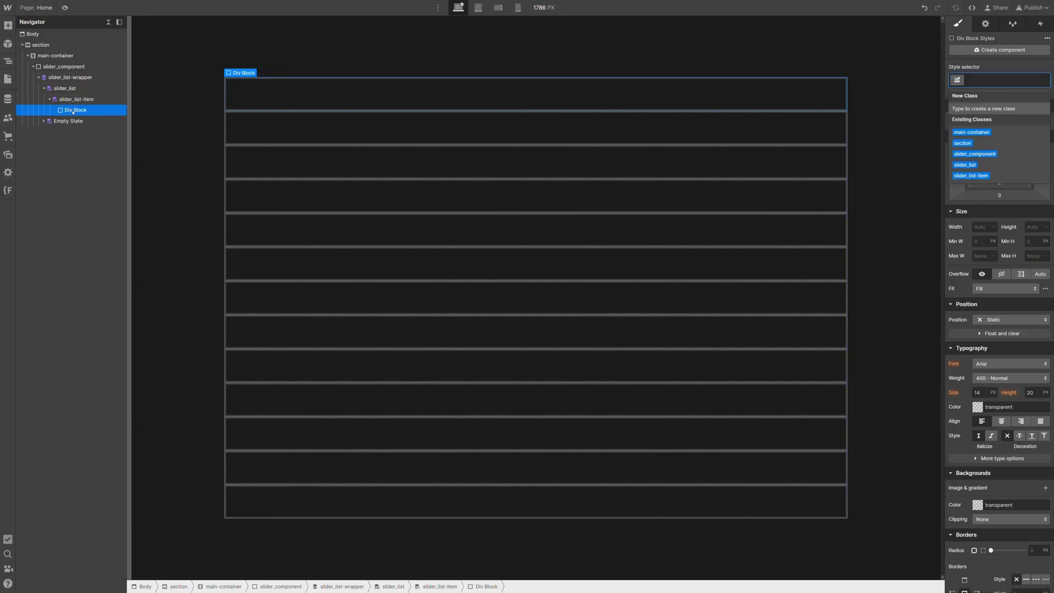
pyautogui.write('slider_iam')
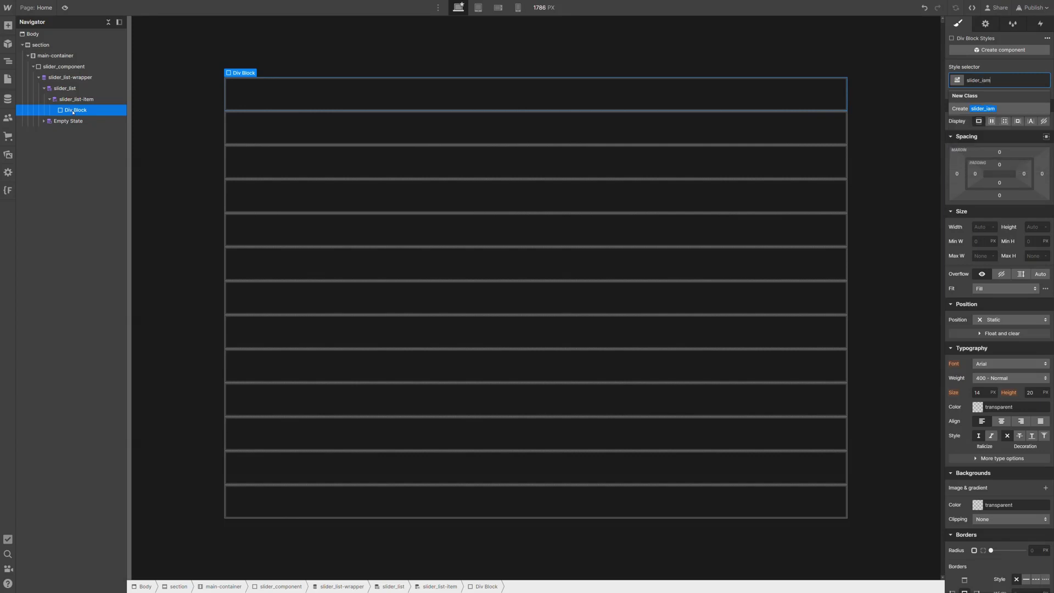
pyautogui.press('BackSpace')
pyautogui.press('BackSpace')
pyautogui.write('mage-wrapper')
pyautogui.press('Return')
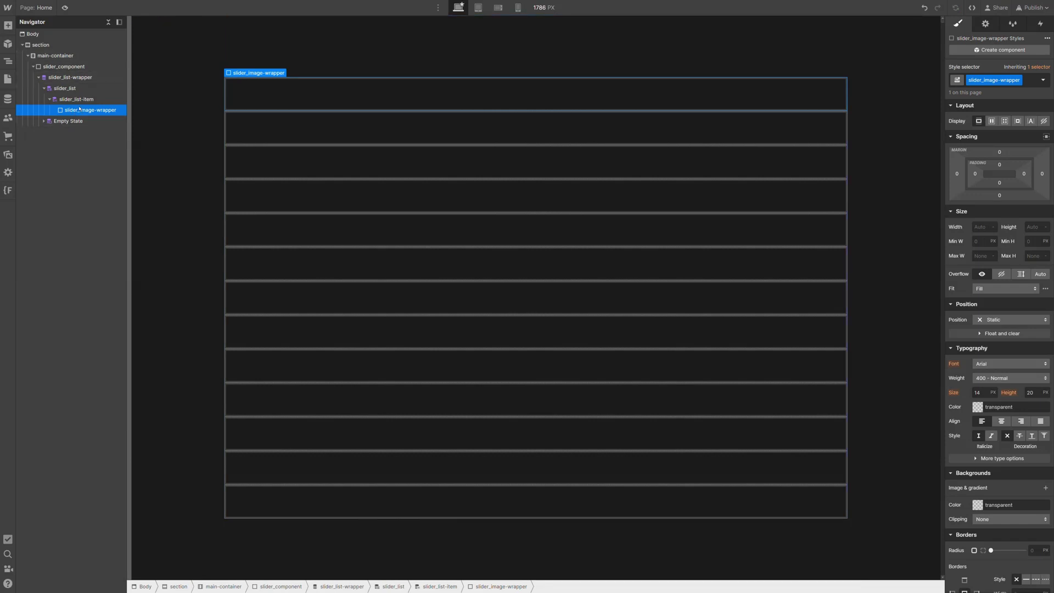
# Step: Add an Image inside slider_image-wrapper and bind its source to the Image field of Slider Items
pyautogui.hotkey('ctrl', 'e')
pyautogui.write('Image')
pyautogui.press('Return')
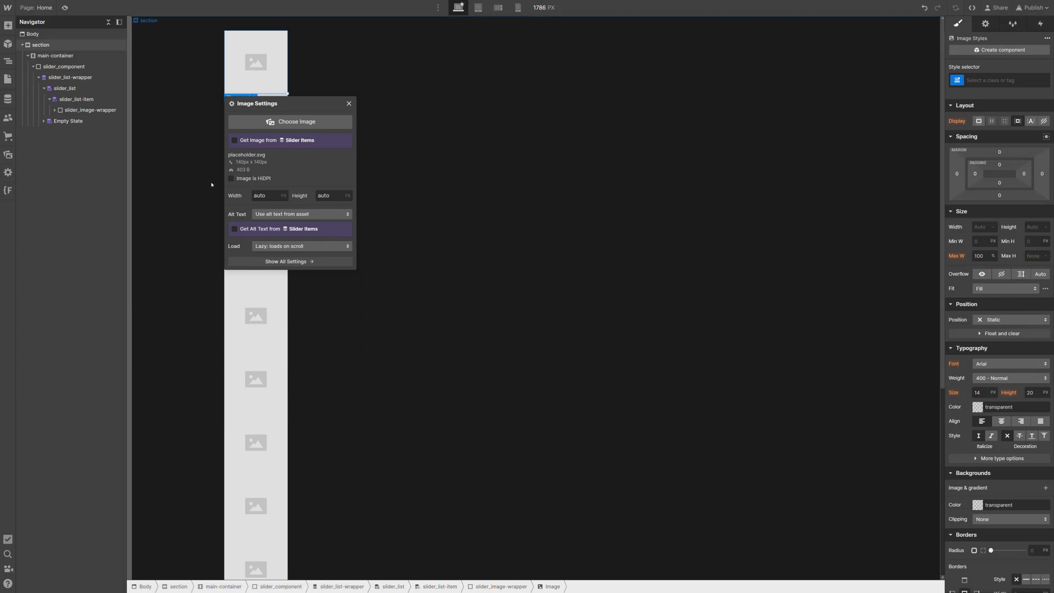
pyautogui.click(235, 140)
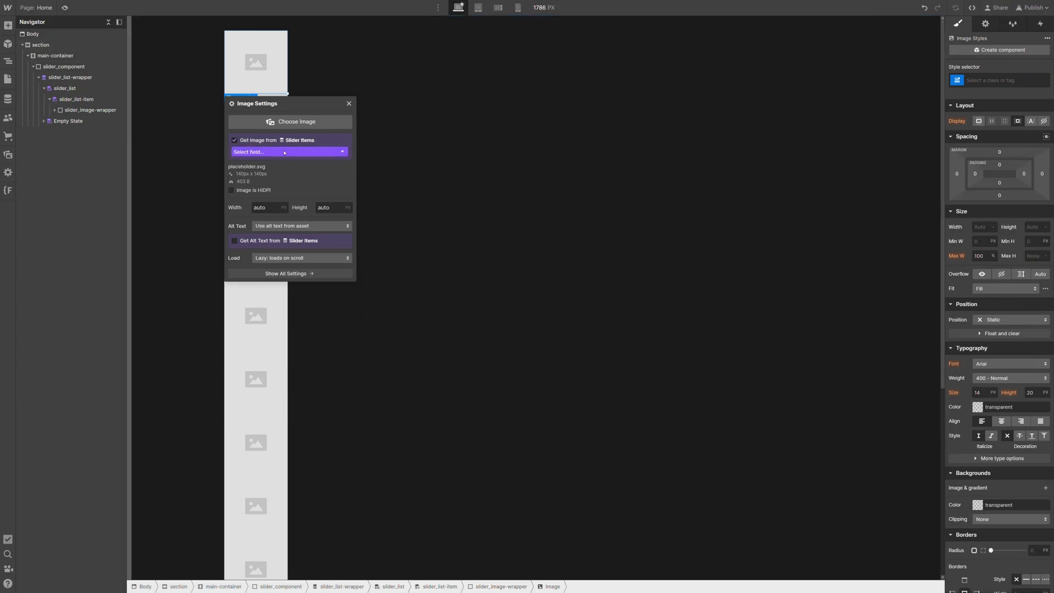
pyautogui.click(278, 152)
pyautogui.click(274, 169)
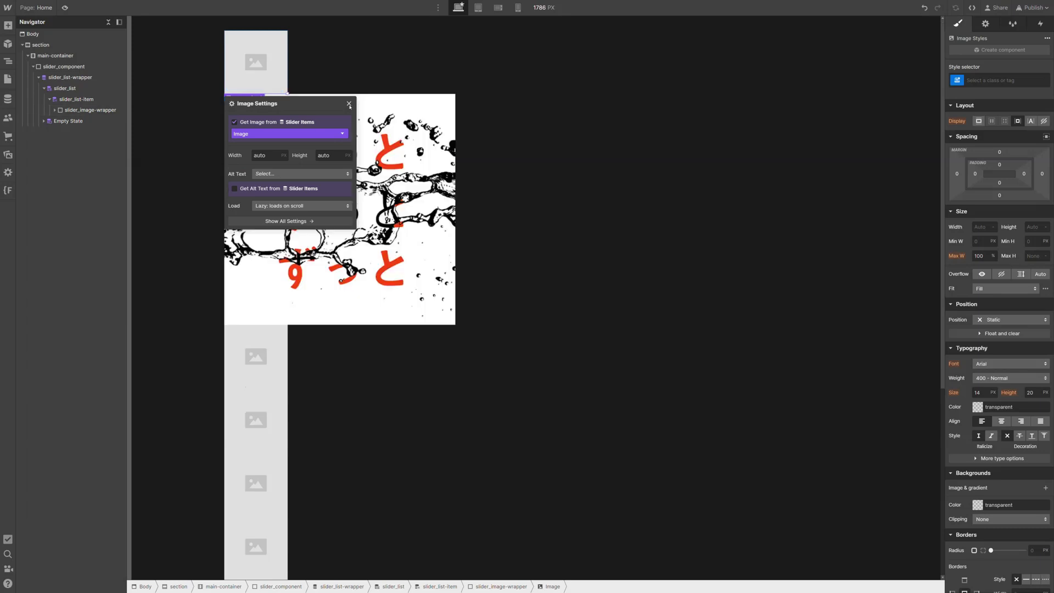
pyautogui.press('Escape')
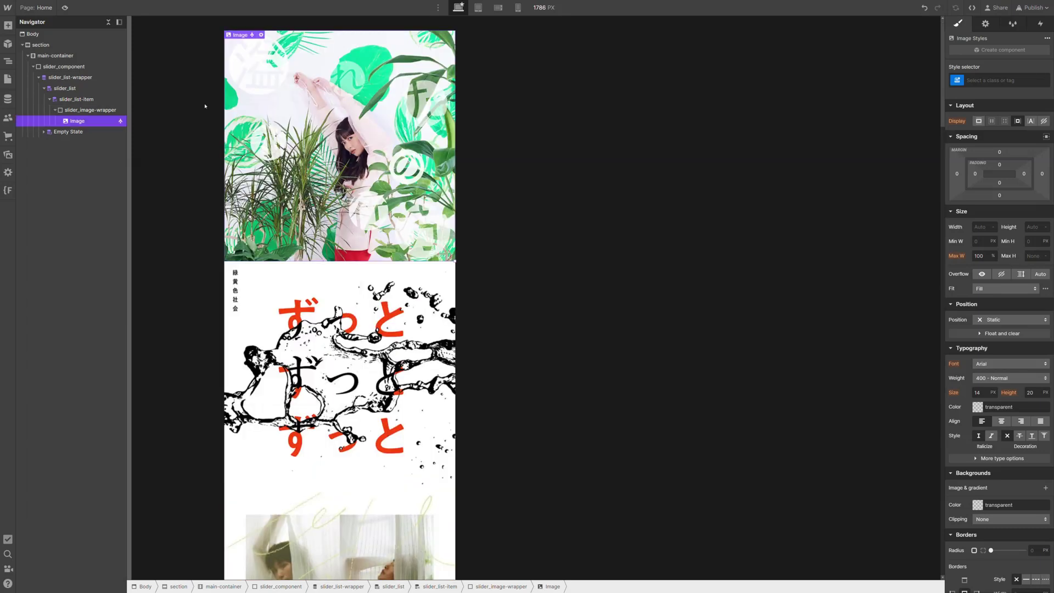
# Step: Set the display of slider_list to flex in the horizontal direction
pyautogui.click(83, 101)
pyautogui.click(87, 90)
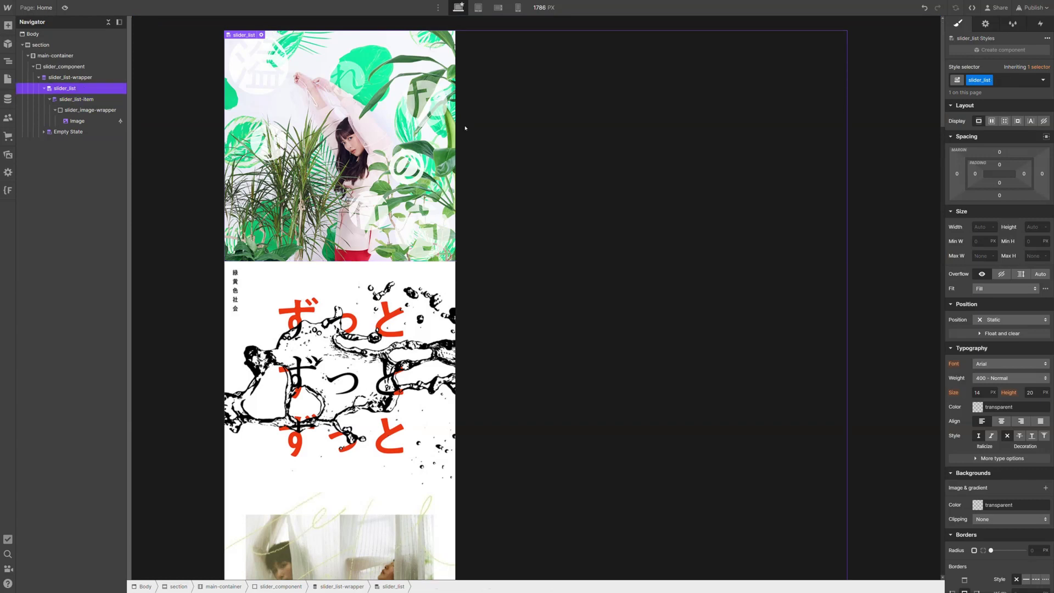
pyautogui.click(991, 121)
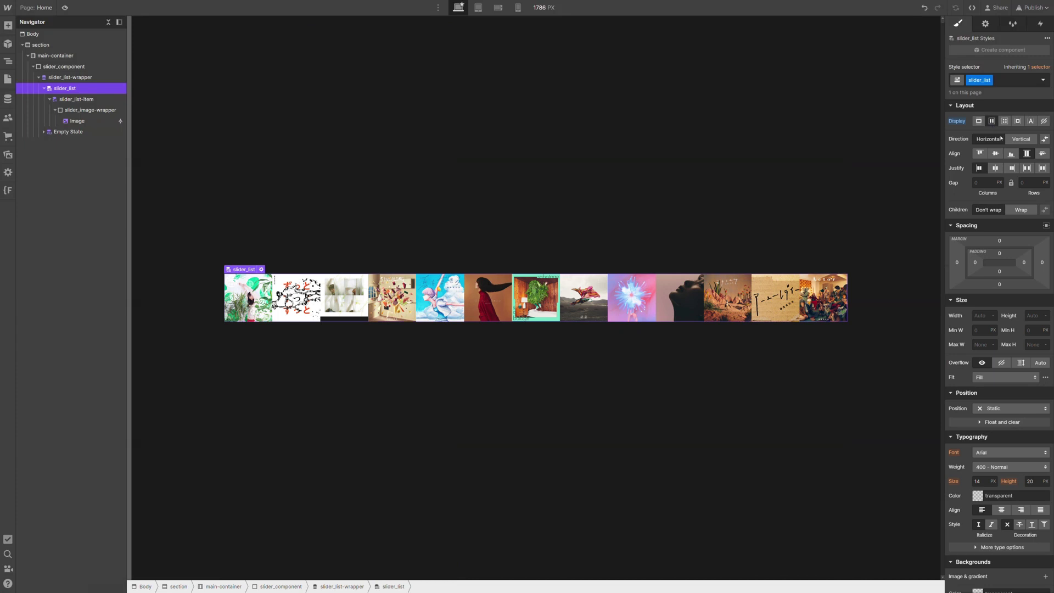
# Step: Set slider_list-item to 40vw wide and 40vw high, with its flex child sizing on Don't shrink or grow
pyautogui.click(66, 99)
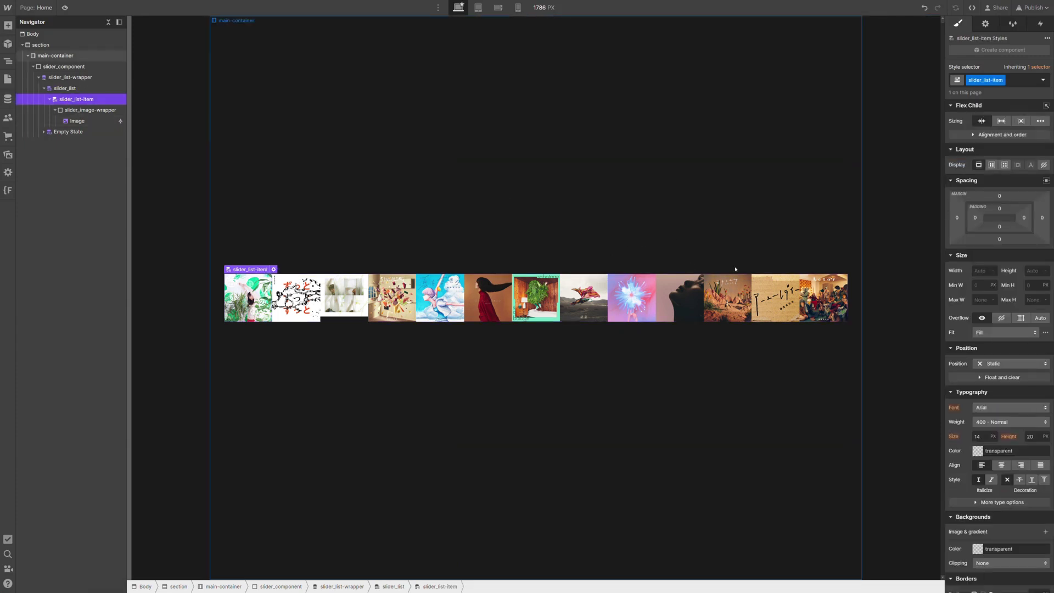
pyautogui.click(982, 271)
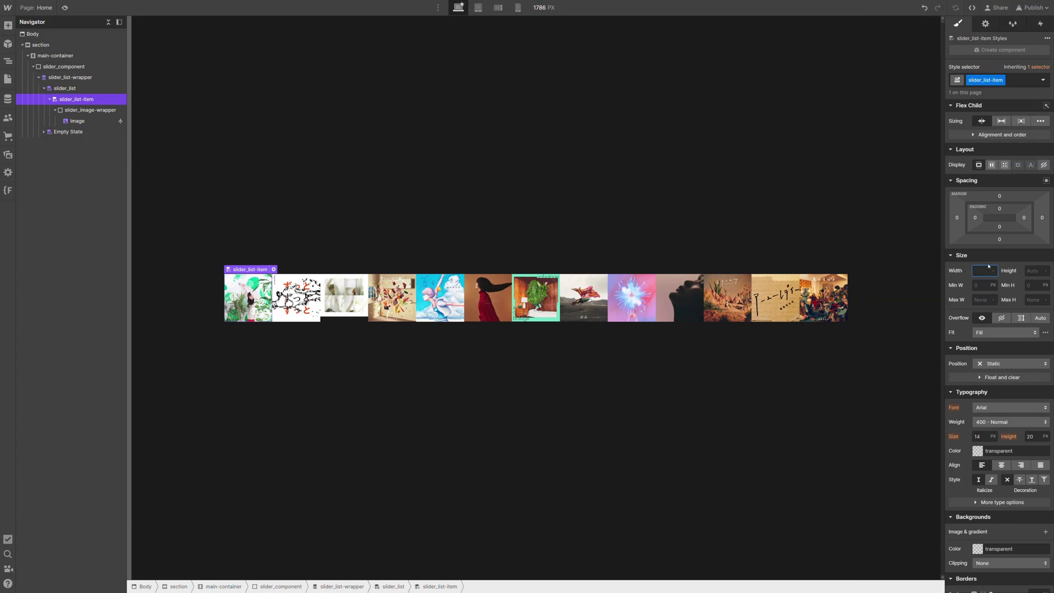
pyautogui.write('40vw')
pyautogui.press('Return')
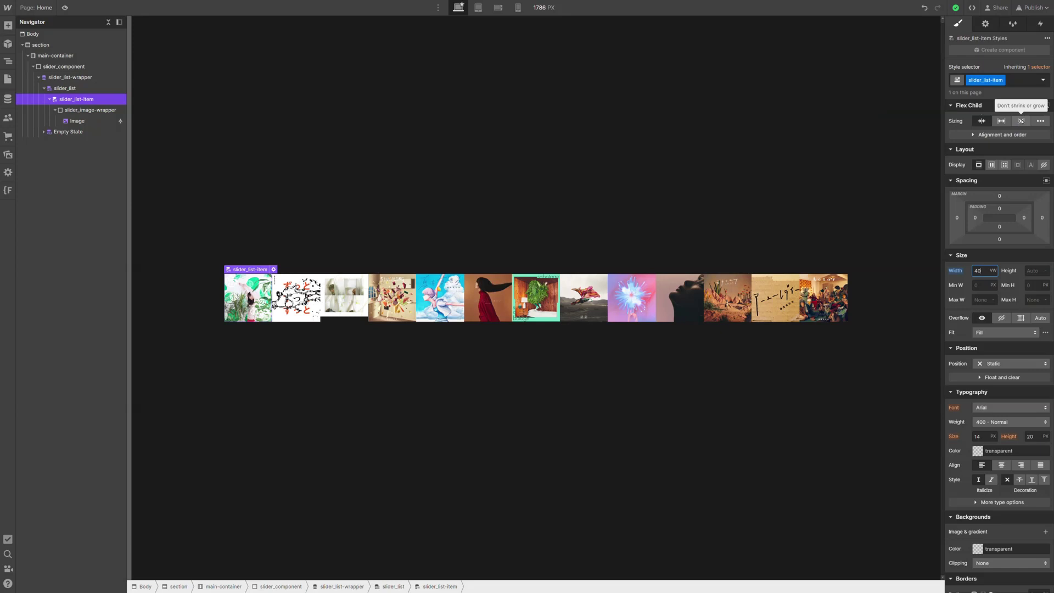
pyautogui.click(1020, 120)
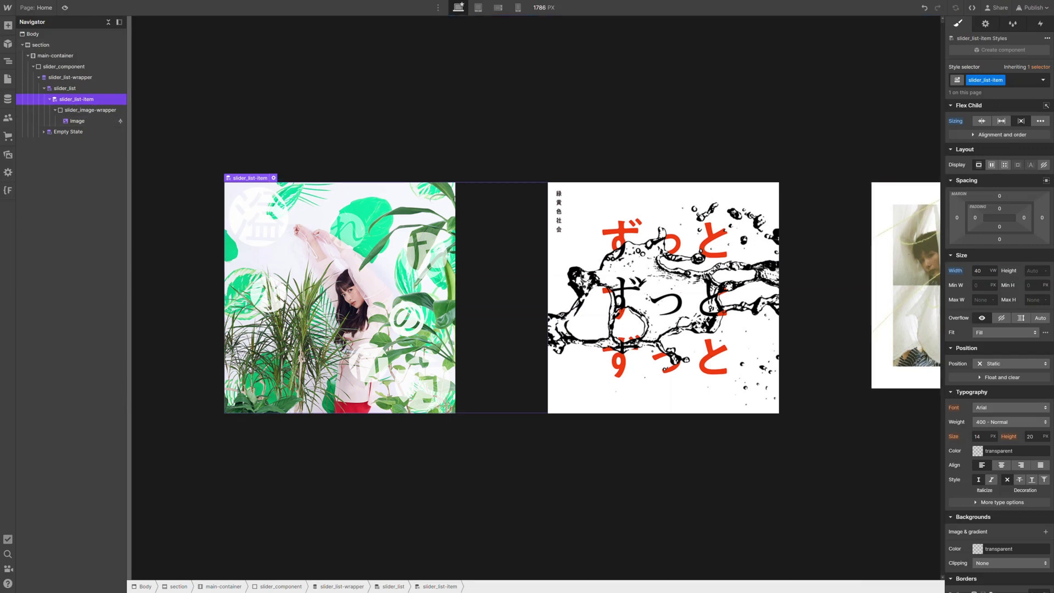
pyautogui.click(1035, 270)
pyautogui.write('40vw')
pyautogui.press('Return')
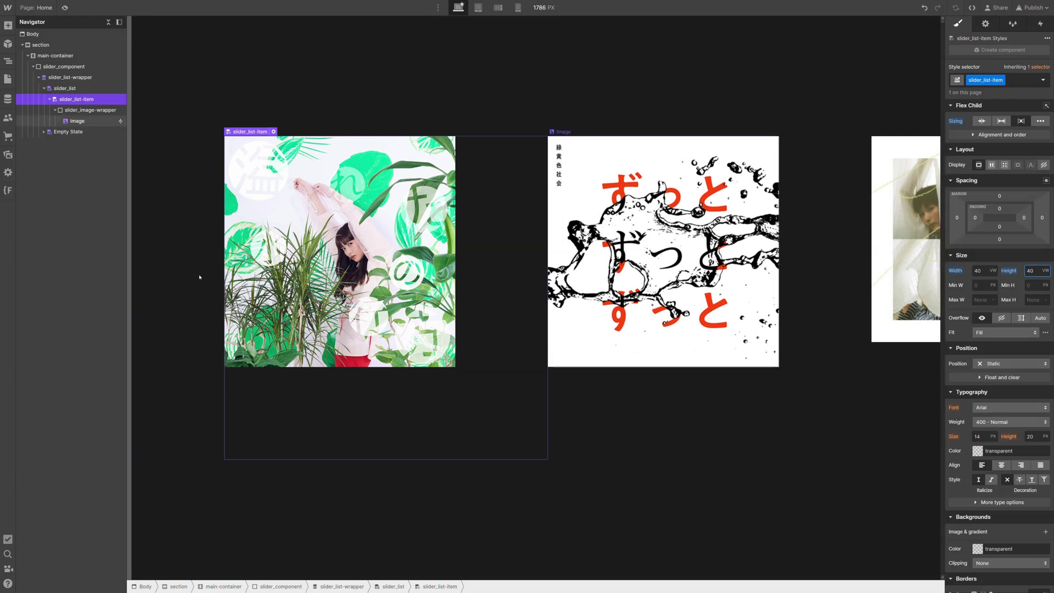
# Step: Set both the width and the height of slider_image-wrapper to 100%
pyautogui.click(104, 112)
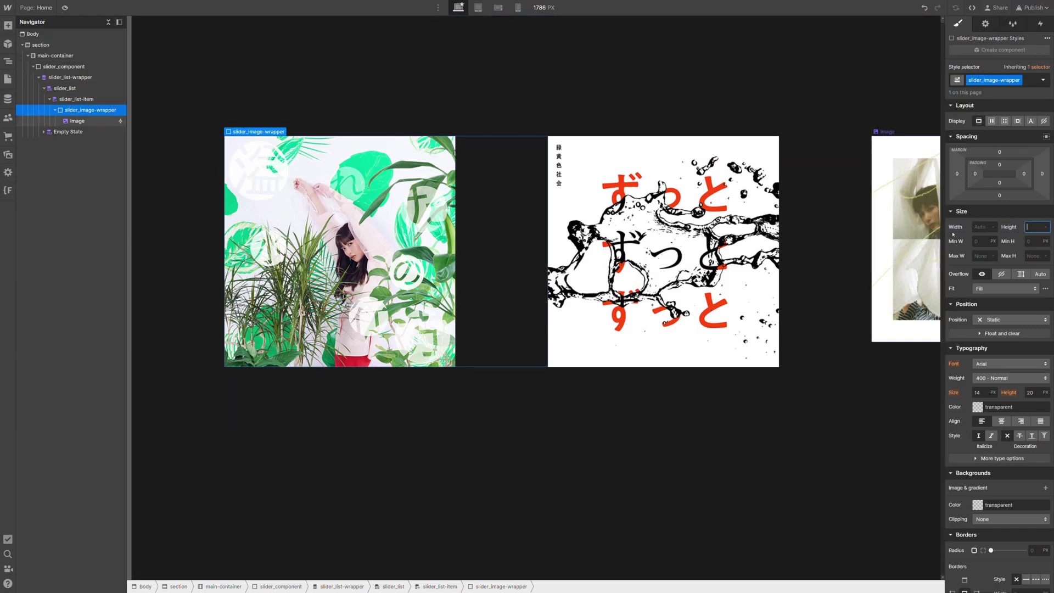
pyautogui.click(978, 228)
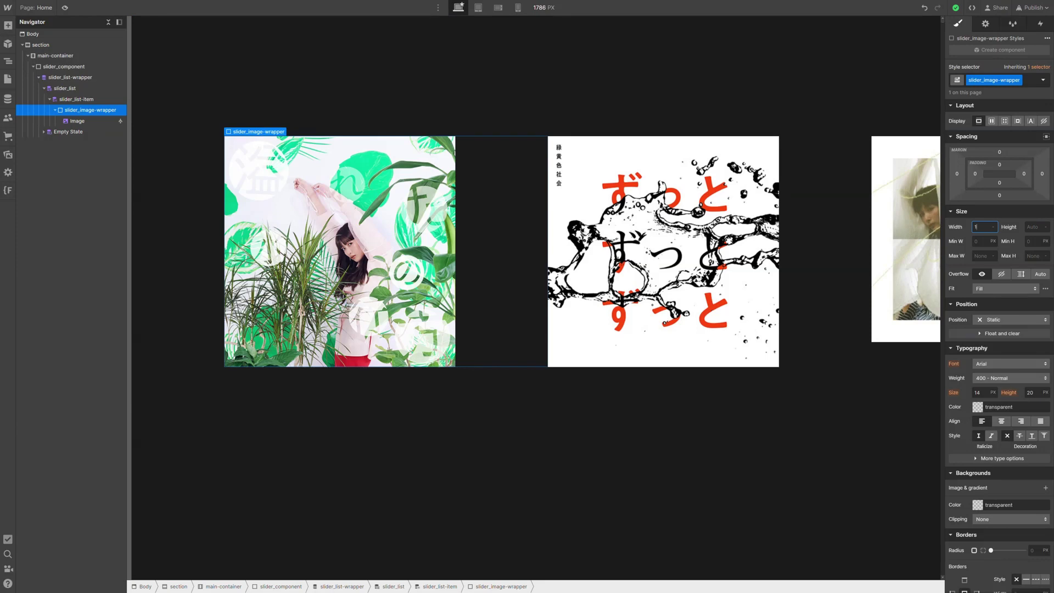
pyautogui.write('100%')
pyautogui.press('Tab')
pyautogui.write('100%')
pyautogui.press('Return')
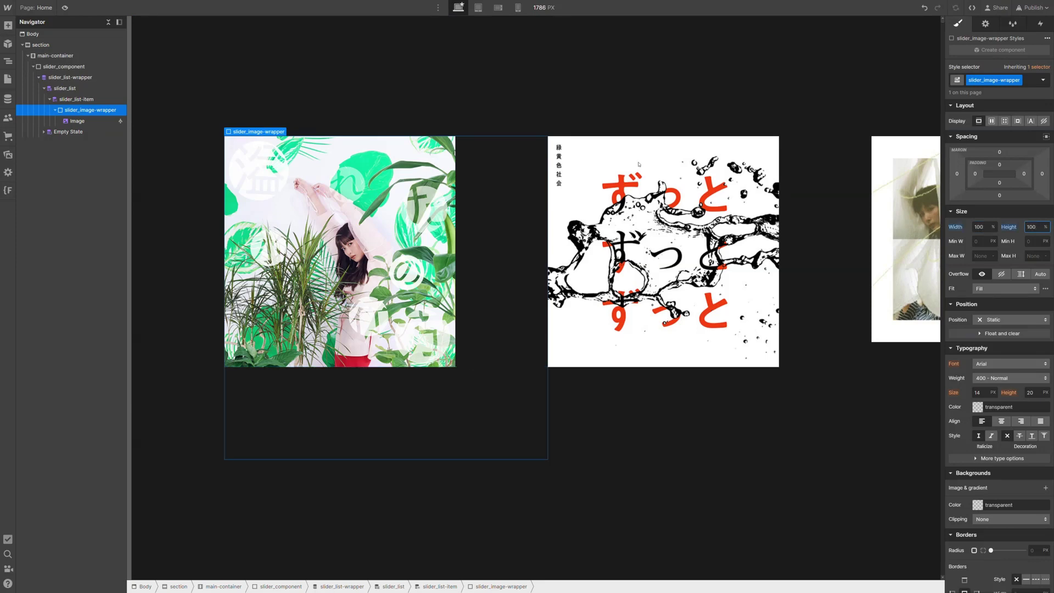
# Step: Select the Image inside slider_image-wrapper
pyautogui.click(356, 204)
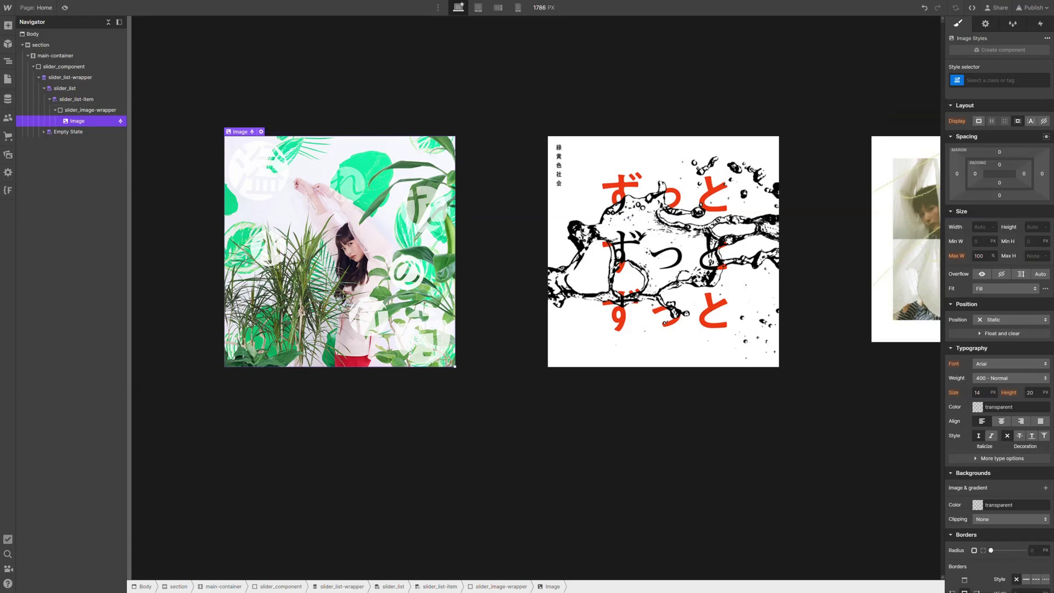
pyautogui.click(980, 226)
pyautogui.write('100')
pyautogui.press('Escape')
# Step: Give the Image inside slider_image-wrapper the class slider_item-image
pyautogui.click(1009, 80)
pyautogui.write('slider')
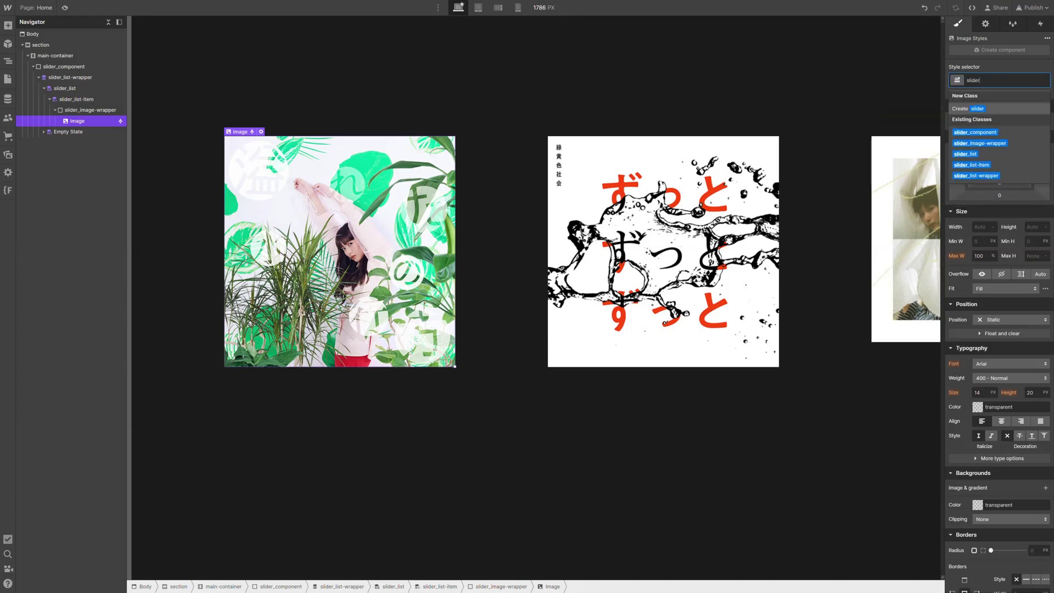
pyautogui.write('_item-ima')
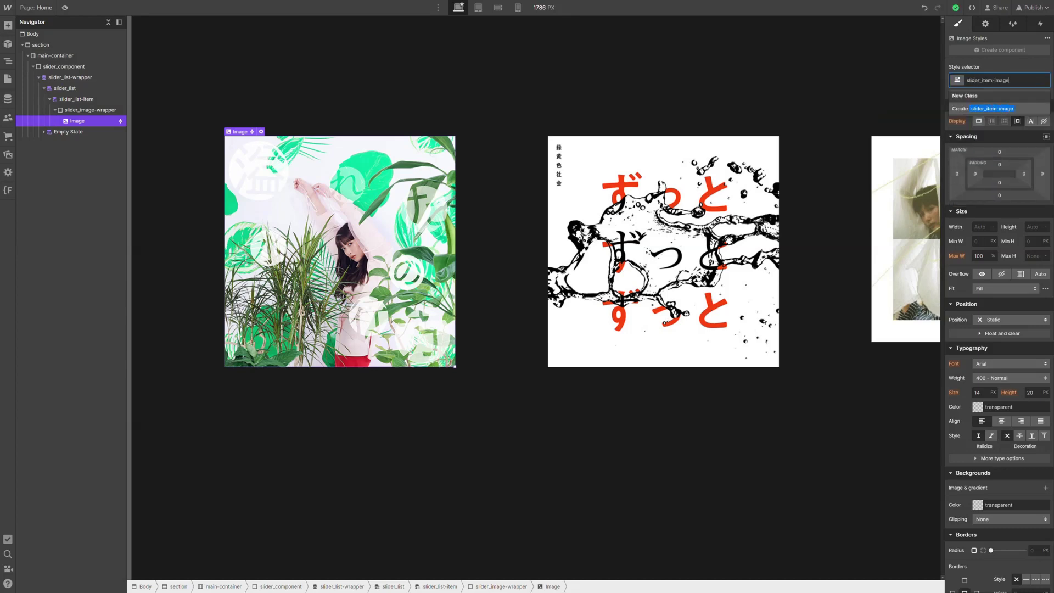
pyautogui.write('ge')
pyautogui.press('Return')
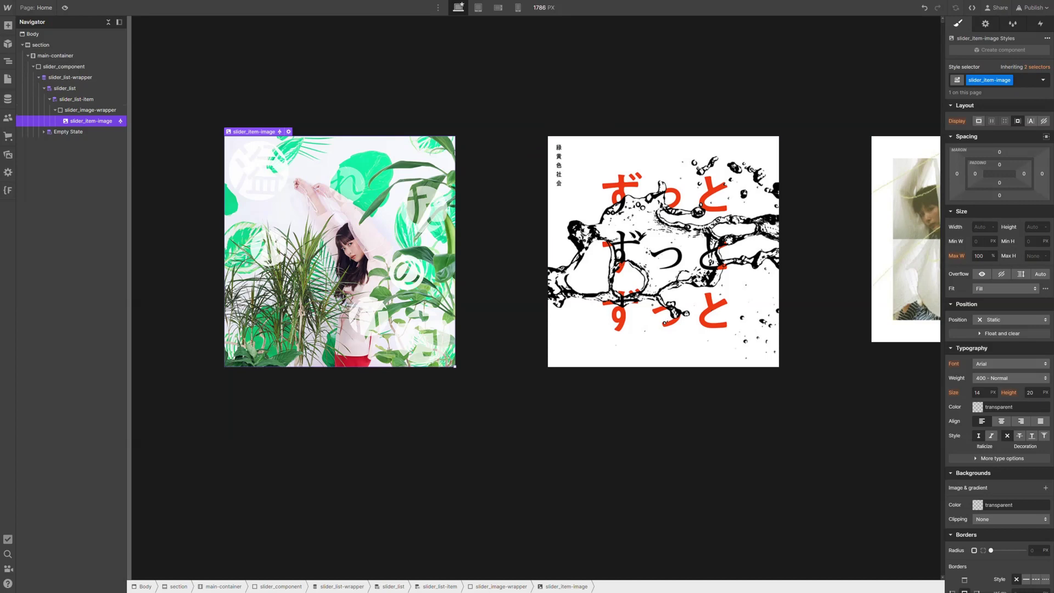
# Step: Set slider_item-image to 100% width and 100% height with the fit option Cover
pyautogui.click(982, 226)
pyautogui.write('100%')
pyautogui.press('Tab')
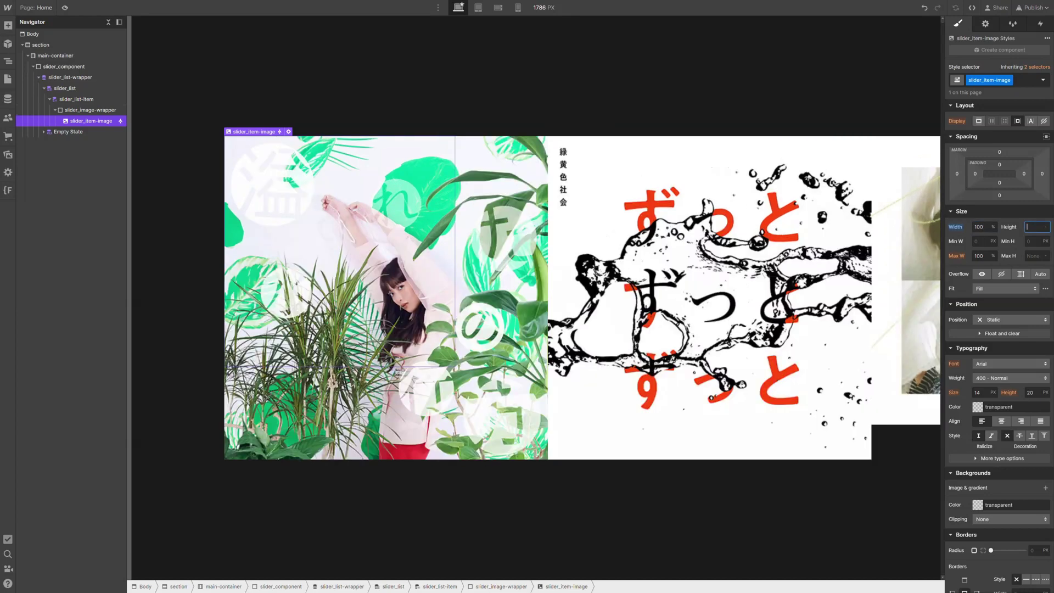
pyautogui.write('100%')
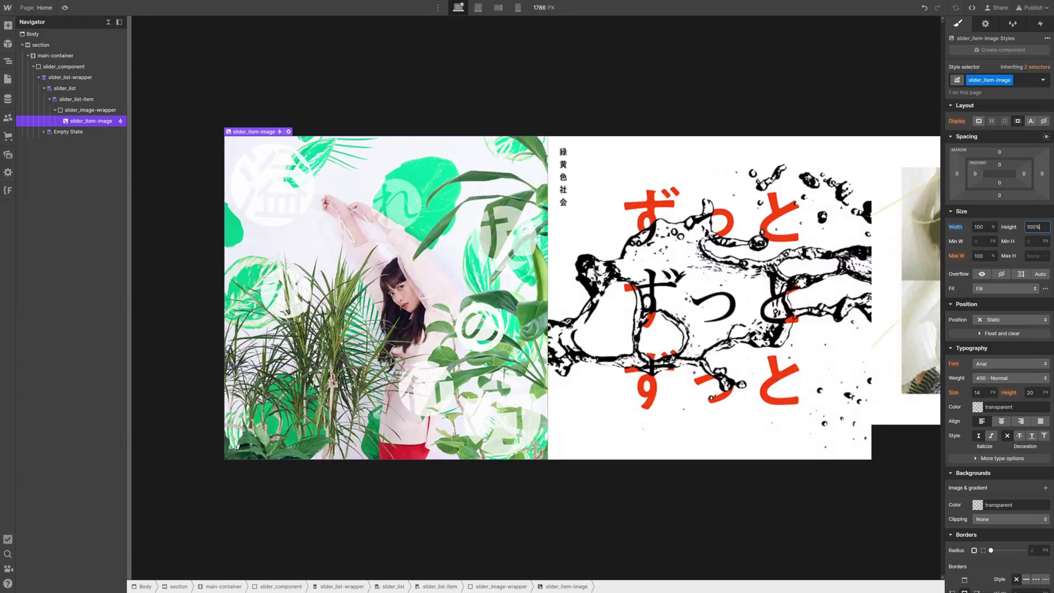
pyautogui.click(981, 291)
pyautogui.click(982, 310)
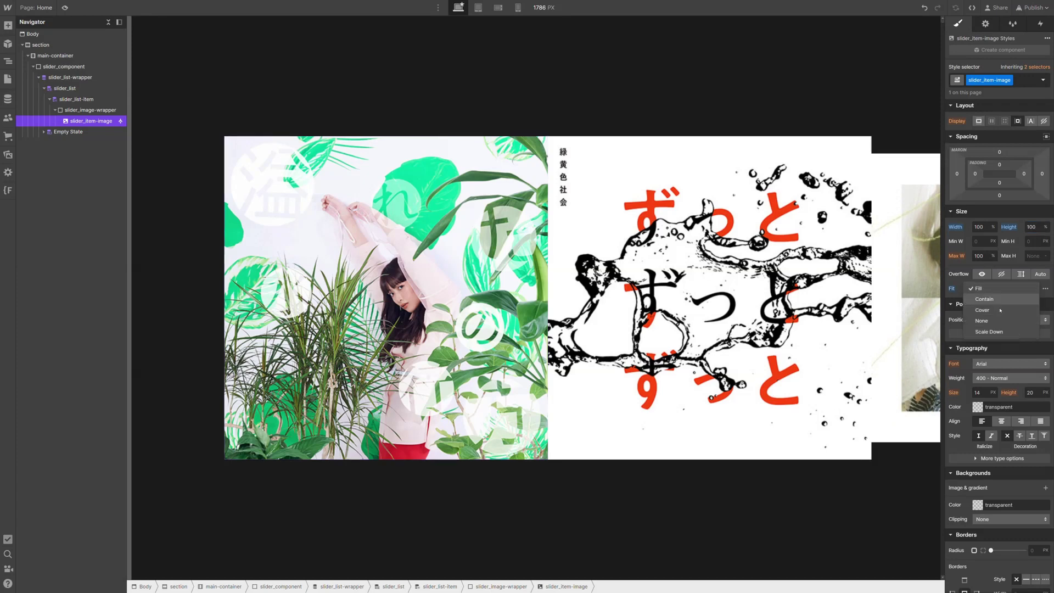
# Step: Set the top, left and bottom padding of slider_list-item to 3vw
pyautogui.click(98, 100)
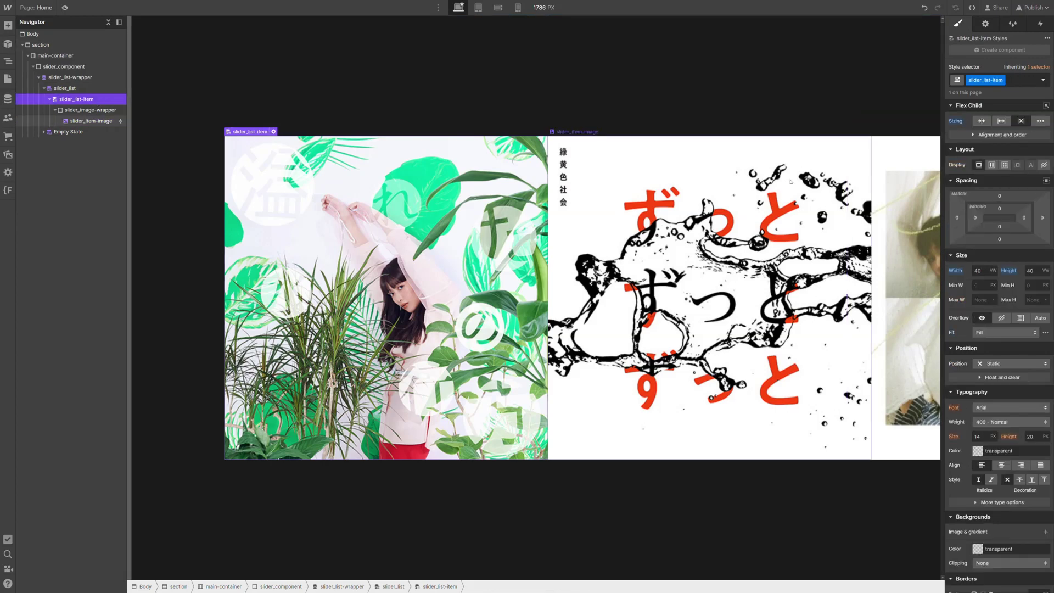
pyautogui.click(999, 208)
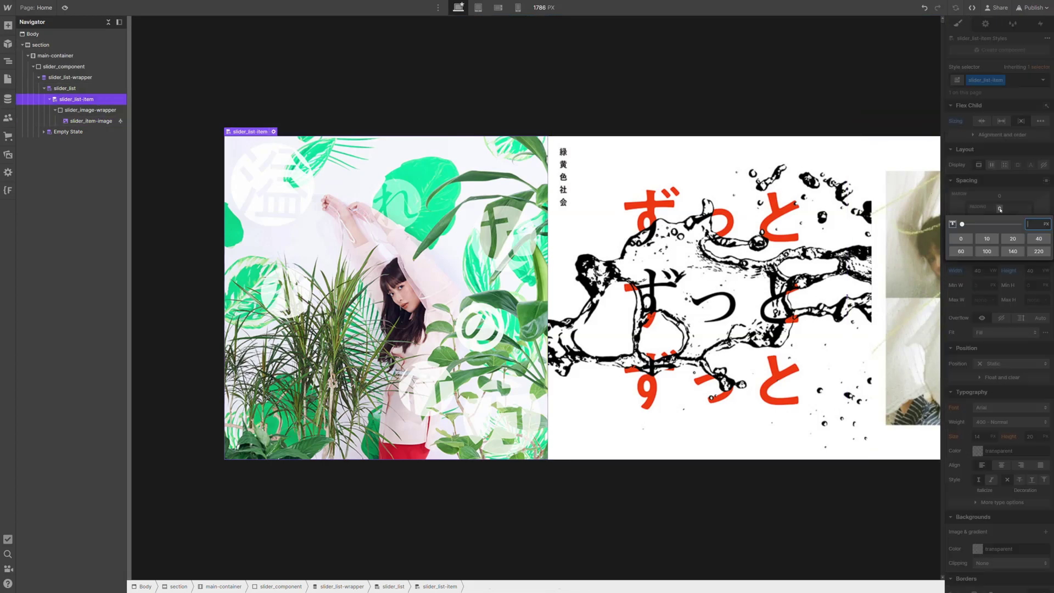
pyautogui.write('3vw')
pyautogui.press('Return')
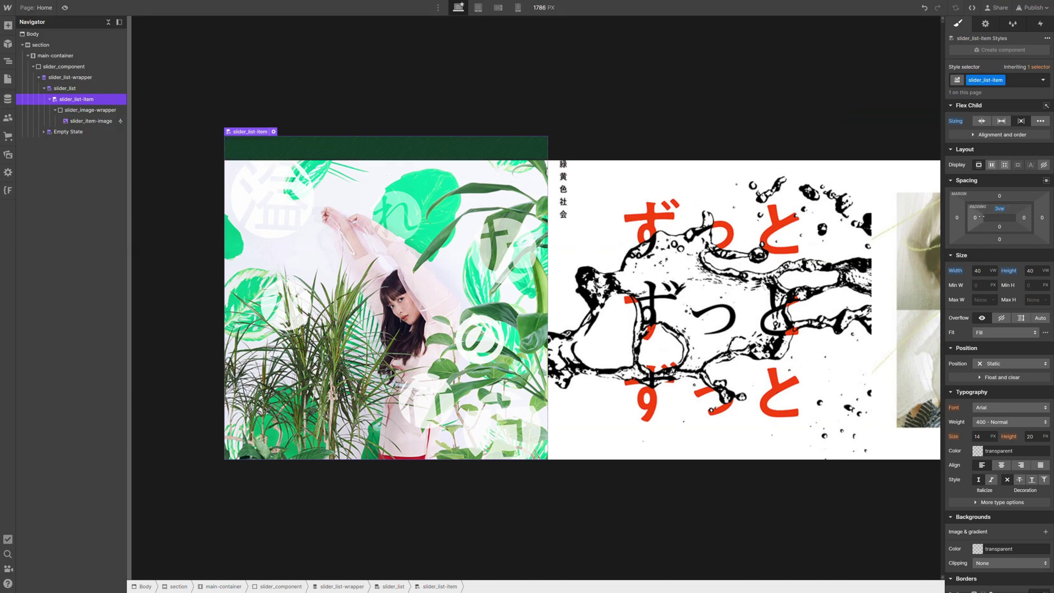
pyautogui.click(975, 218)
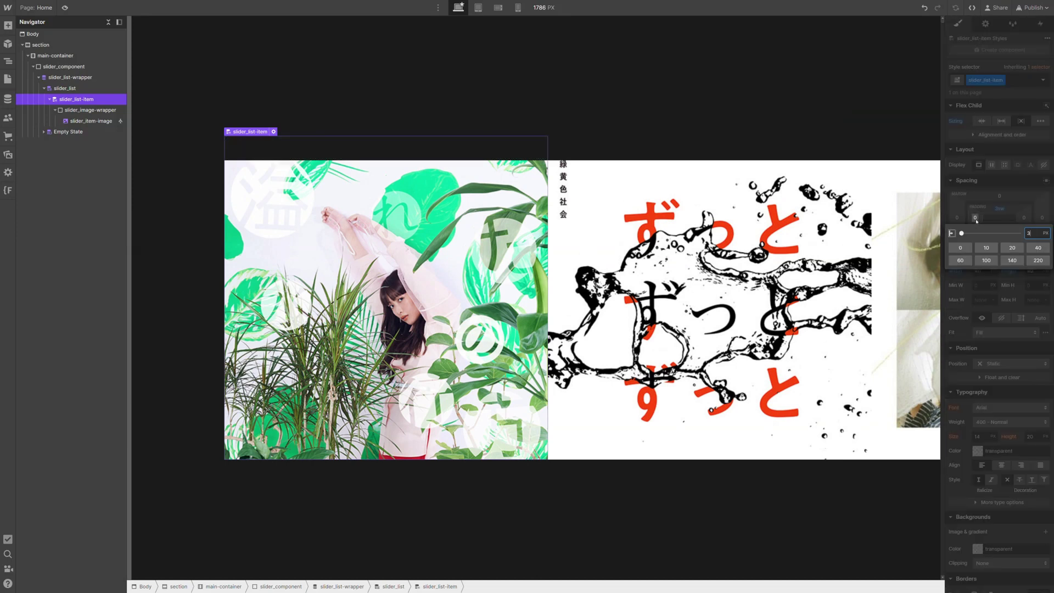
pyautogui.press('Return')
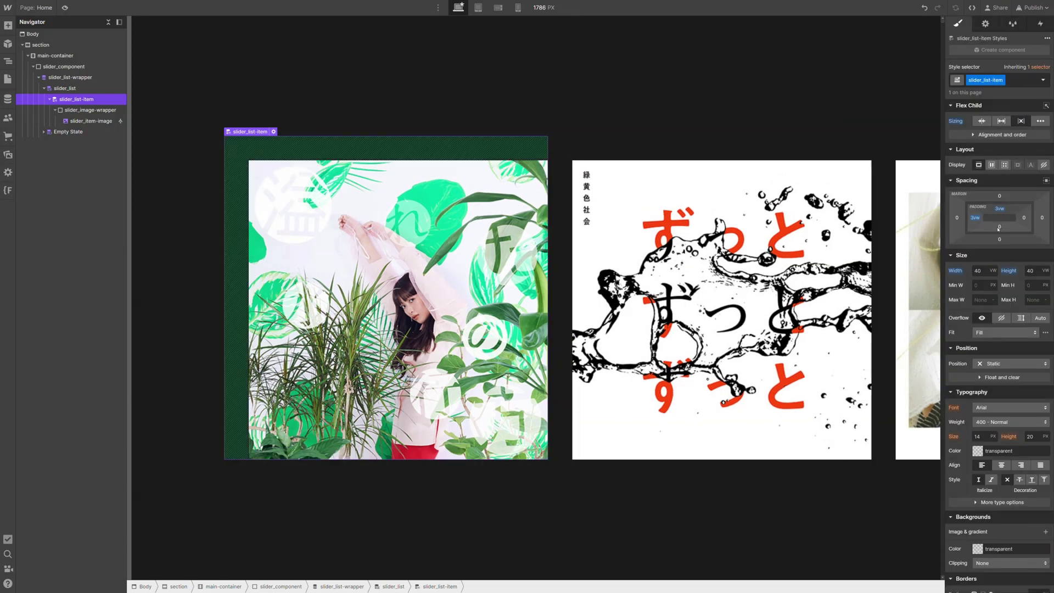
pyautogui.click(999, 227)
pyautogui.write('3v')
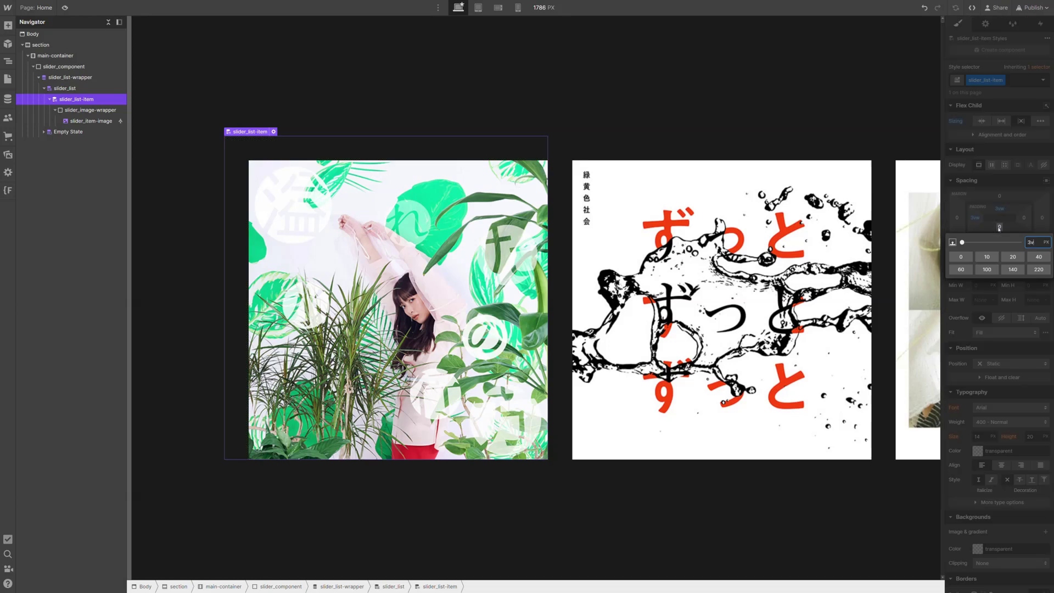
pyautogui.write('w')
pyautogui.press('Return')
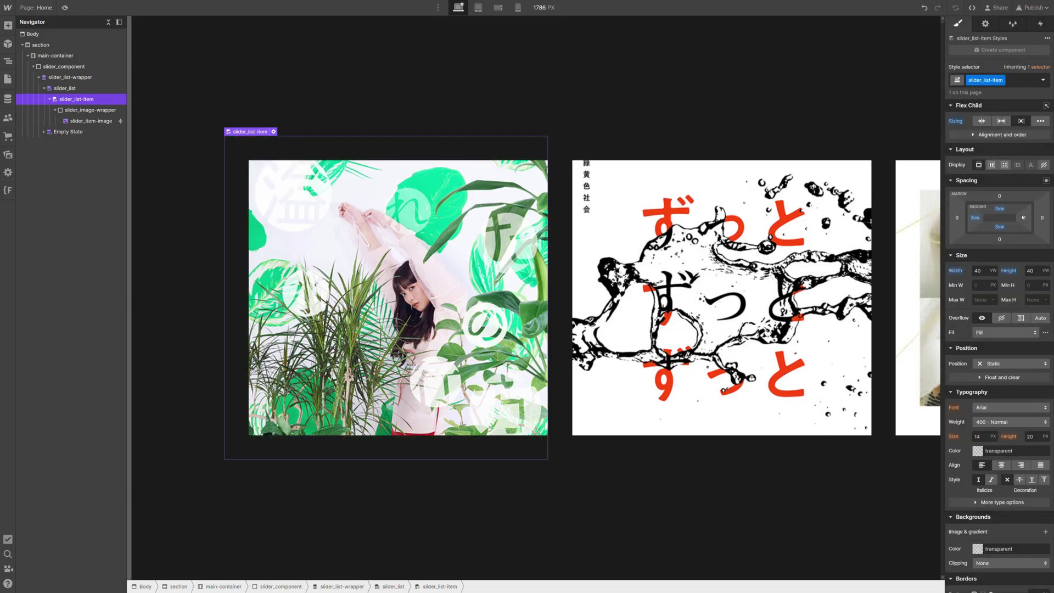
# Step: Set the right padding of slider_list-item to 3vw and check the spacing across the slides
pyautogui.click(1022, 218)
pyautogui.write('3vw')
pyautogui.press('Return')
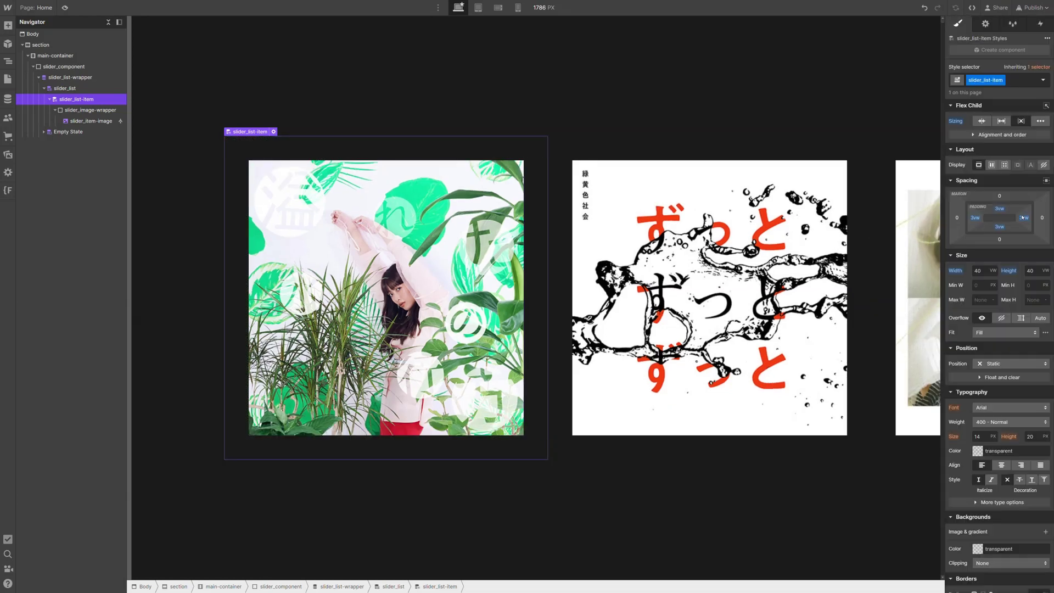
pyautogui.hscroll(5, 619, 132)
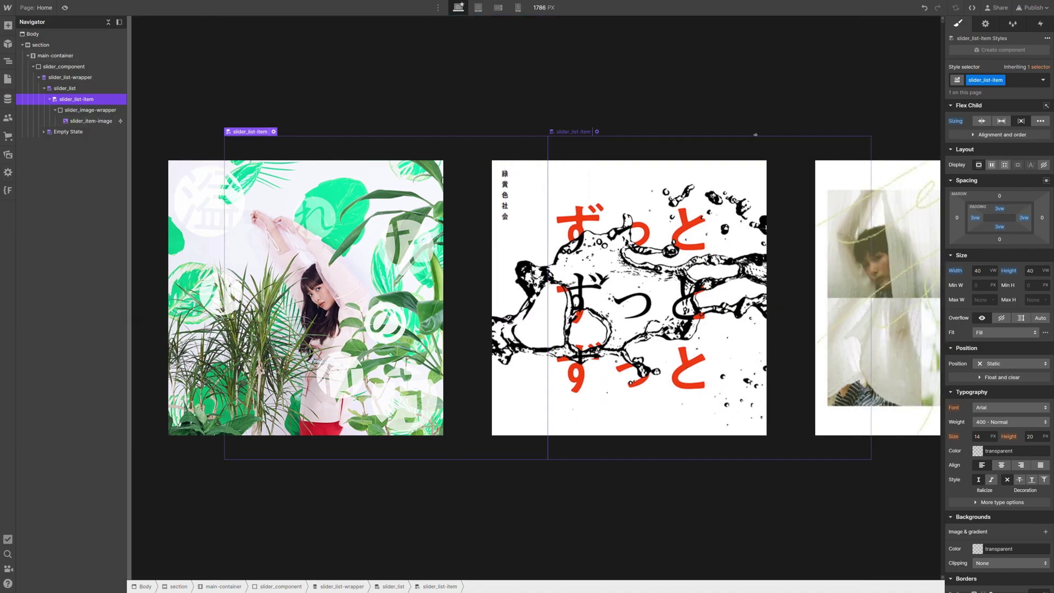
pyautogui.hscroll(10, 780, 138)
pyautogui.hscroll(-10, 714, 139)
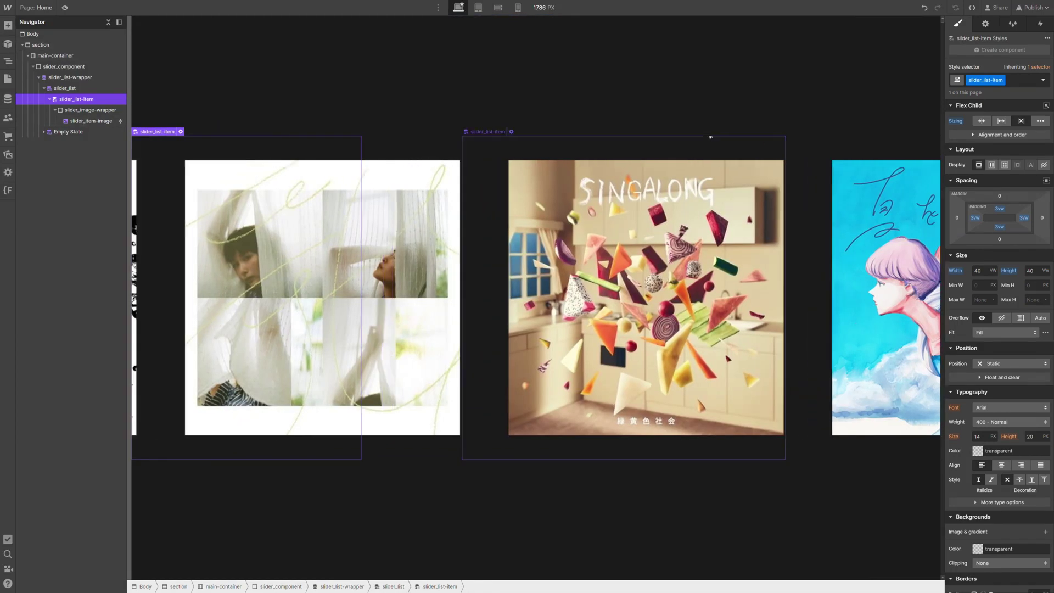
pyautogui.hscroll(-5, 689, 140)
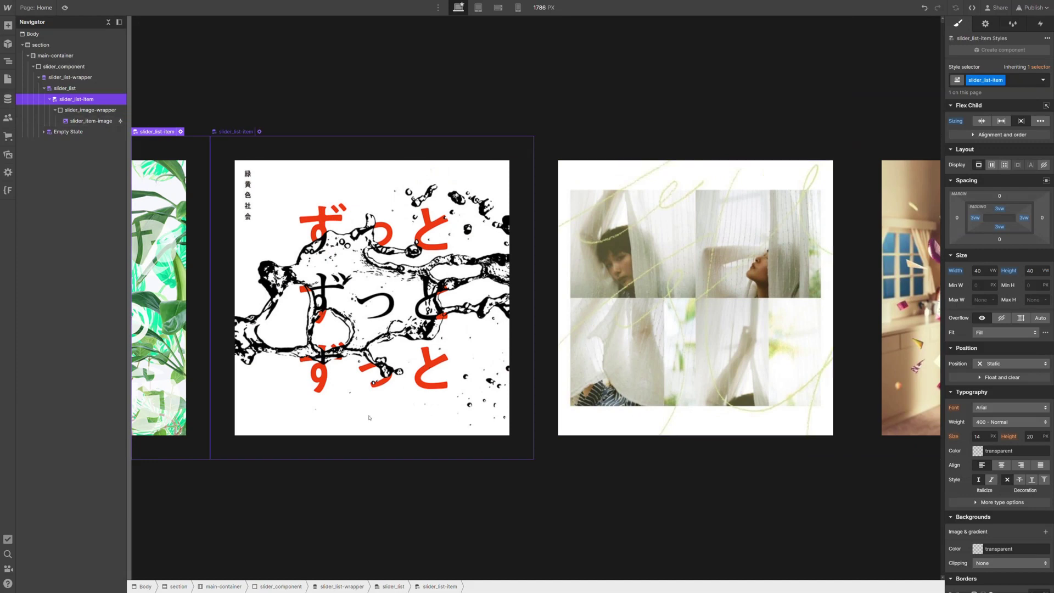
pyautogui.hscroll(-5, 355, 369)
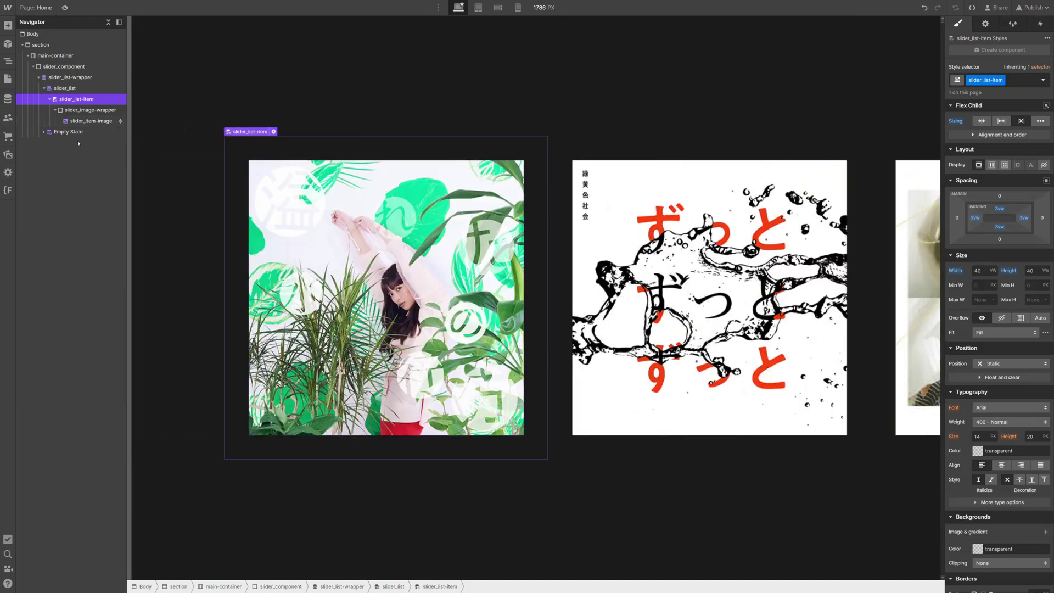
# Step: Add the combo class cc-overflow-hidden to the section and set its overflow to hidden
pyautogui.click(73, 47)
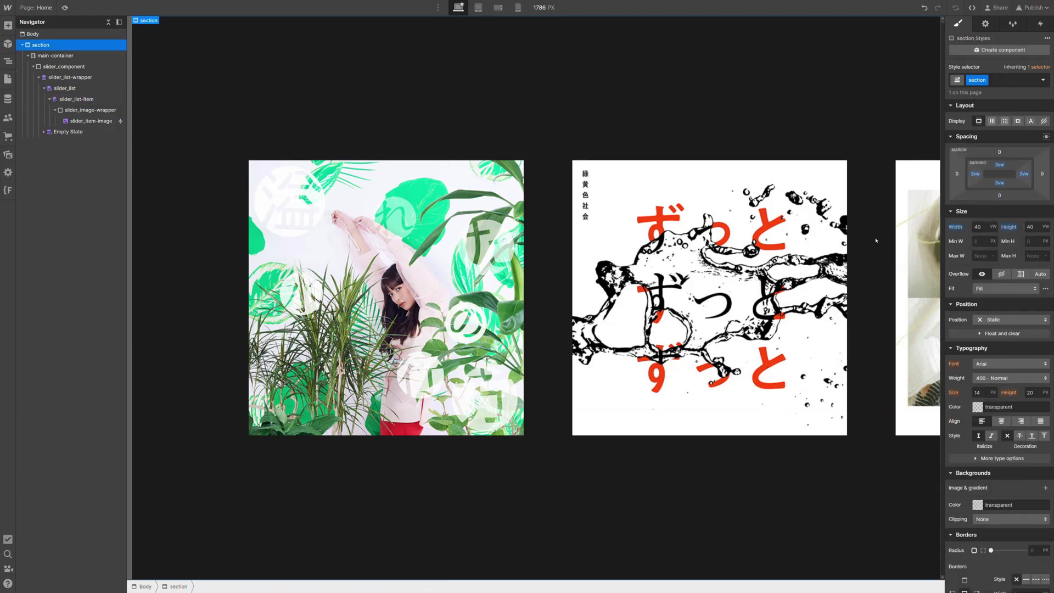
pyautogui.click(1012, 82)
pyautogui.write('cc-')
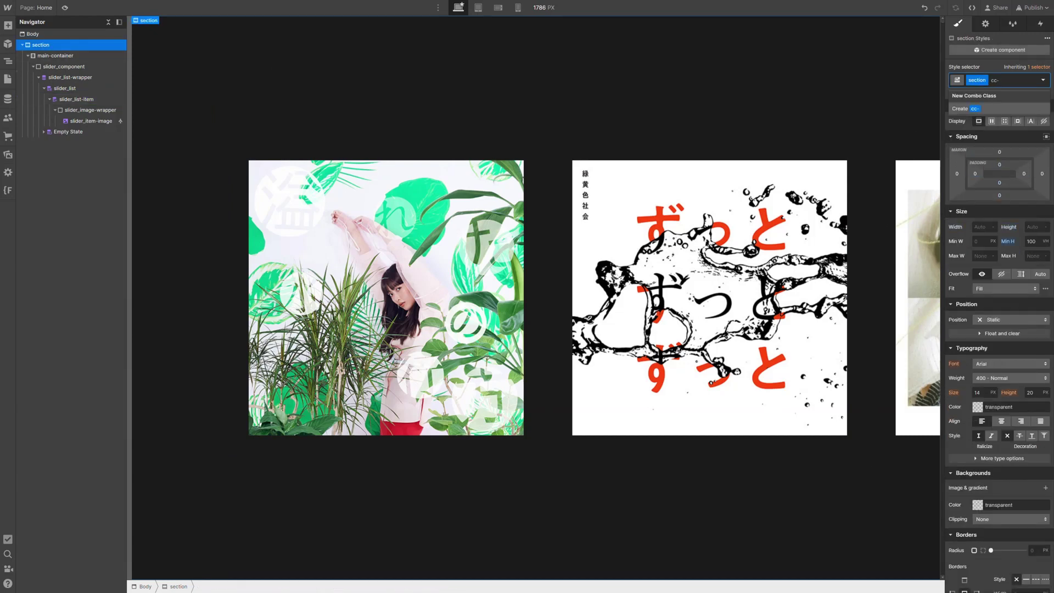
pyautogui.write('overflow-hidden')
pyautogui.press('Return')
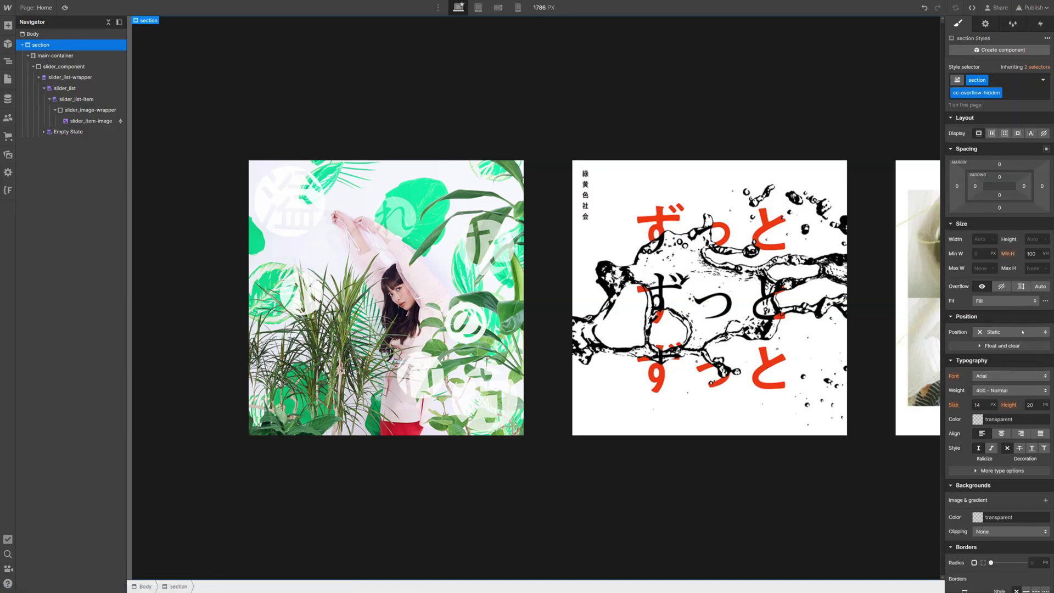
pyautogui.click(1001, 286)
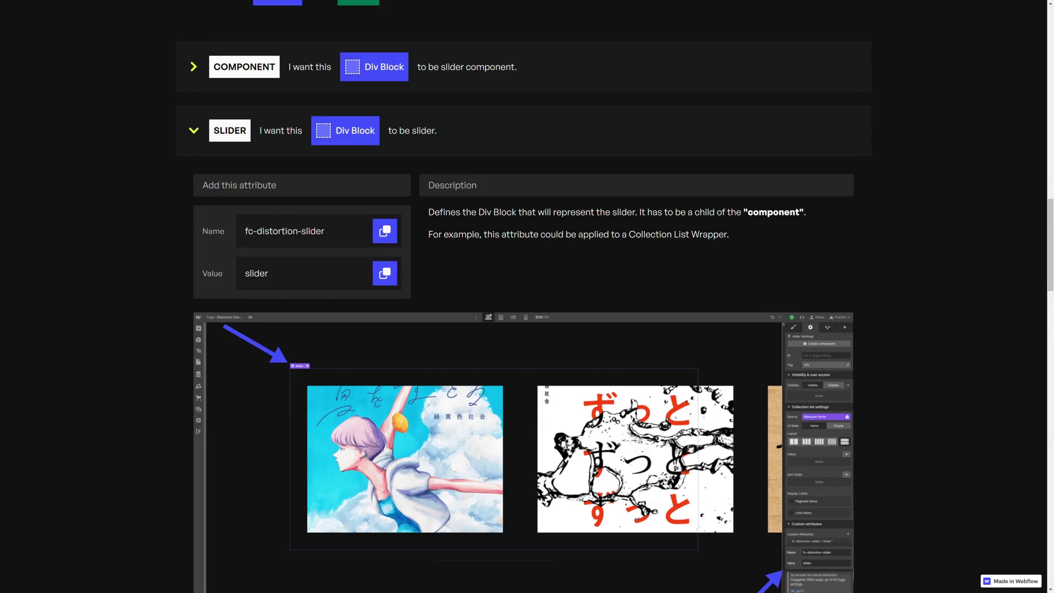
# Step: Copy the slider attribute name from the documentation page and add it to slider_list-wrapper as the custom attribute fc-distortion-slider
pyautogui.click(383, 234)
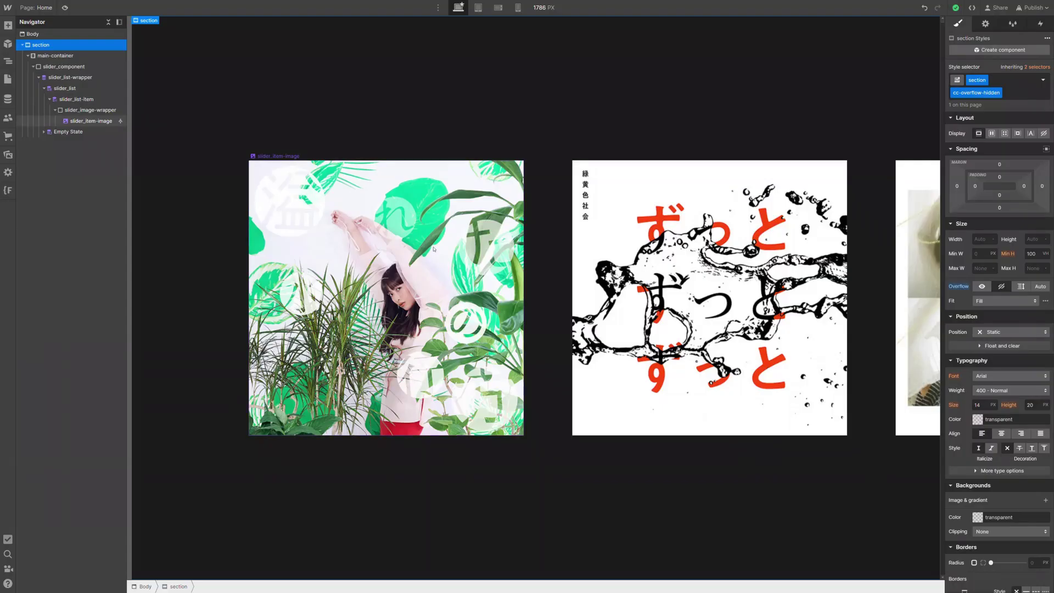
pyautogui.click(76, 79)
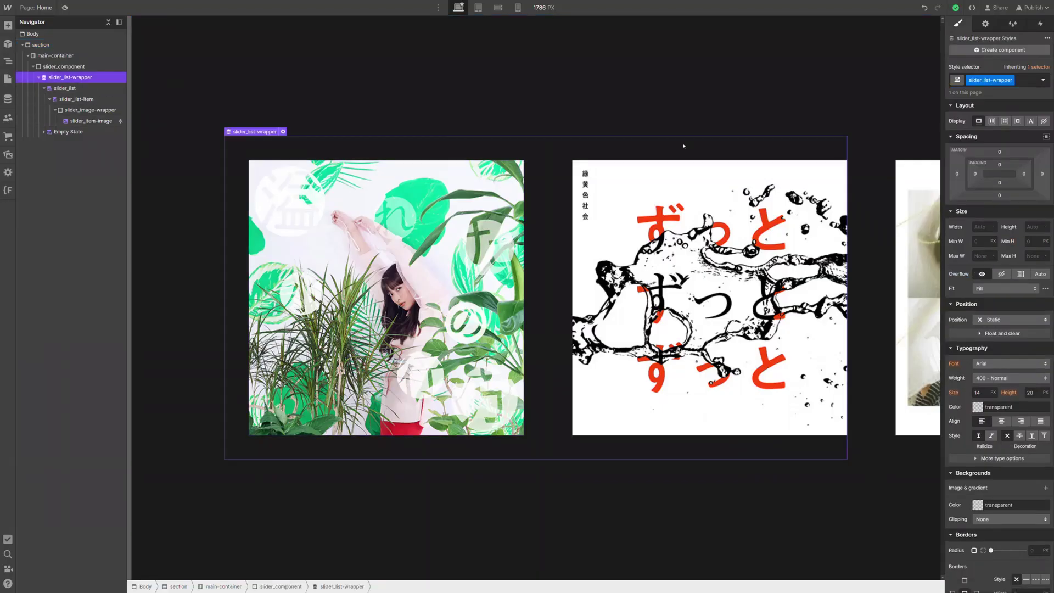
pyautogui.click(985, 24)
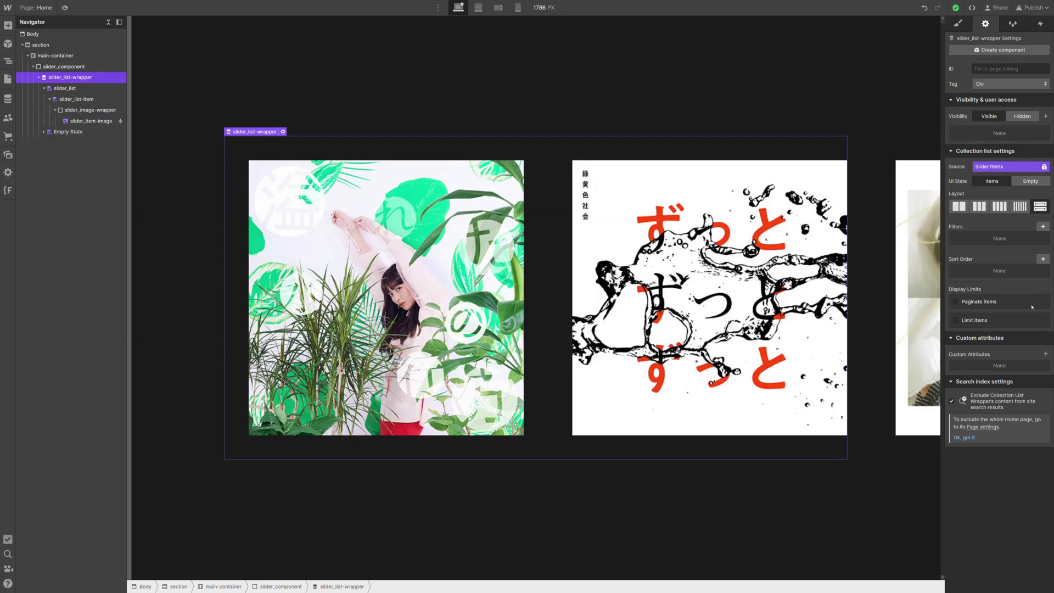
pyautogui.click(1045, 353)
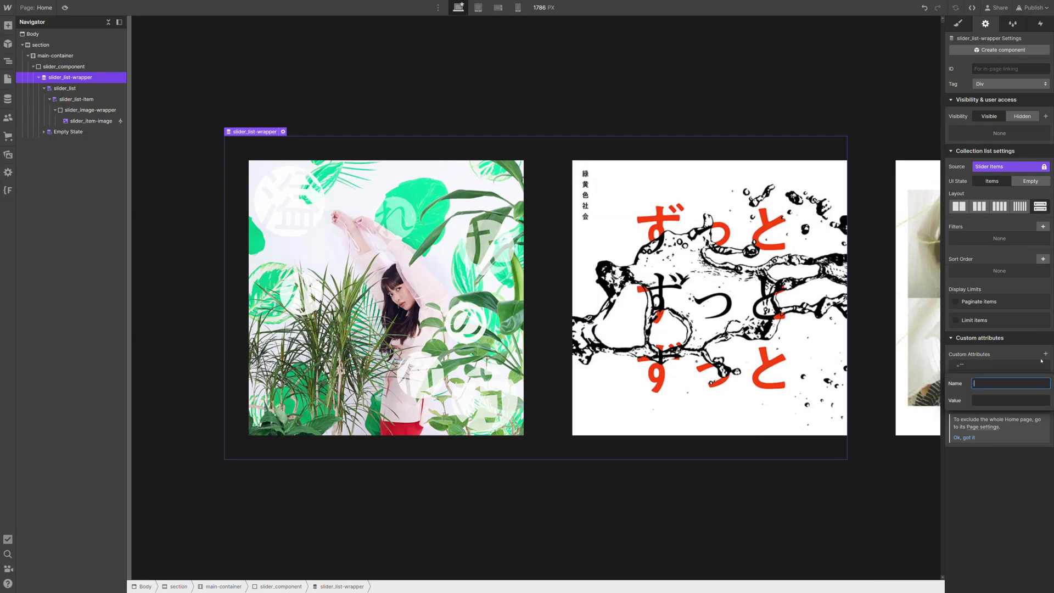
pyautogui.hotkey('ctrl', 'v')
pyautogui.press('Return')
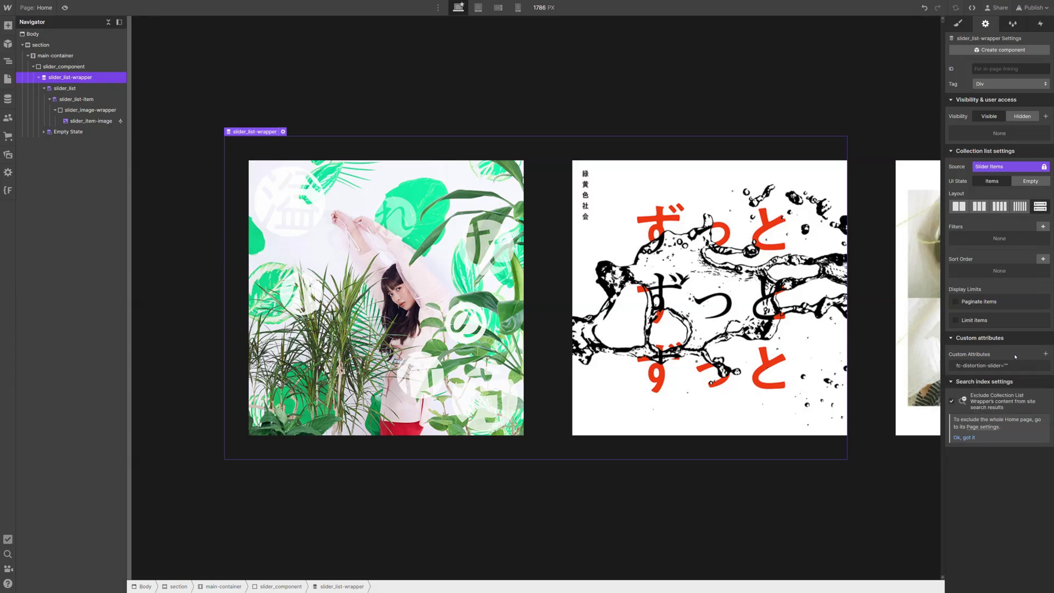
# Step: Copy the value slider from the documentation page and enter it for slider_list-wrapper's fc-distortion-slider attribute
pyautogui.hotkey('alt', 'Tab')
pyautogui.click(384, 274)
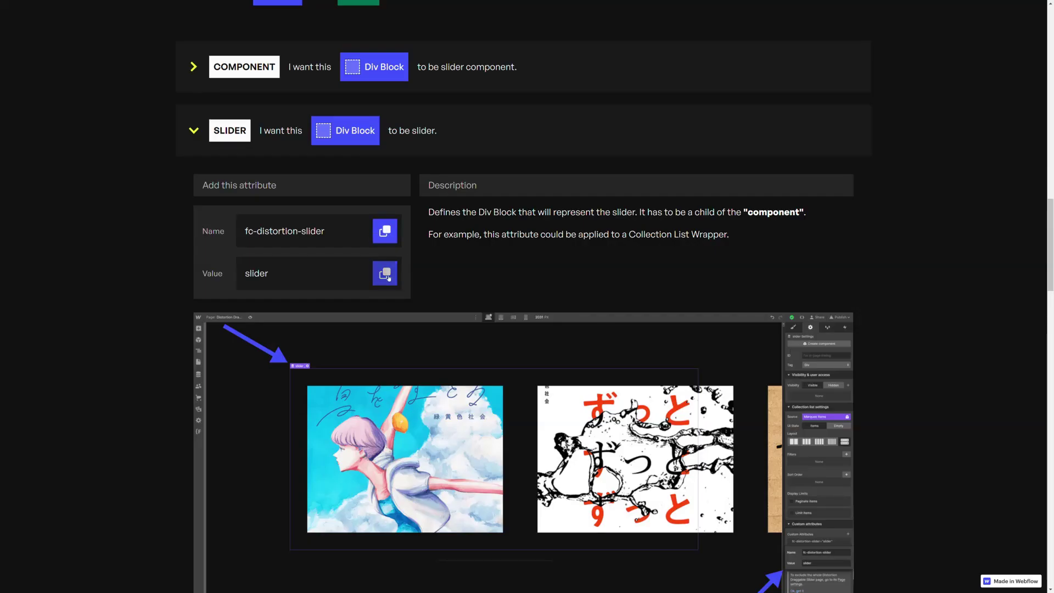
pyautogui.hotkey('alt', 'Tab')
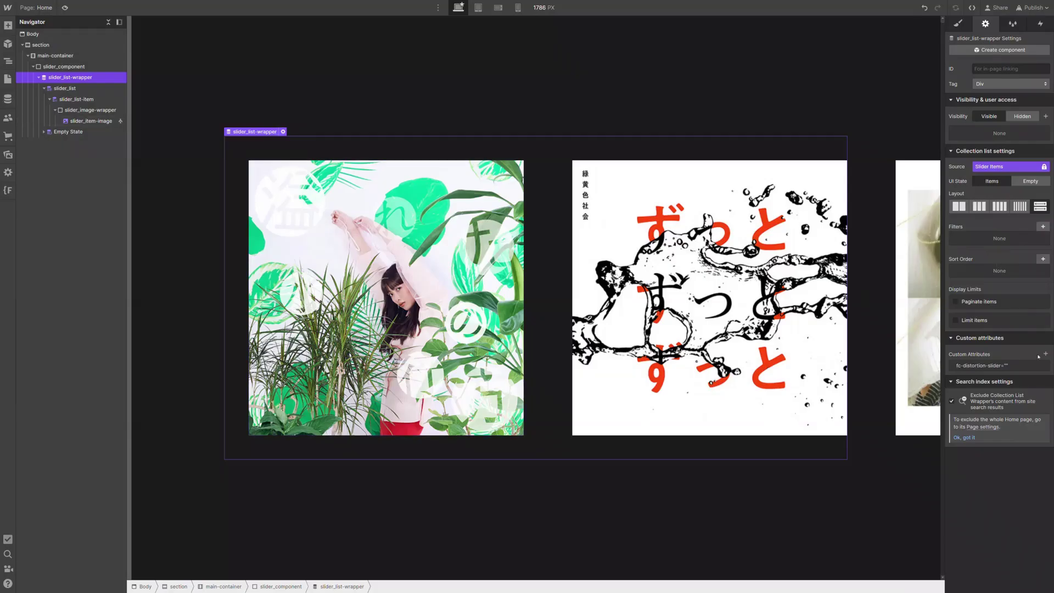
pyautogui.click(1037, 365)
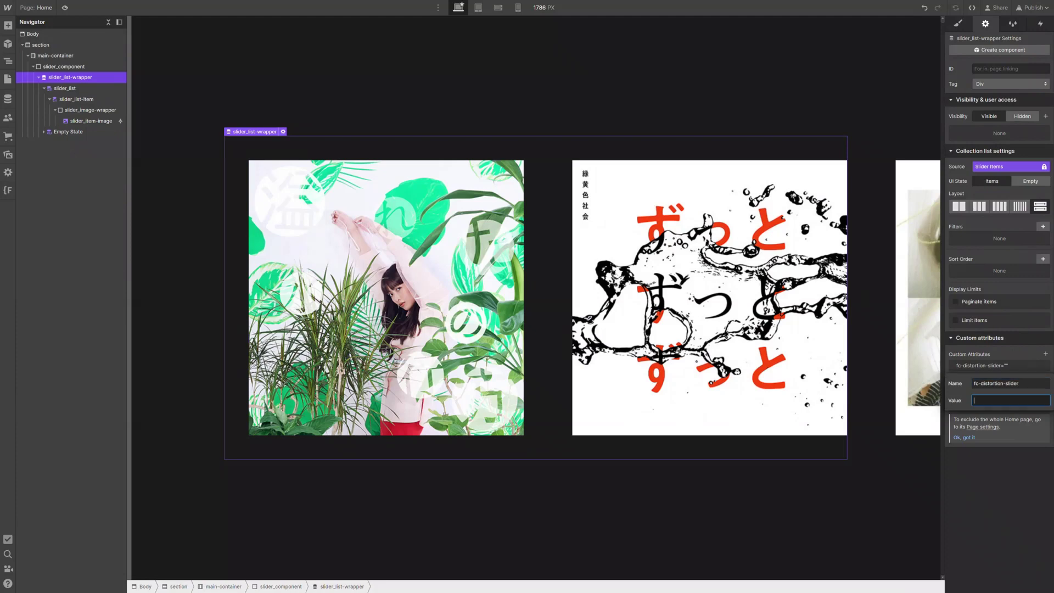
pyautogui.hotkey('ctrl', 'v')
pyautogui.press('Return')
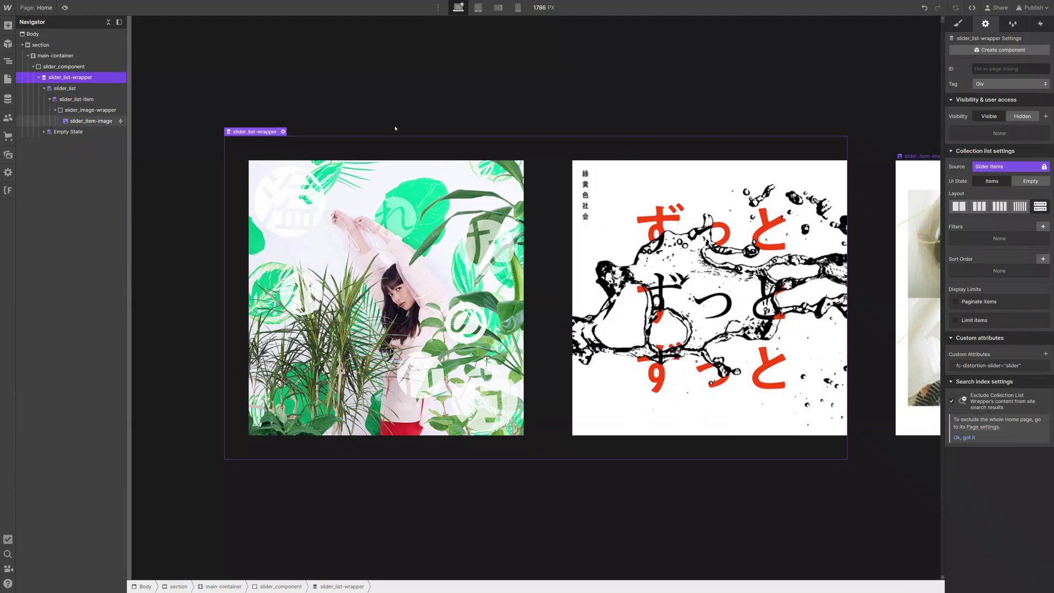
# Step: Copy the attribute name from the documentation's Mask entry and add it to slider_list as the custom attribute fc-distortion-slider
pyautogui.hotkey('alt', 'Tab')
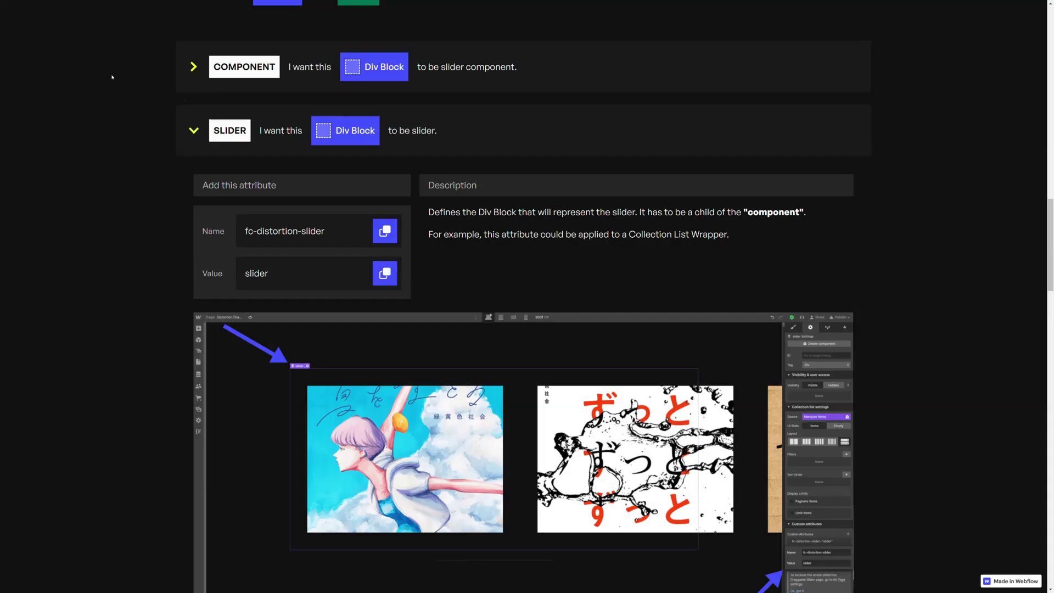
pyautogui.click(370, 146)
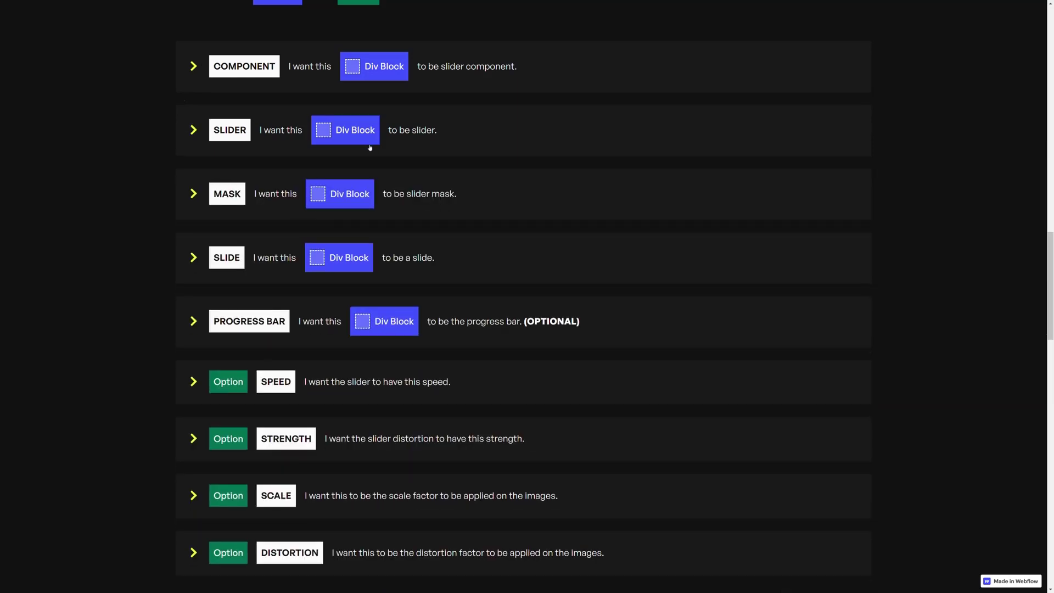
pyautogui.scroll(-1, 334, 141)
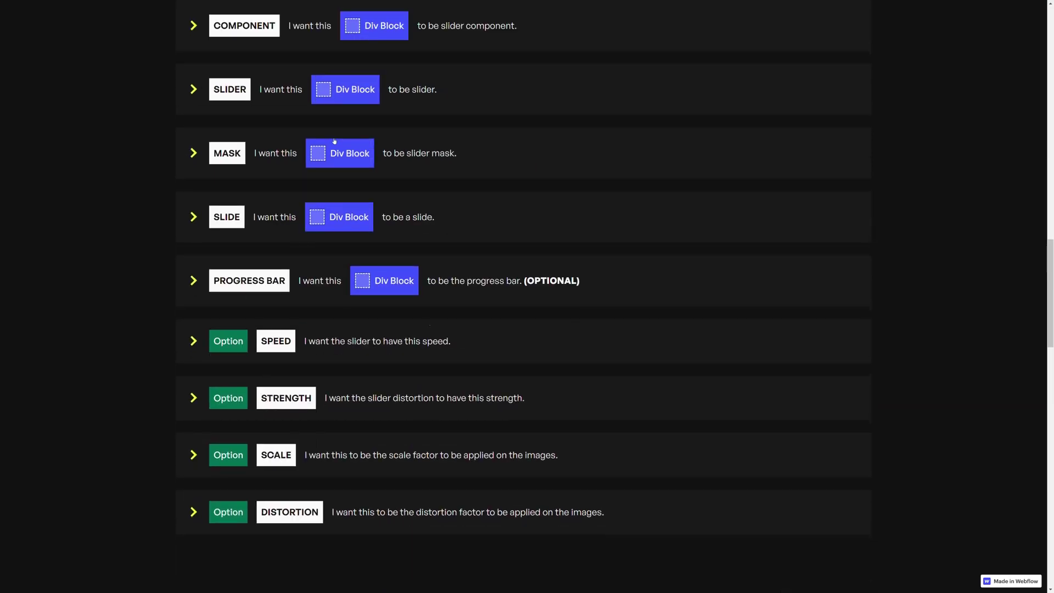
pyautogui.click(359, 156)
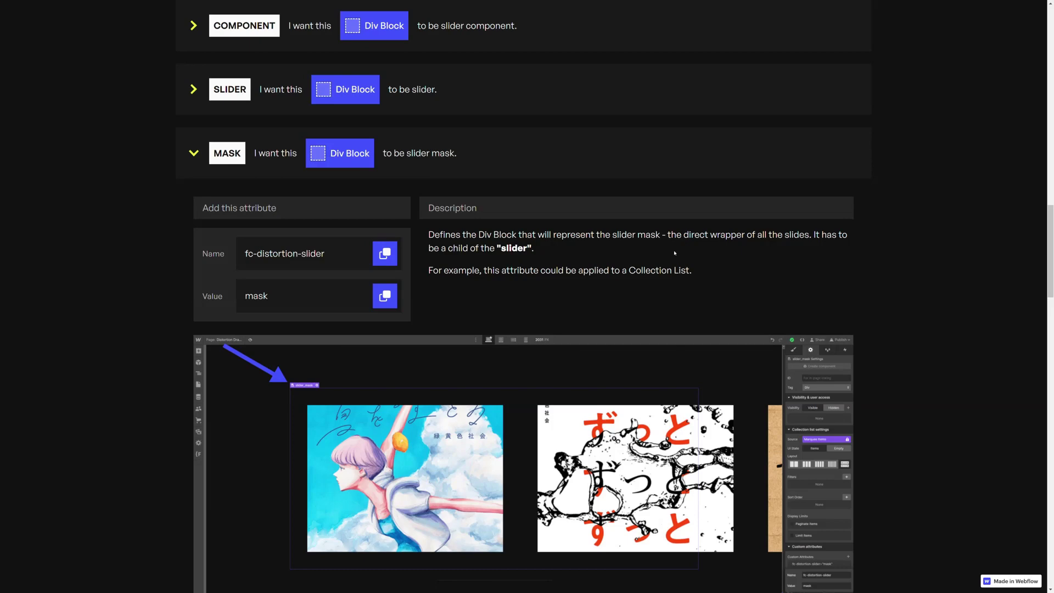
pyautogui.click(386, 254)
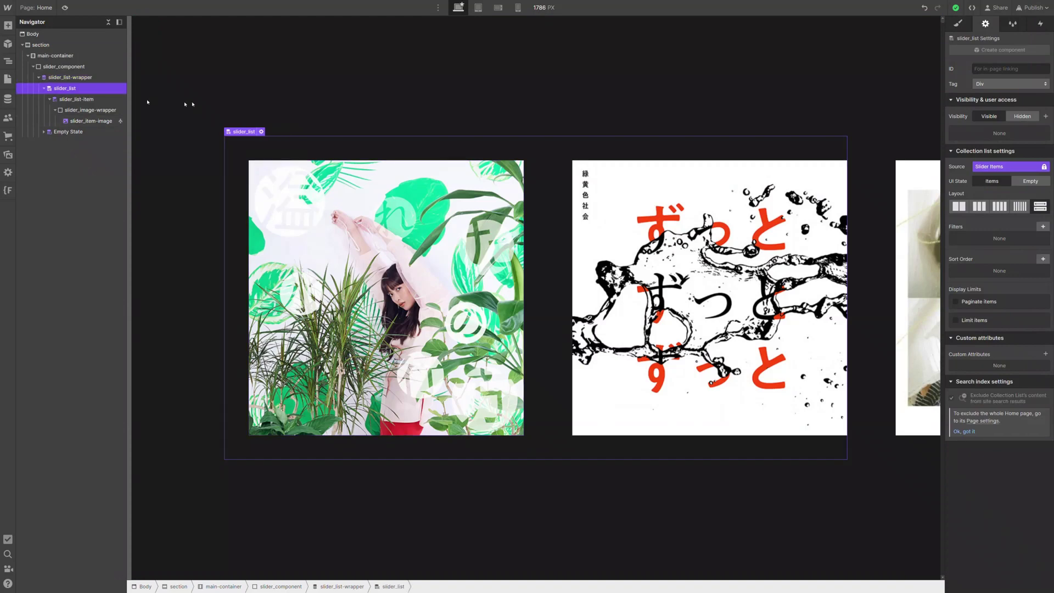
pyautogui.click(65, 88)
pyautogui.click(1044, 353)
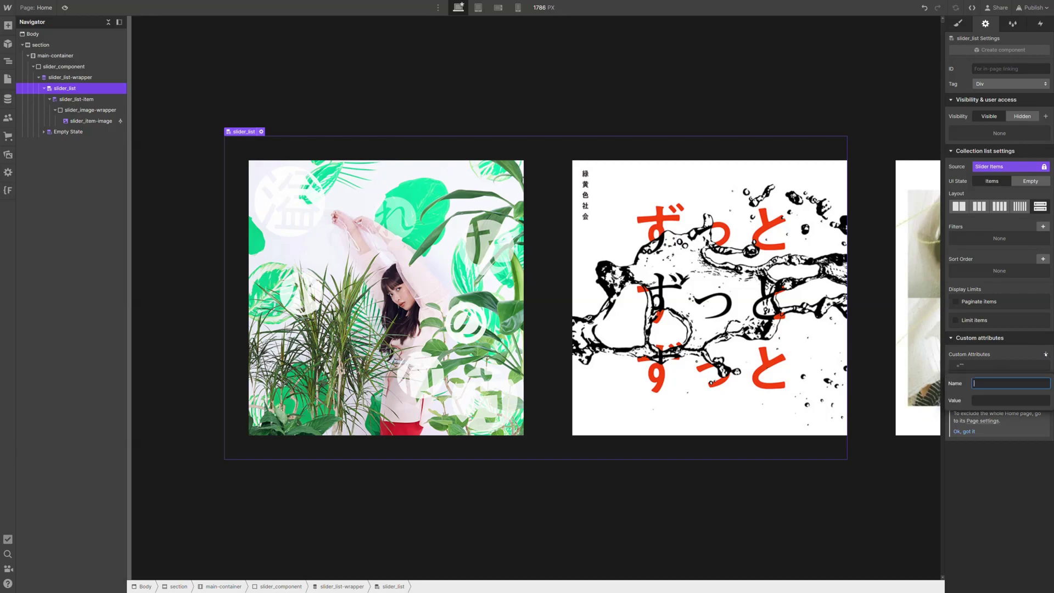
pyautogui.hotkey('ctrl', 'v')
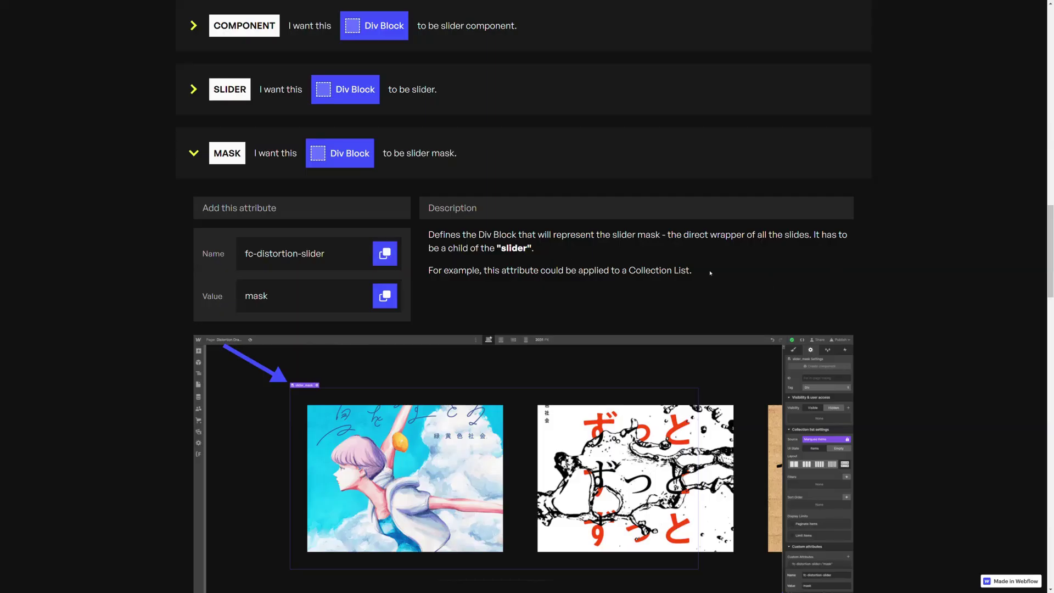
# Step: Copy the value mask from the documentation page and enter it for slider_list's fc-distortion-slider attribute
pyautogui.click(384, 296)
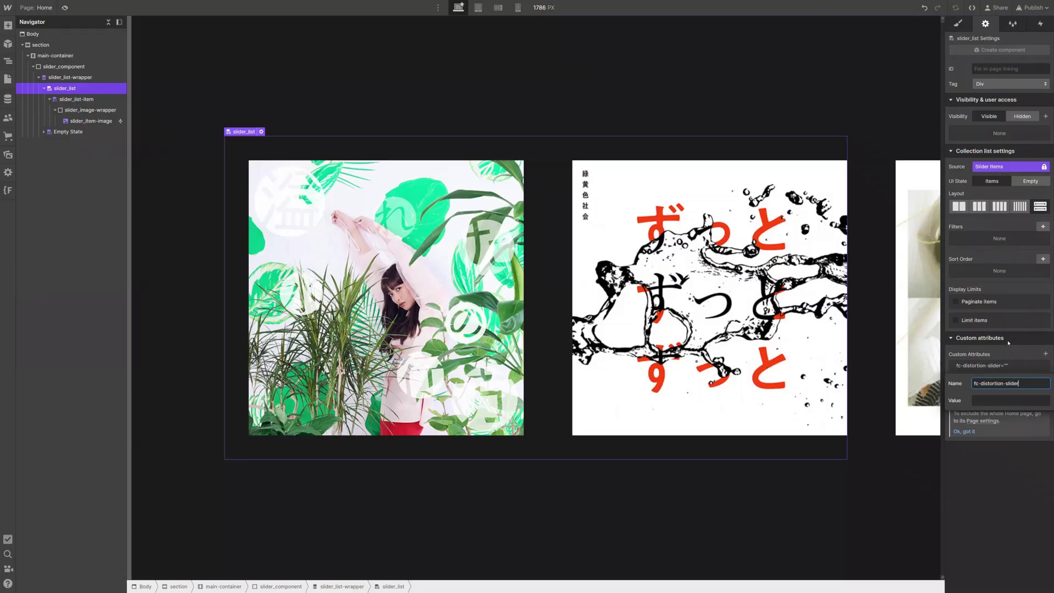
pyautogui.press('Tab')
pyautogui.hotkey('ctrl', 'v')
pyautogui.press('Return')
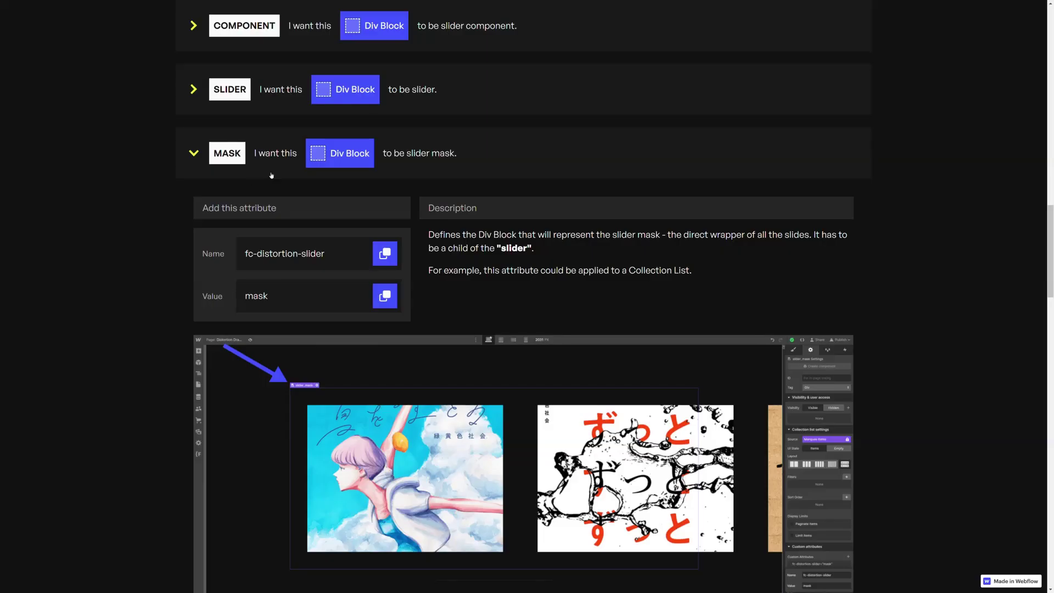
# Step: Copy the attribute name from the documentation's Slide entry and add it to slider_list-item as the custom attribute fc-distortion-slider
pyautogui.click(287, 160)
pyautogui.scroll(-1, 287, 162)
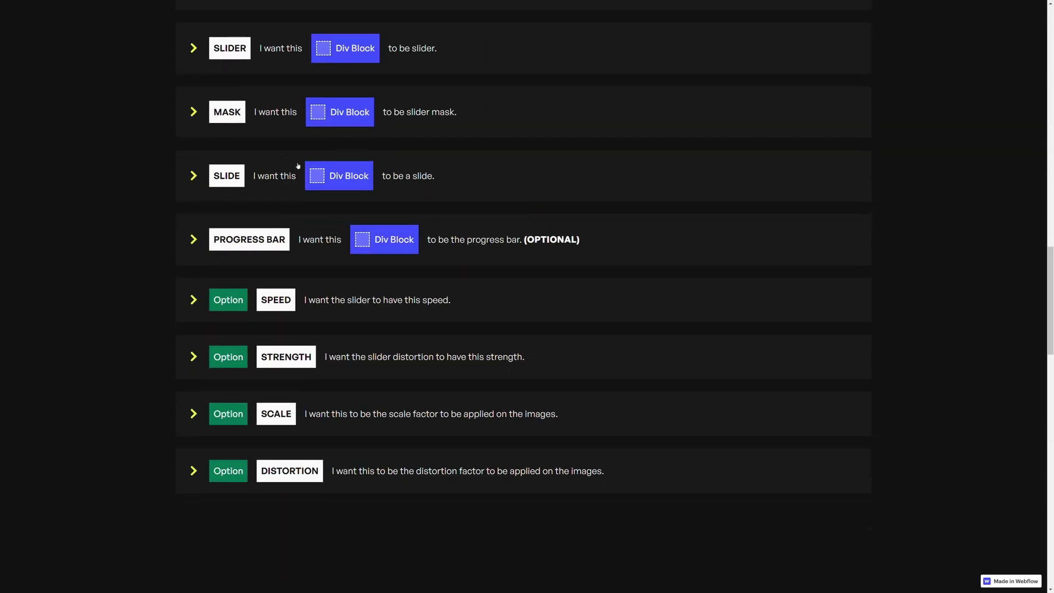
pyautogui.click(290, 175)
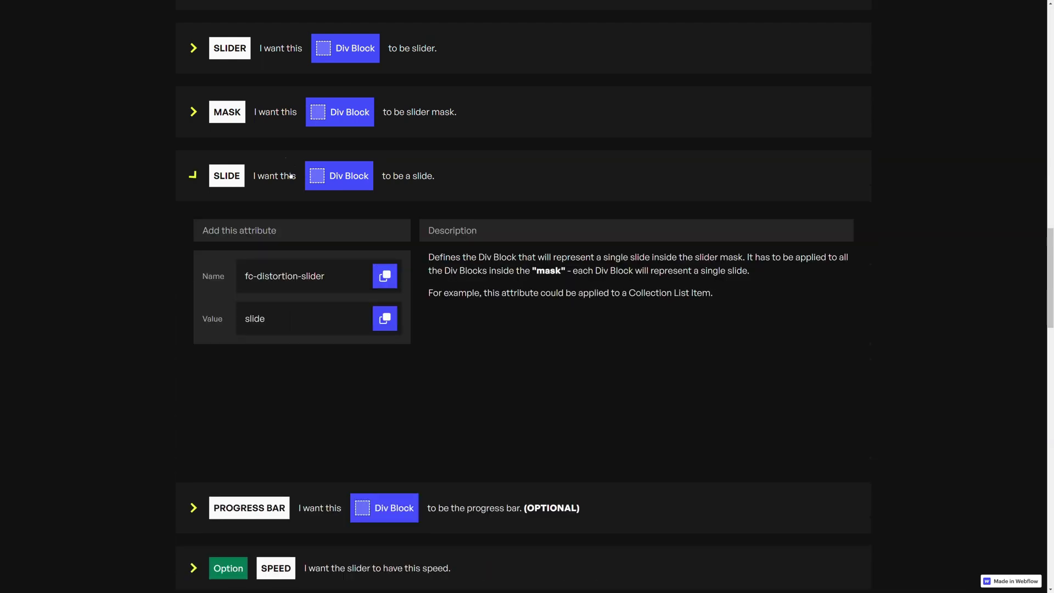
pyautogui.scroll(-1, 290, 175)
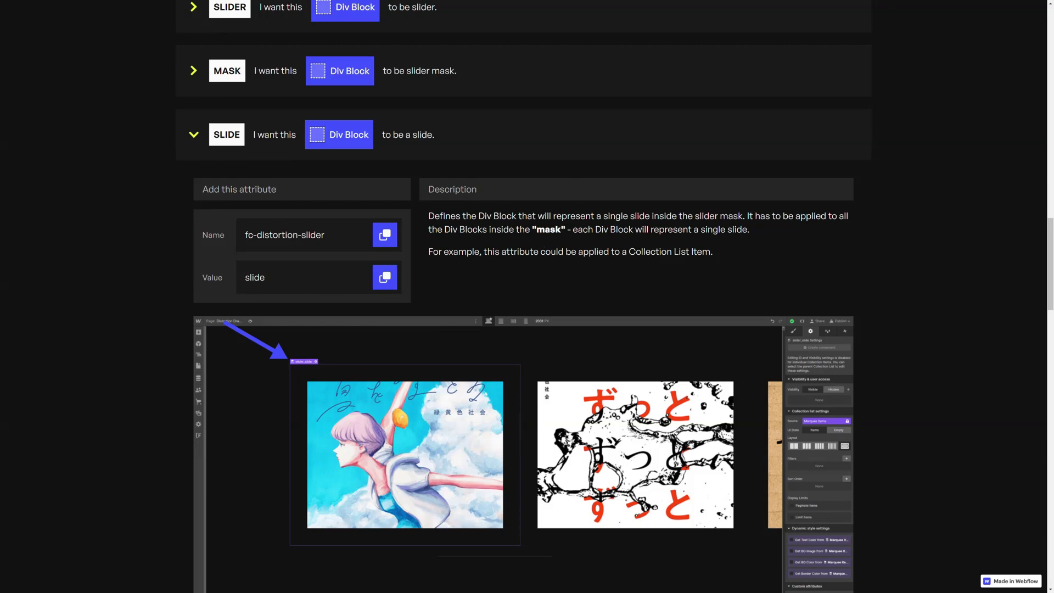
pyautogui.click(378, 236)
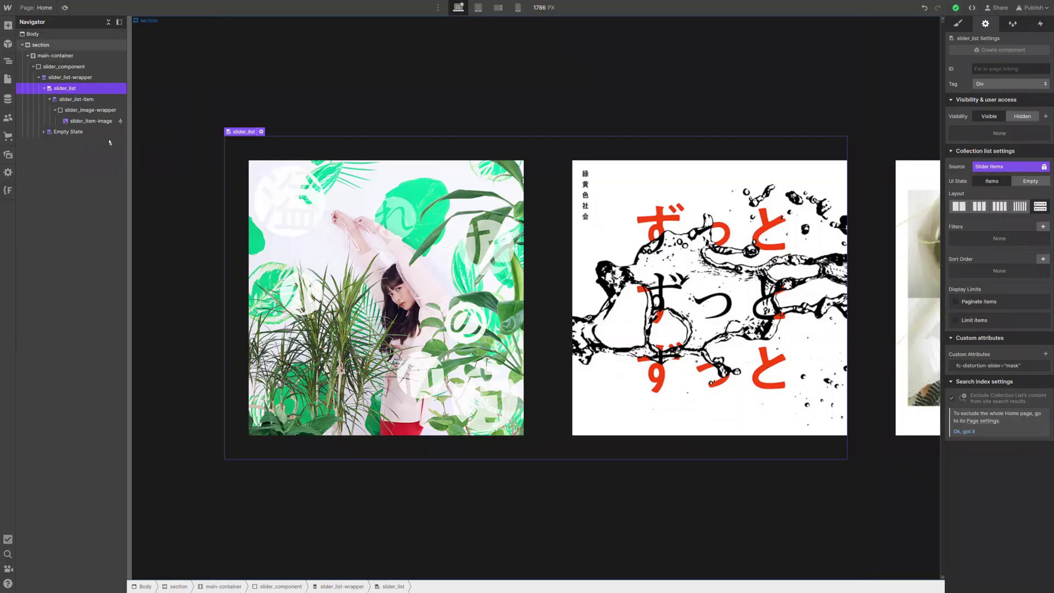
pyautogui.click(92, 100)
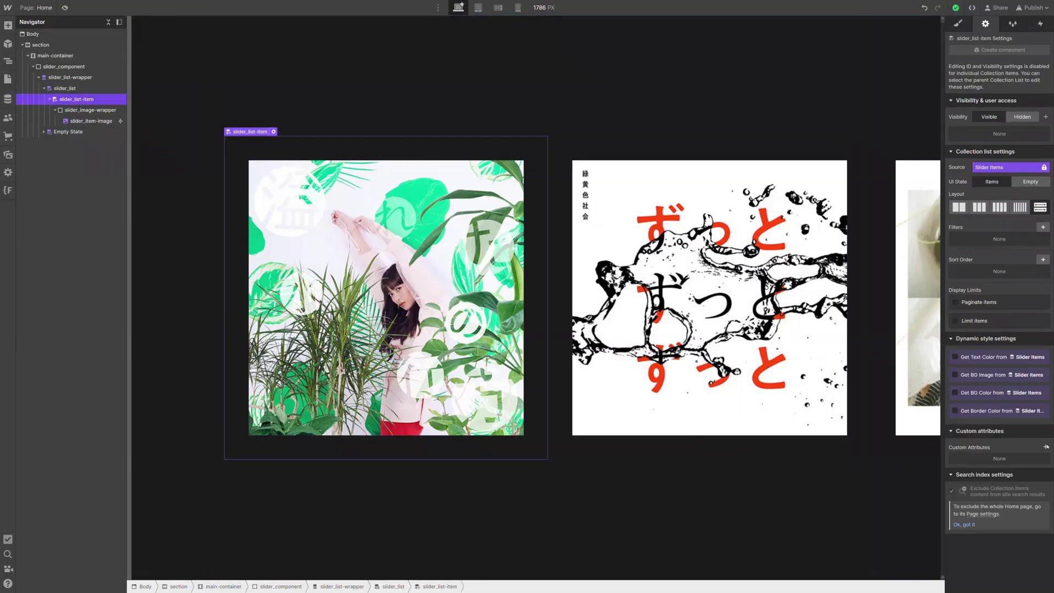
pyautogui.click(1046, 446)
pyautogui.hotkey('ctrl', 'v')
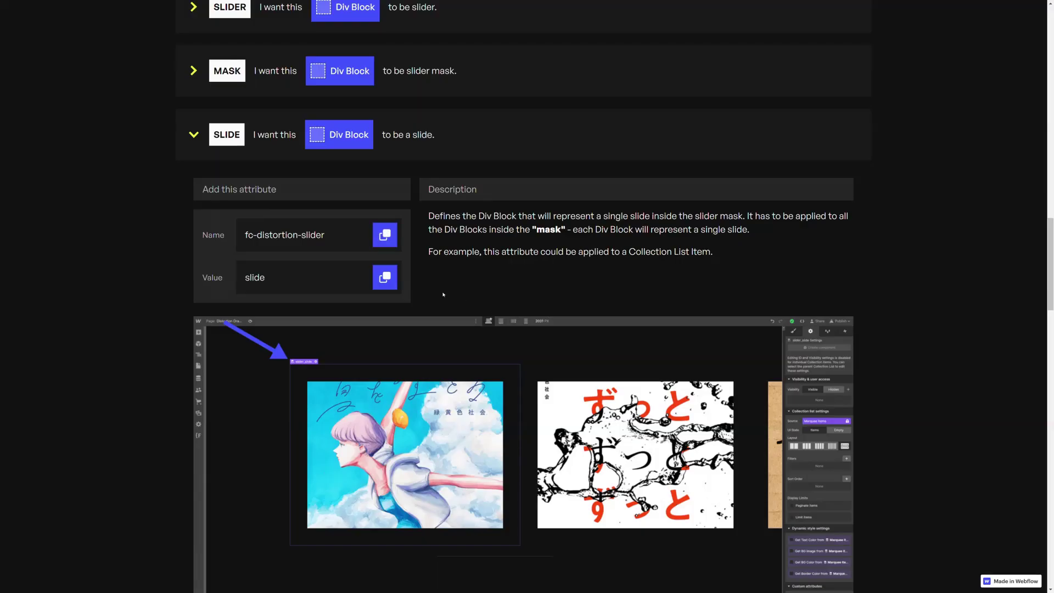
# Step: Copy the value slide from the documentation page and enter it for slider_list-item's fc-distortion-slider attribute
pyautogui.click(384, 277)
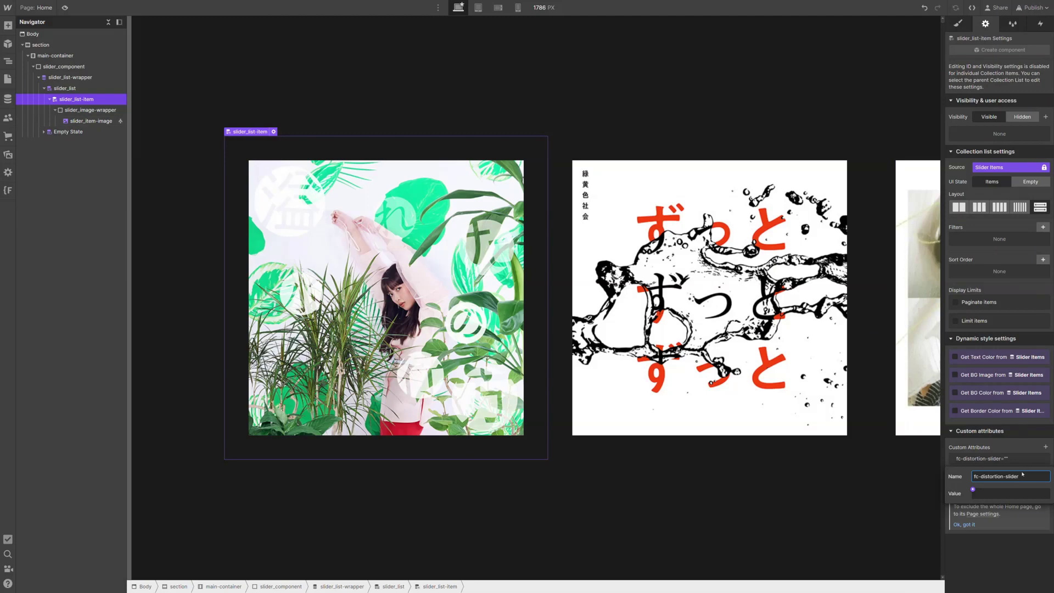
pyautogui.press('Tab')
pyautogui.hotkey('ctrl', 'v')
pyautogui.press('Return')
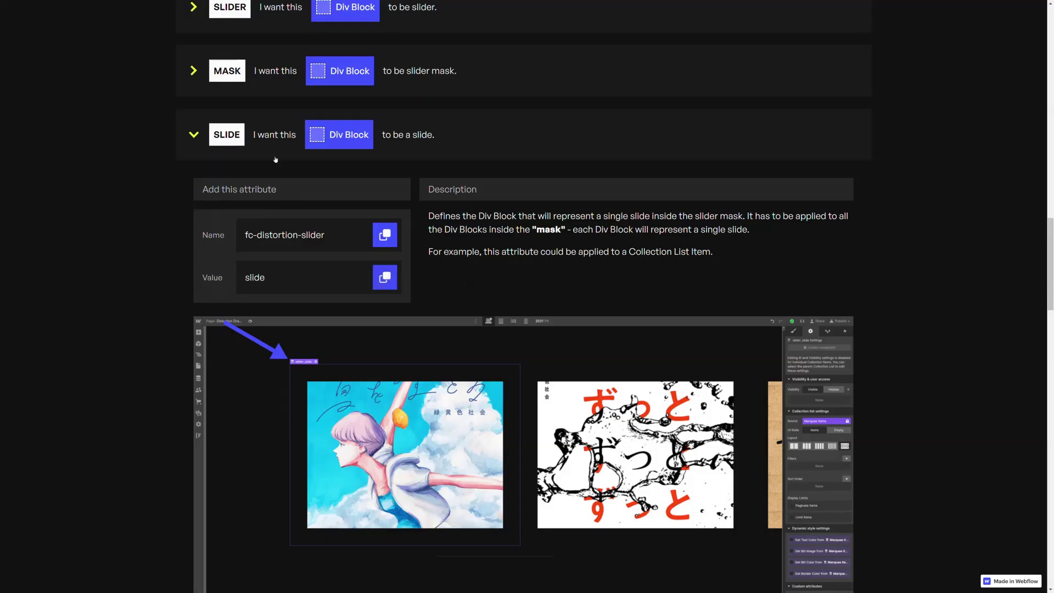
# Step: Collapse the documentation's Slide entry, switch back to Webflow and add a Div Block inside slider_component
pyautogui.click(276, 147)
pyautogui.scroll(-1, 297, 151)
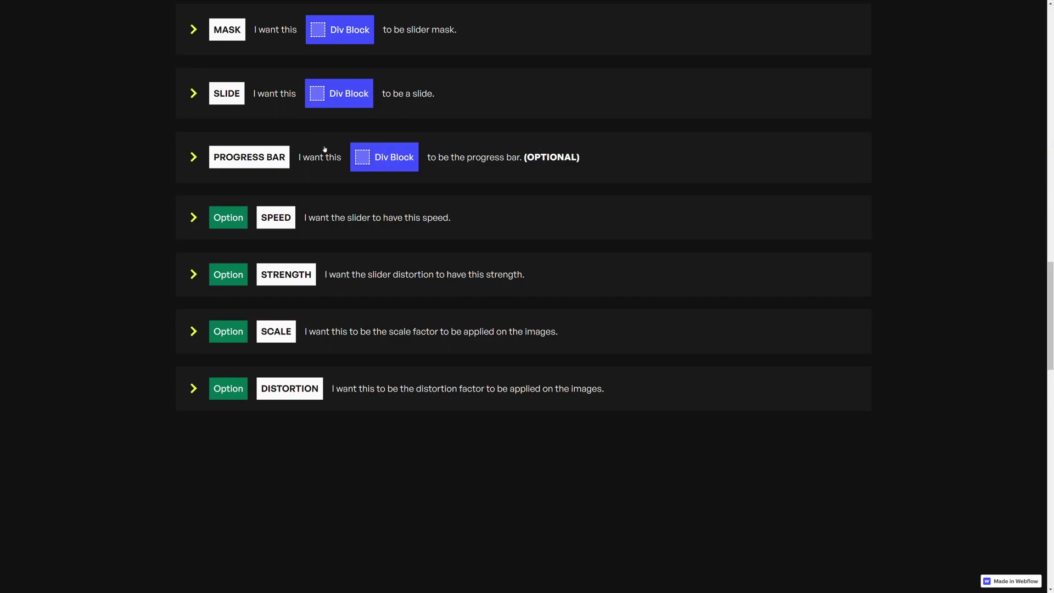
pyautogui.hotkey('ctrl', 'Tab')
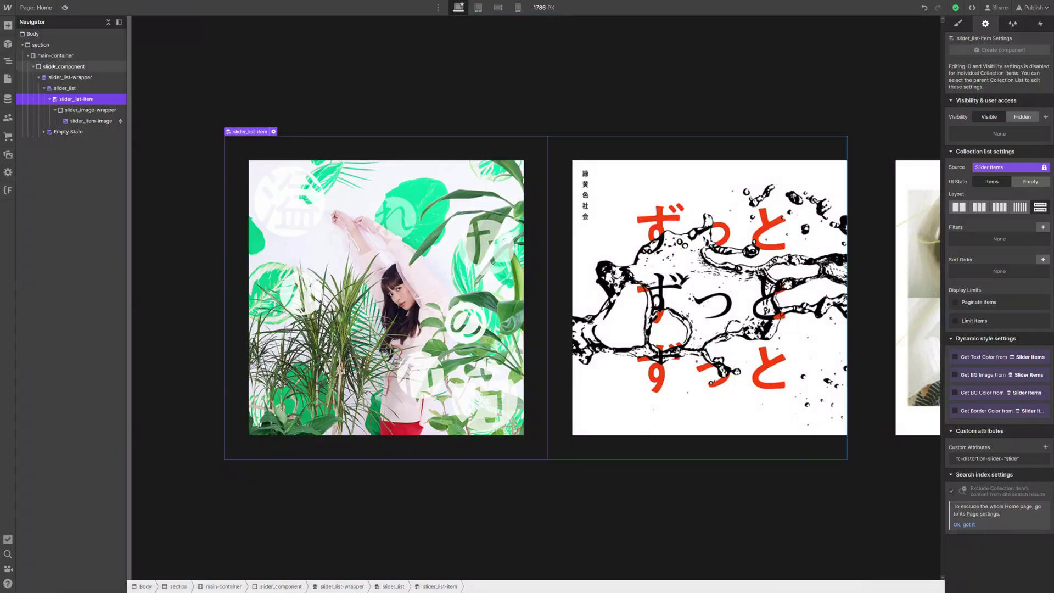
pyautogui.click(53, 66)
pyautogui.hotkey('ctrl', 'e')
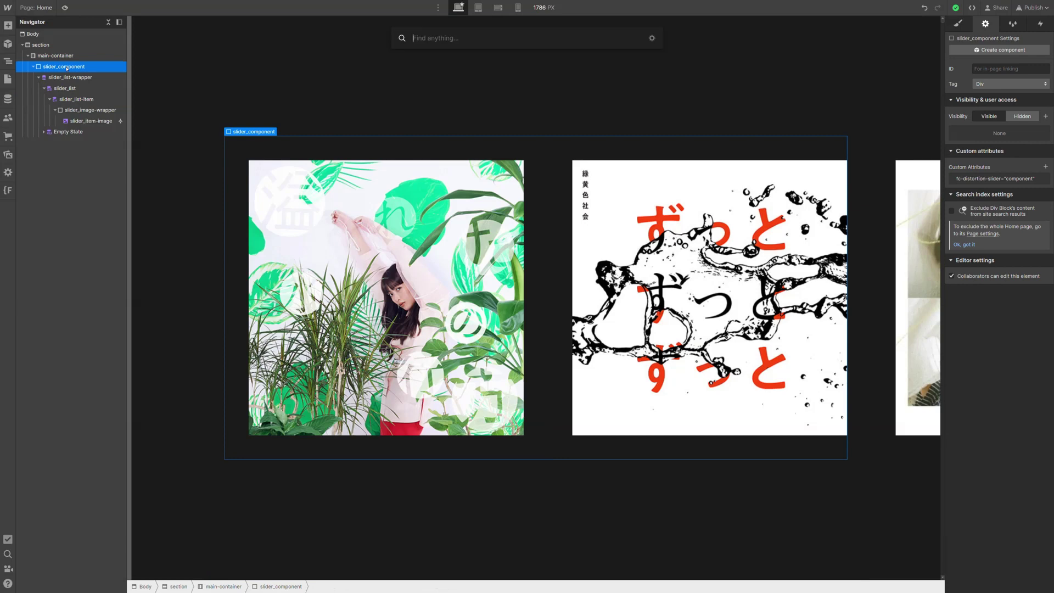
pyautogui.write('div')
pyautogui.press('Return')
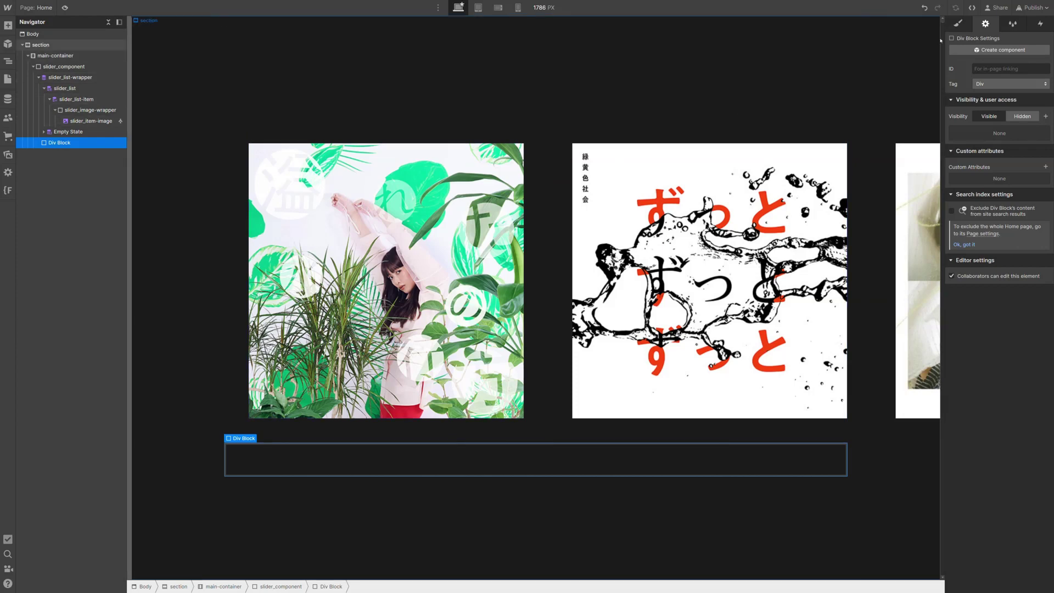
# Step: Give the new Div Block in slider_component the class slider_progress
pyautogui.click(967, 23)
pyautogui.hotkey('ctrl', 'Return')
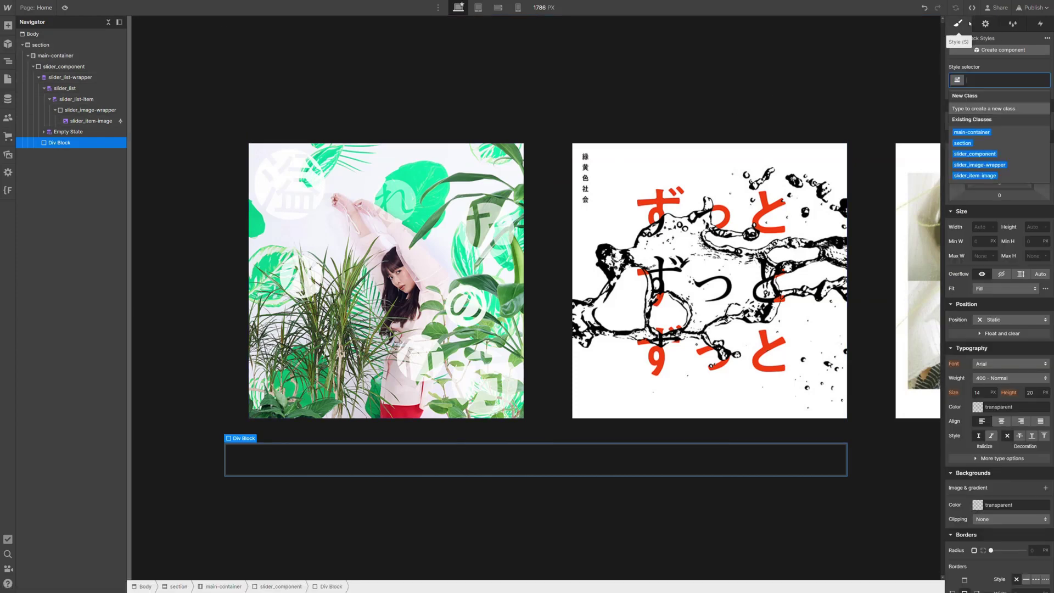
pyautogui.write('slider_progress')
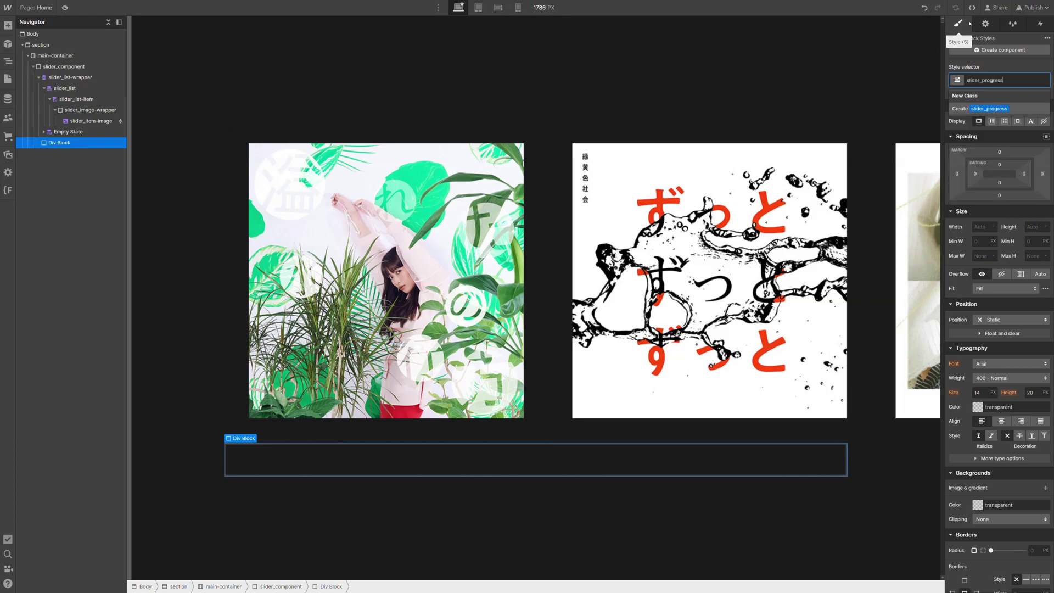
pyautogui.press('Return')
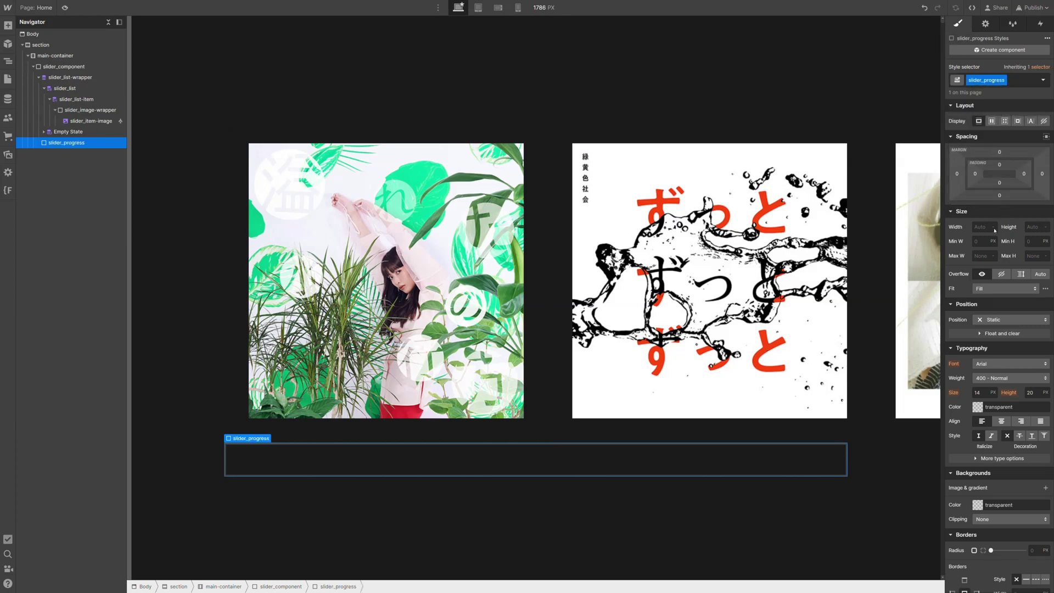
# Step: Set the width of slider_progress to 40 VW
pyautogui.click(983, 226)
pyautogui.press('Return')
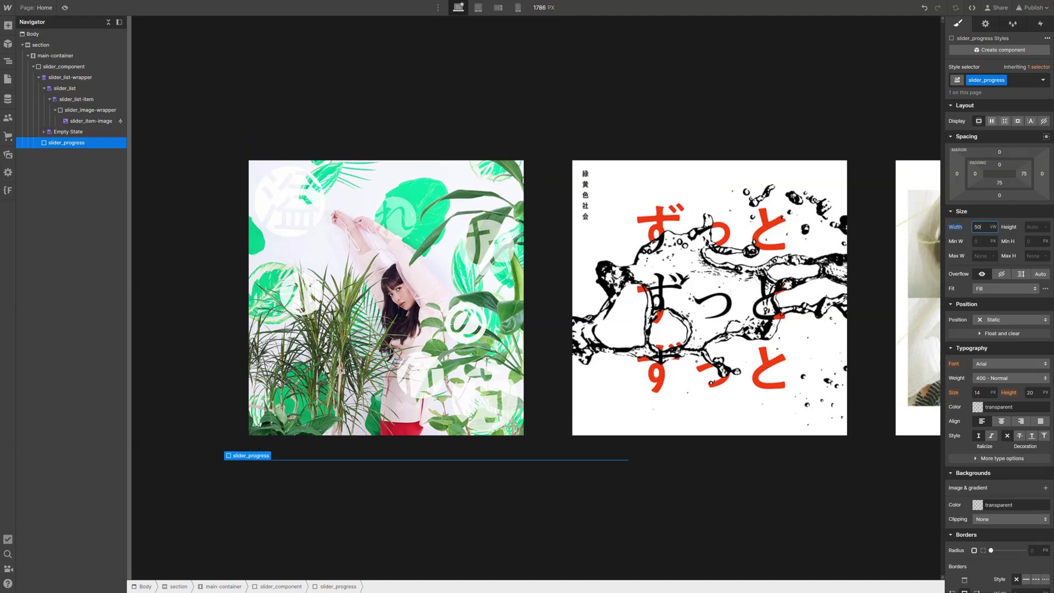
pyautogui.hotkey('ctrl', 'a')
pyautogui.write('40')
pyautogui.press('Return')
# Step: Centre slider_progress horizontally with auto side margins and give it a top margin of 5vw
pyautogui.click(1045, 137)
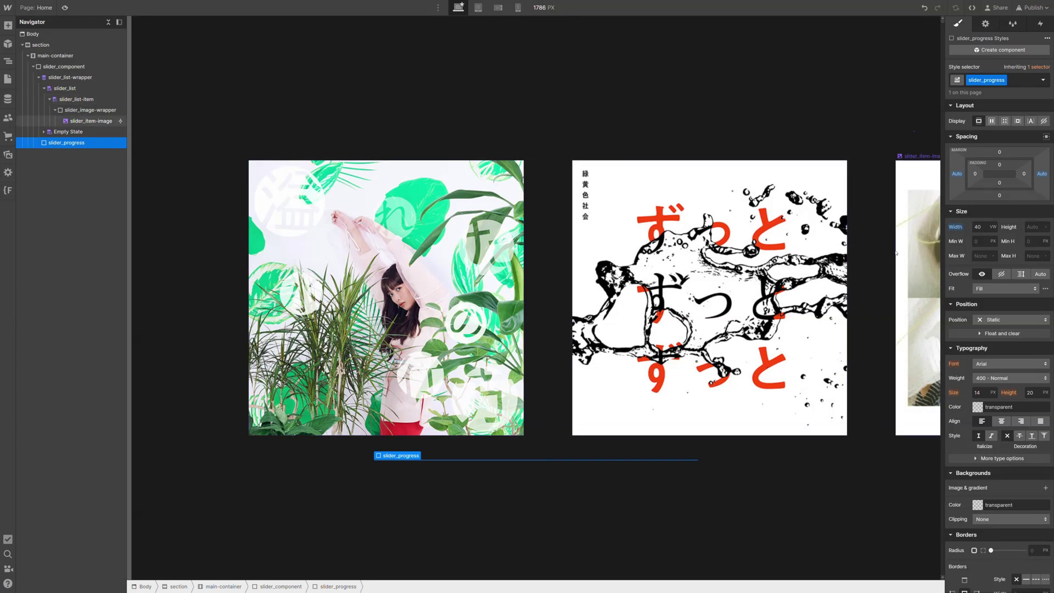
pyautogui.click(1000, 152)
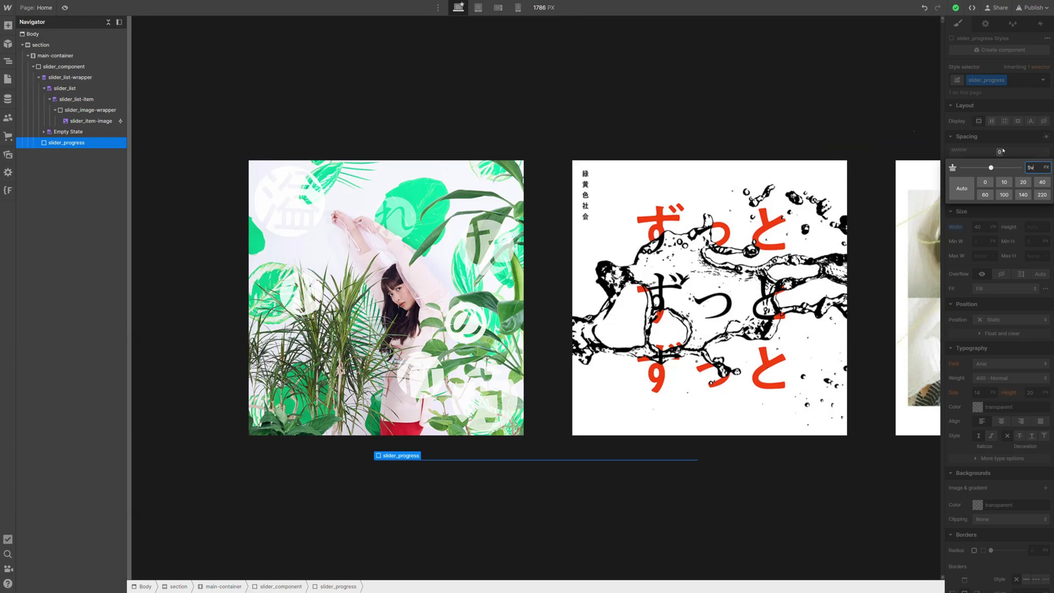
pyautogui.write('5vw')
pyautogui.press('Return')
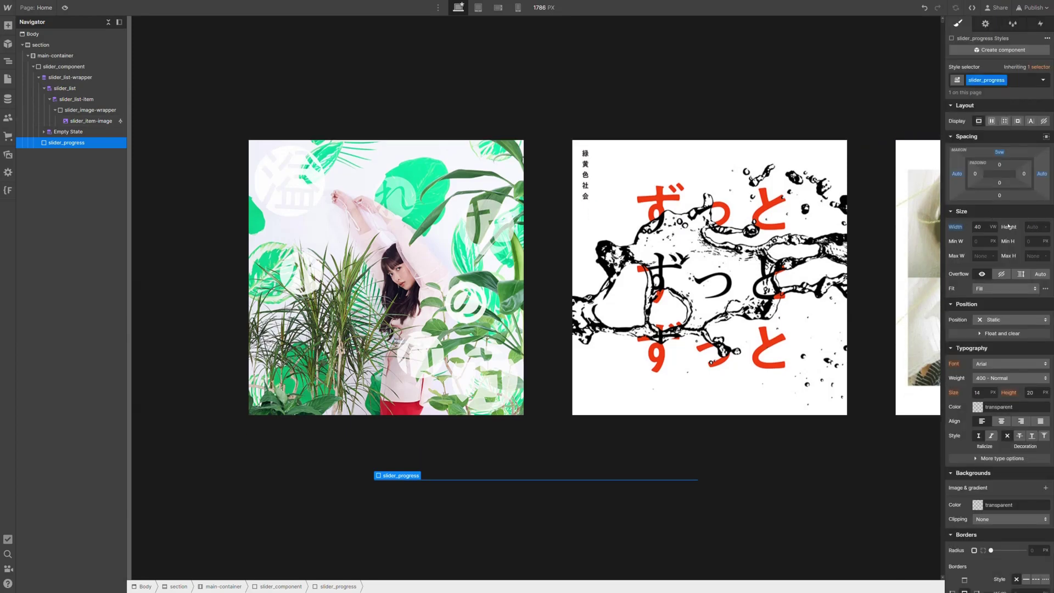
# Step: Set the height of slider_progress to 2 px
pyautogui.click(1036, 227)
pyautogui.write('2')
pyautogui.press('Return')
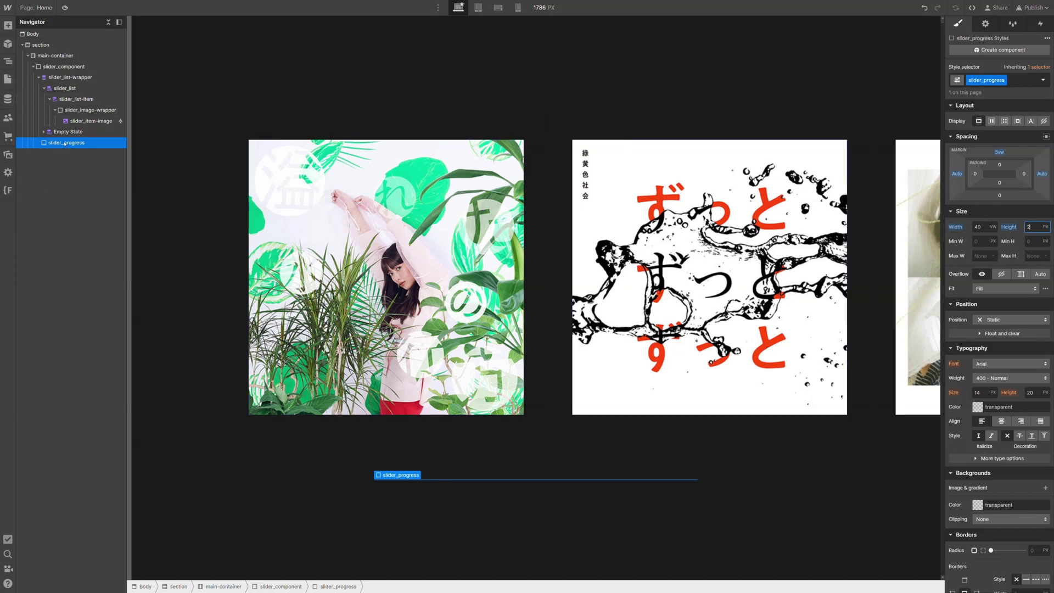
# Step: Add a Div Block inside slider_progress and expand slider_progress to show it in the element tree
pyautogui.hotkey('ctrl', 'e')
pyautogui.write('div')
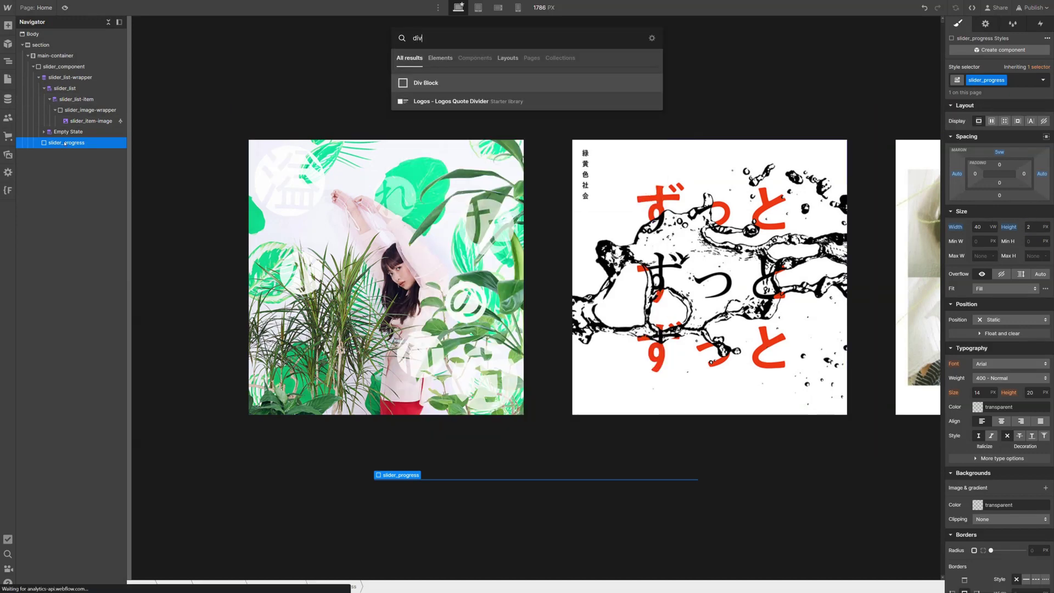
pyautogui.press('Return')
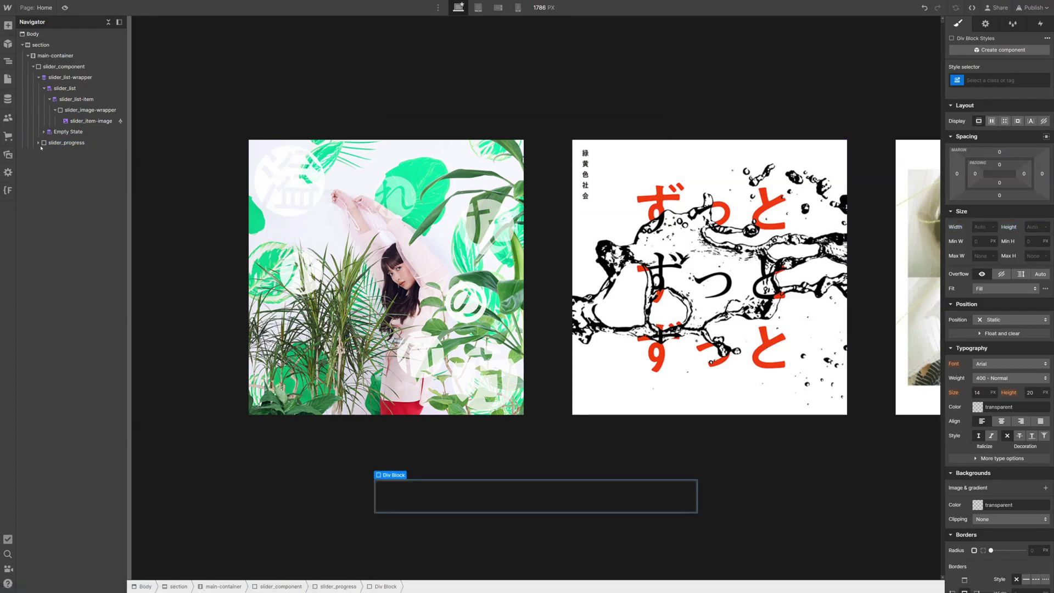
pyautogui.click(39, 143)
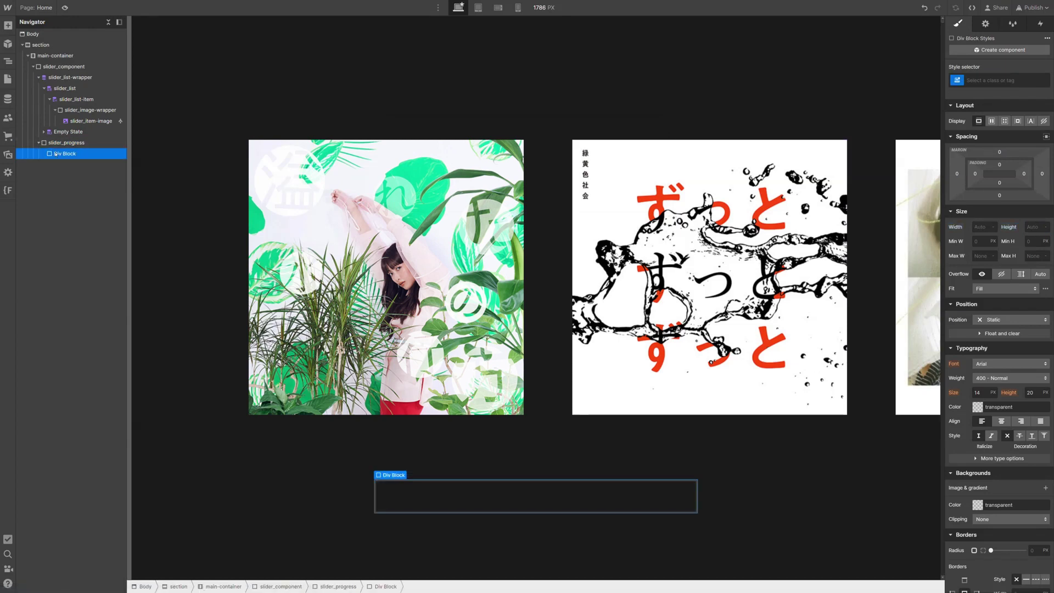
# Step: Give the Div Block nested in slider_progress the class slider_progress-bar
pyautogui.hotkey('ctrl', 'Return')
pyautogui.write('slider_pr')
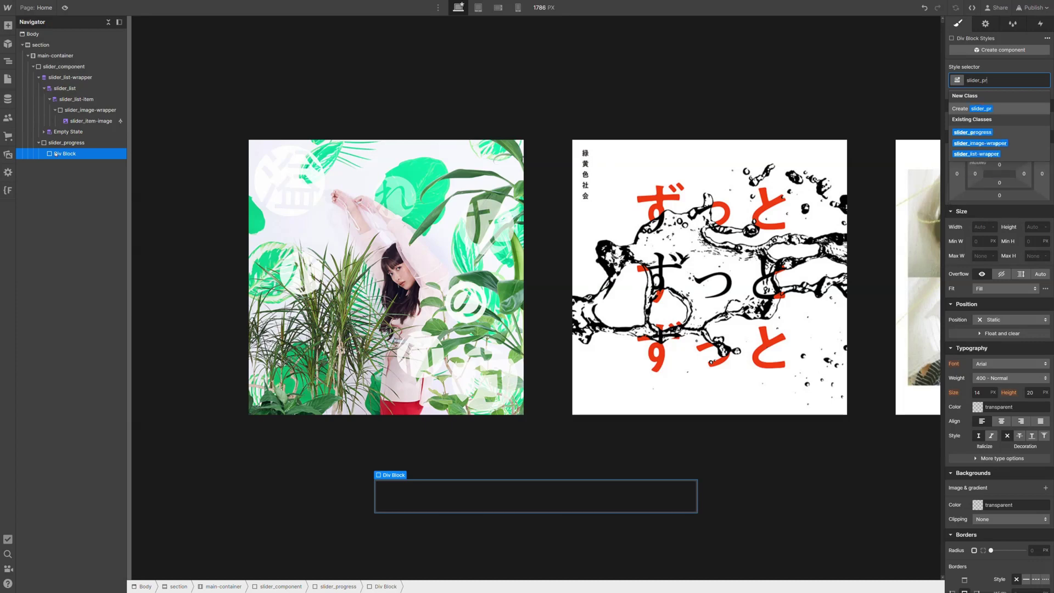
pyautogui.write('ogress-ba')
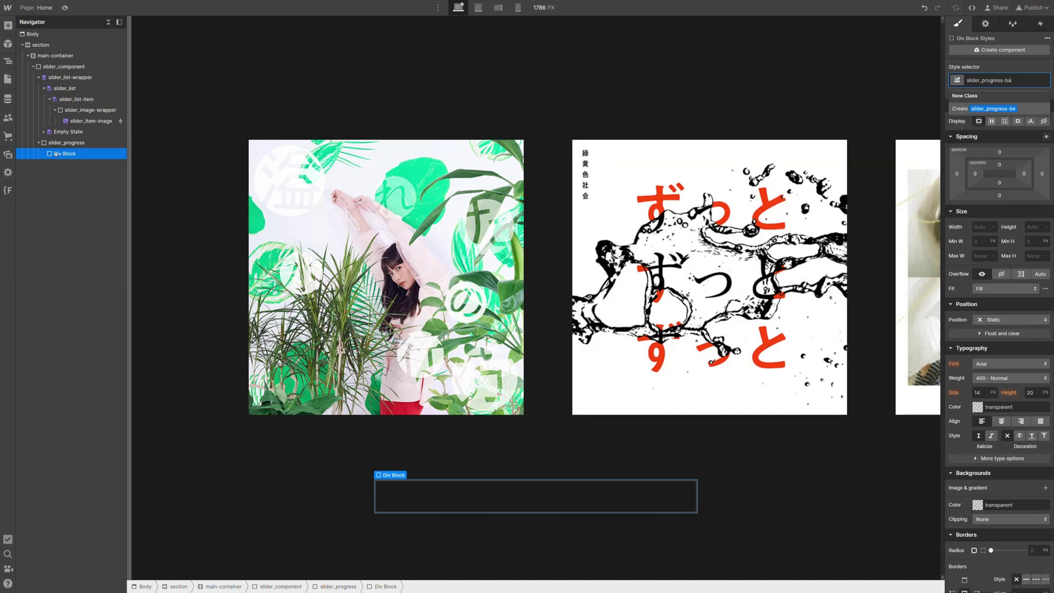
pyautogui.write('r')
pyautogui.press('Return')
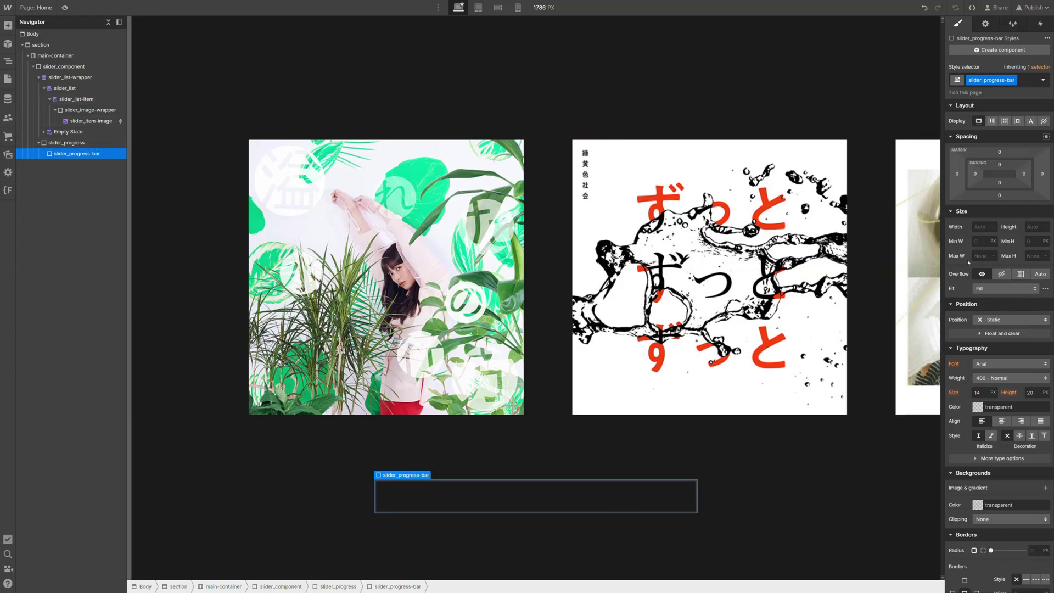
# Step: Set both the width and the height of slider_progress-bar to 100%
pyautogui.click(983, 226)
pyautogui.write('100%')
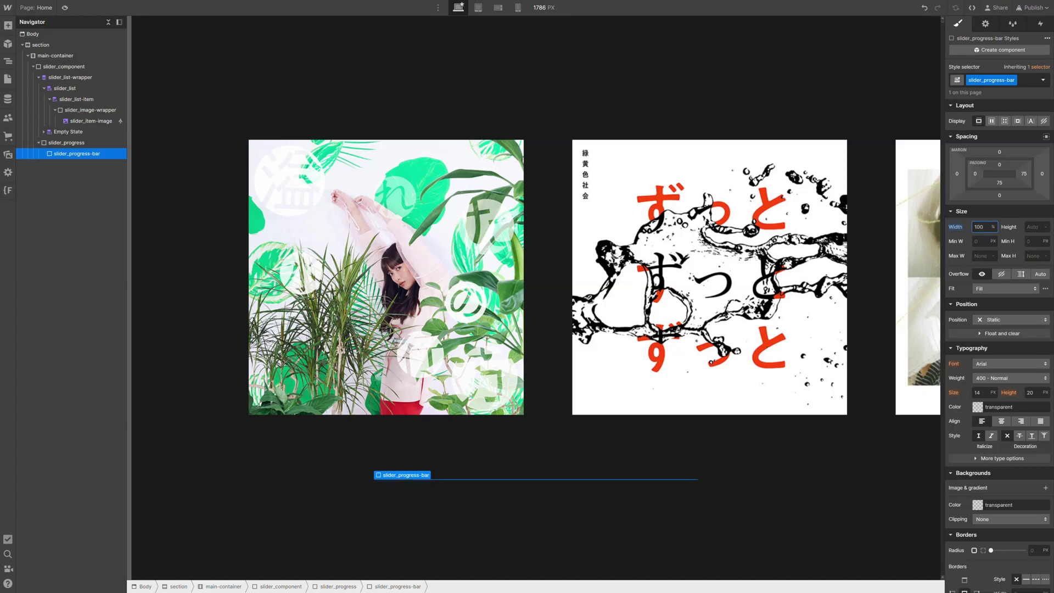
pyautogui.click(1036, 227)
pyautogui.write('100%')
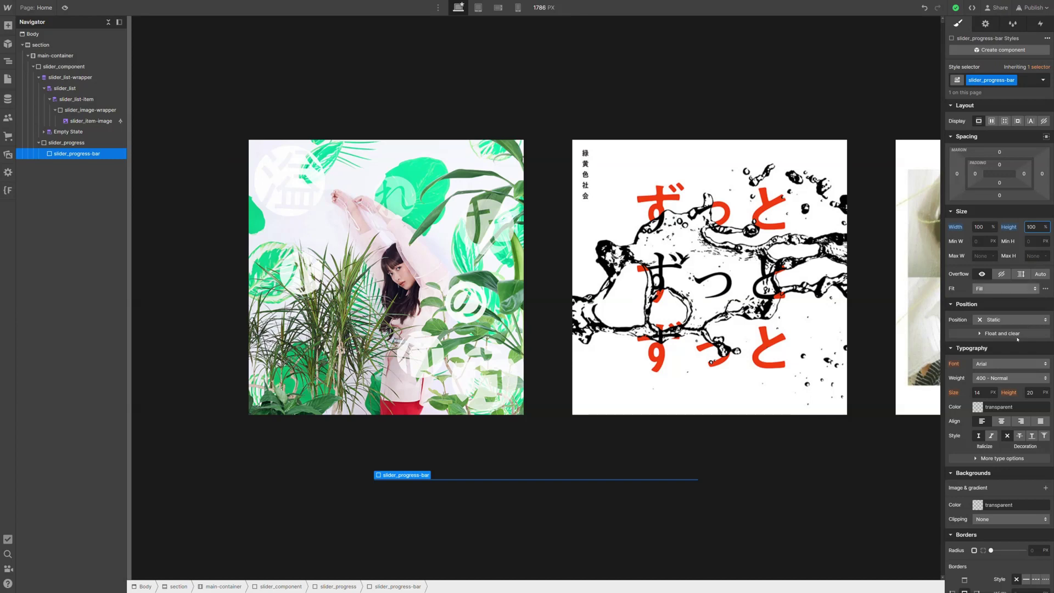
# Step: Set the background color of slider_progress-bar to white (ffffff)
pyautogui.scroll(-4, 1010, 365)
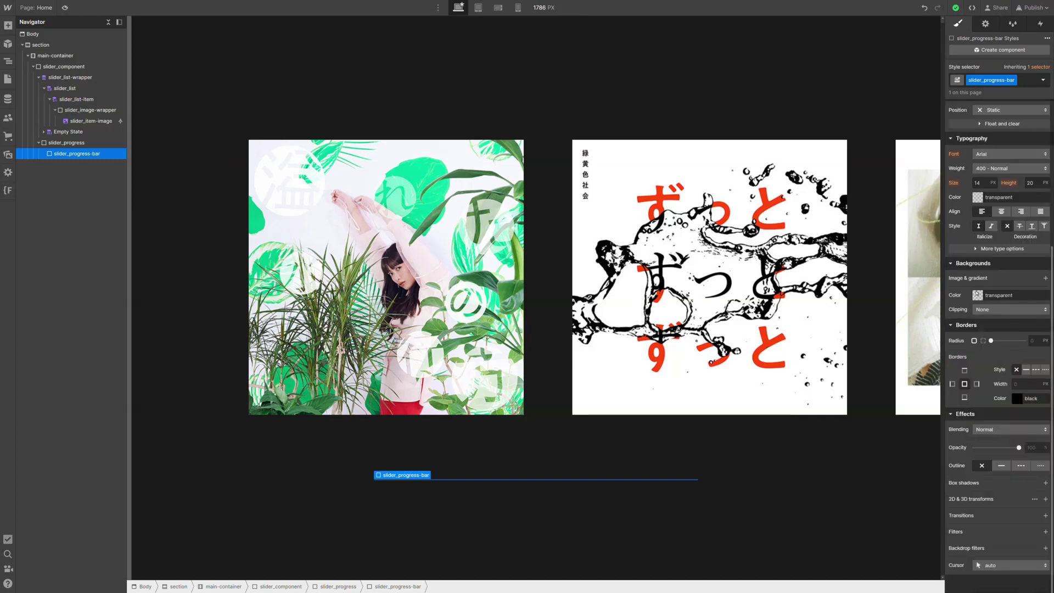
pyautogui.click(977, 294)
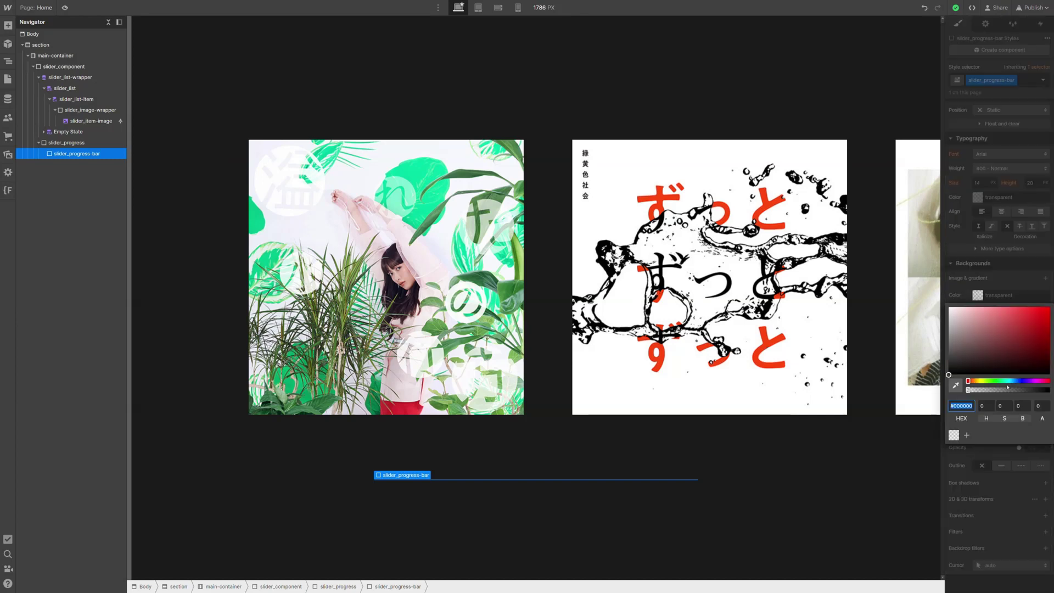
pyautogui.write('ffffff')
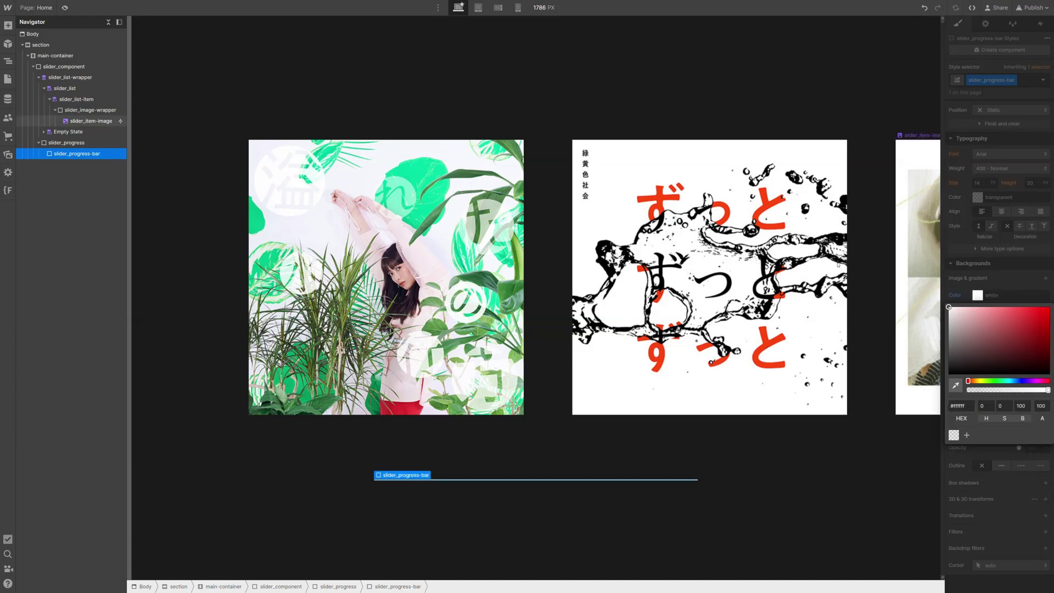
pyautogui.click(974, 253)
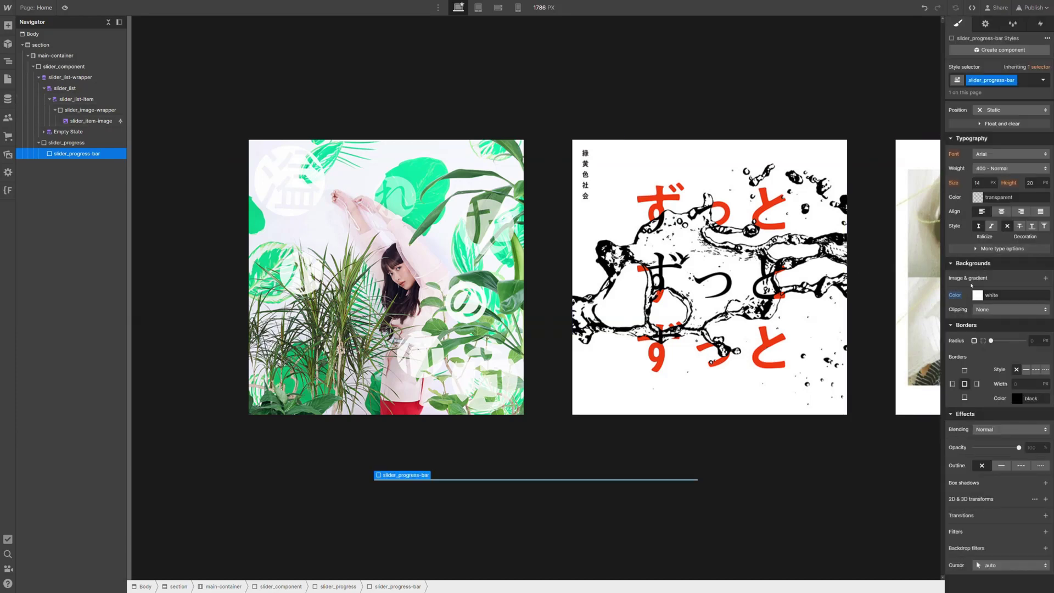
# Step: Set the transform origin of slider_progress-bar to the middle of its left edge (0% left, 50% top)
pyautogui.click(1034, 499)
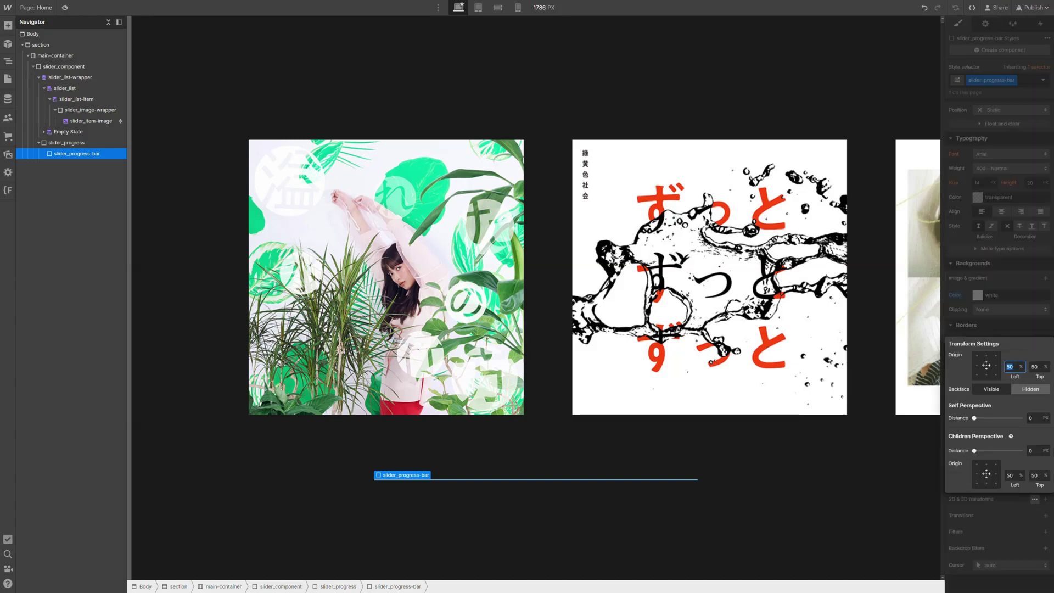
pyautogui.click(976, 365)
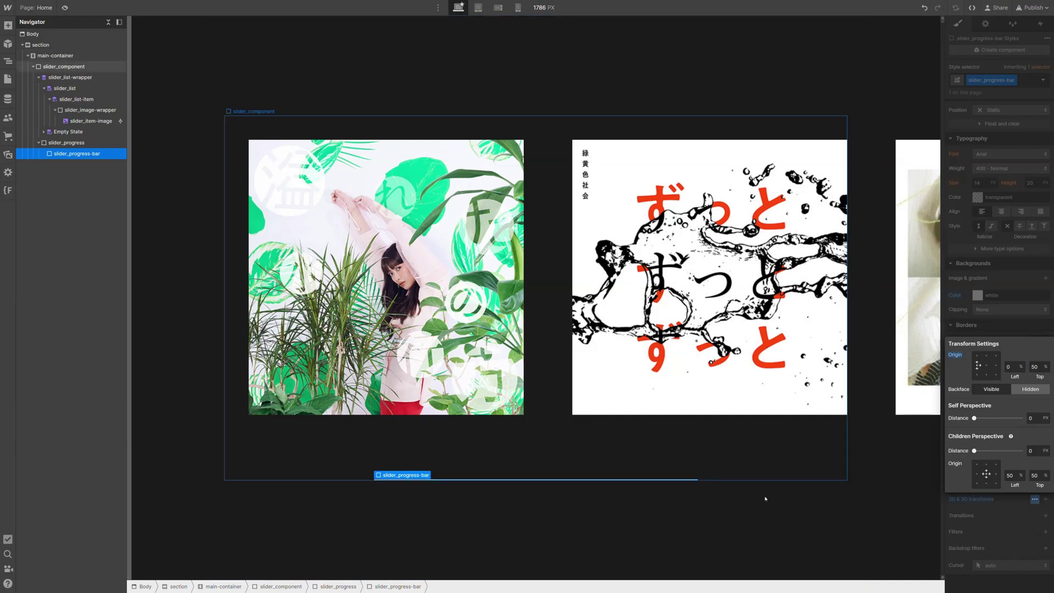
pyautogui.click(1007, 332)
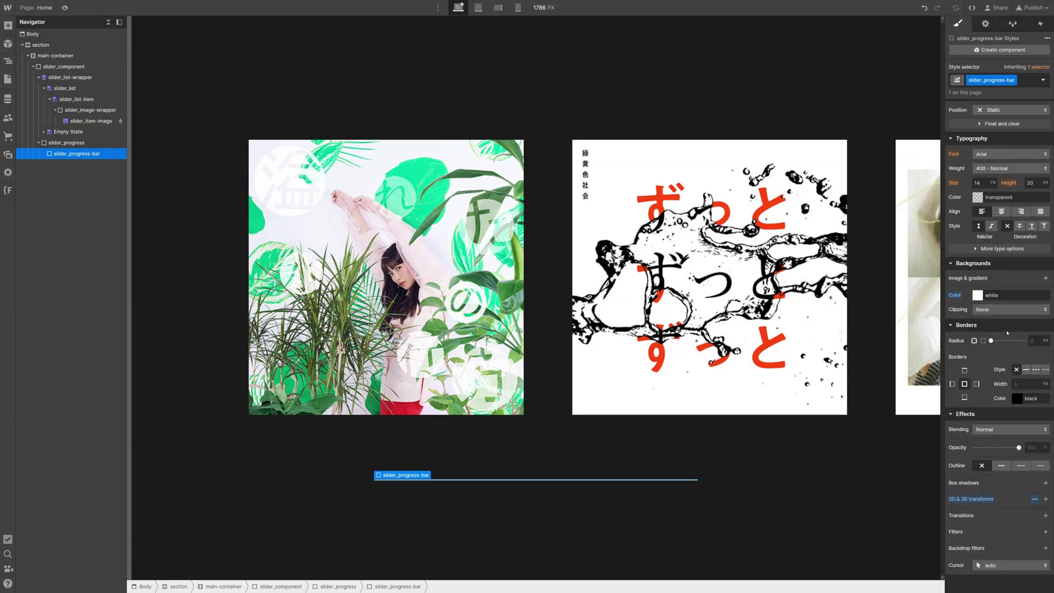
# Step: Add a Scale transform to slider_progress-bar with its X scale set to 0
pyautogui.click(1045, 499)
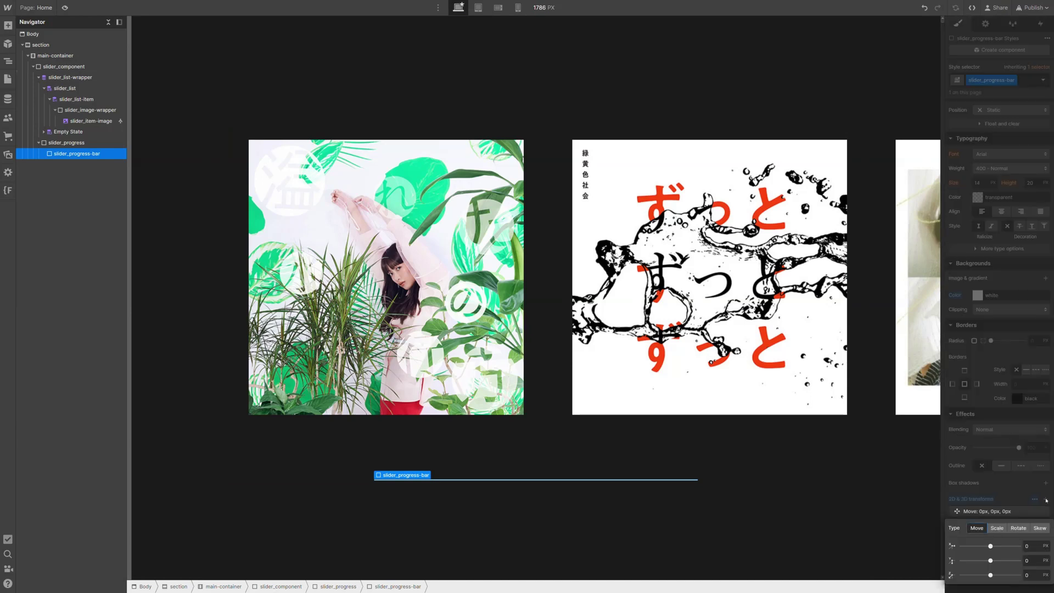
pyautogui.click(996, 527)
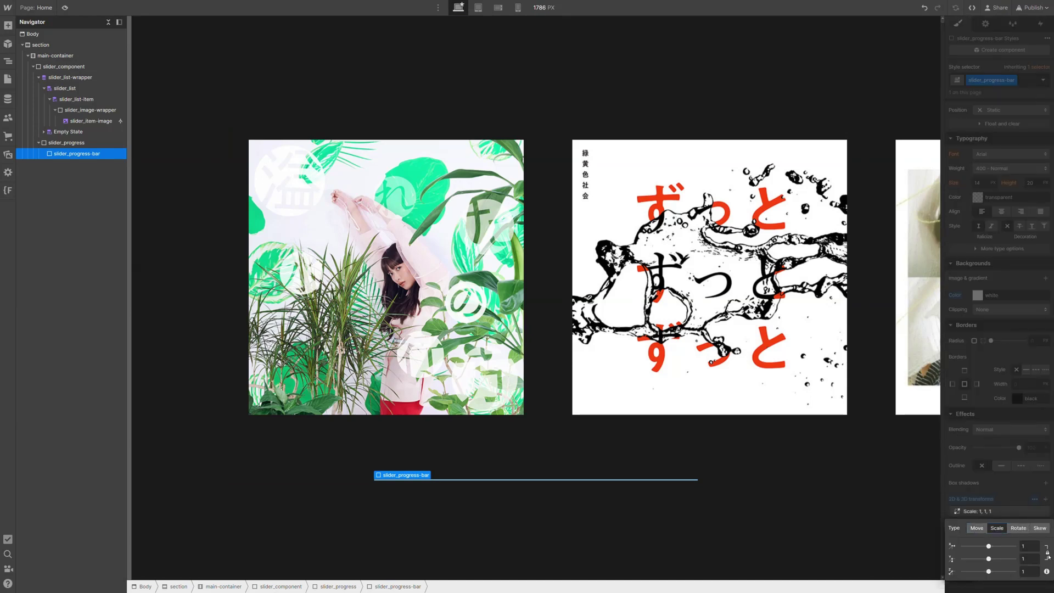
pyautogui.click(1029, 546)
pyautogui.write('0')
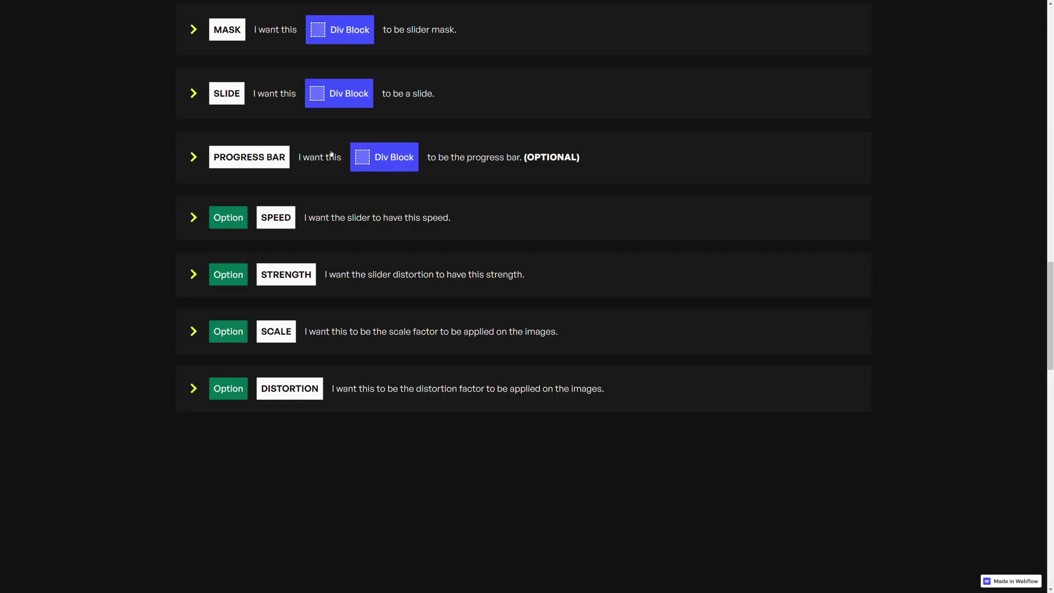
# Step: Copy the attribute name from the documentation's Progress Bar entry and add it to slider_progress-bar as the custom attribute fc-distortion-slider
pyautogui.click(331, 154)
pyautogui.scroll(-1, 331, 154)
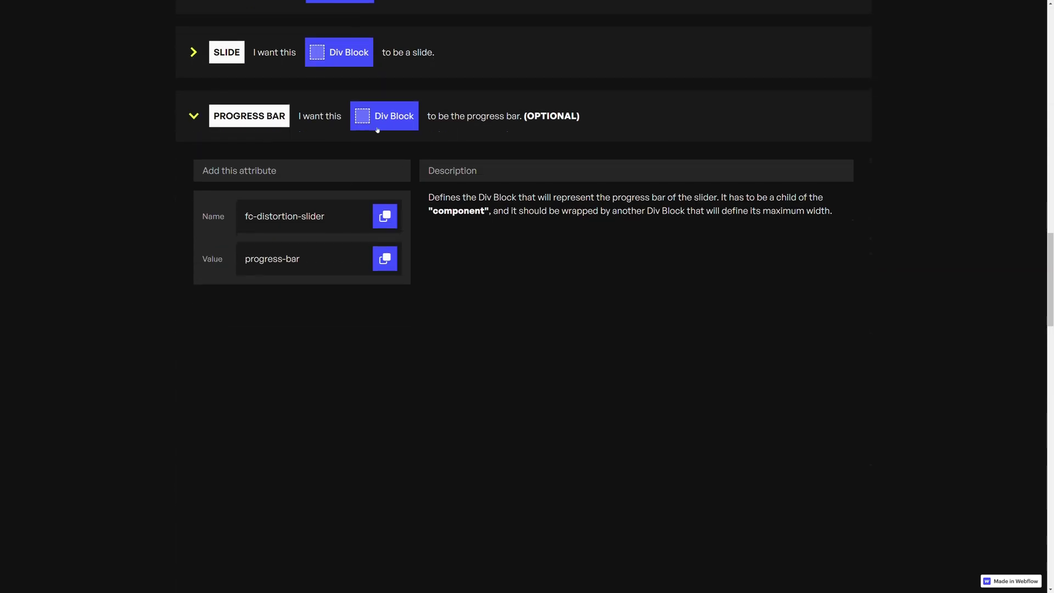
pyautogui.click(386, 216)
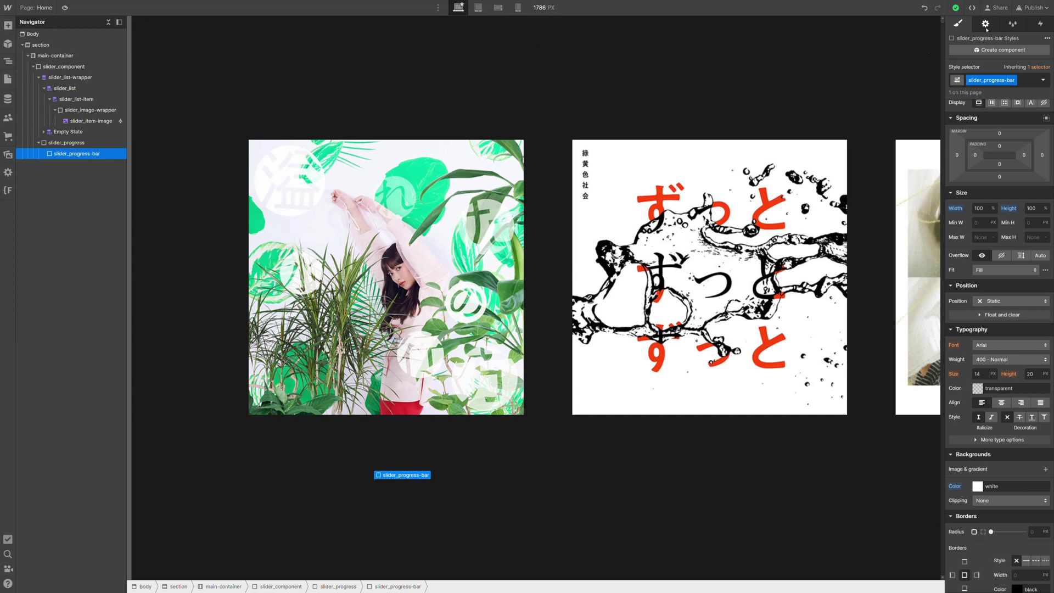
pyautogui.click(985, 24)
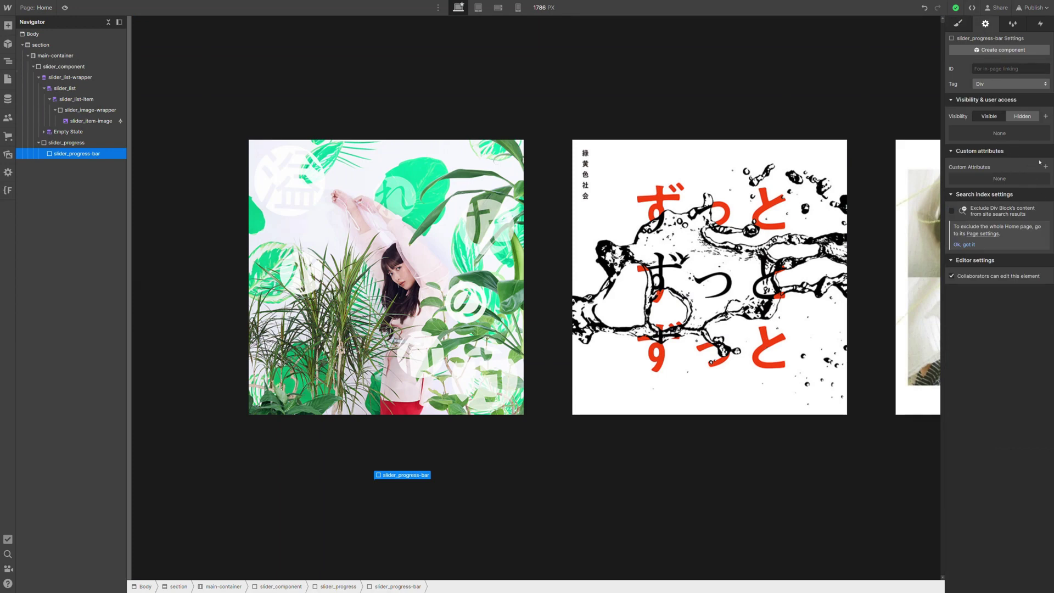
pyautogui.click(1045, 165)
pyautogui.hotkey('ctrl', 'v')
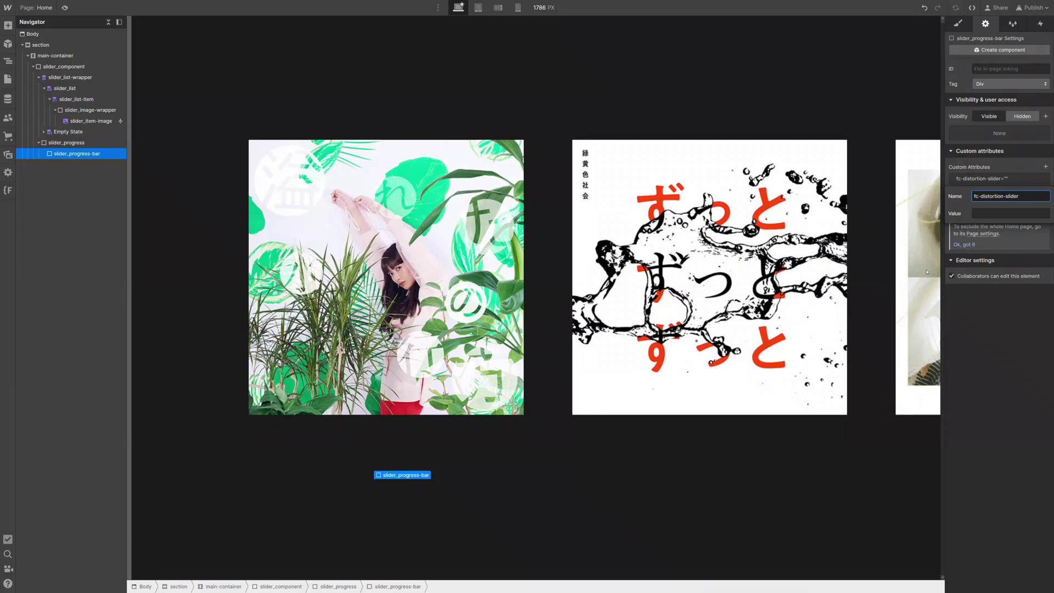
pyautogui.click(1010, 213)
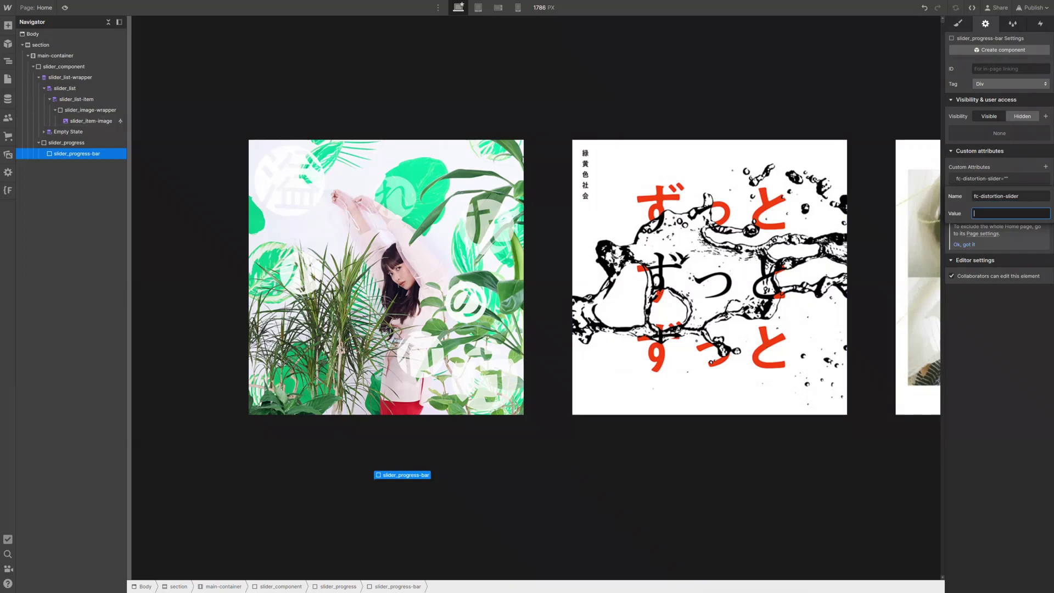
# Step: Set the value of slider_progress-bar's fc-distortion-slider attribute to progress-bar and collapse the documentation's Progress Bar entry
pyautogui.hotkey('ctrl', 'v')
pyautogui.click(899, 137)
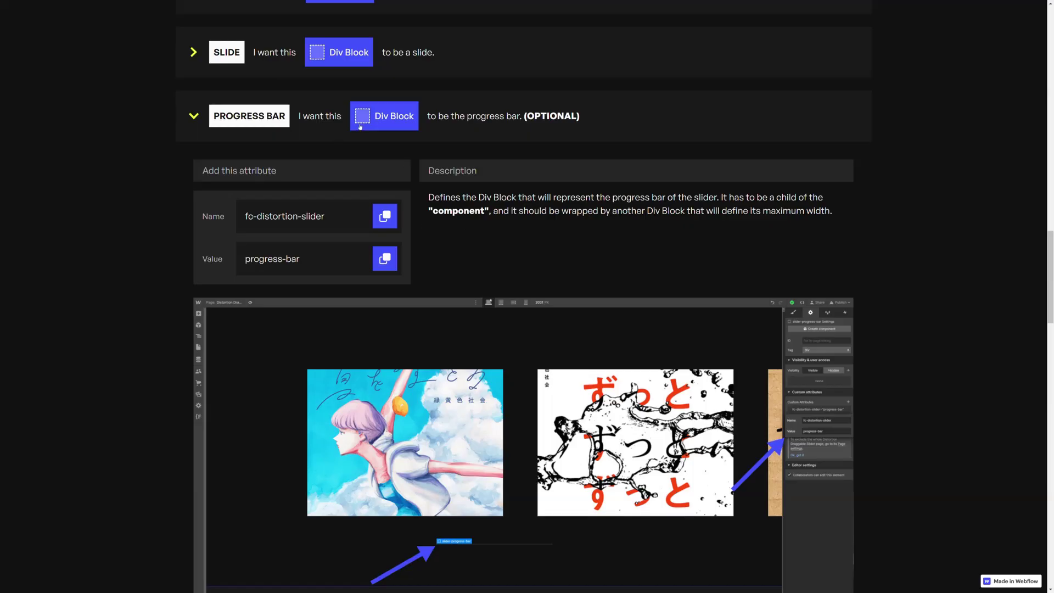
pyautogui.click(360, 127)
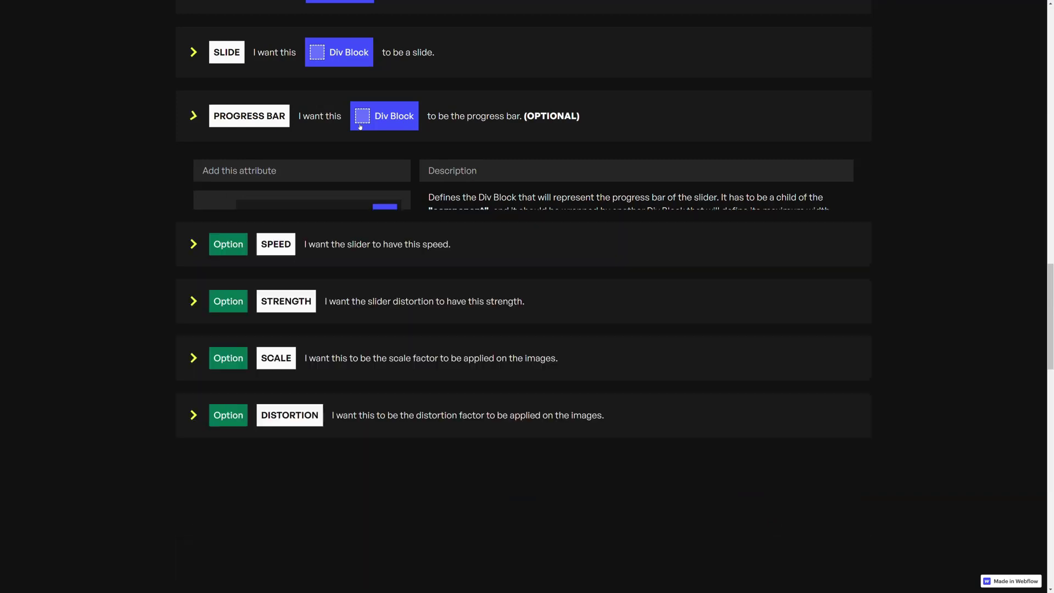
# Step: Copy the attribute name fc-distortion-slider-speed from the documentation's Speed option
pyautogui.scroll(-1, 360, 129)
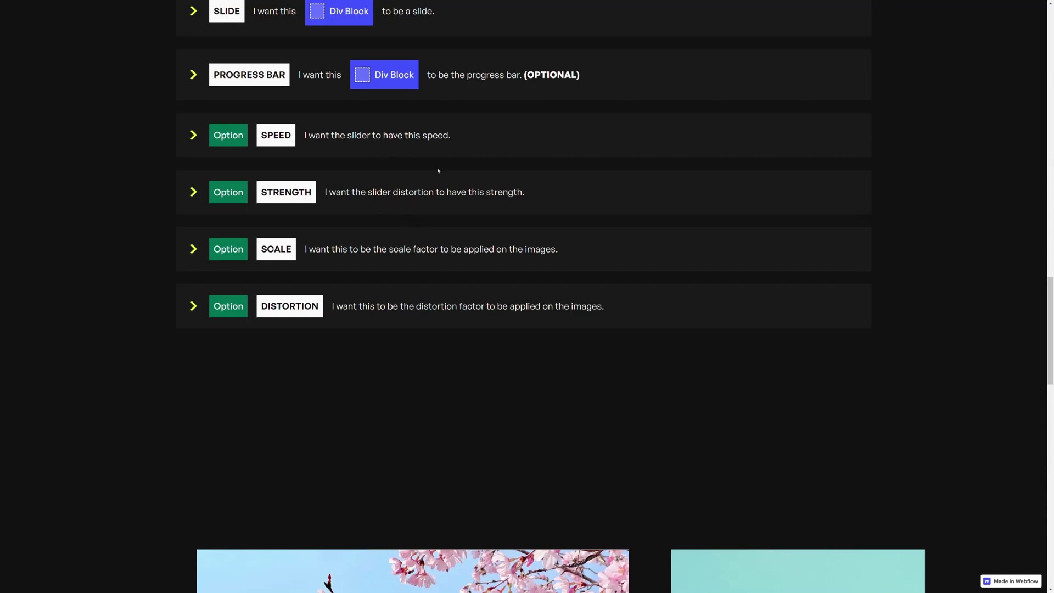
pyautogui.scroll(-1, 583, 275)
pyautogui.scroll(2, 582, 274)
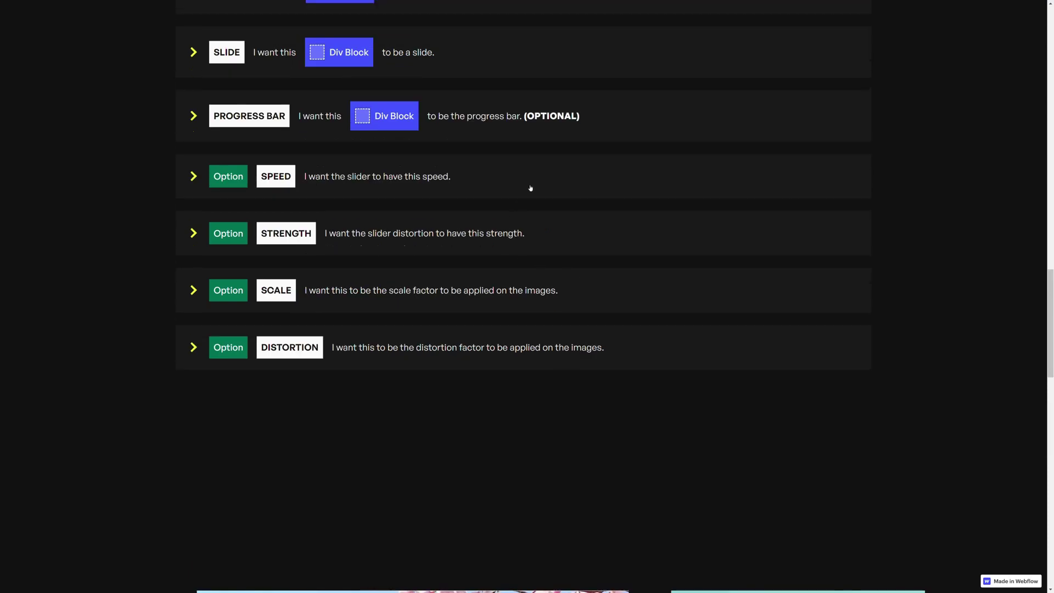
pyautogui.click(538, 190)
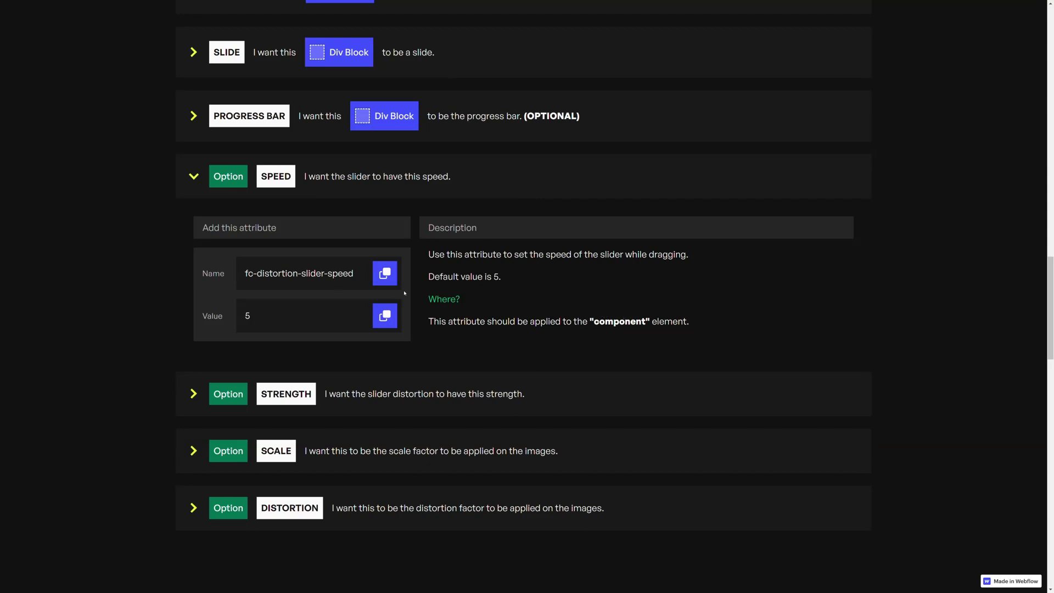
pyautogui.click(385, 274)
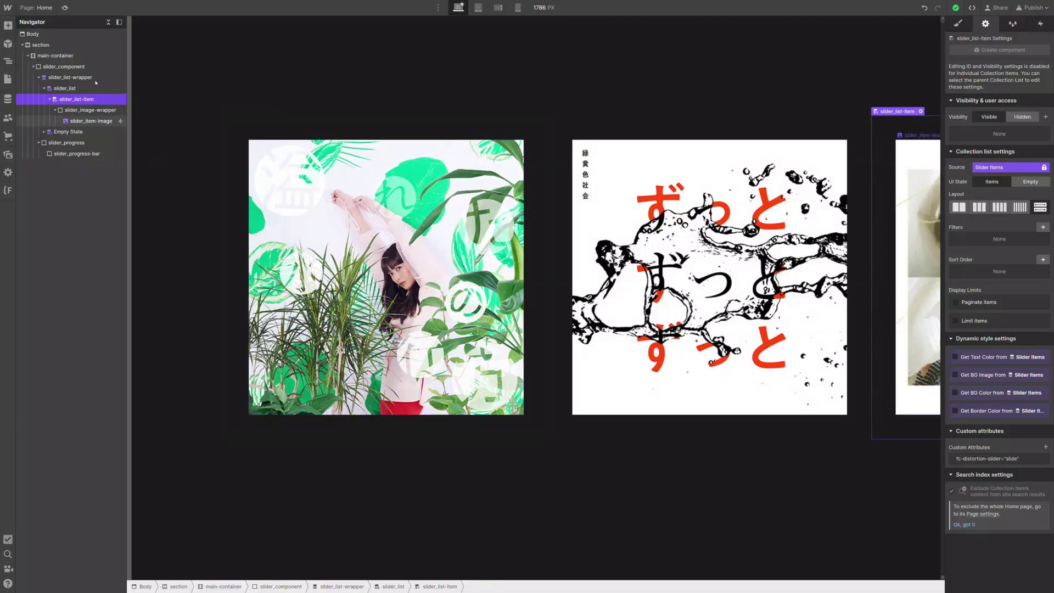
# Step: Add the copied custom attribute fc-distortion-slider-speed to slider_component with the value 4
pyautogui.click(63, 66)
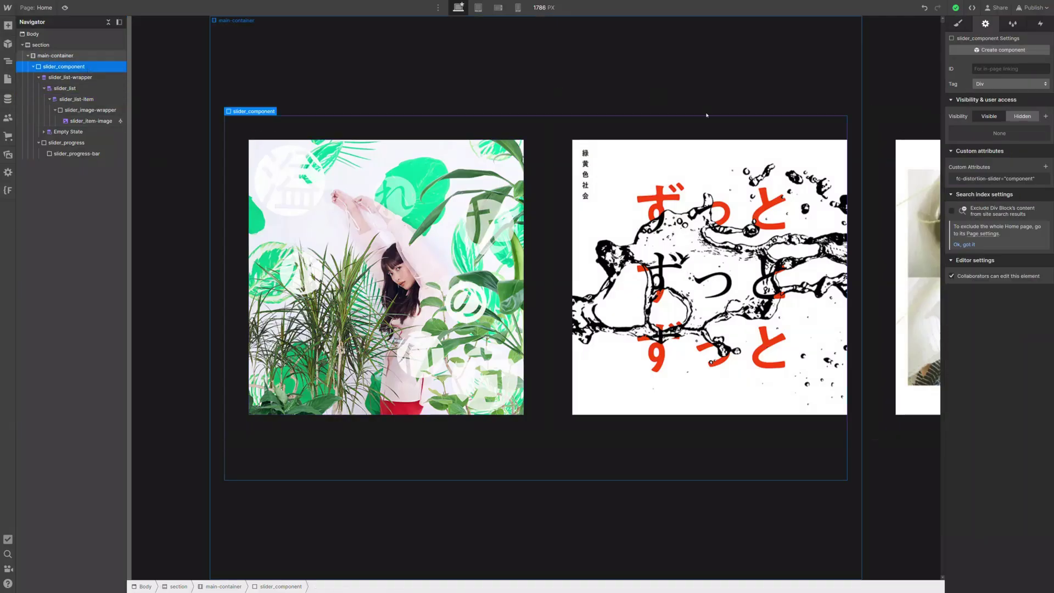
pyautogui.click(1046, 166)
pyautogui.hotkey('ctrl', 'v')
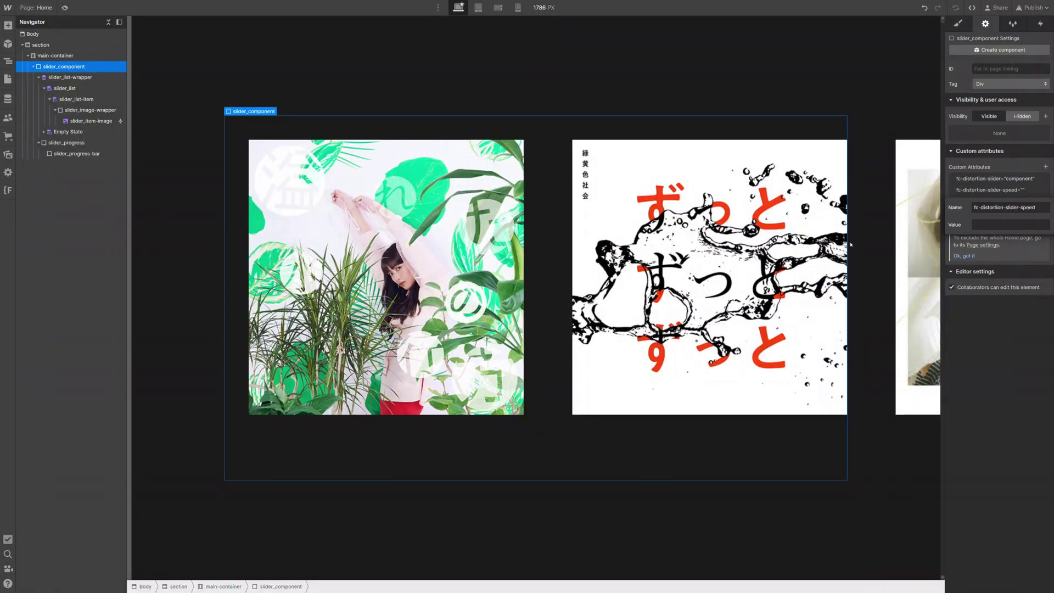
pyautogui.click(1010, 224)
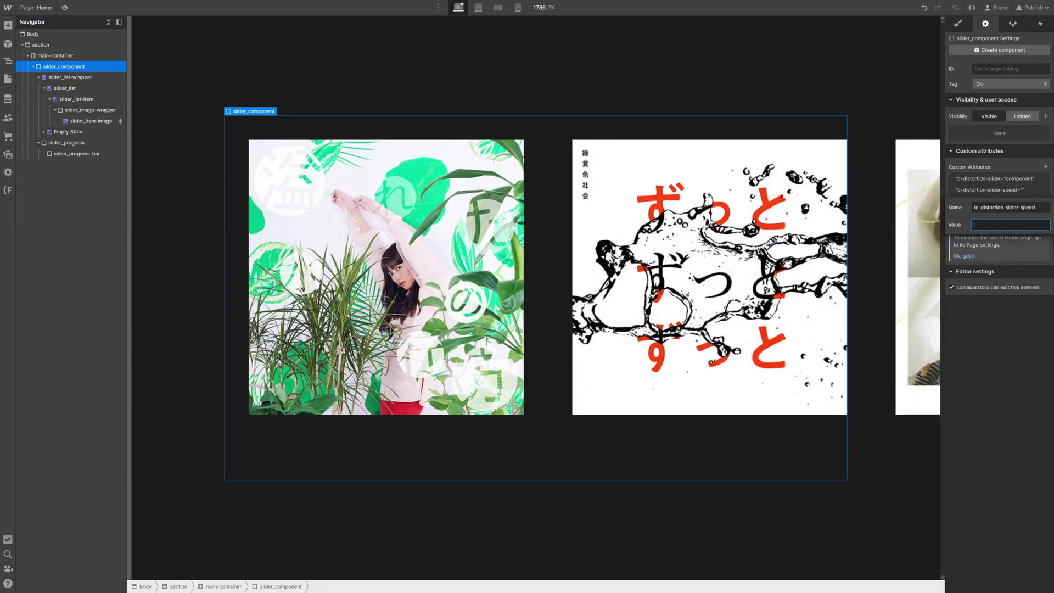
pyautogui.write('4')
pyautogui.press('Return')
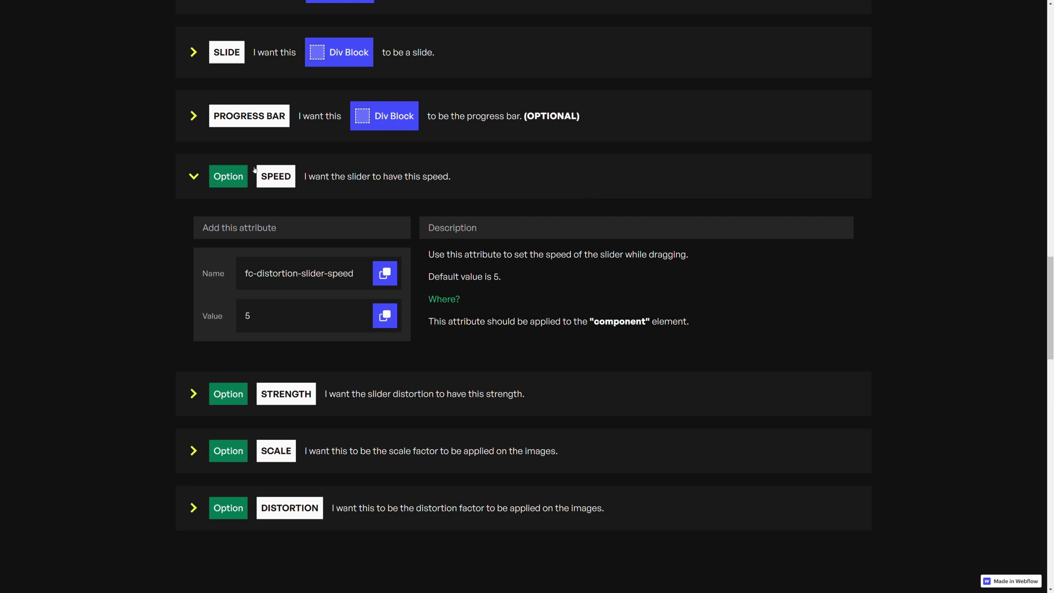
# Step: Copy the attribute name fc-drag-slider-strength from the documentation's Strength option and return to the Designer
pyautogui.click(255, 171)
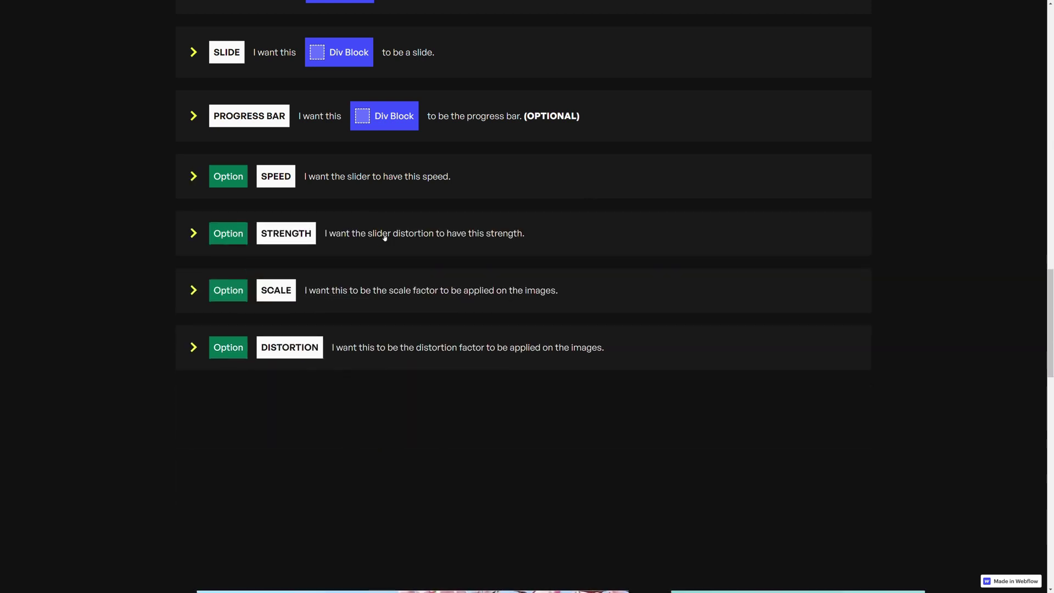
pyautogui.click(384, 237)
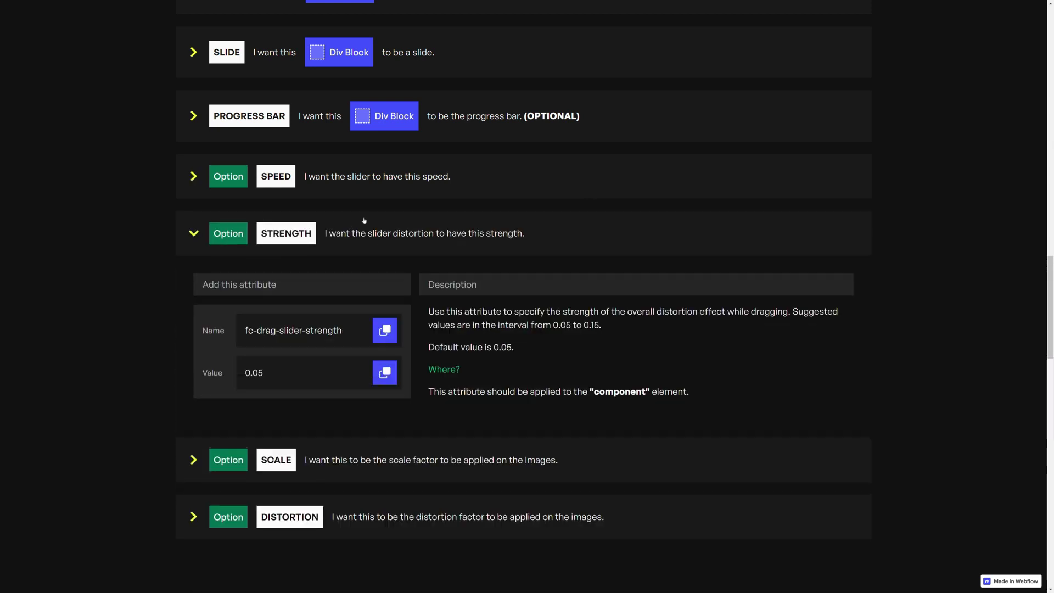
pyautogui.scroll(-1, 413, 230)
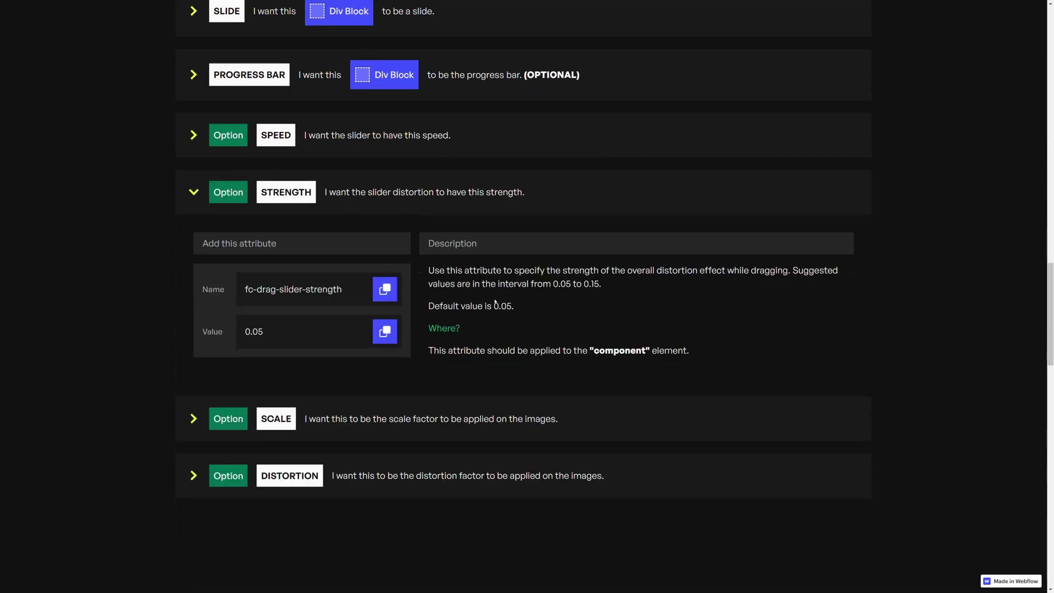
pyautogui.click(384, 289)
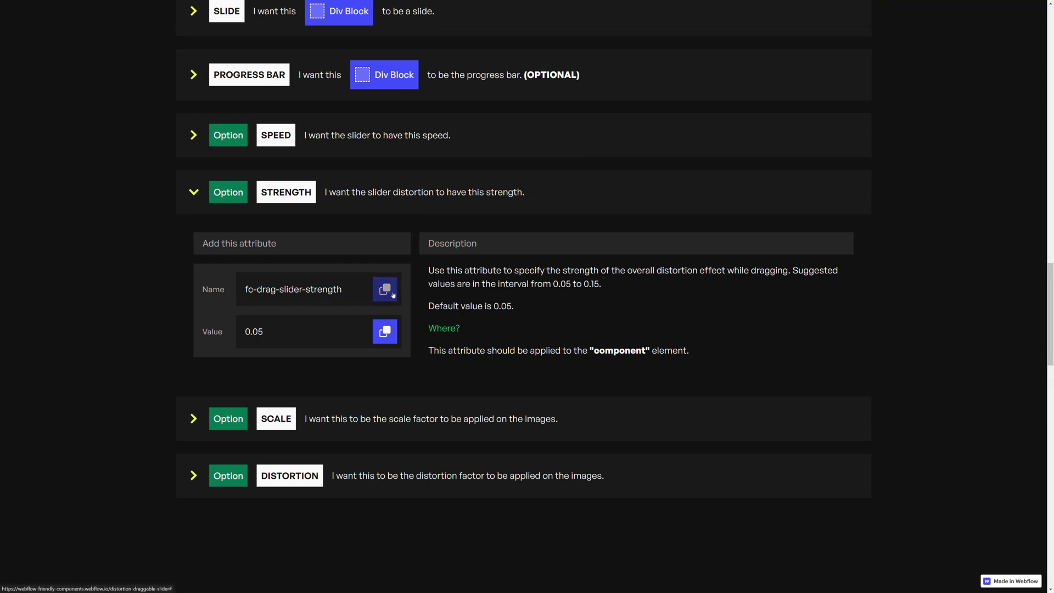
pyautogui.hotkey('ctrl', 'Tab')
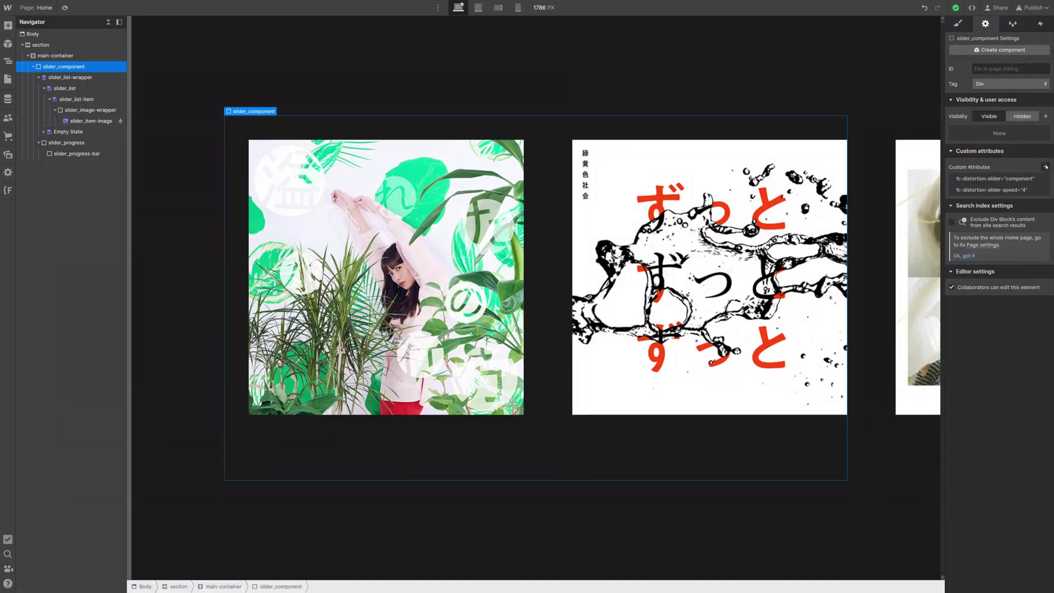
# Step: Add the copied custom attribute fc-drag-slider-strength to slider_component with the value 0.1
pyautogui.click(1045, 167)
pyautogui.hotkey('ctrl', 'Tab')
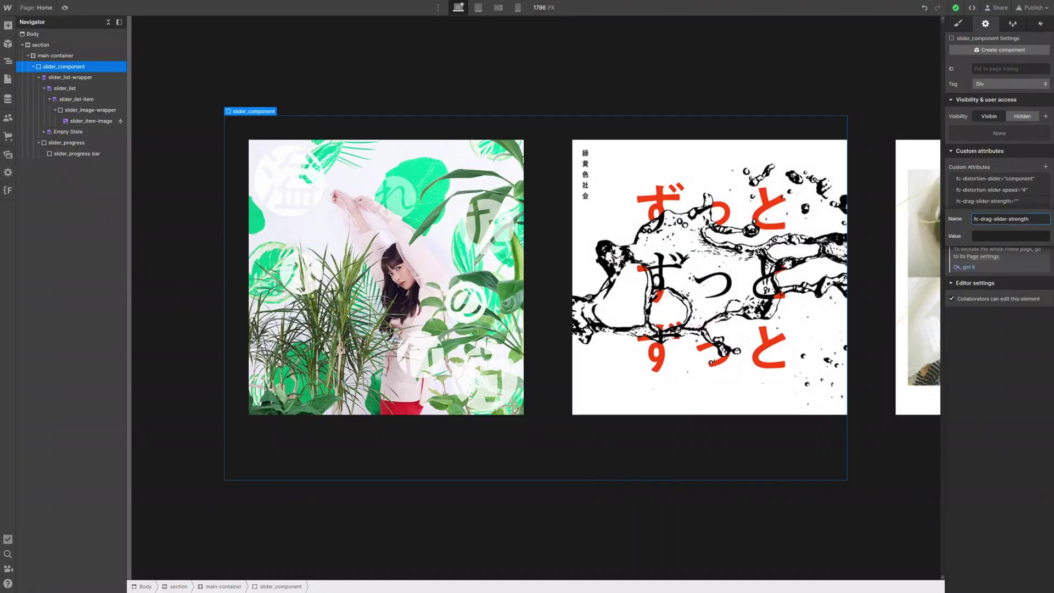
pyautogui.press('Tab')
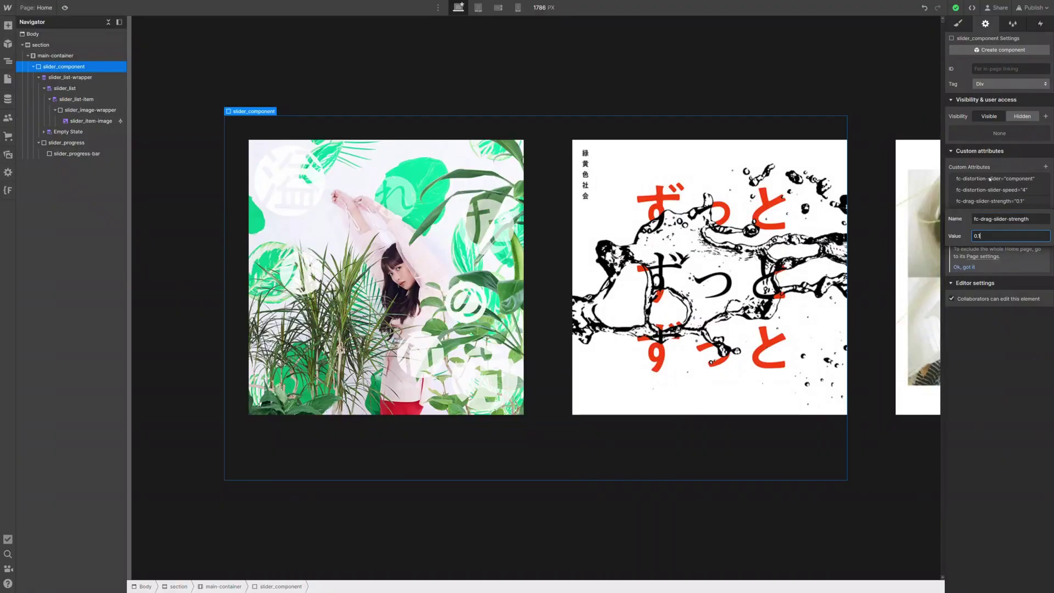
pyautogui.press('Return')
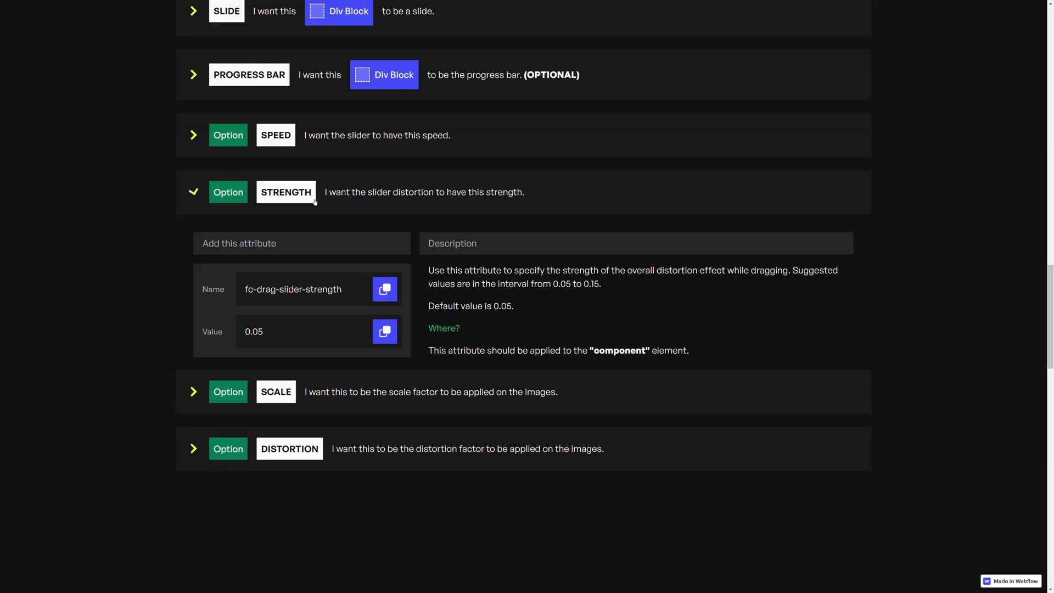
# Step: Collapse the documentation's Strength option and copy the attribute name fc-distortion-slider-scale from its Scale option
pyautogui.click(317, 211)
pyautogui.click(307, 251)
pyautogui.scroll(-2, 325, 254)
pyautogui.scroll(-2, 325, 254)
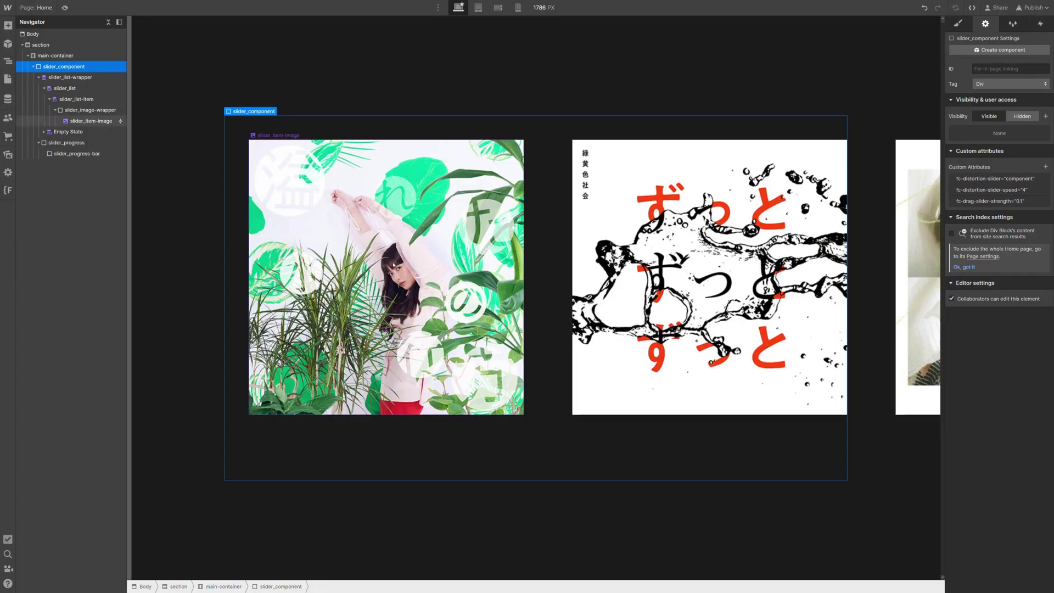
# Step: Add the copied custom attribute fc-distortion-slider-scale to slider_component with the value 0.005
pyautogui.click(1046, 167)
pyautogui.hotkey('ctrl', 'v')
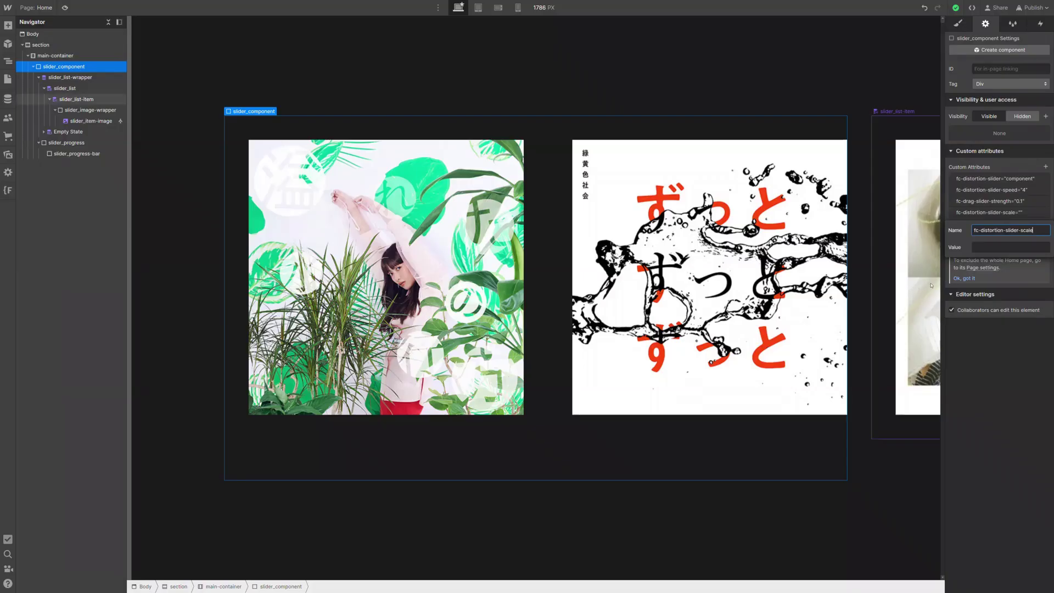
pyautogui.click(1010, 247)
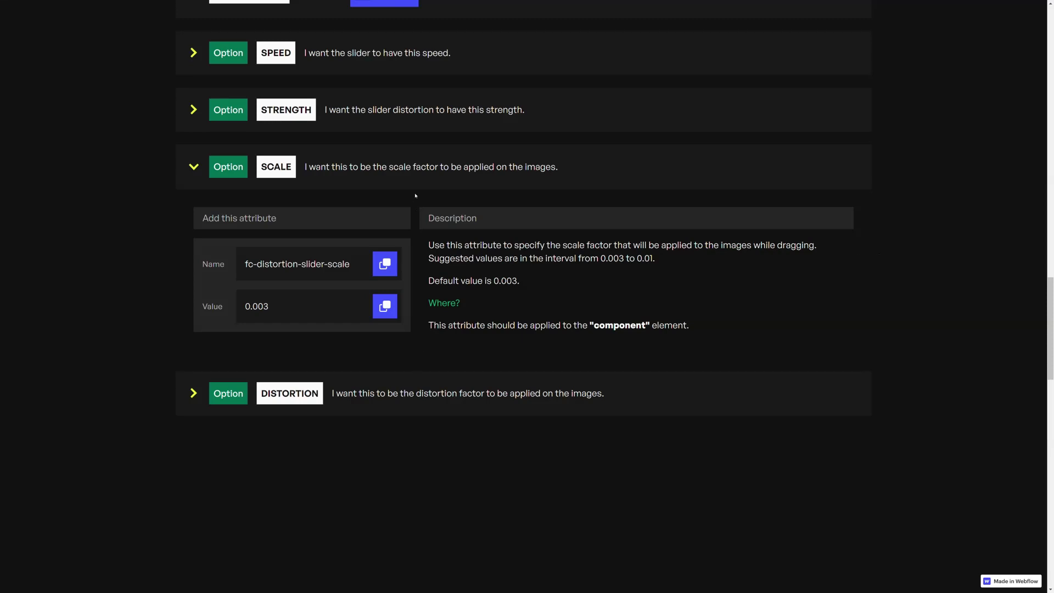
# Step: Collapse the documentation's Scale option and copy the attribute name fc-distortion-slider-distortion from its Distortion option
pyautogui.click(416, 196)
pyautogui.click(384, 224)
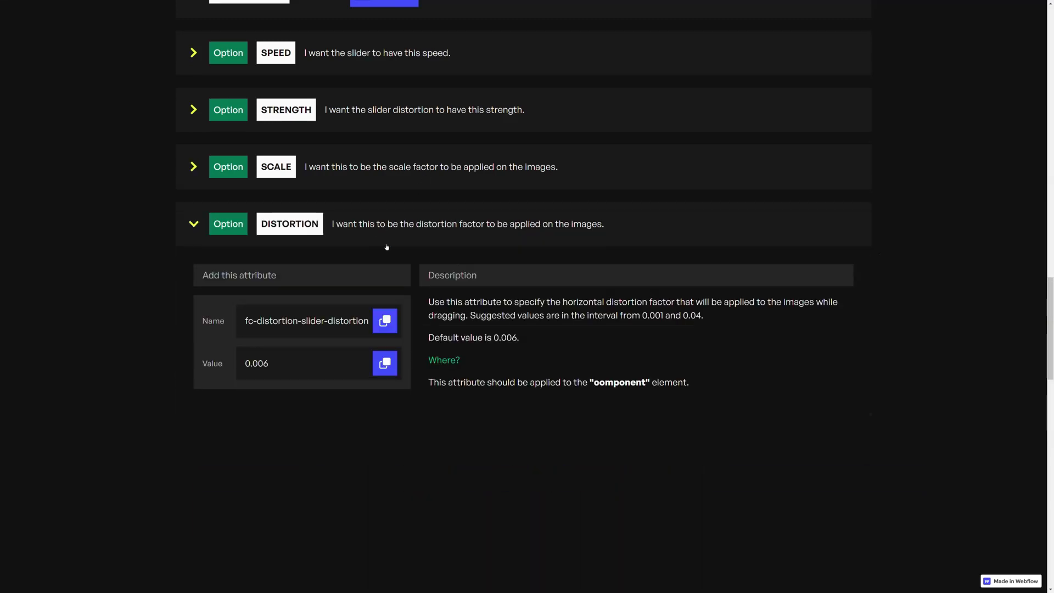
pyautogui.click(384, 320)
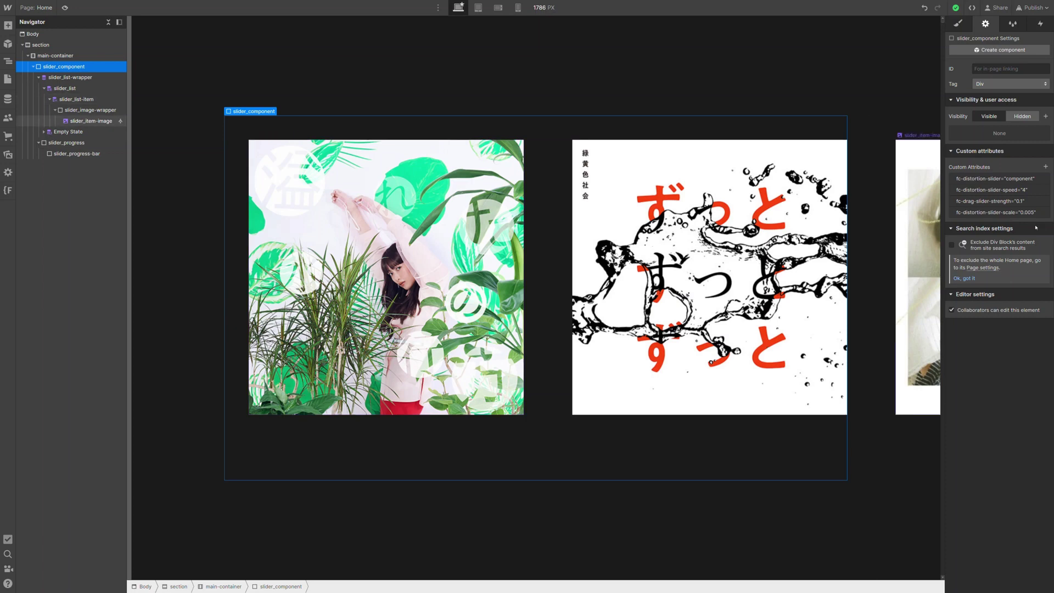
# Step: Add the copied custom attribute fc-distortion-slider-distortion to slider_component with the value 0.01
pyautogui.click(1045, 167)
pyautogui.hotkey('ctrl', 'v')
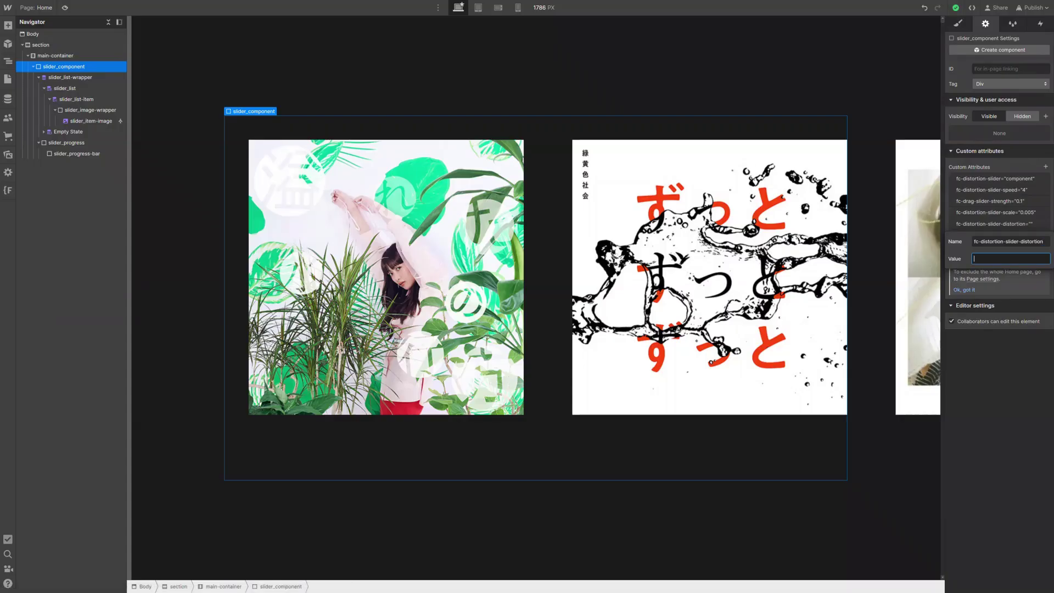
pyautogui.write('0.01')
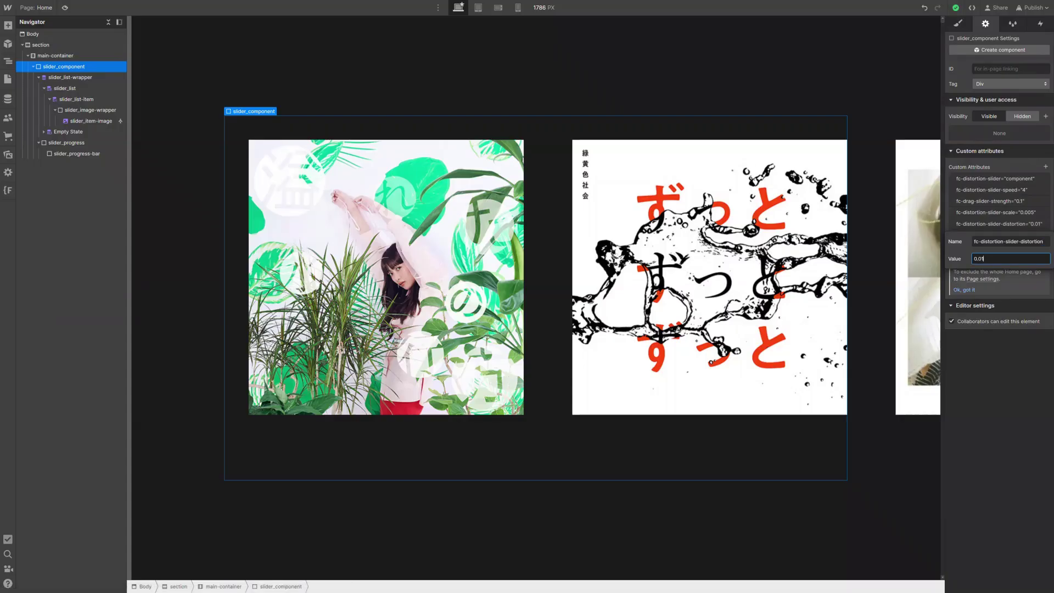
pyautogui.press('Return')
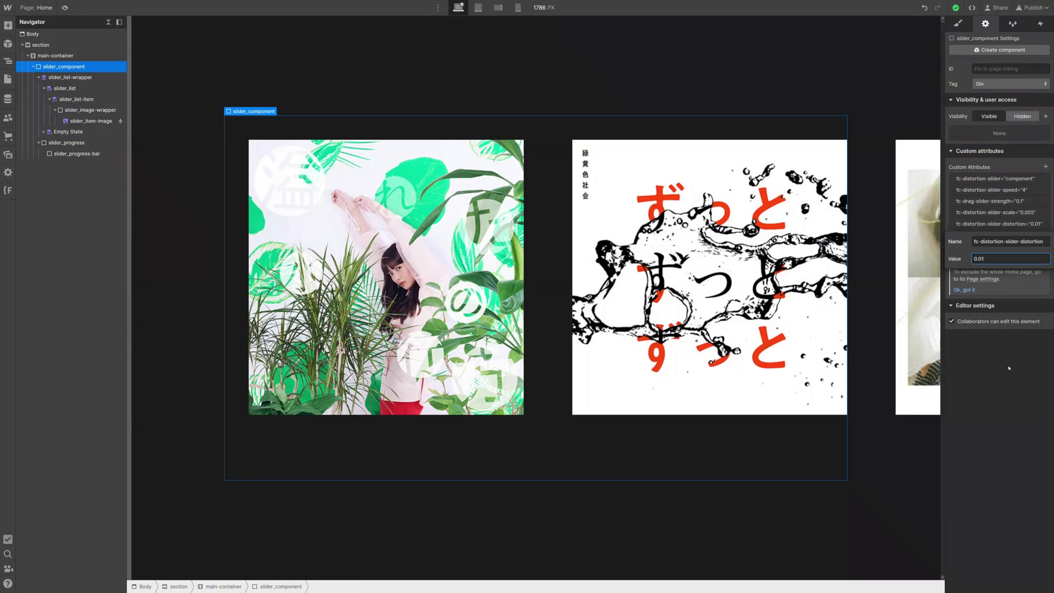
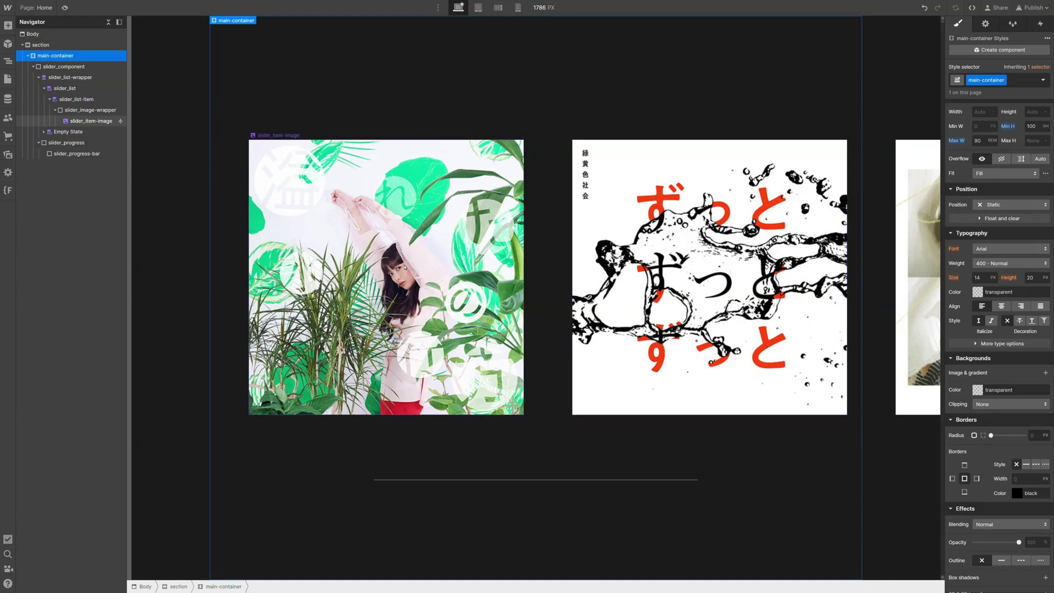
# Step: Set the cursor style of slider_list-wrapper to grab
pyautogui.click(99, 78)
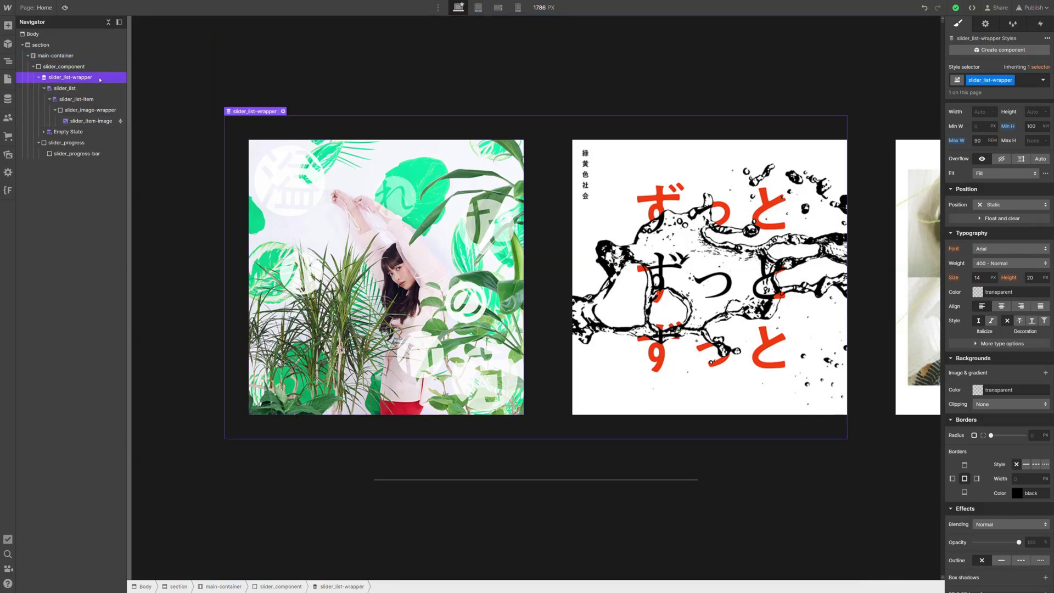
pyautogui.scroll(-1, 1023, 527)
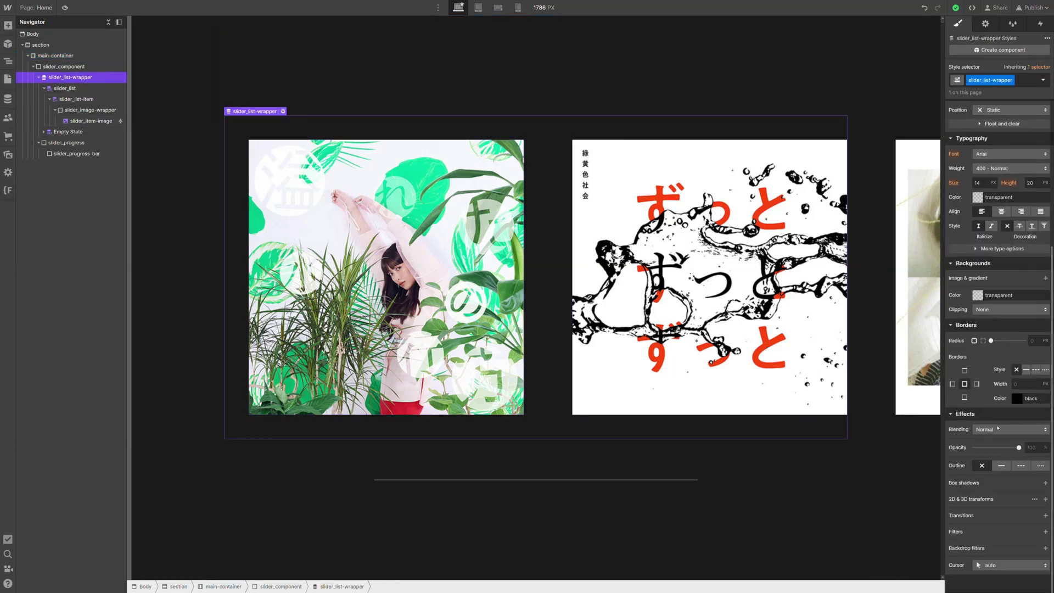
pyautogui.click(1009, 565)
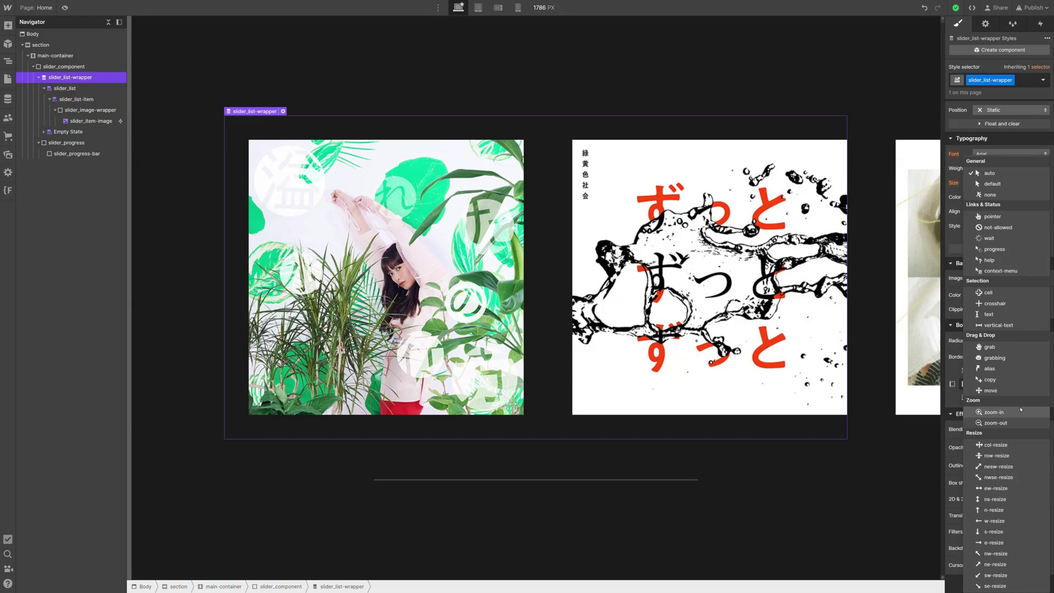
pyautogui.click(989, 347)
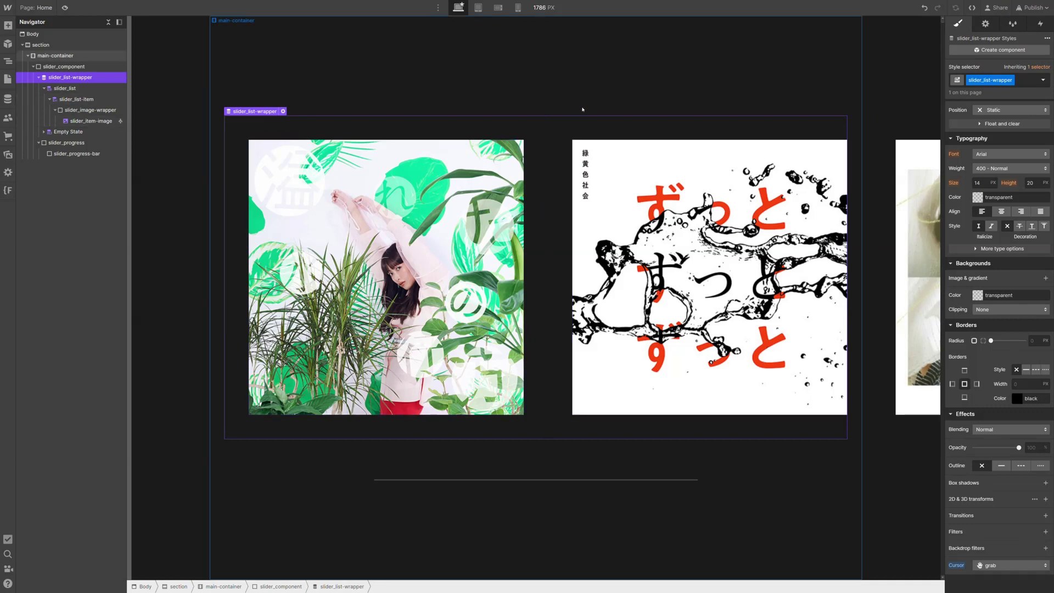
# Step: Publish the site with the updated slider
pyautogui.click(1040, 23)
pyautogui.click(1034, 8)
pyautogui.click(1000, 144)
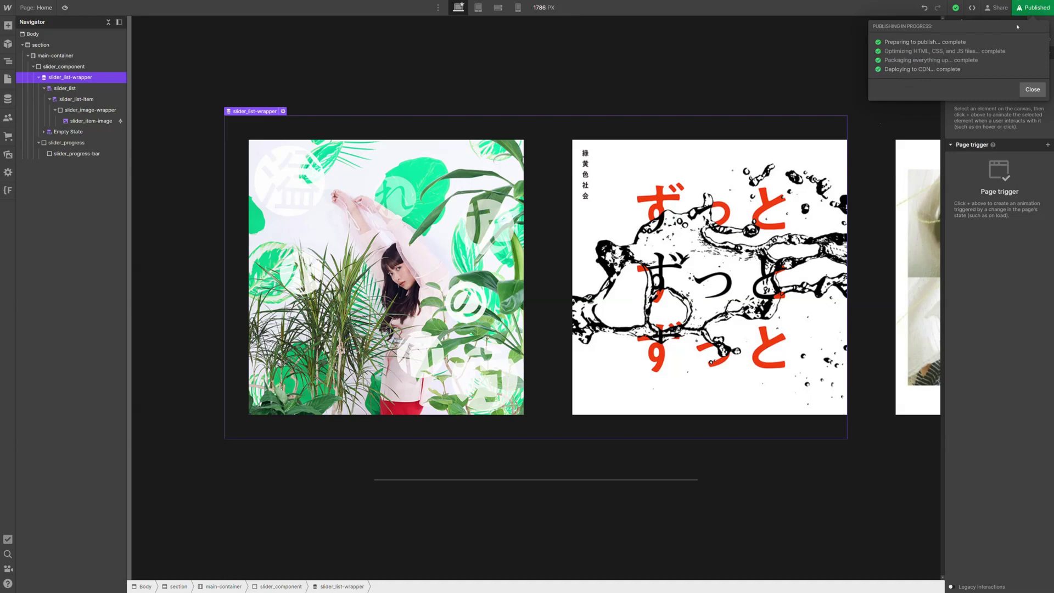
# Step: Open the published site and move through the slides to check the distortion effect and progress bar
pyautogui.click(1002, 58)
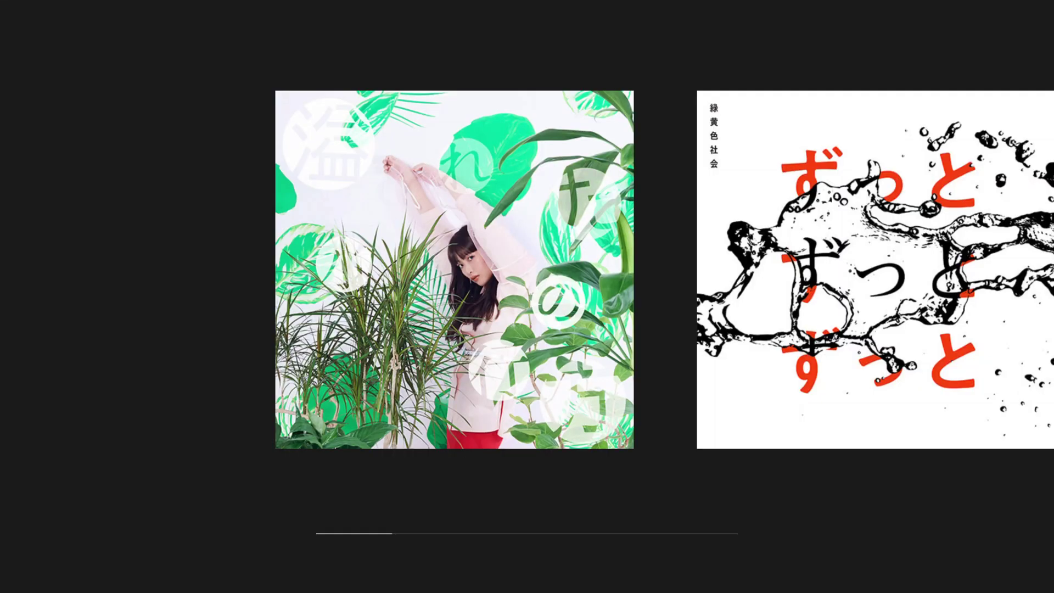
pyautogui.scroll(-10, 847, 194)
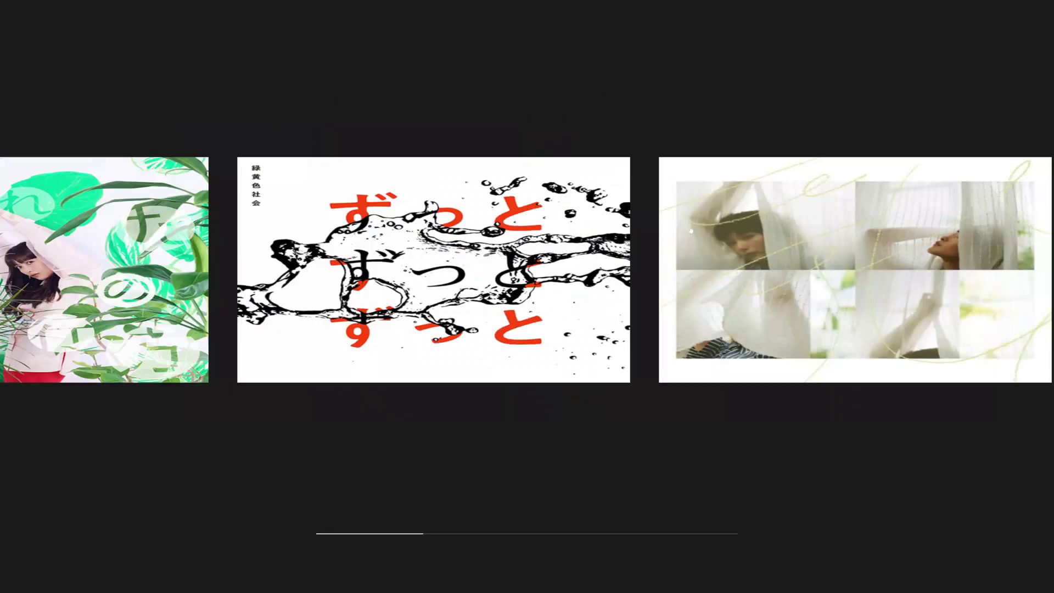
pyautogui.scroll(-10, 848, 195)
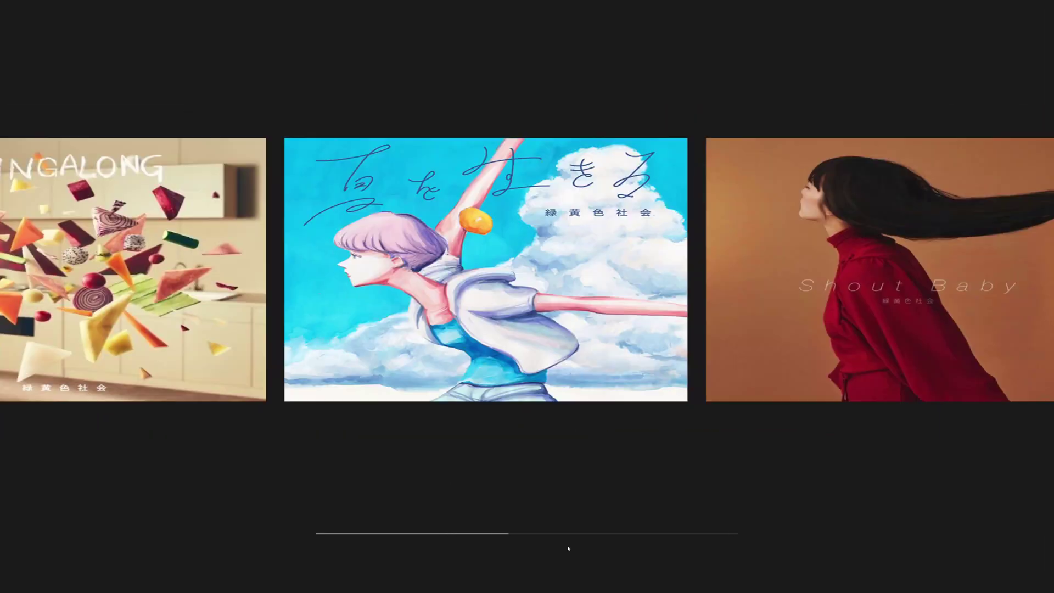
# Step: Run the published slider forward to its last slide and back to check the stretch effect and progress bar in both directions
pyautogui.scroll(-10, 821, 259)
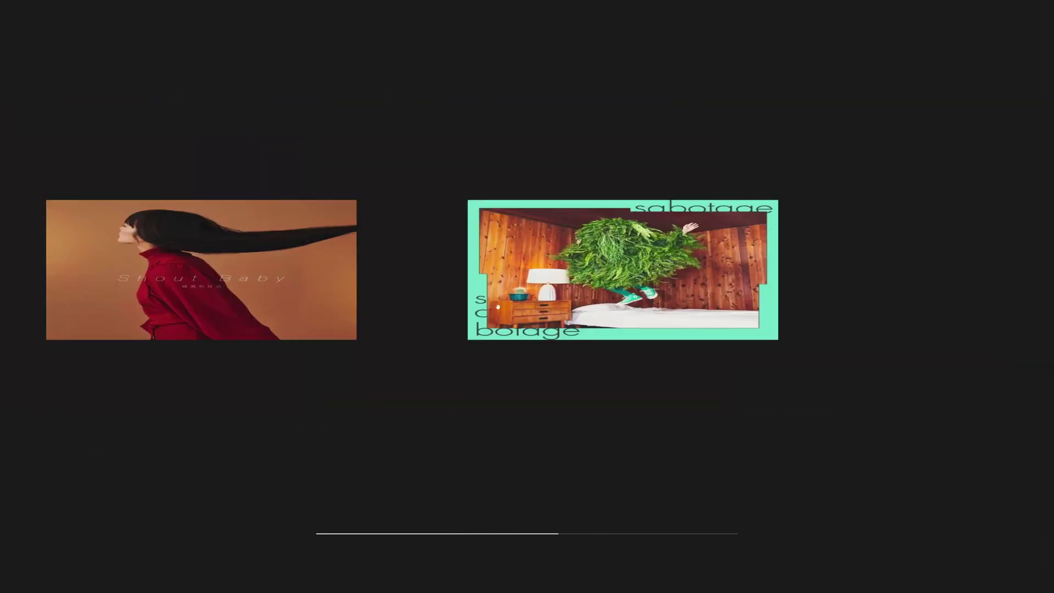
pyautogui.scroll(-10, 786, 227)
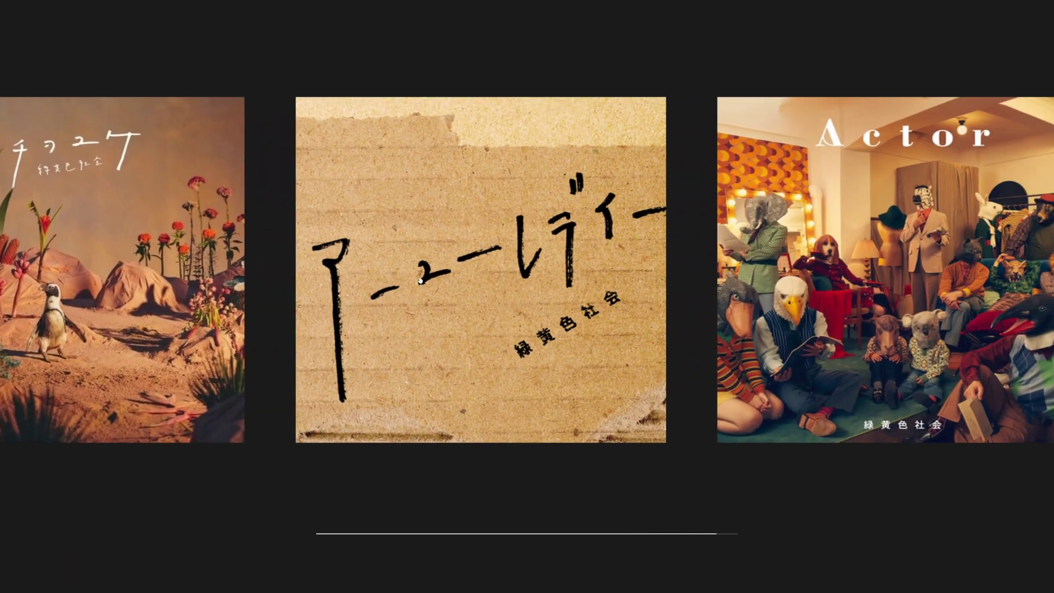
pyautogui.scroll(-5, 769, 267)
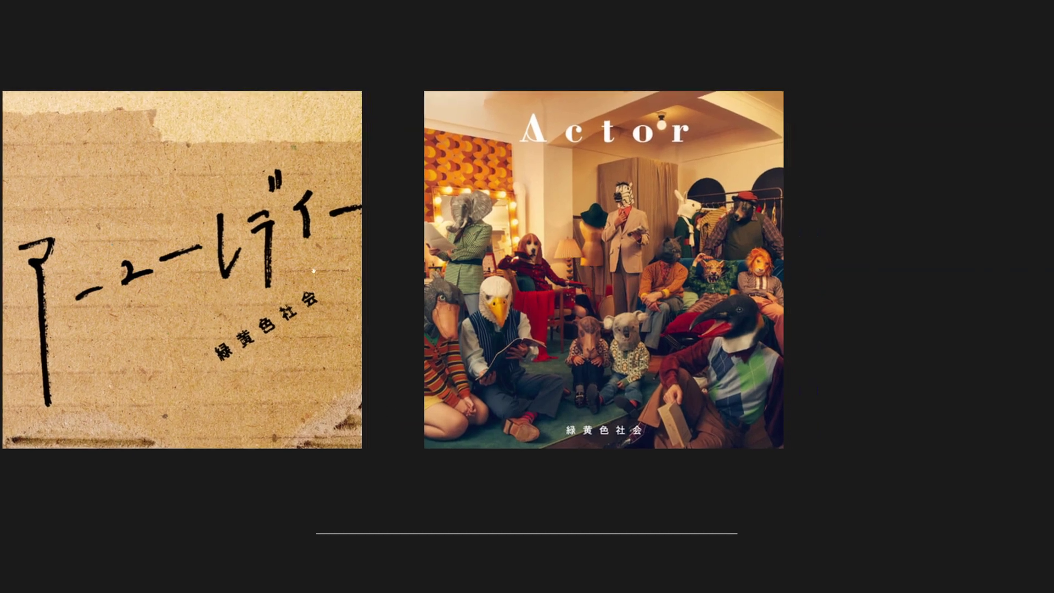
pyautogui.scroll(10, 211, 273)
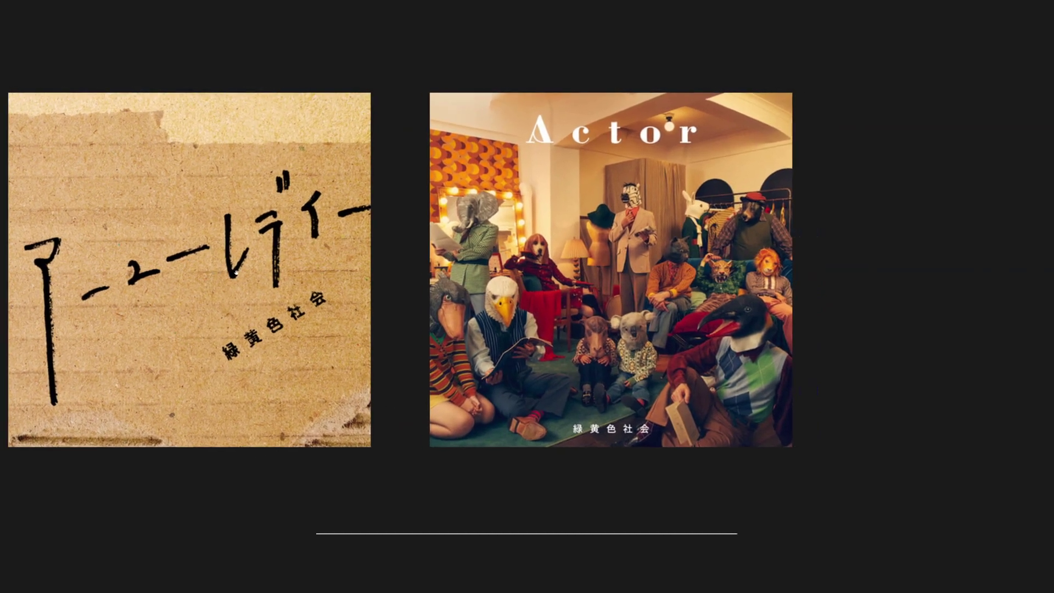
pyautogui.scroll(15, 578, 303)
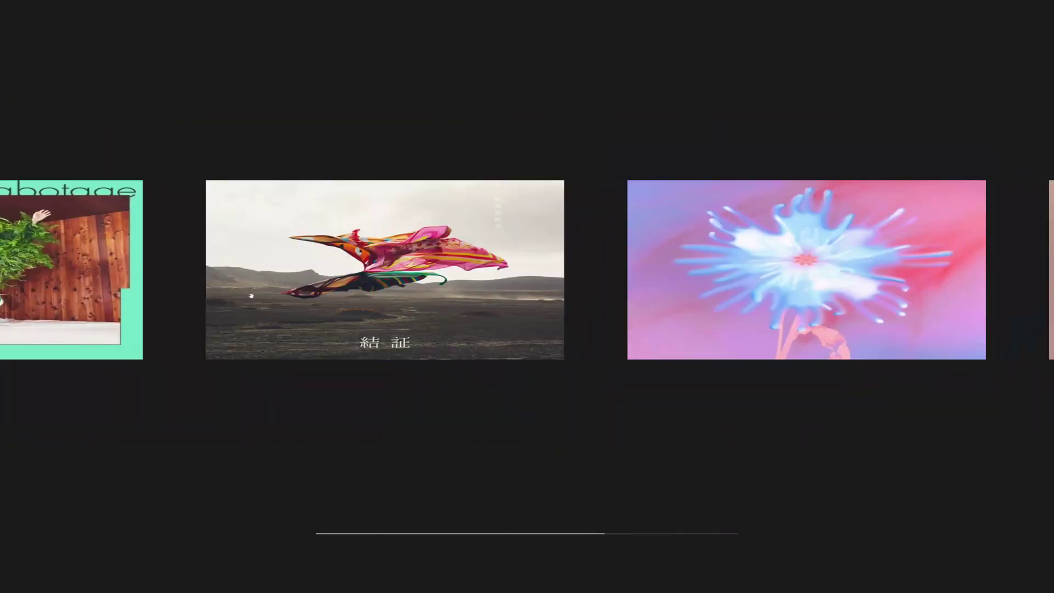
pyautogui.scroll(10, 527, 269)
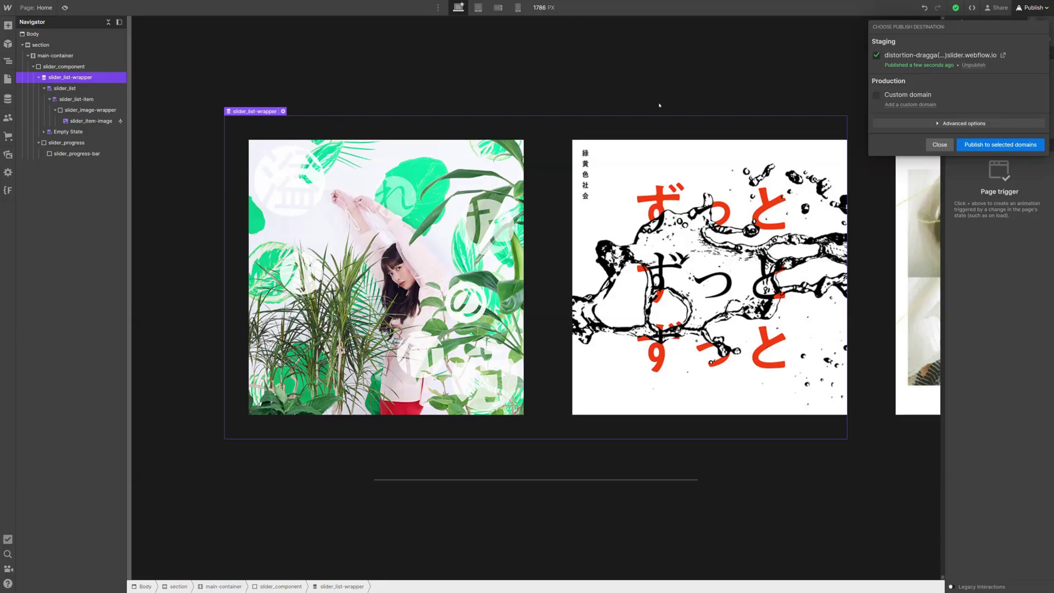
# Step: Dismiss the publish settings and duplicate the whole slider section on the Home page
pyautogui.press('Escape')
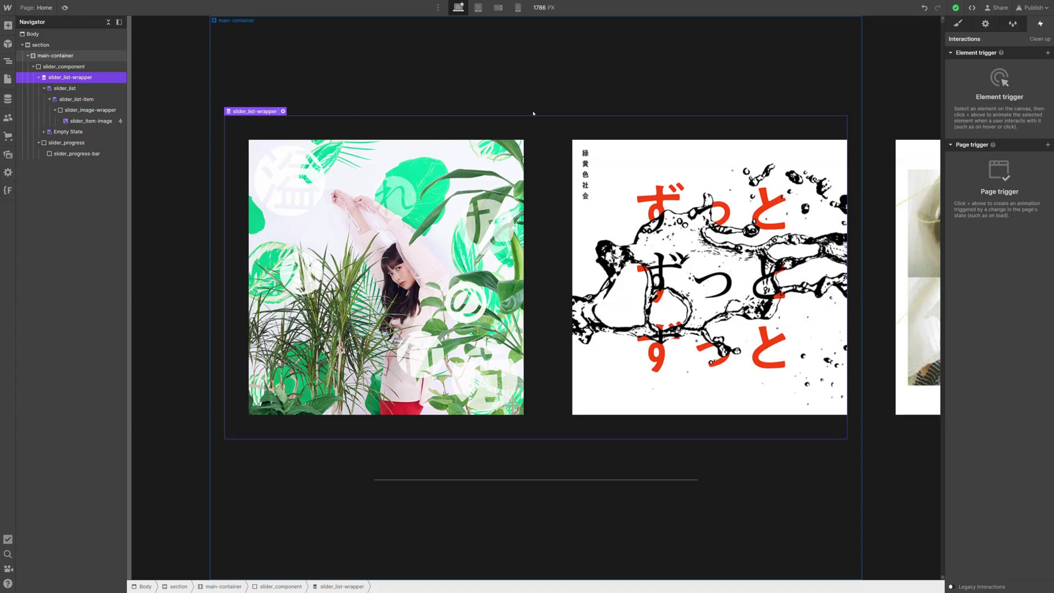
pyautogui.click(581, 120)
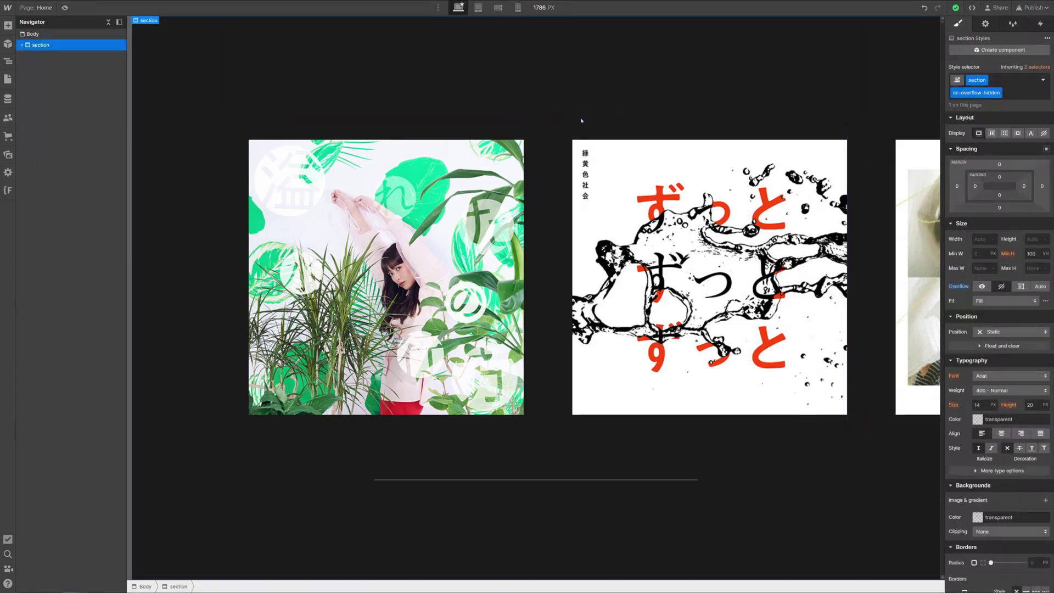
pyautogui.click(225, 89)
pyautogui.click(186, 83)
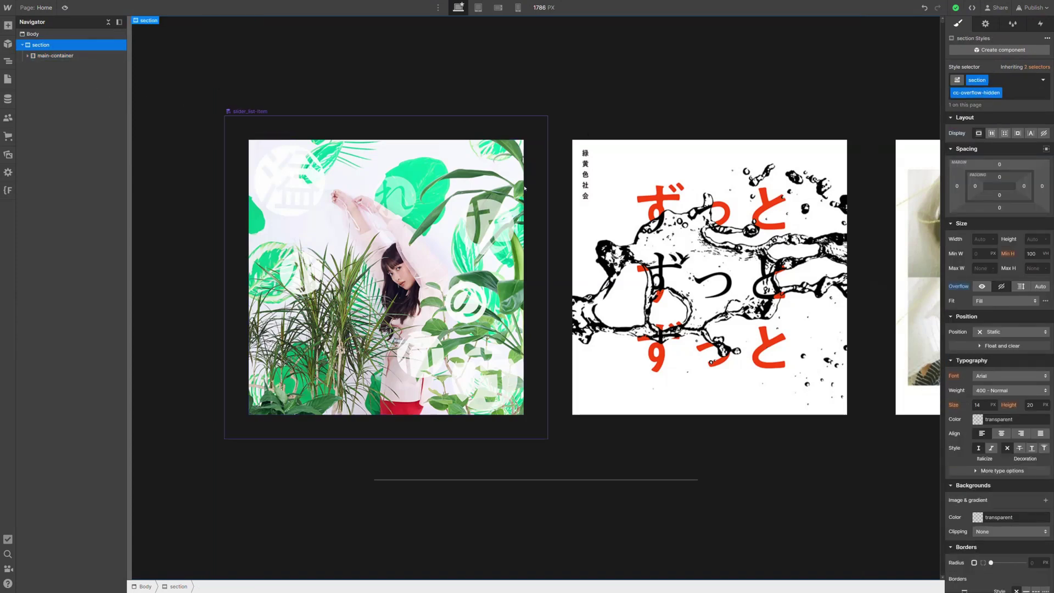
pyautogui.hotkey('ctrl', 'd')
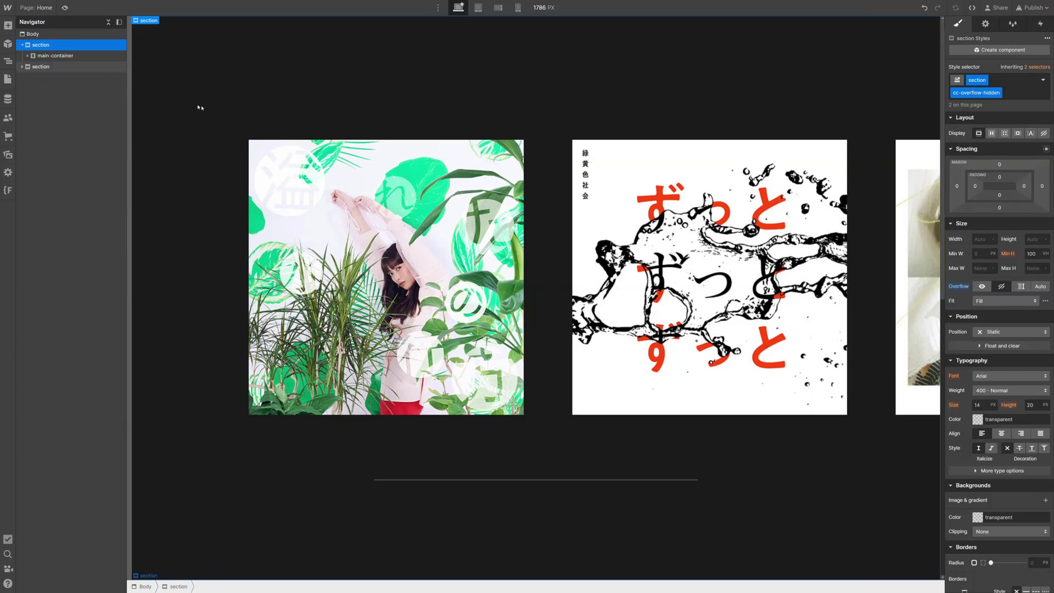
pyautogui.scroll(-10, 227, 115)
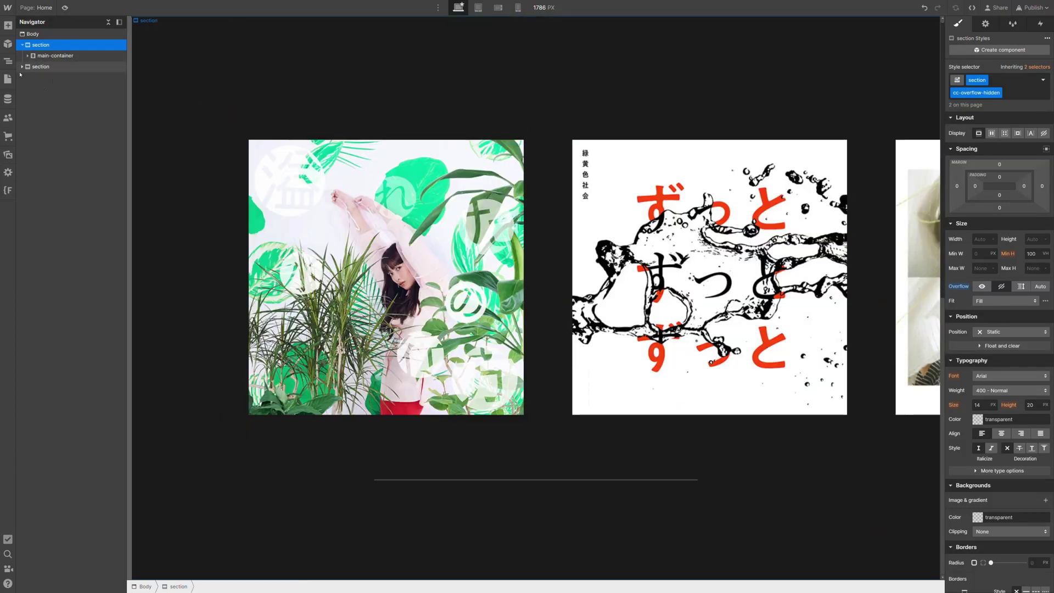
# Step: Delete the slider_progress element from slider_component in the duplicated section
pyautogui.click(22, 67)
pyautogui.click(27, 77)
pyautogui.click(33, 88)
pyautogui.click(55, 88)
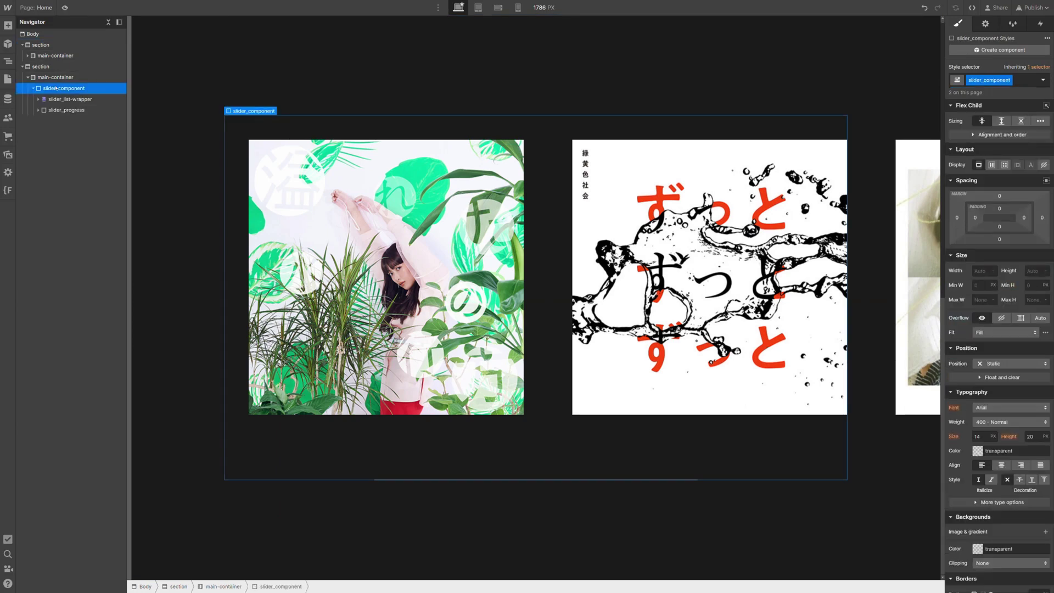
pyautogui.click(64, 111)
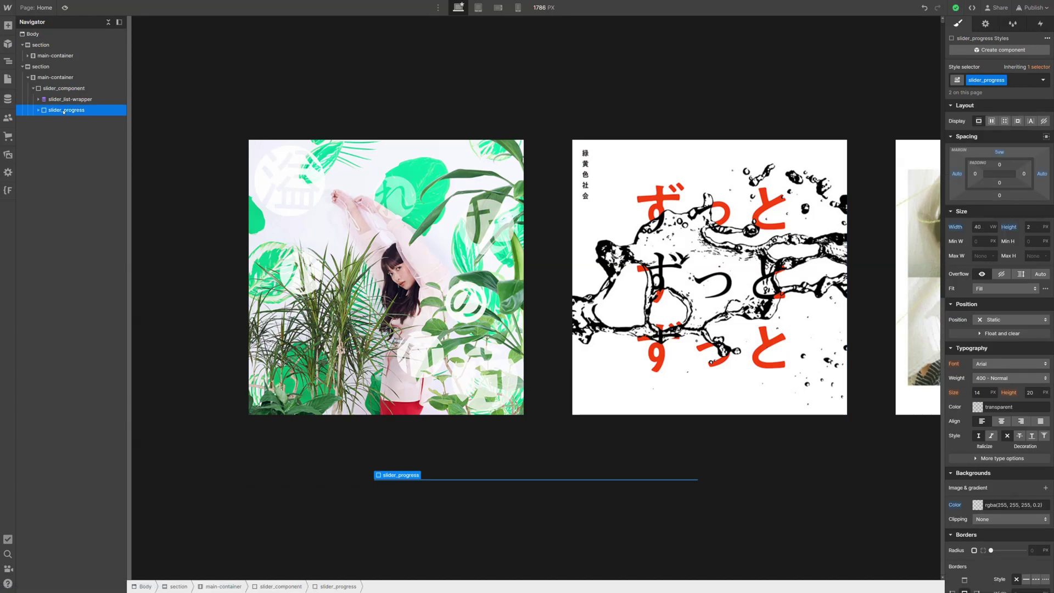
pyautogui.press('Delete')
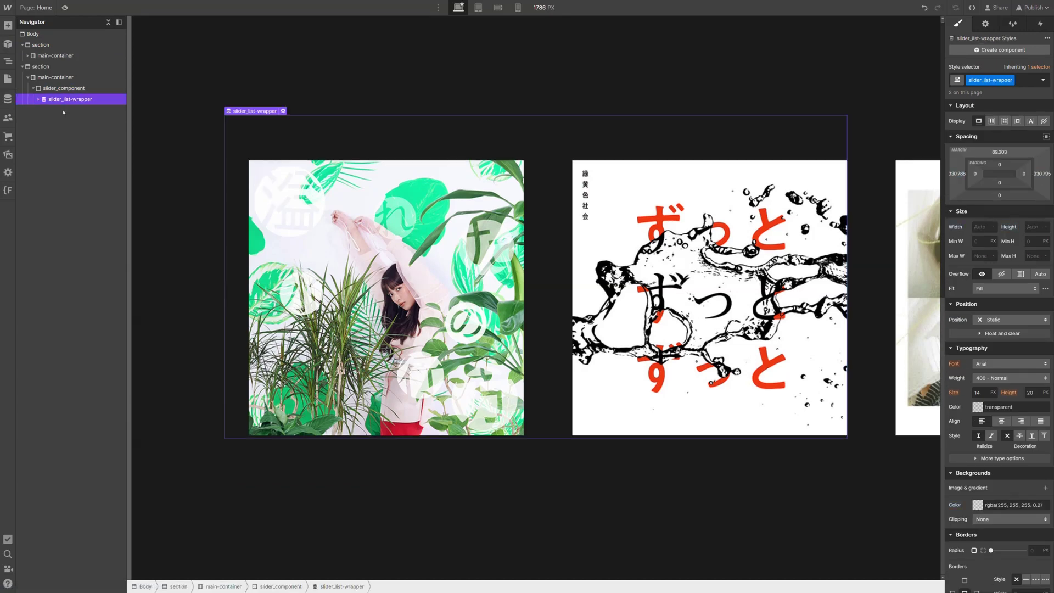
# Step: Add a div block inside the duplicated slider_component and give it the existing class slider_list-wrapper
pyautogui.click(70, 90)
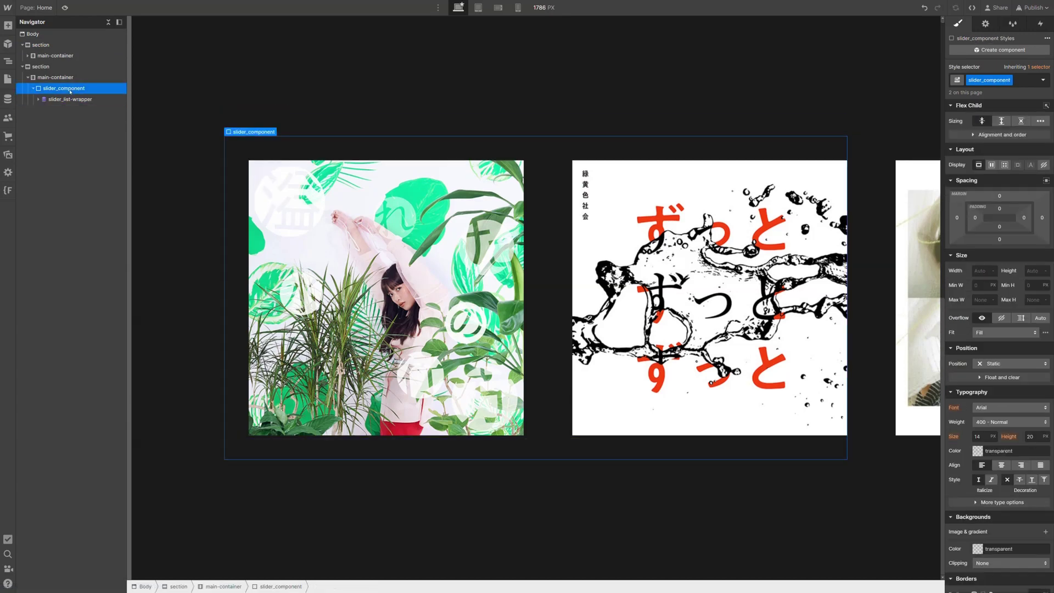
pyautogui.hotkey('ctrl', 'k')
pyautogui.write('div')
pyautogui.press('Return')
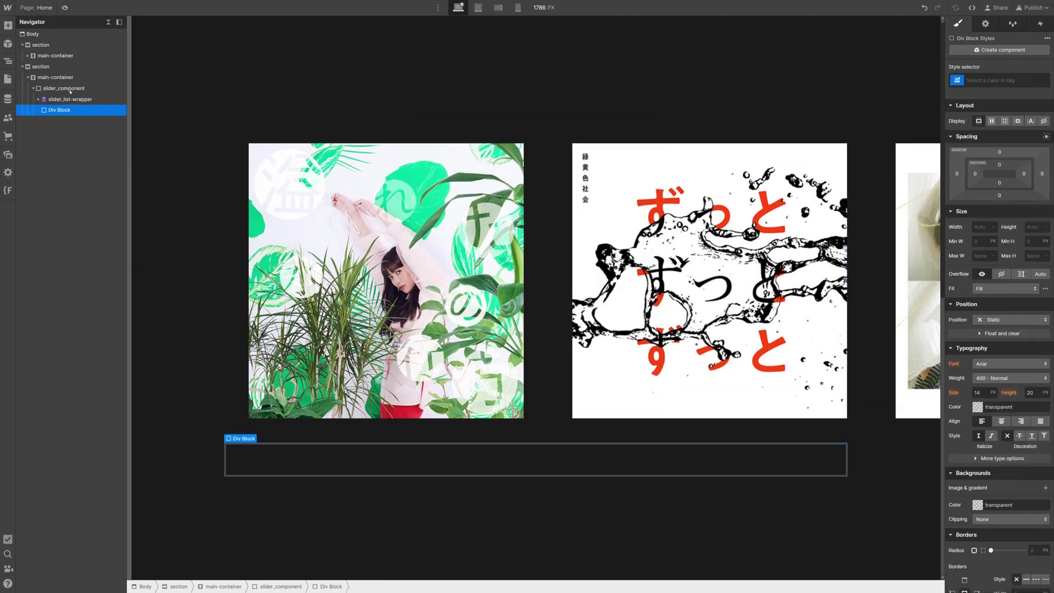
pyautogui.hotkey('ctrl', 'Return')
pyautogui.write('slider_')
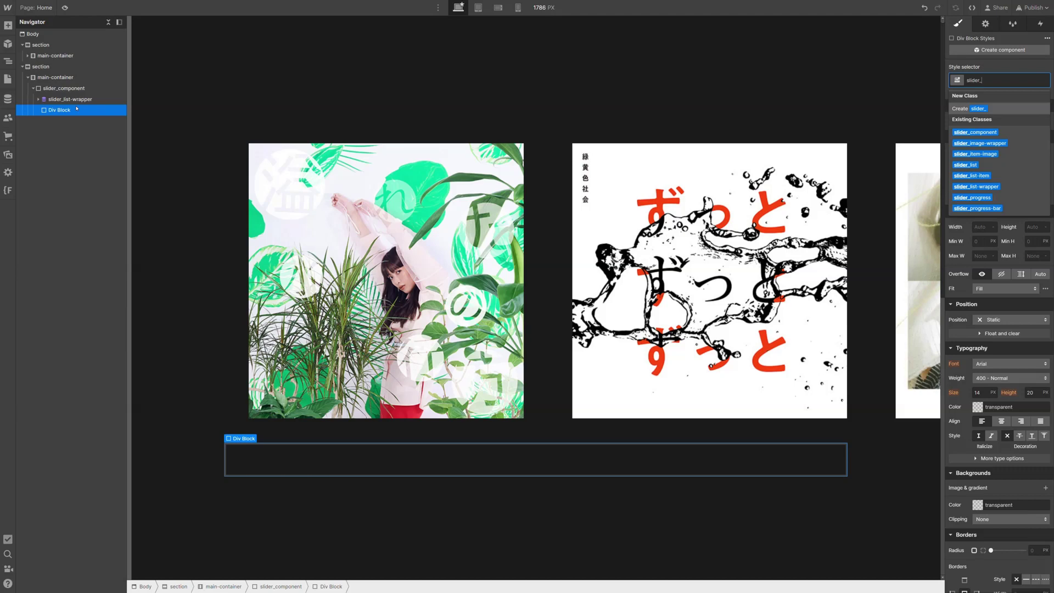
pyautogui.write('list-')
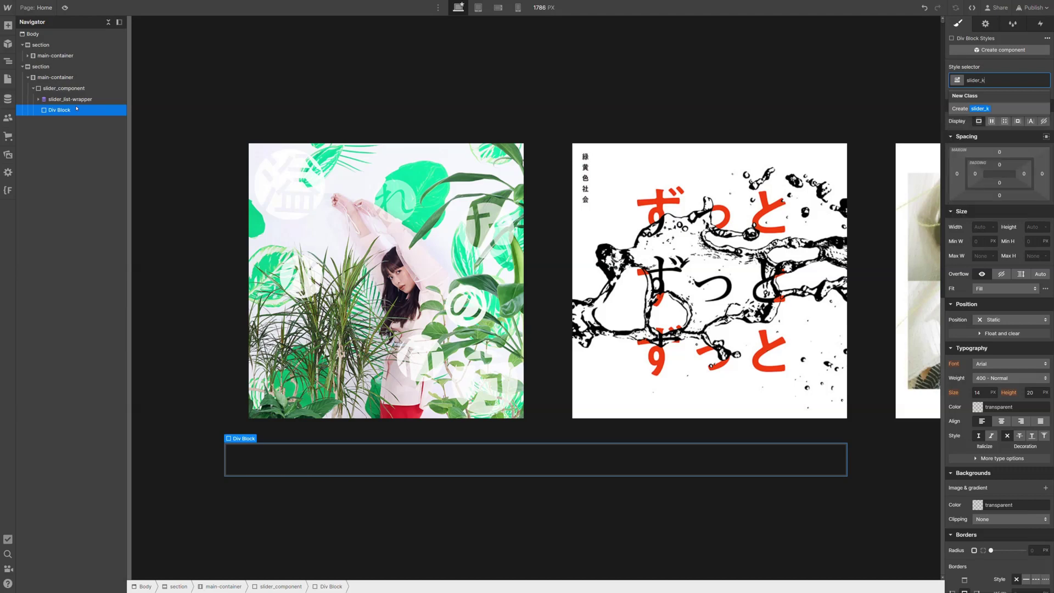
pyautogui.press('Down')
pyautogui.press('Down')
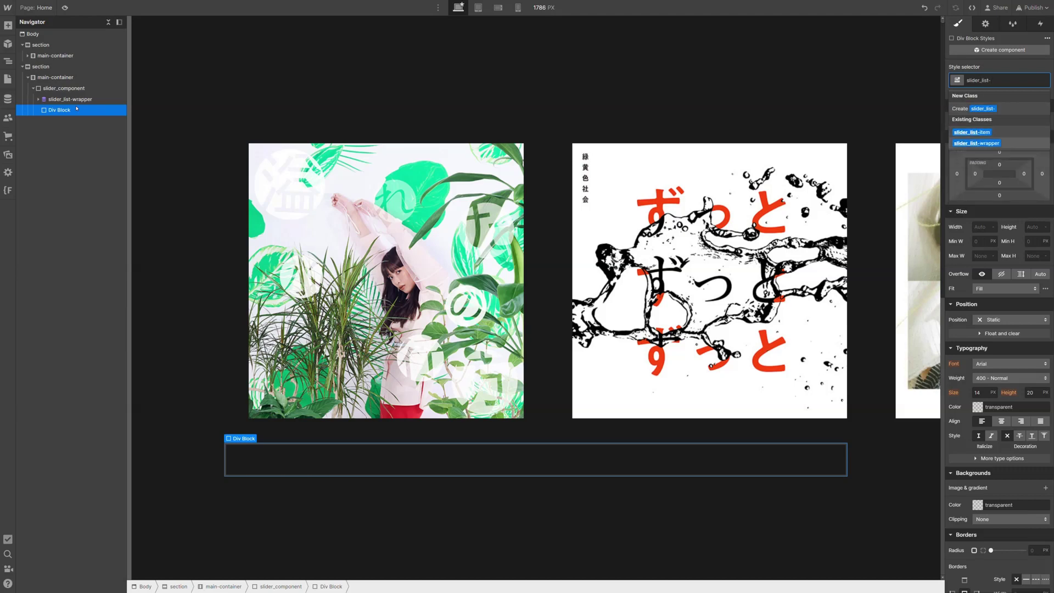
pyautogui.press('Return')
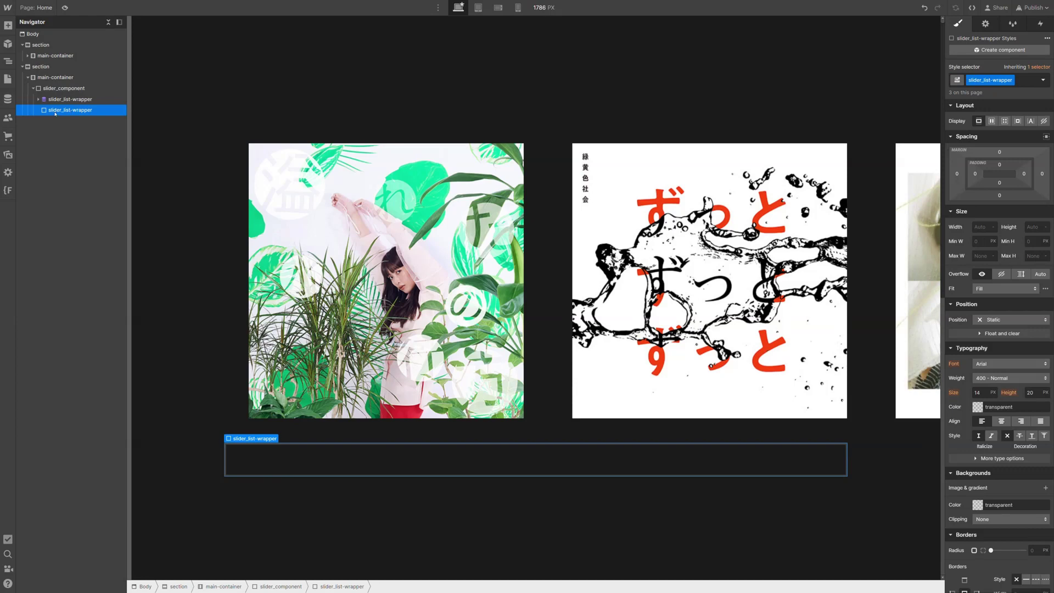
# Step: Add a div block inside the new static slider_list-wrapper and give it the existing class slider_list
pyautogui.click(38, 99)
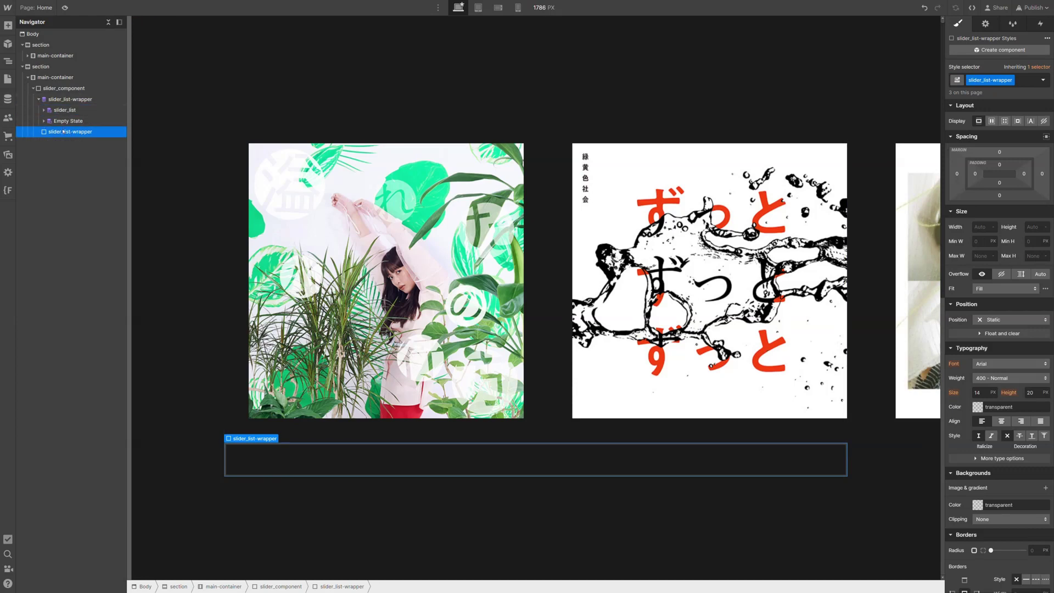
pyautogui.hotkey('ctrl', 'k')
pyautogui.write('div')
pyautogui.press('Return')
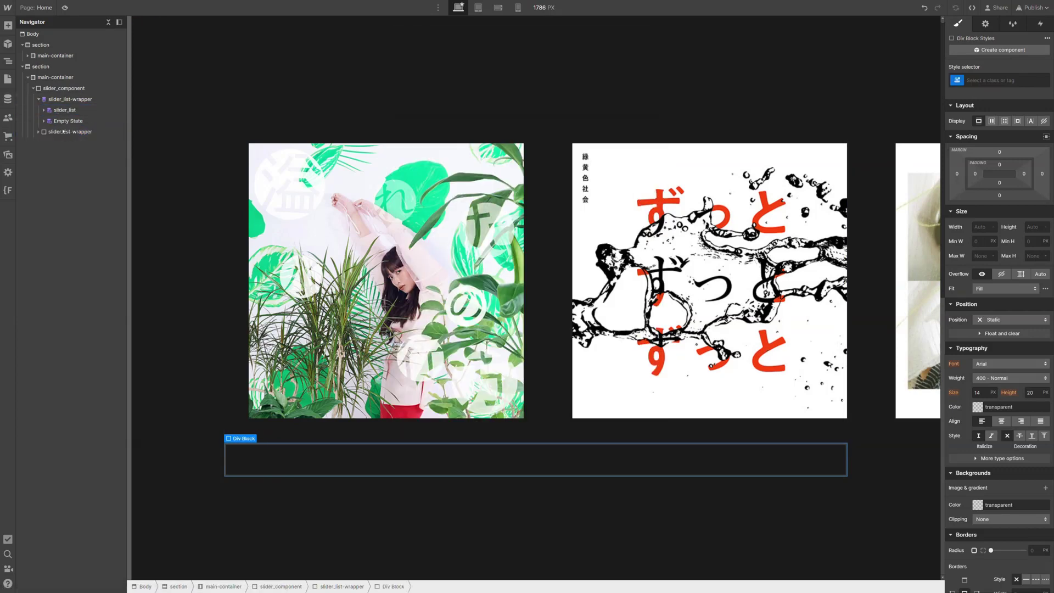
pyautogui.hotkey('ctrl', 'Return')
pyautogui.write('slider_lost')
pyautogui.press('BackSpace')
pyautogui.press('BackSpace')
pyautogui.press('BackSpace')
pyautogui.write('ist')
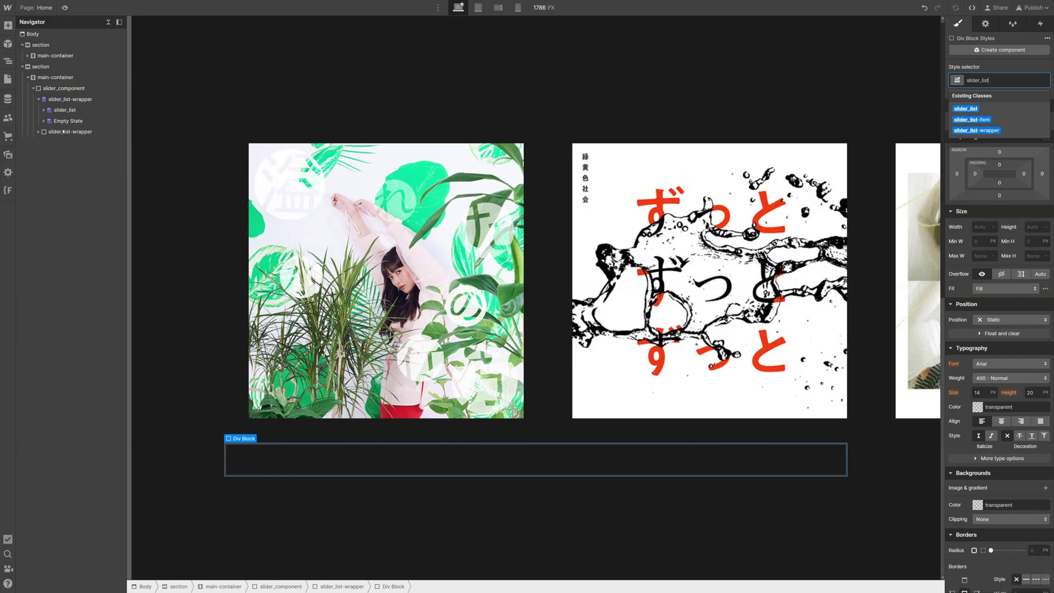
pyautogui.press('Return')
pyautogui.click(37, 131)
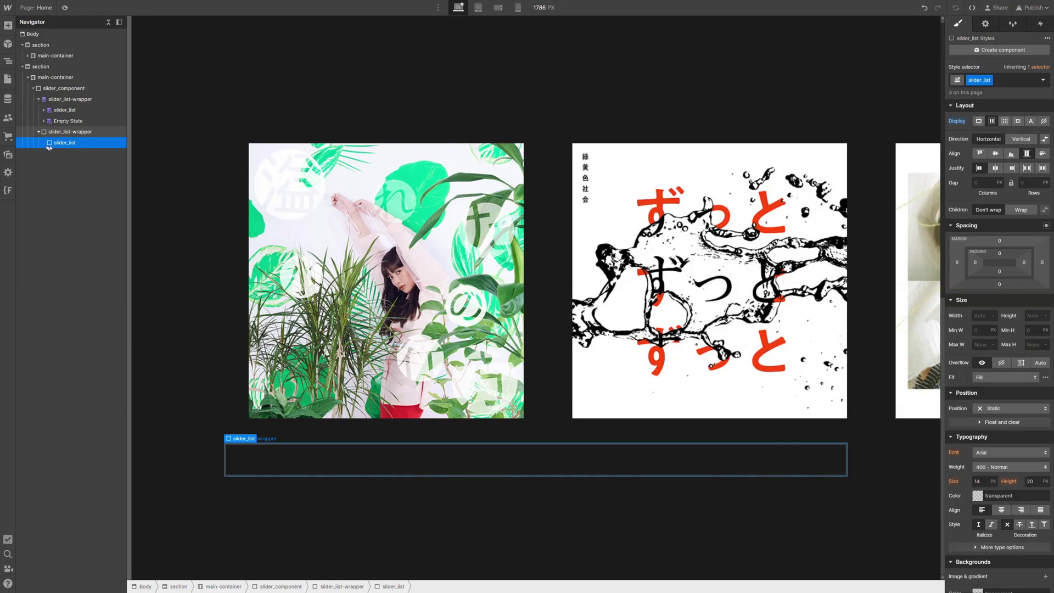
# Step: Add a div block inside the new static slider_list and give it the existing class slider_list-item
pyautogui.click(44, 110)
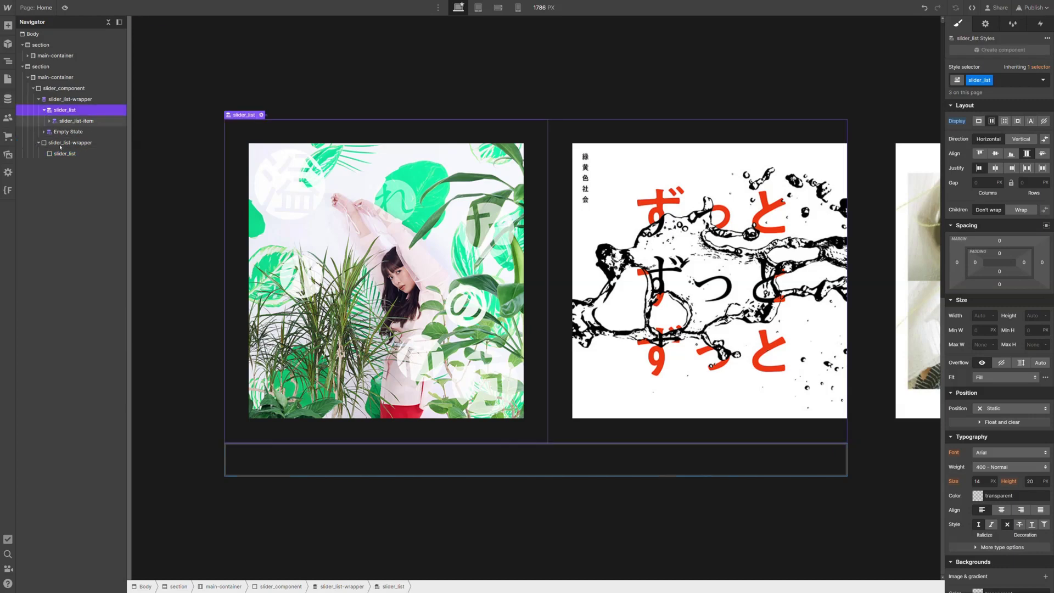
pyautogui.hotkey('ctrl', 'k')
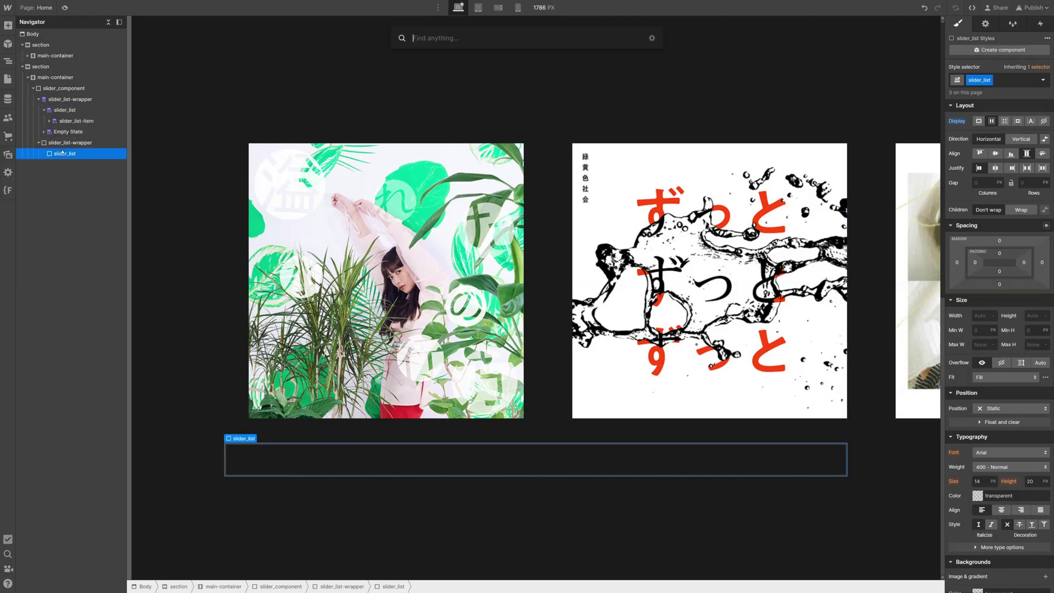
pyautogui.write('div')
pyautogui.press('Return')
pyautogui.hotkey('ctrl', 'Return')
pyautogui.write('slider_list-item')
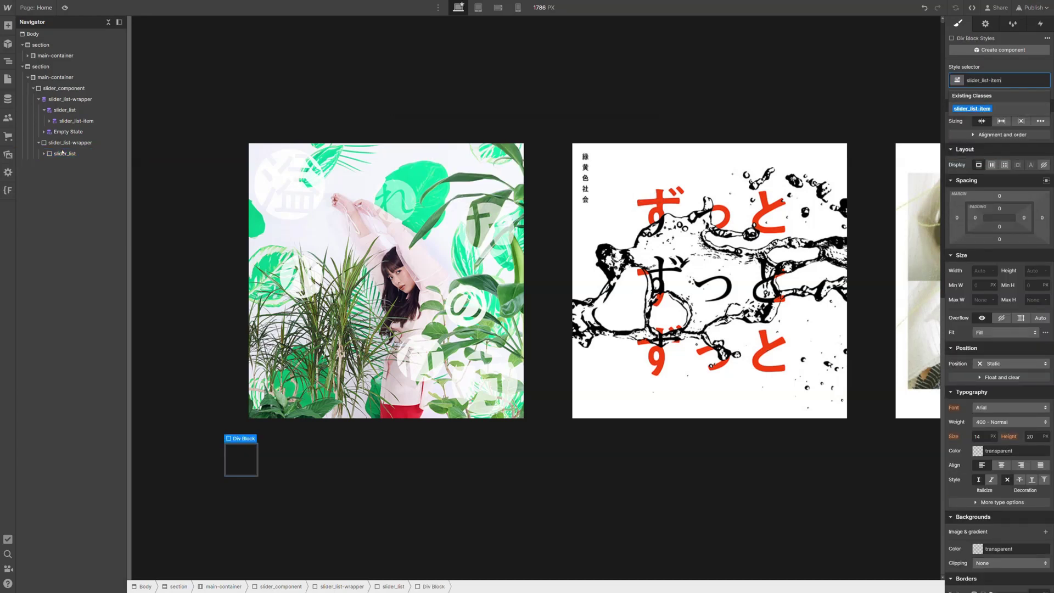
pyautogui.press('Return')
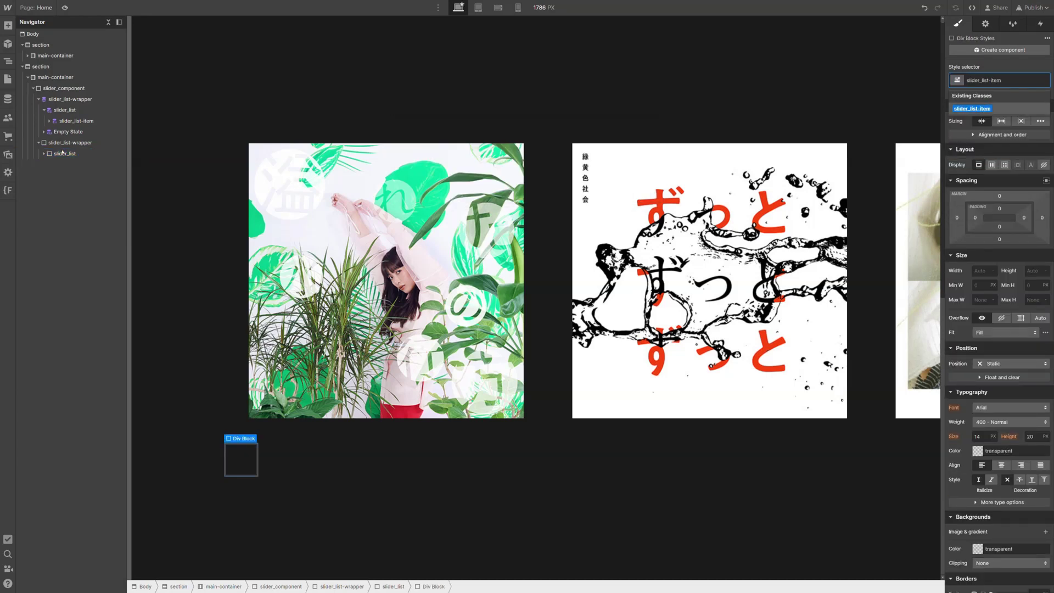
pyautogui.click(44, 154)
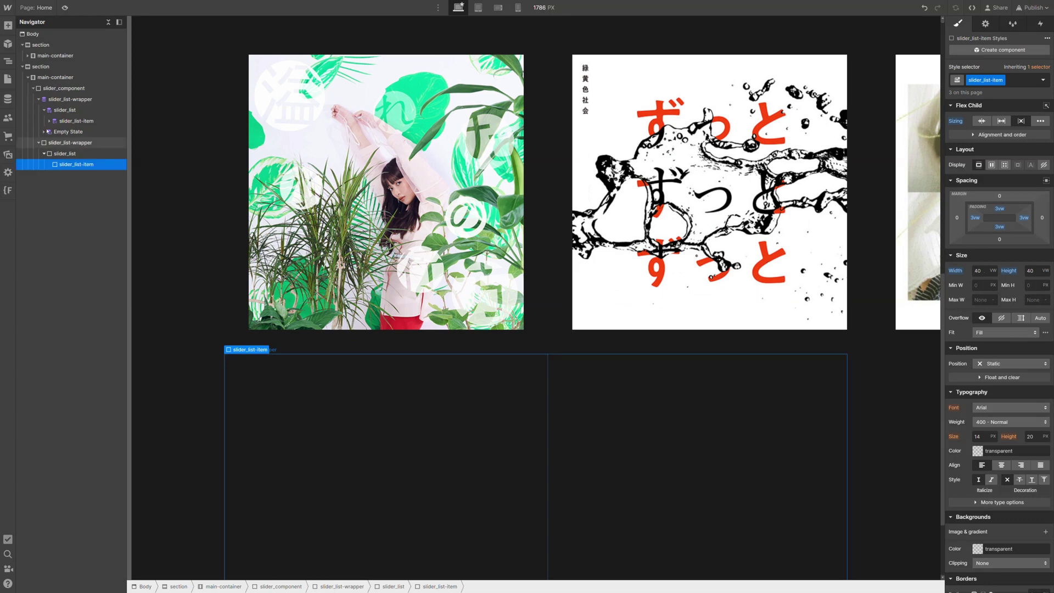
# Step: Unbind slider_item-image from the Slider Items image field and copy its slider_image-wrapper into the new static slider_list-item
pyautogui.click(48, 122)
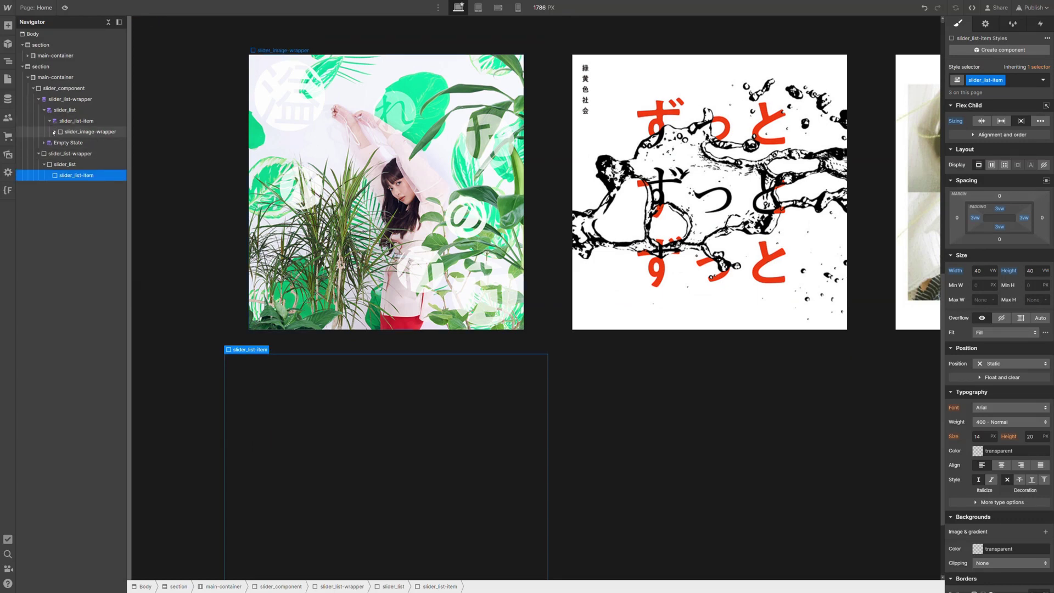
pyautogui.click(54, 132)
pyautogui.click(82, 142)
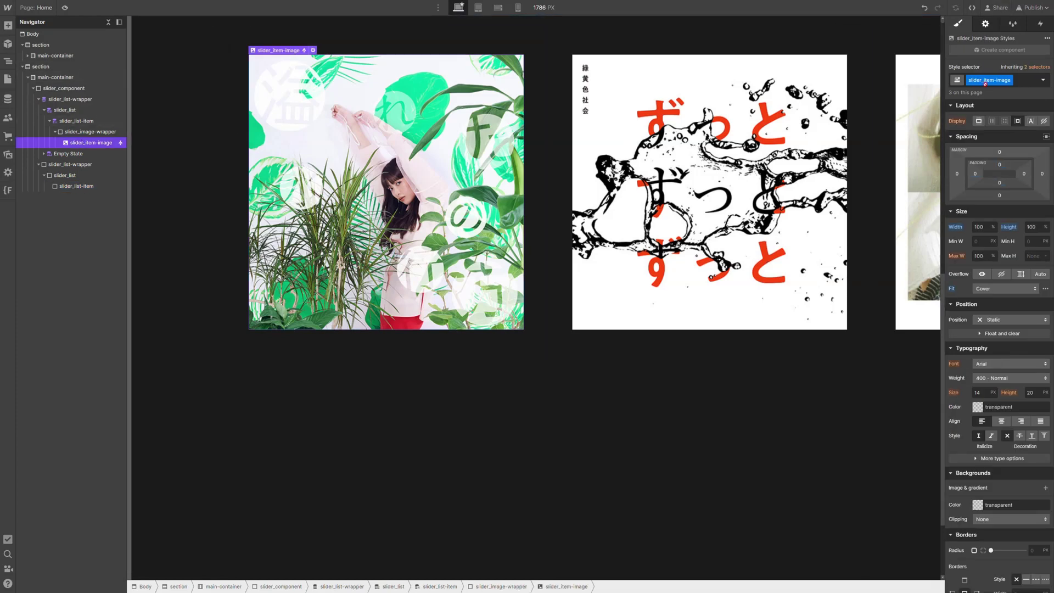
pyautogui.press('d')
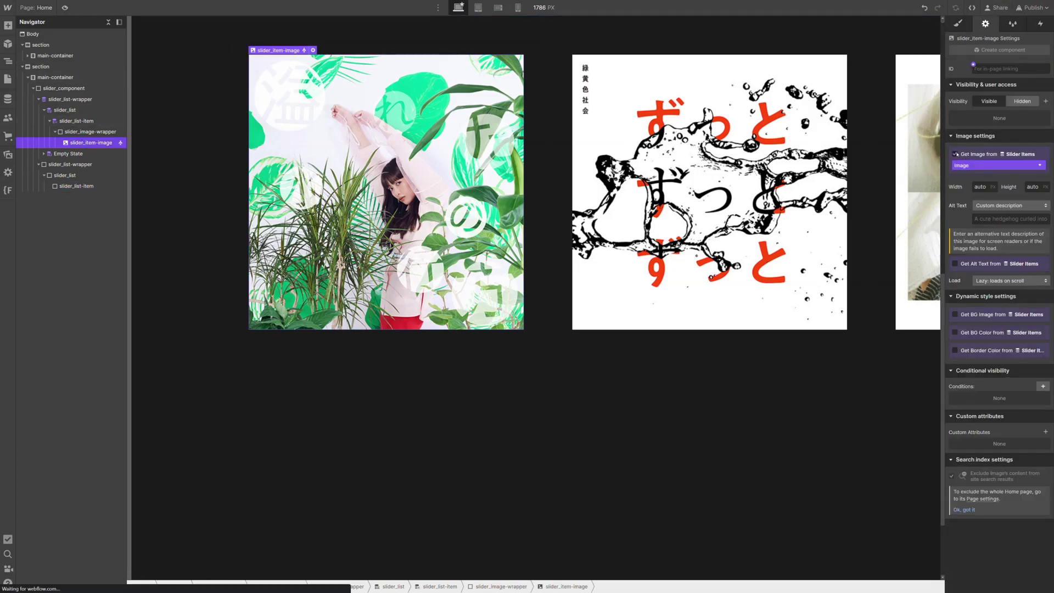
pyautogui.click(955, 154)
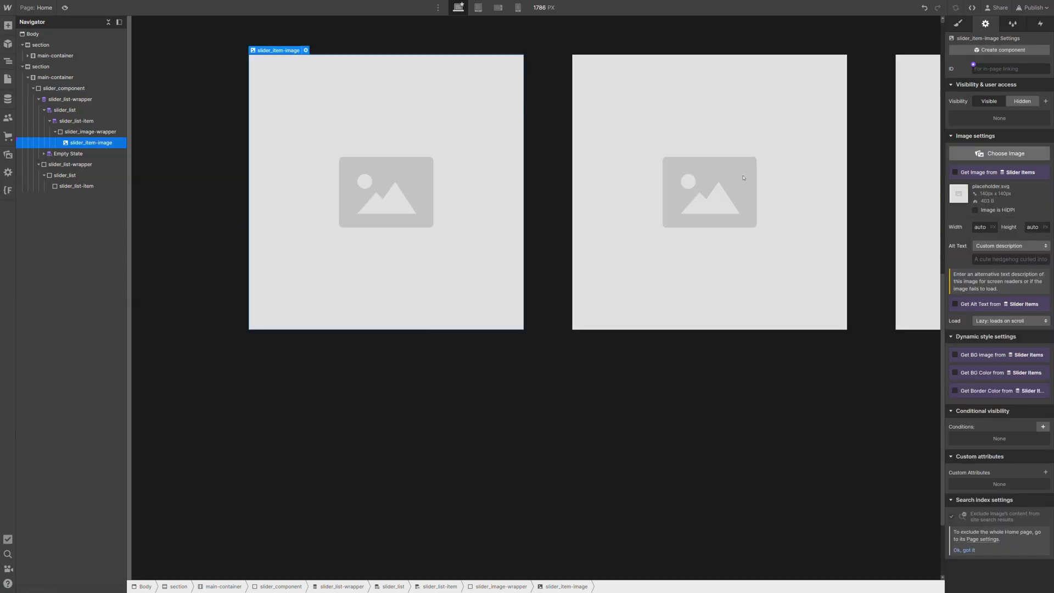
pyautogui.click(104, 134)
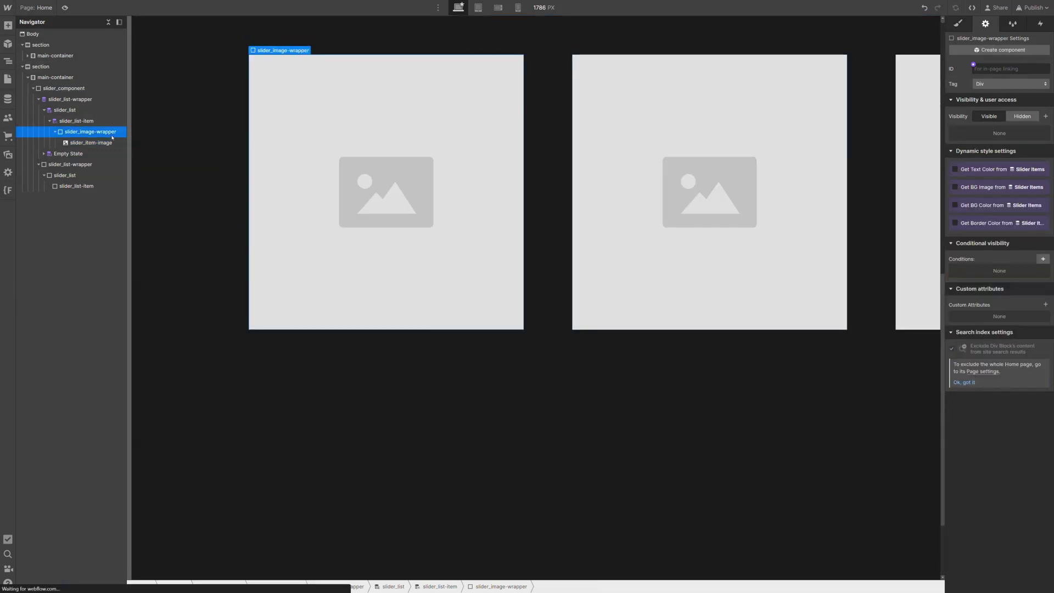
pyautogui.click(71, 186)
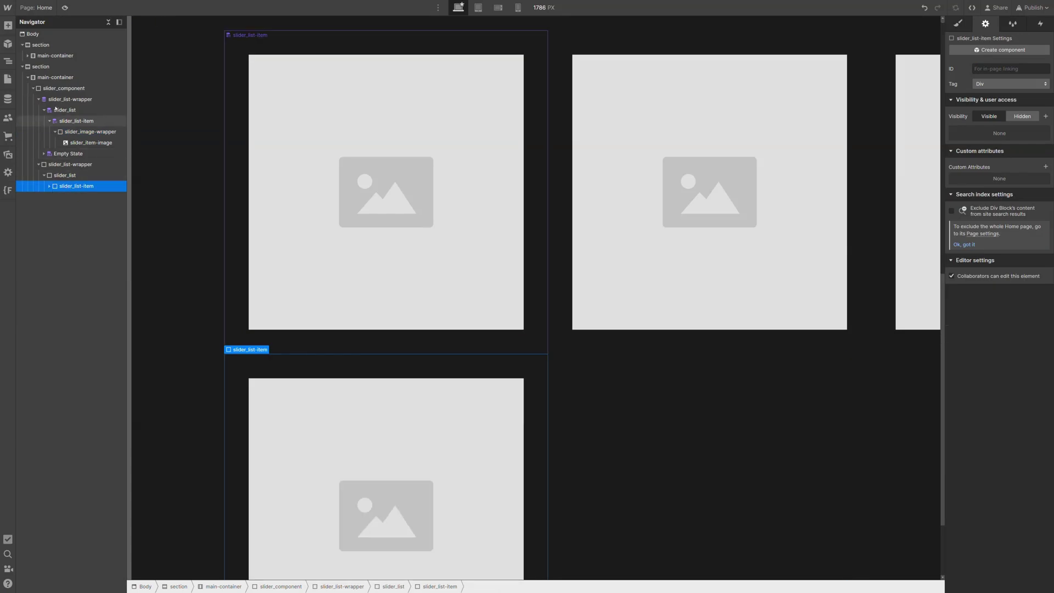
# Step: Delete the collection-based slider_list-wrapper from the second section and duplicate the static slider_list-item four times
pyautogui.click(57, 100)
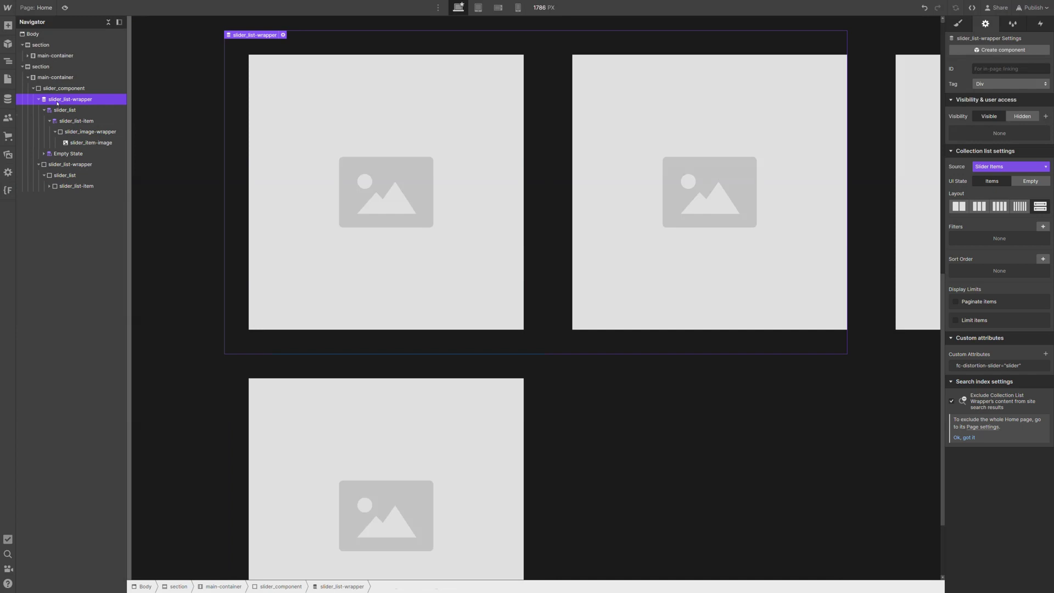
pyautogui.press('Delete')
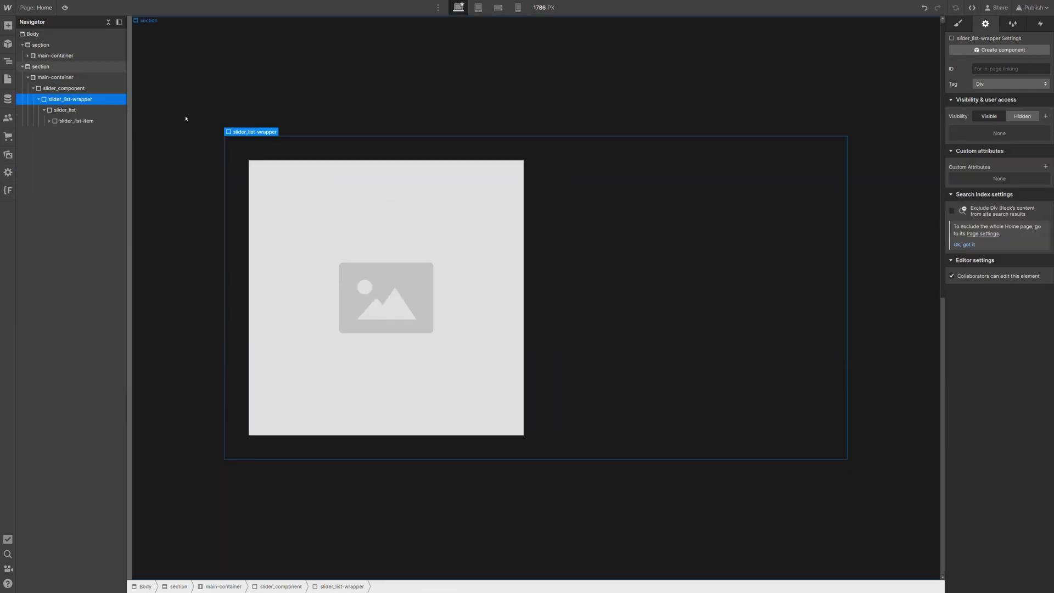
pyautogui.click(76, 121)
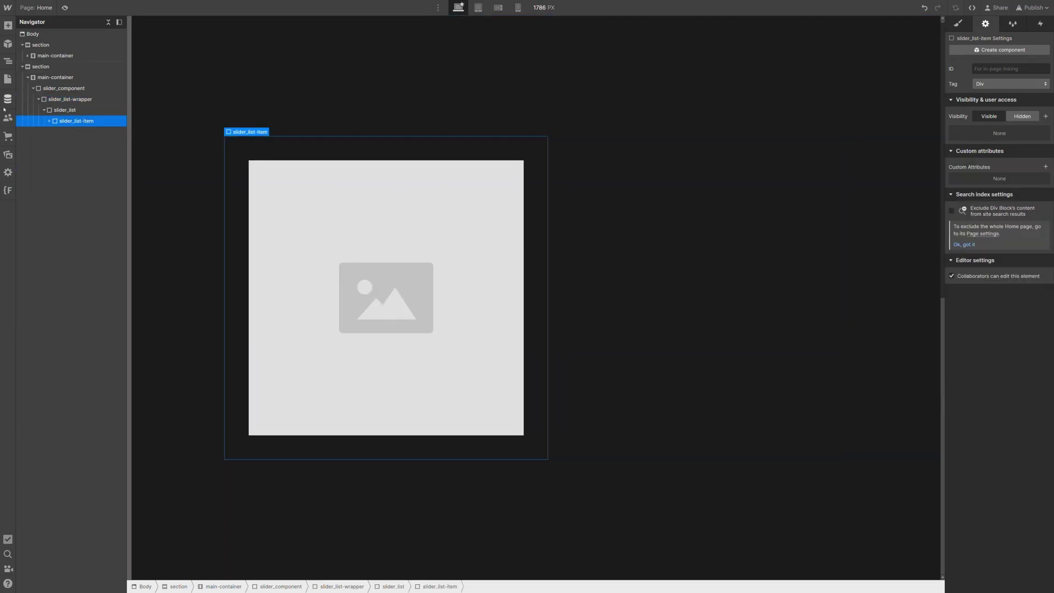
pyautogui.press('j')
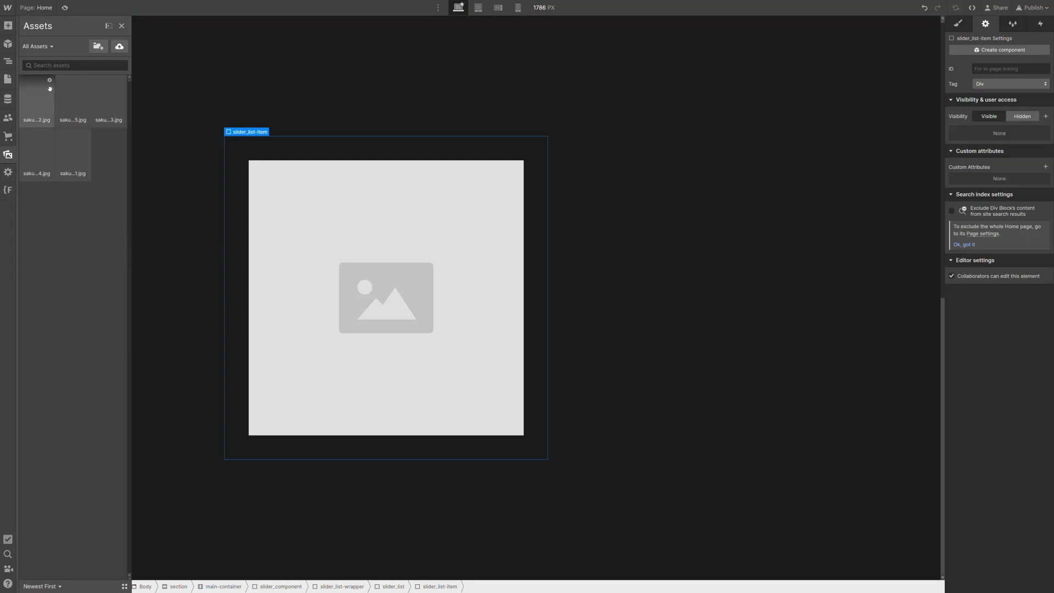
pyautogui.press('z')
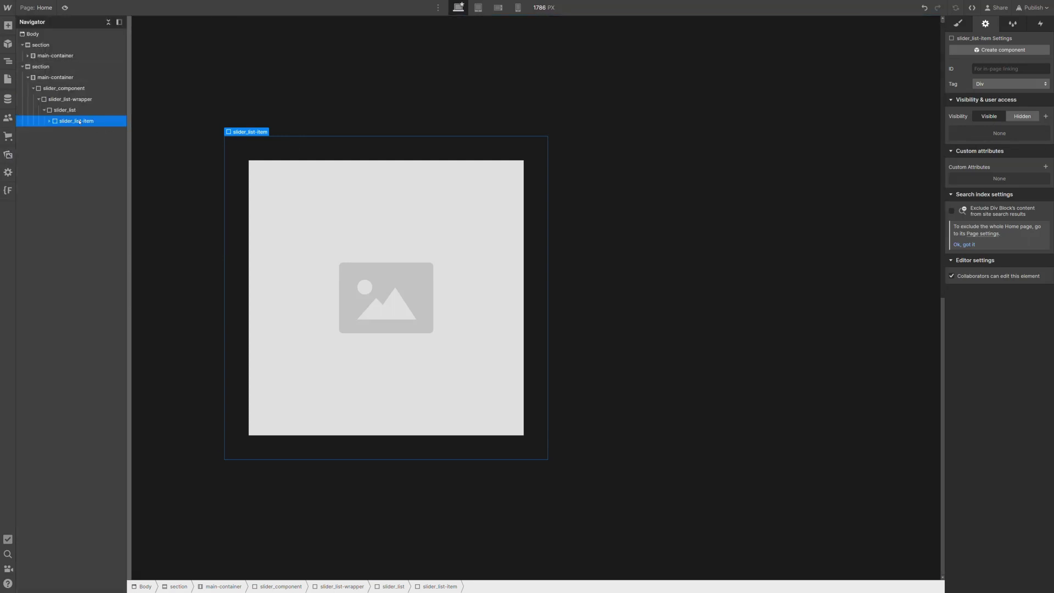
pyautogui.hotkey('ctrl', 'd')
pyautogui.hotkey('ctrl', 'd')
pyautogui.hotkey('ctrl', 'd')
pyautogui.hotkey('ctrl', 'd')
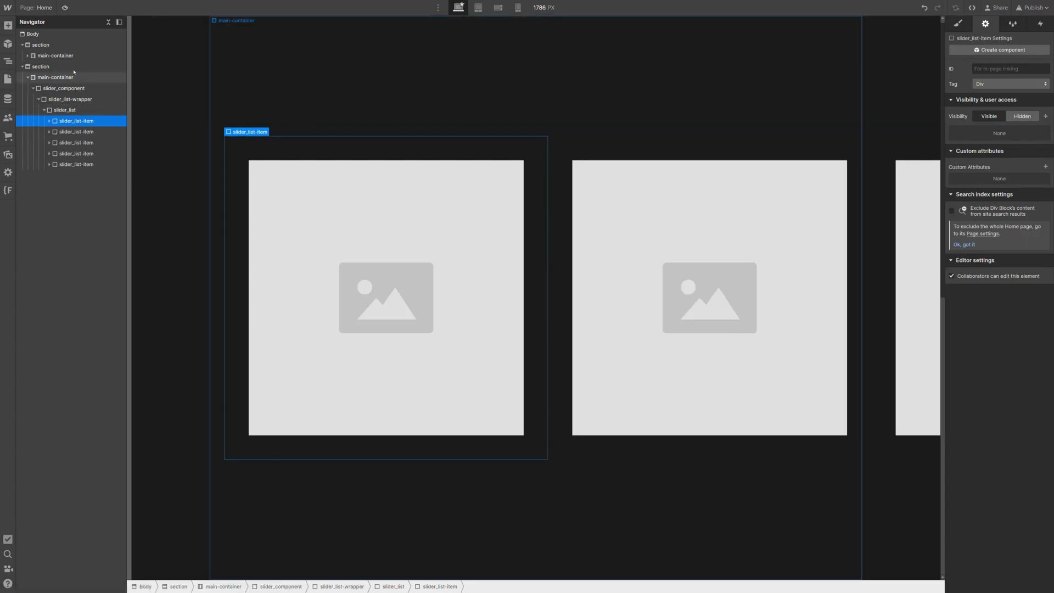
# Step: Expand the whole element tree and set the first static slider_item-image to sakura-2.jpg from the assets
pyautogui.click(735, 22)
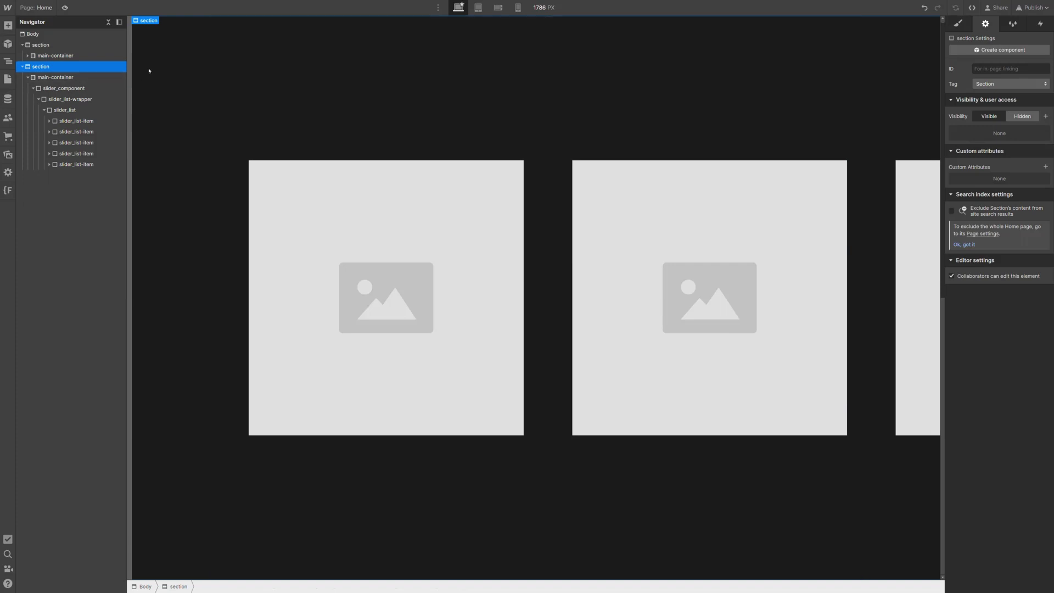
pyautogui.click(107, 22)
pyautogui.click(108, 22)
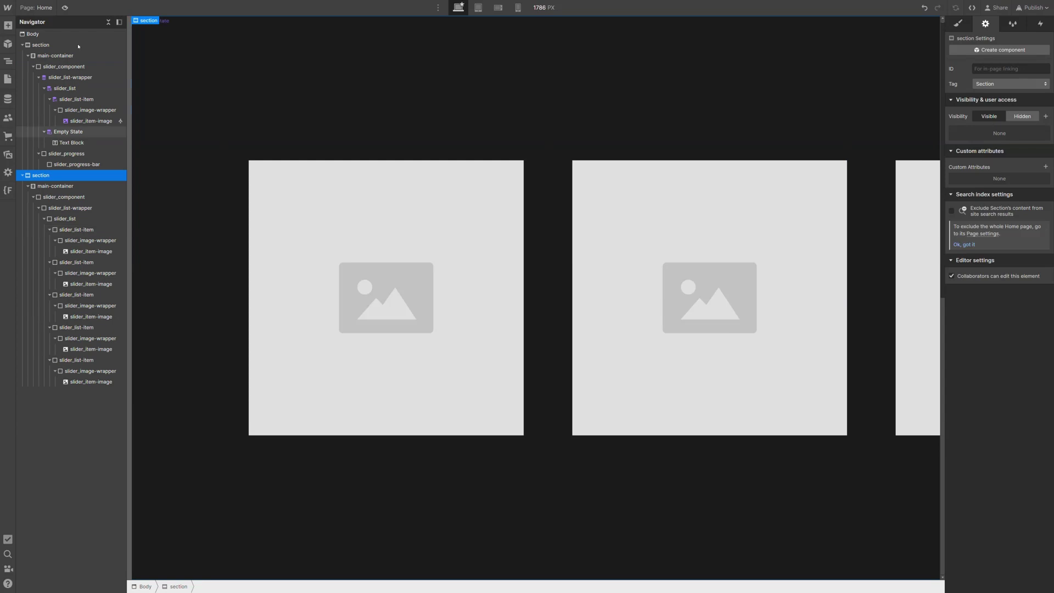
pyautogui.click(108, 22)
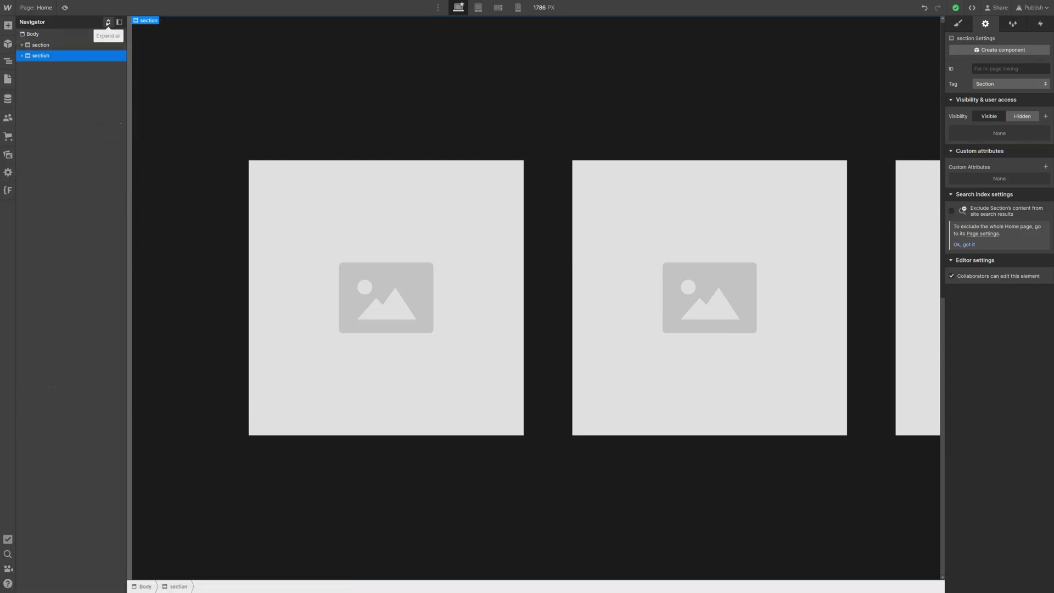
pyautogui.click(107, 22)
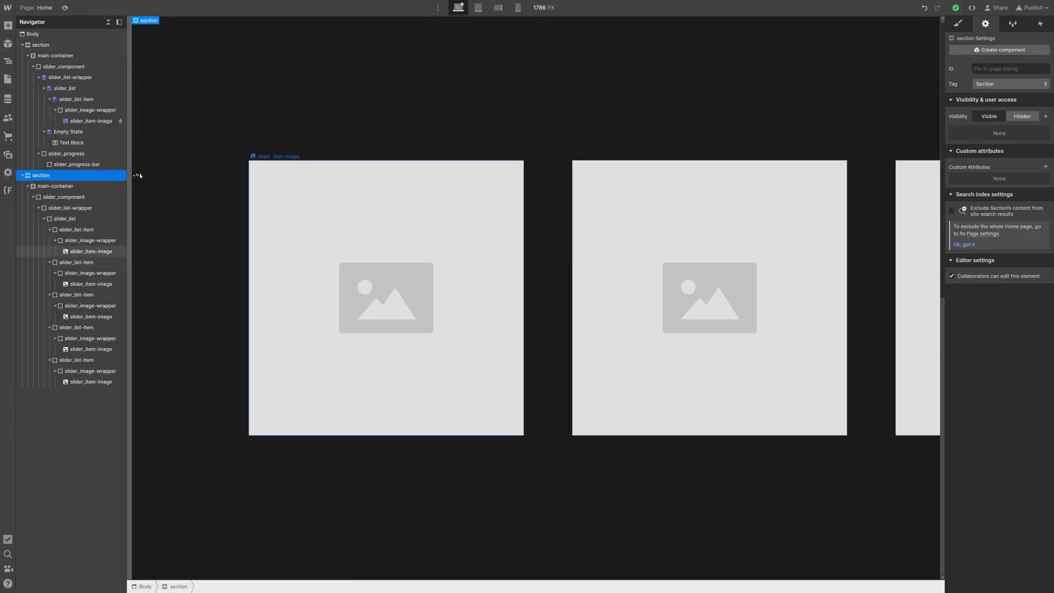
pyautogui.click(84, 254)
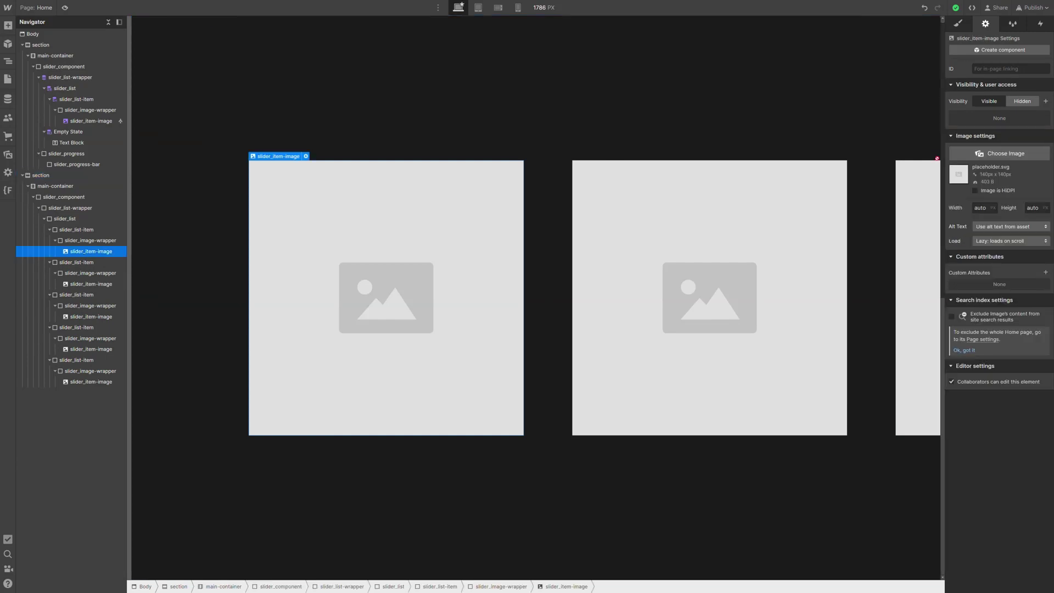
pyautogui.click(1006, 153)
pyautogui.click(42, 112)
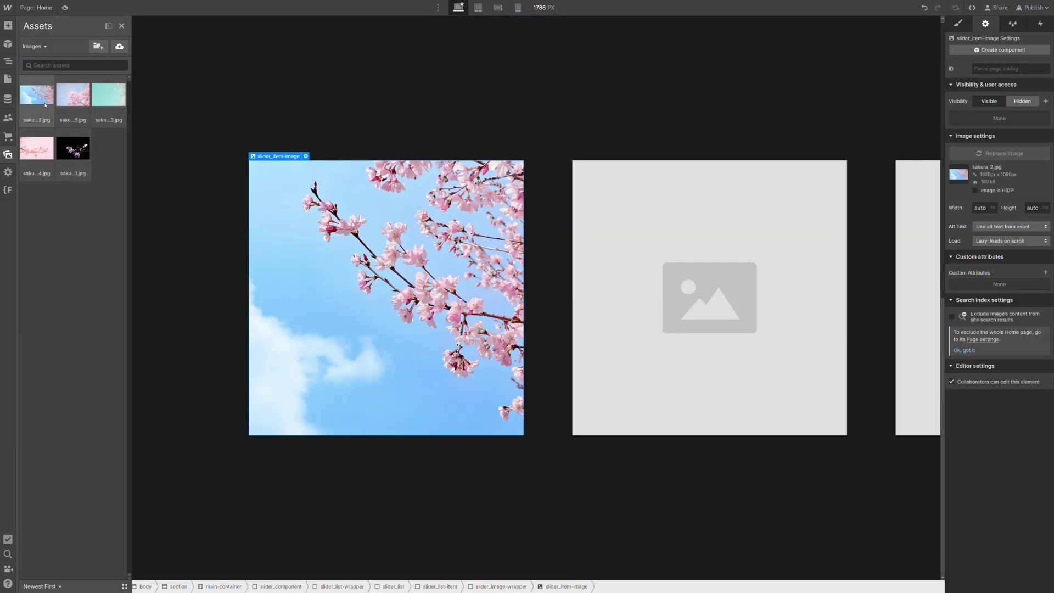
# Step: Set the second static slider_item-image to sakura-5.jpg and the third to sakura-3.jpg
pyautogui.click(91, 284)
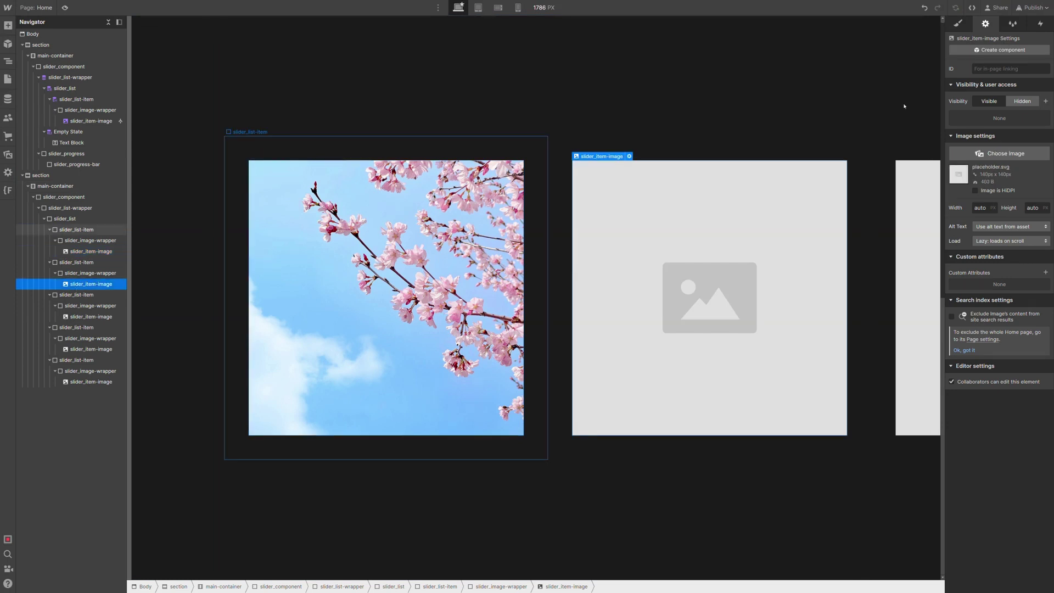
pyautogui.click(68, 125)
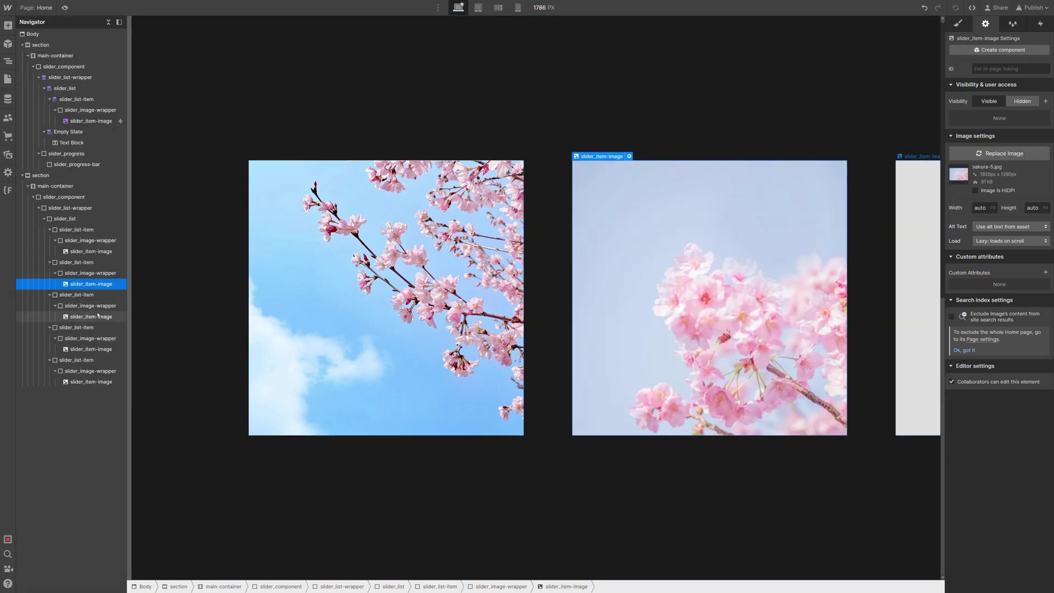
pyautogui.click(92, 316)
pyautogui.click(984, 157)
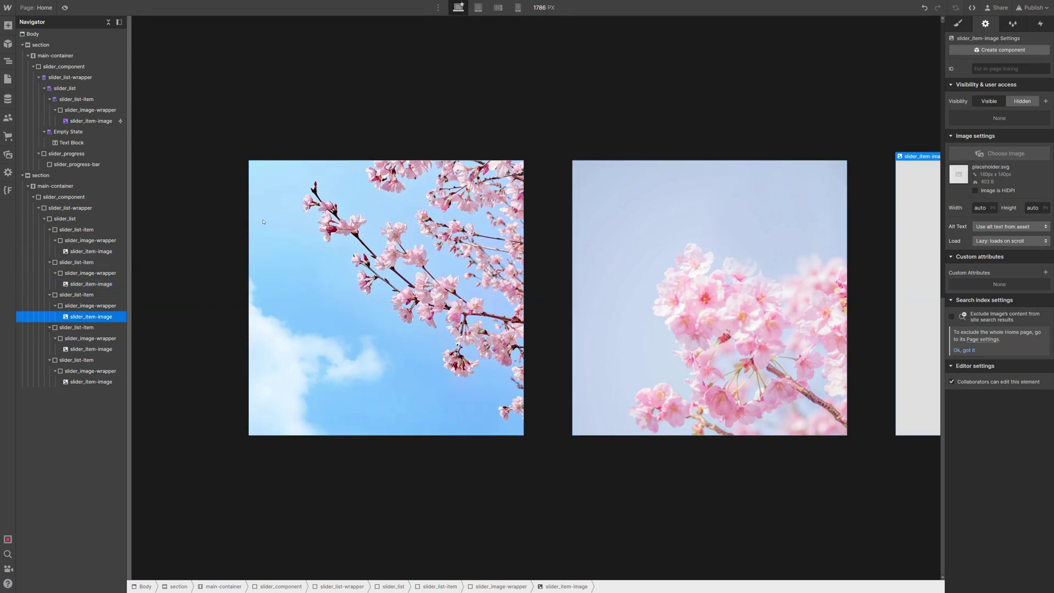
pyautogui.click(115, 112)
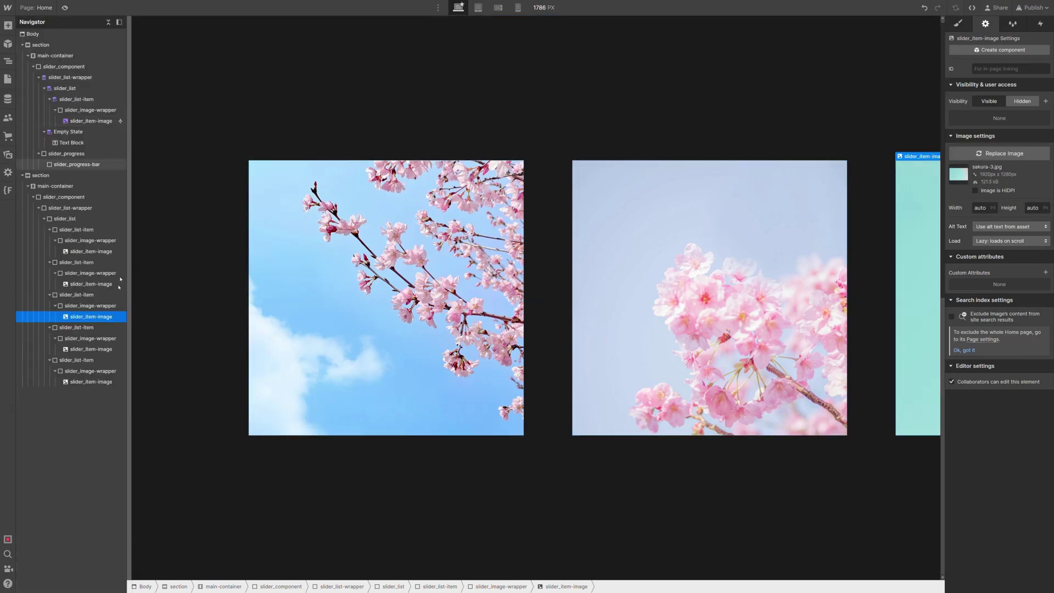
# Step: Set the fourth static slider_item-image to sakura-4.jpg and the fifth to sakura-1.jpg
pyautogui.click(89, 349)
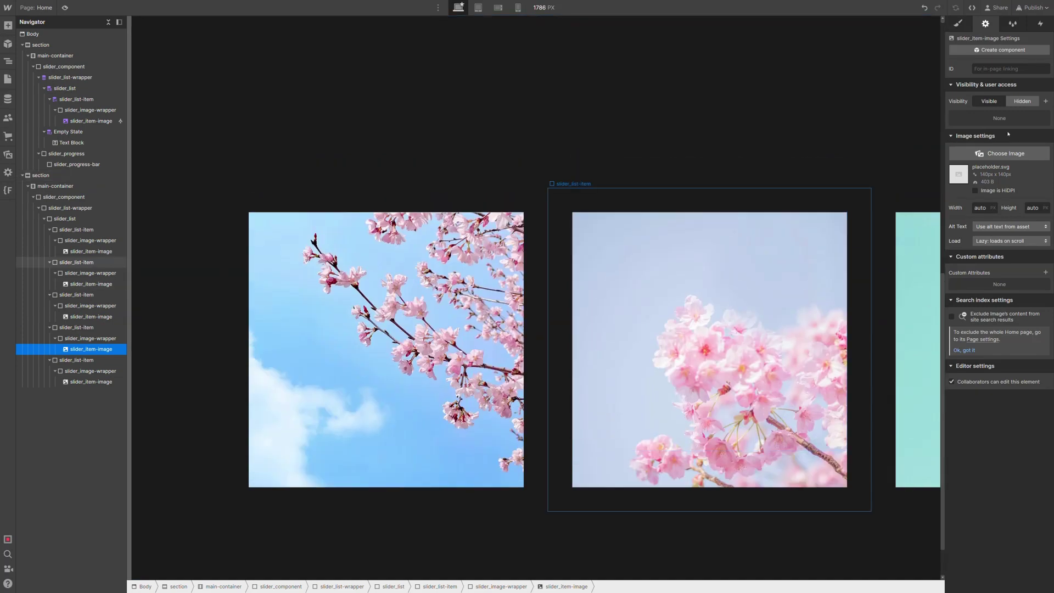
pyautogui.click(1017, 154)
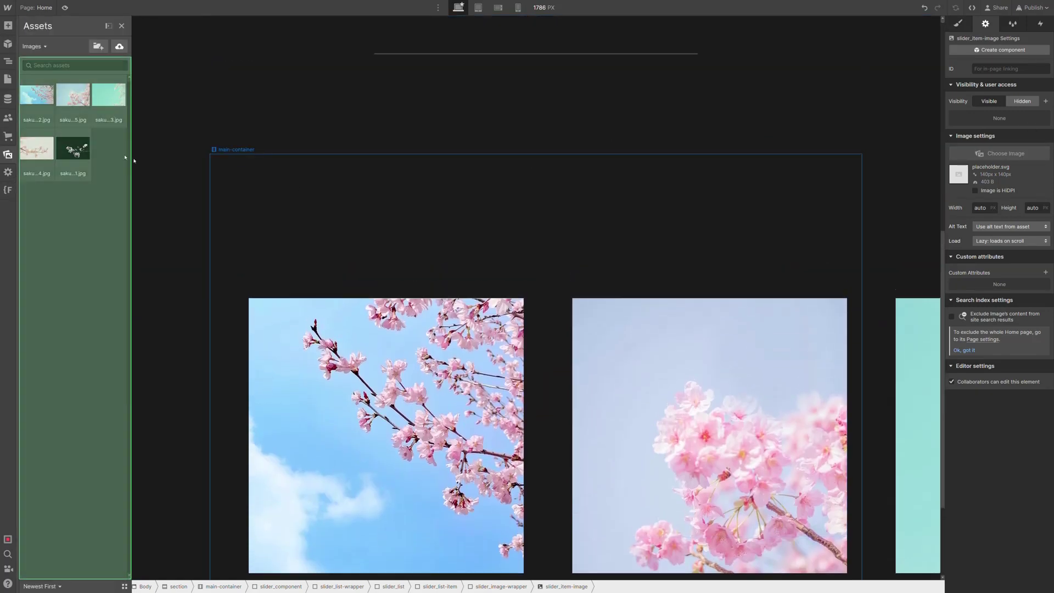
pyautogui.click(37, 171)
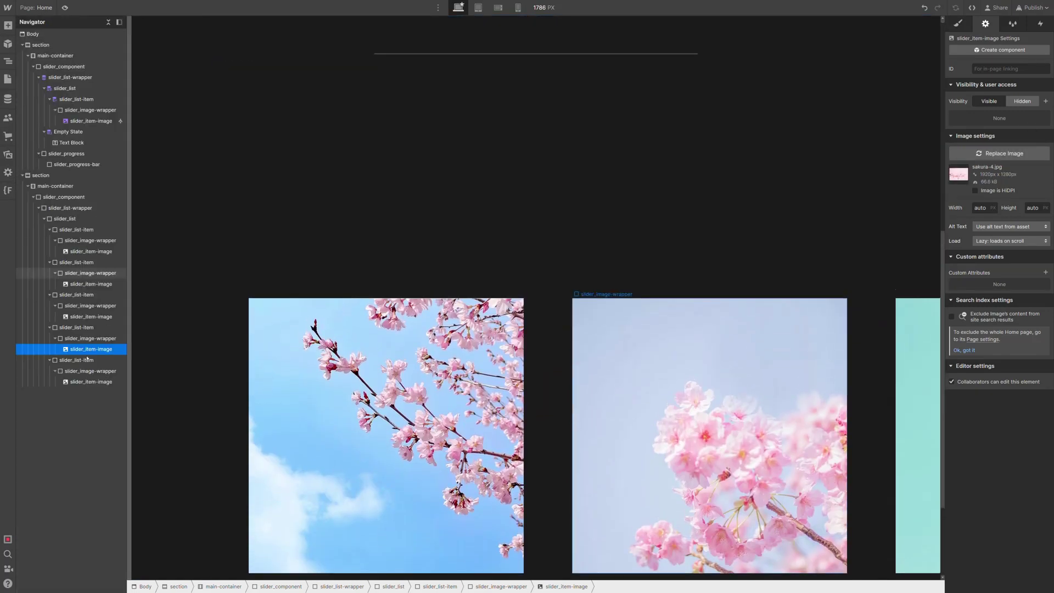
pyautogui.click(999, 153)
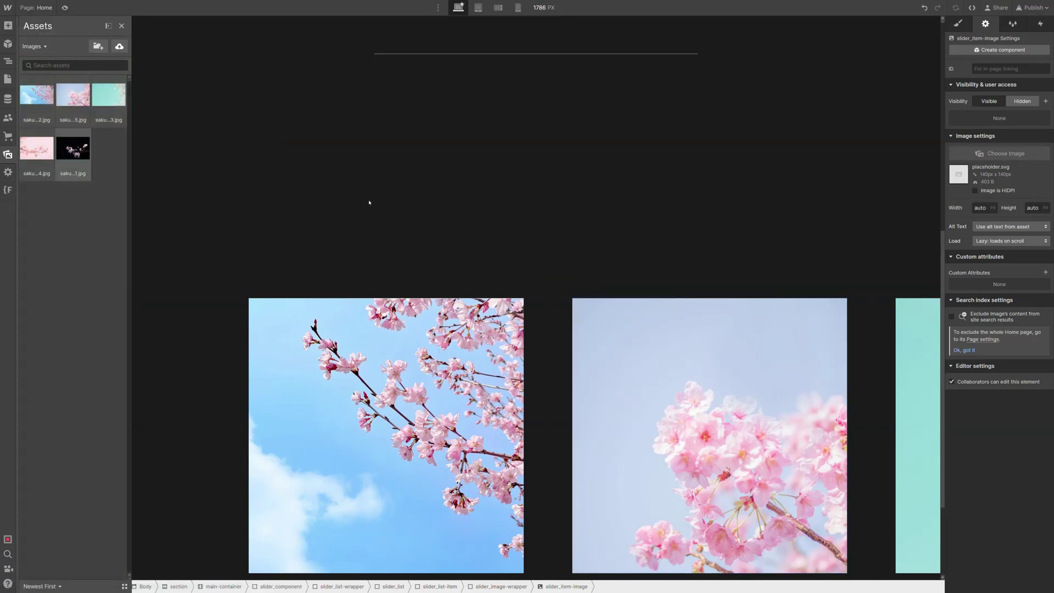
pyautogui.click(365, 202)
pyautogui.scroll(-3, 170, 149)
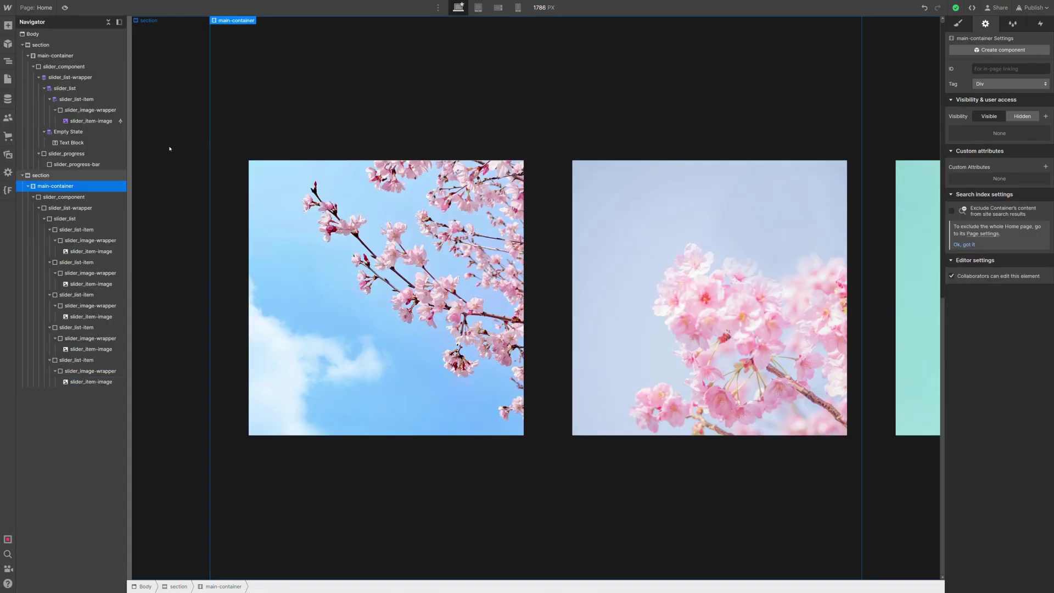
# Step: Consult the attribute documentation and remove the speed, strength, scale and distortion custom attributes from the second section's slider_component
pyautogui.hotkey('ctrl', 'Tab')
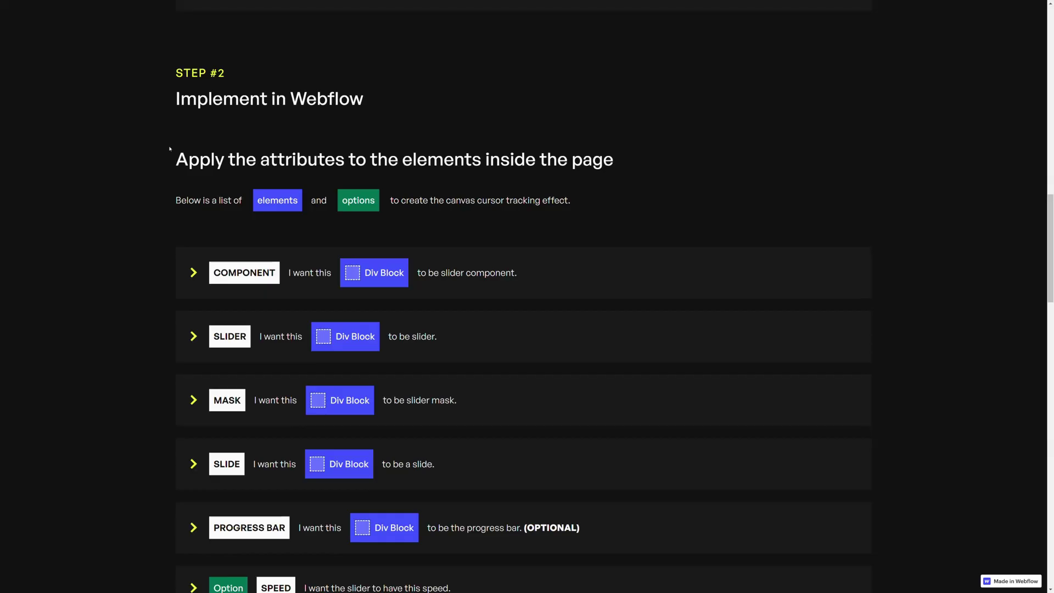
pyautogui.scroll(-1, 170, 150)
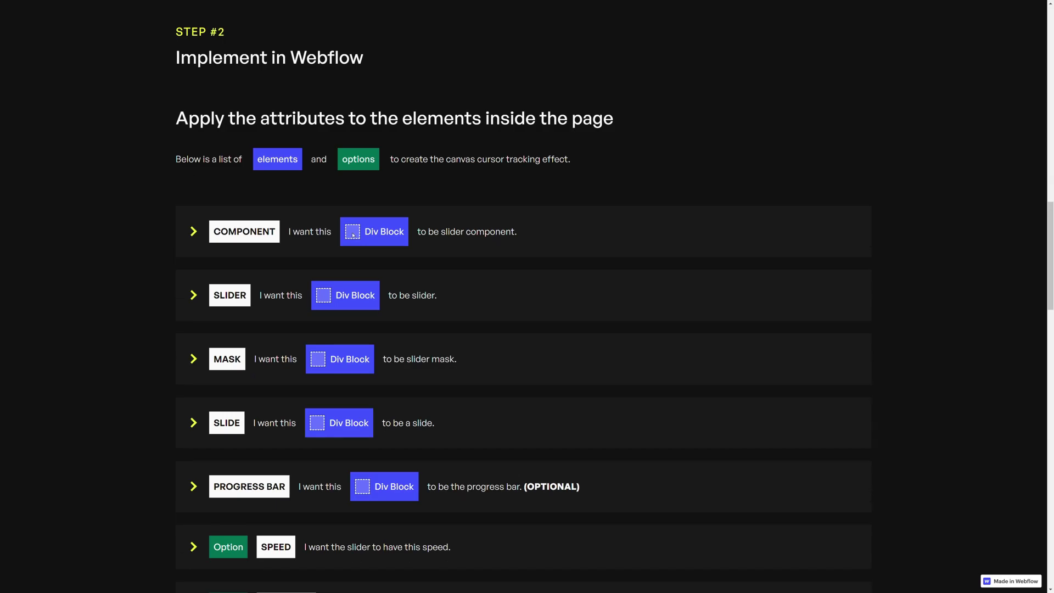
pyautogui.hotkey('ctrl', 'Tab')
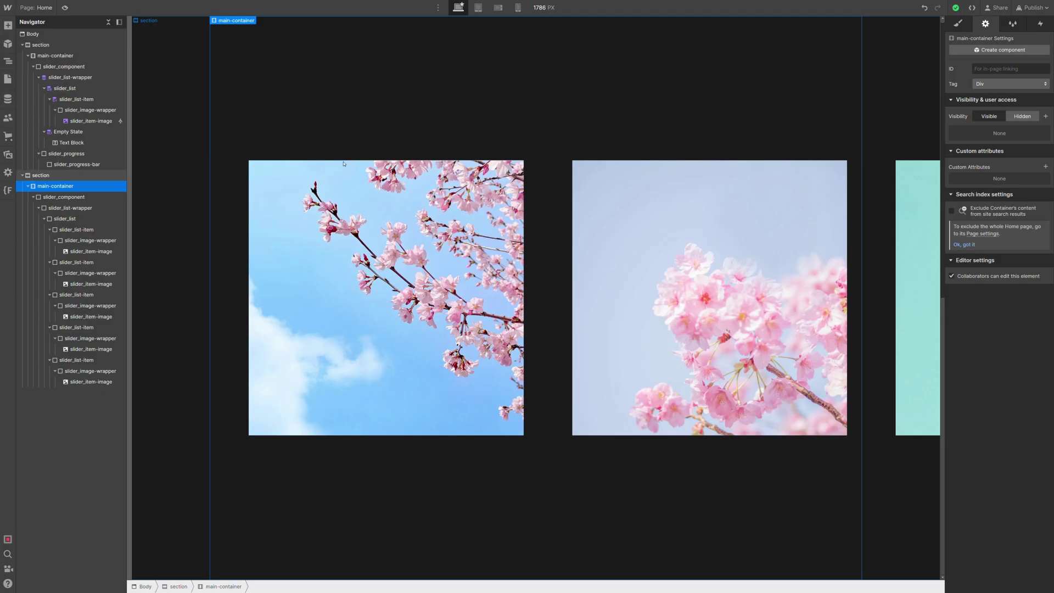
pyautogui.click(63, 197)
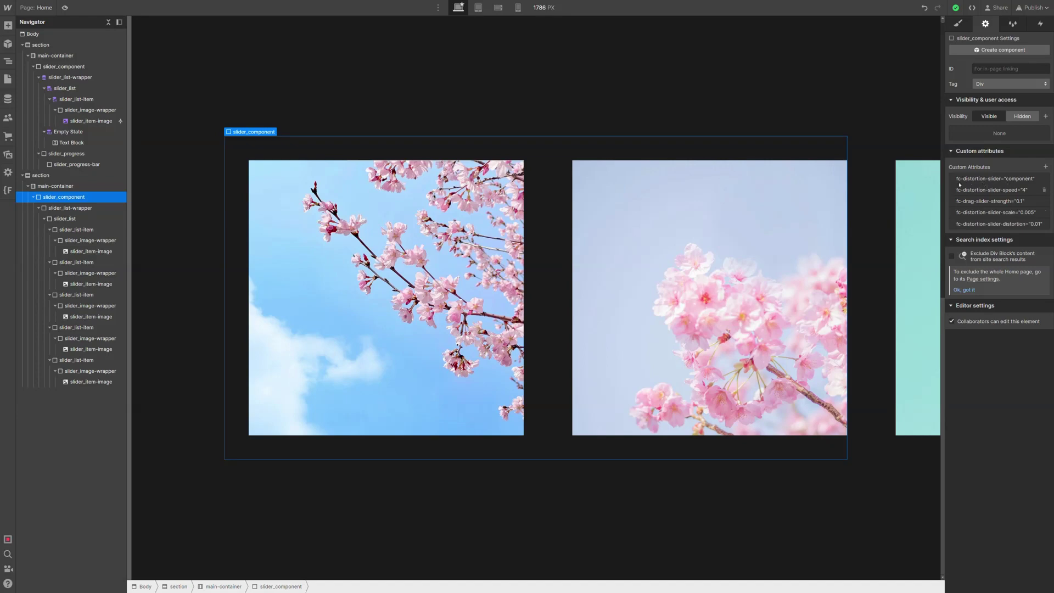
pyautogui.click(1044, 191)
pyautogui.click(1045, 191)
pyautogui.click(1045, 191)
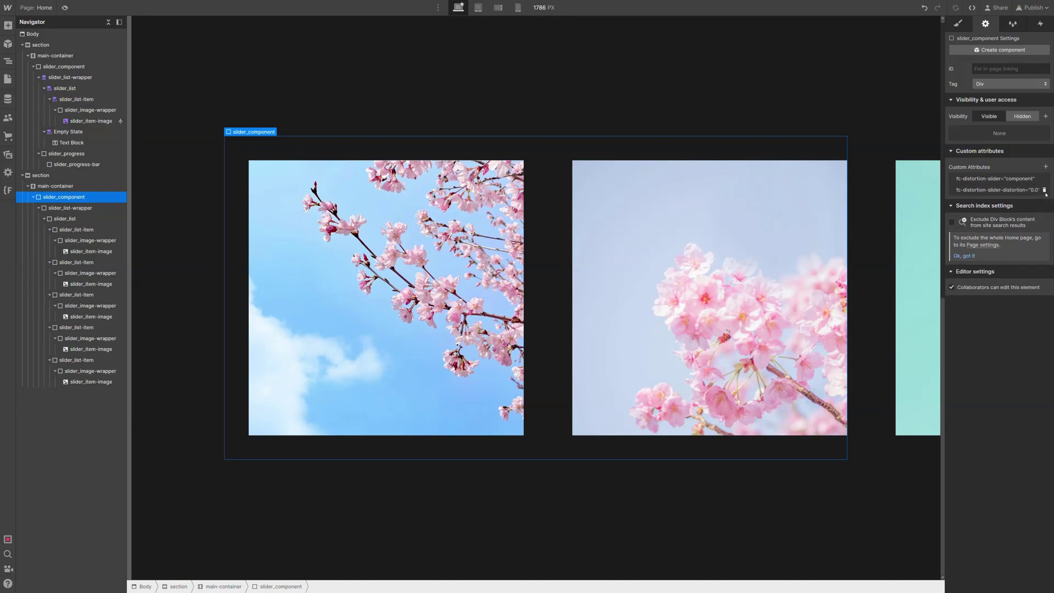
pyautogui.click(1044, 190)
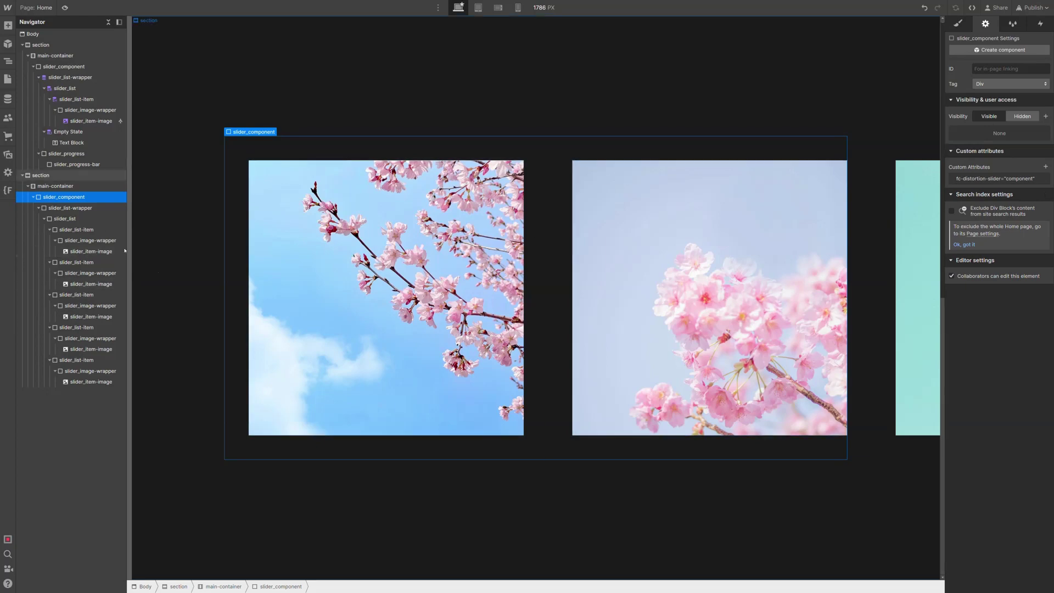
# Step: Add the documented custom attribute fc-distortion-slider with the value slider to the static slider_list-wrapper
pyautogui.click(82, 208)
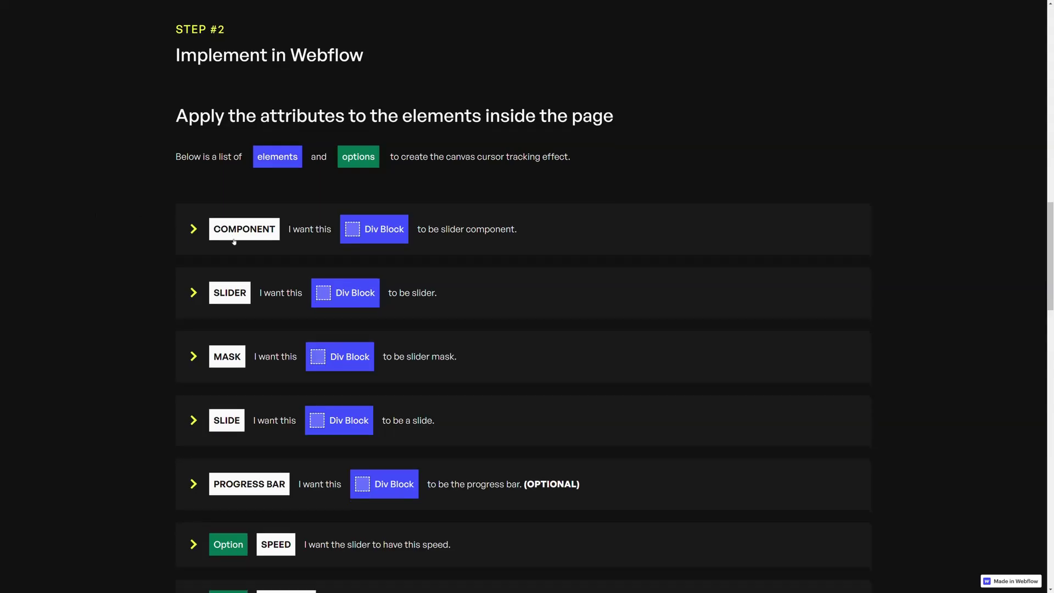
pyautogui.scroll(-2, 291, 214)
pyautogui.click(288, 212)
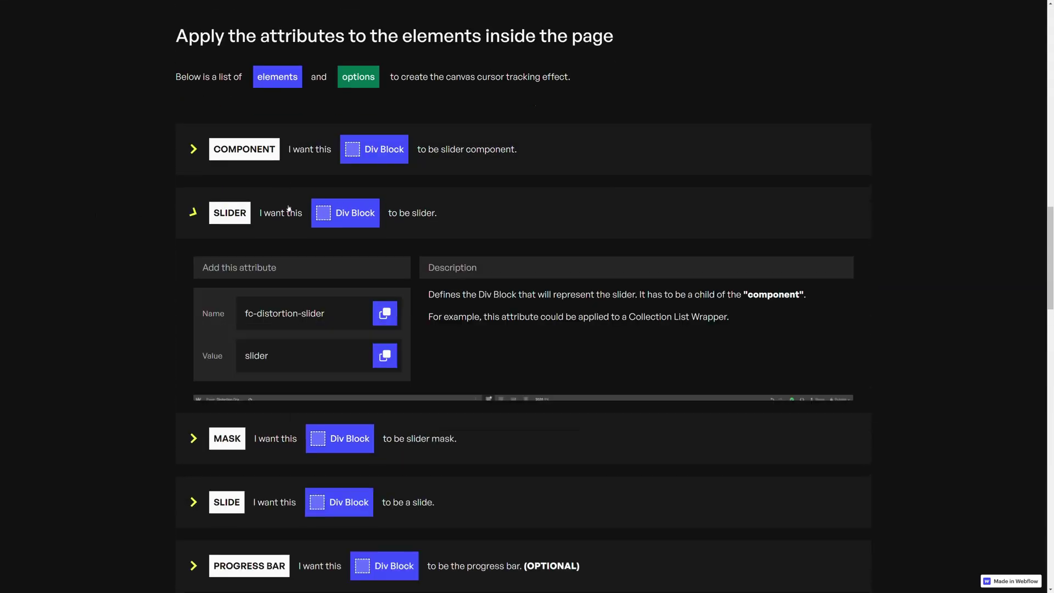
pyautogui.scroll(-1, 340, 247)
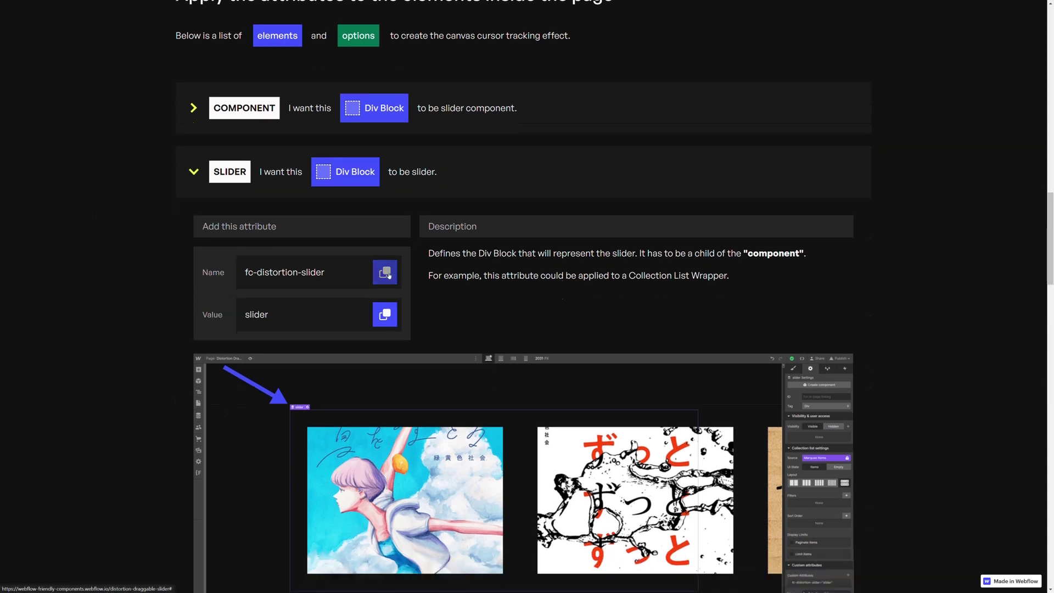
pyautogui.click(385, 273)
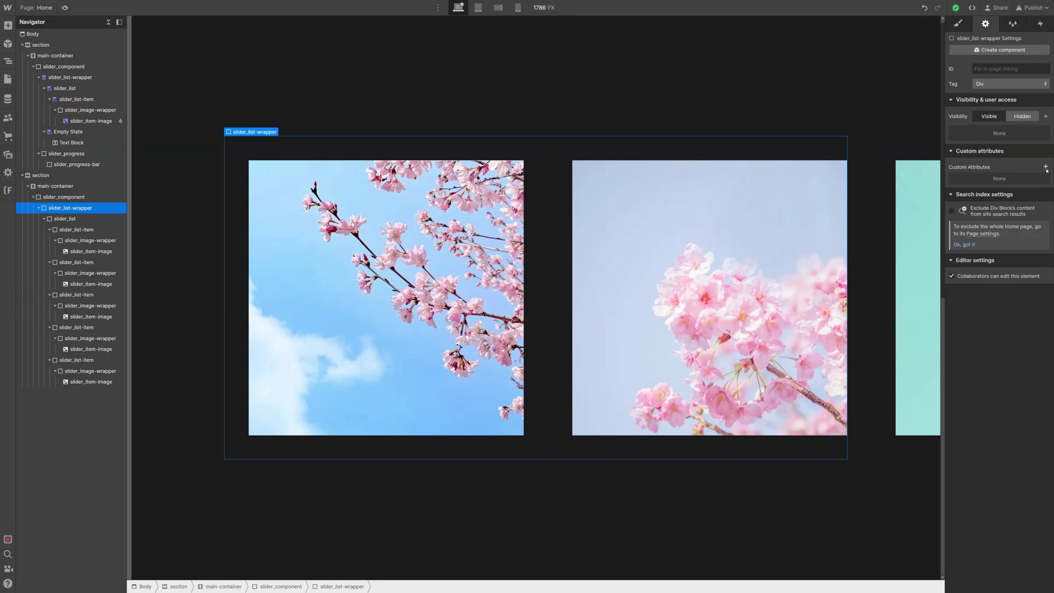
pyautogui.click(1046, 166)
pyautogui.hotkey('ctrl', 'v')
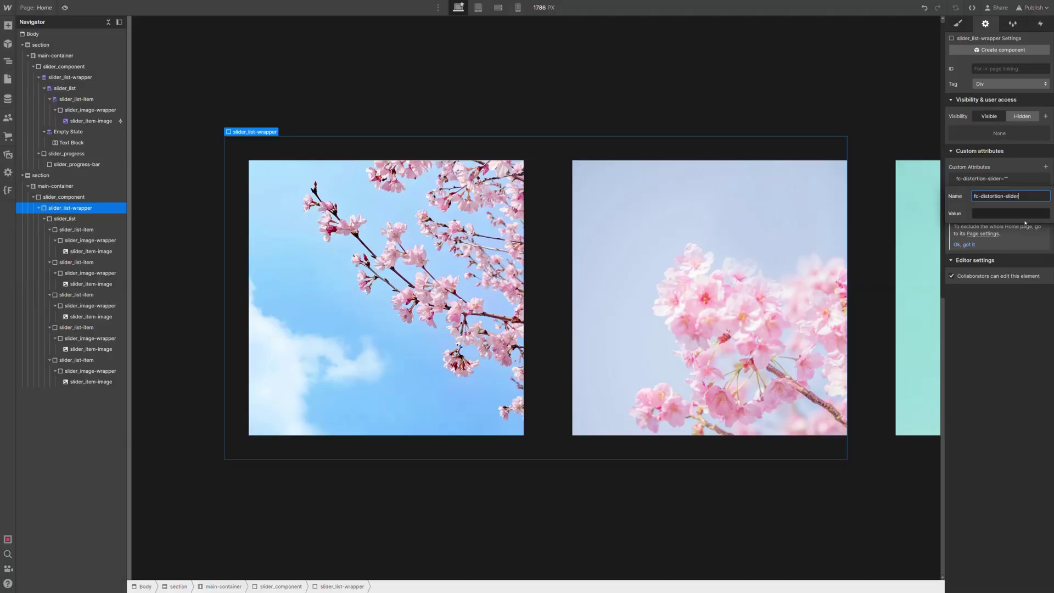
pyautogui.click(1015, 213)
pyautogui.hotkey('ctrl', 'v')
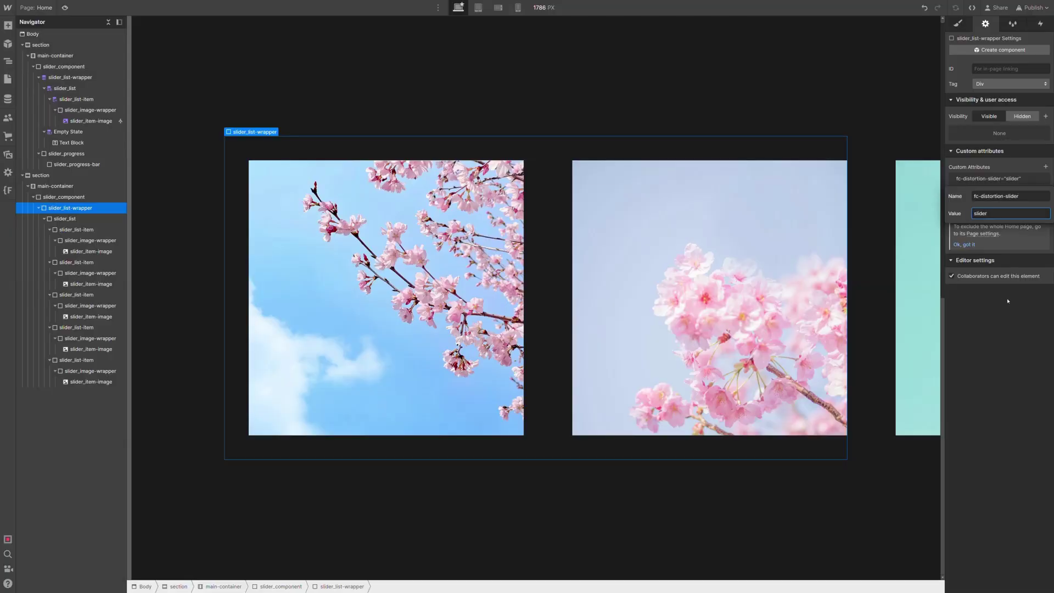
pyautogui.press('Return')
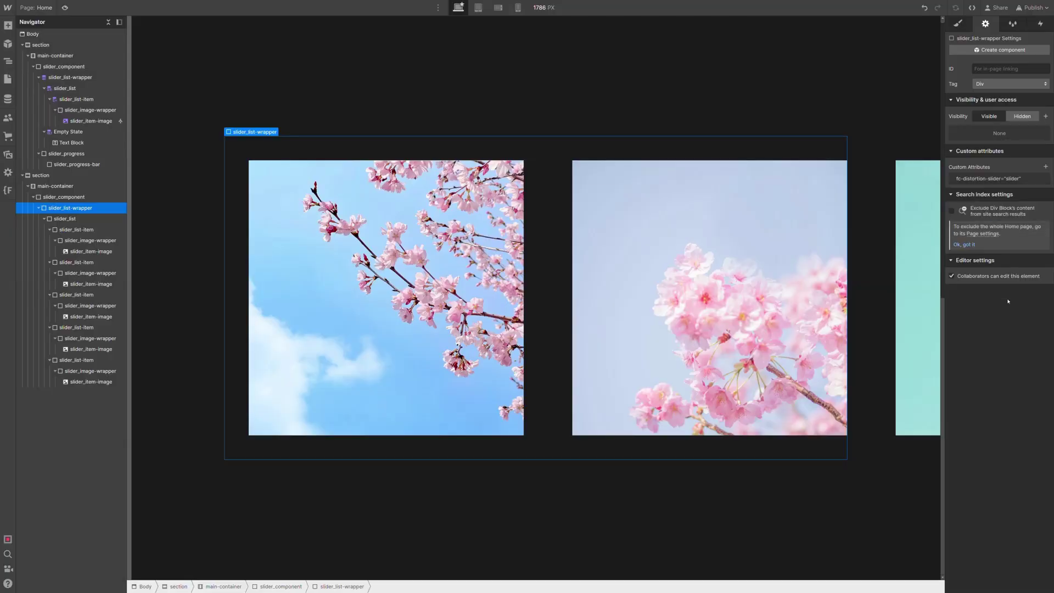
# Step: Look up the mask attribute in the documentation and add a custom attribute named fc-distortion-slider to the static slider_list
pyautogui.click(83, 221)
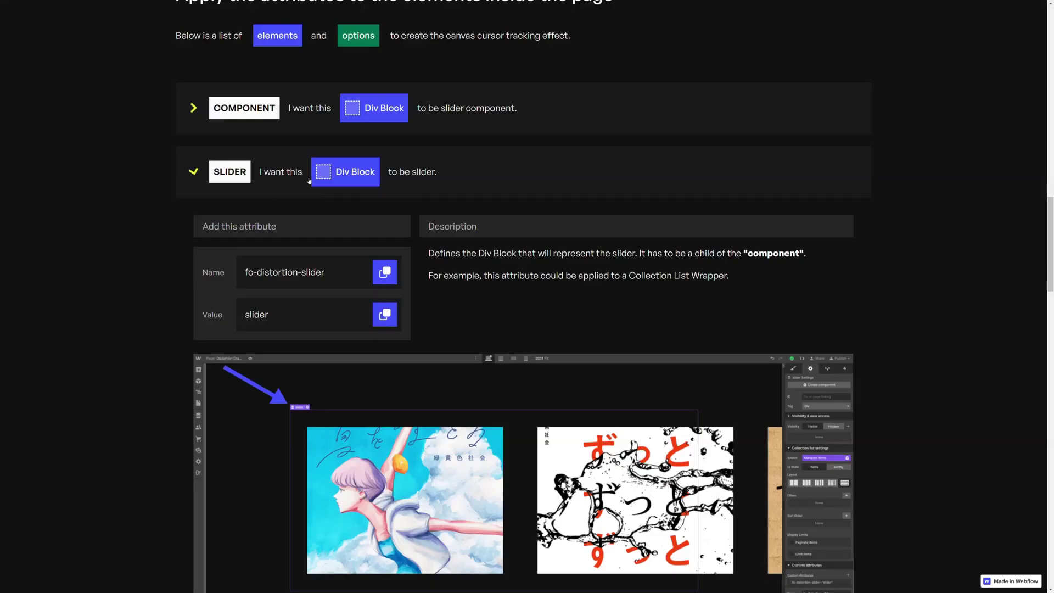
pyautogui.click(311, 175)
pyautogui.scroll(-1, 312, 187)
pyautogui.click(311, 187)
pyautogui.scroll(-1, 392, 209)
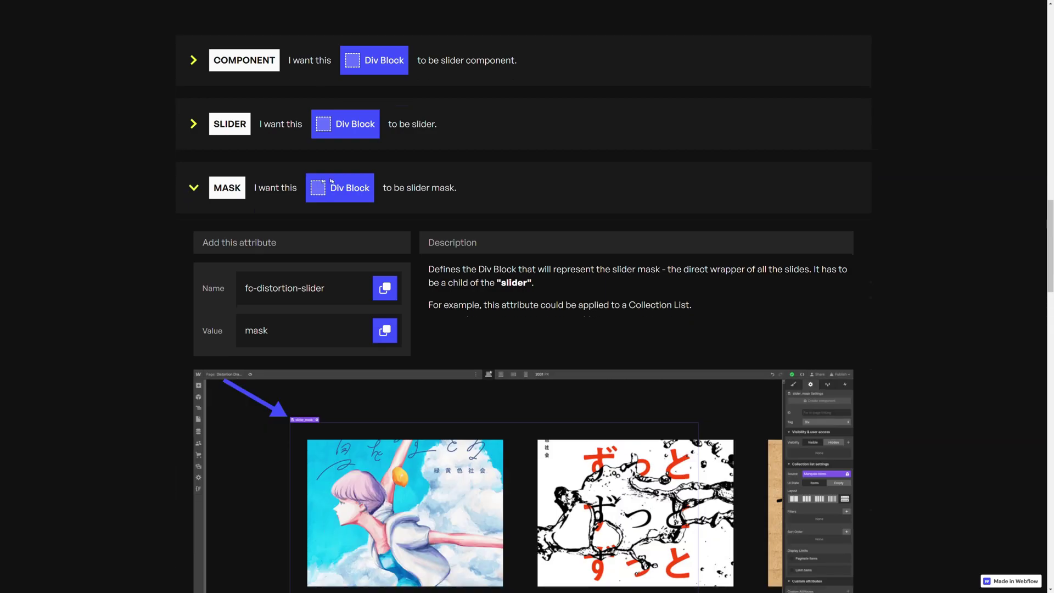
pyautogui.click(392, 209)
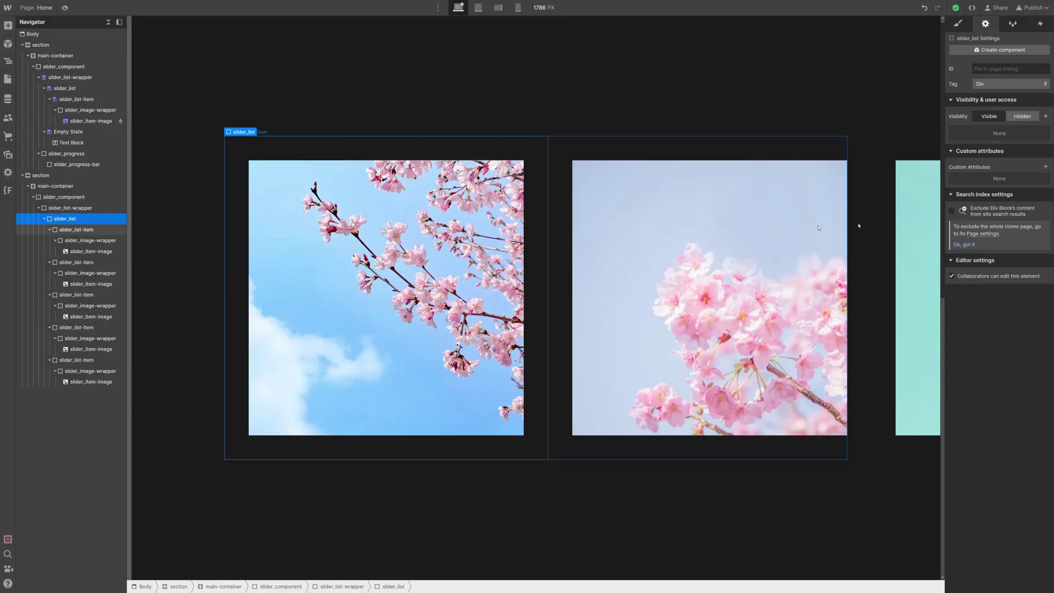
pyautogui.click(1044, 169)
pyautogui.hotkey('ctrl', 'v')
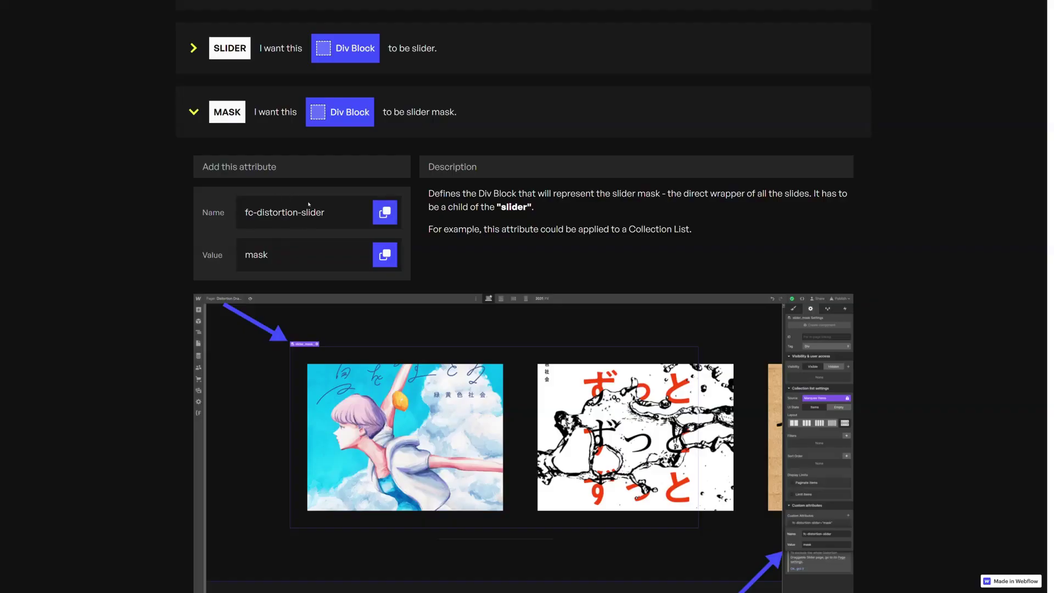
# Step: Set the value of the static slider_list's fc-distortion-slider attribute to mask, as documented
pyautogui.click(385, 255)
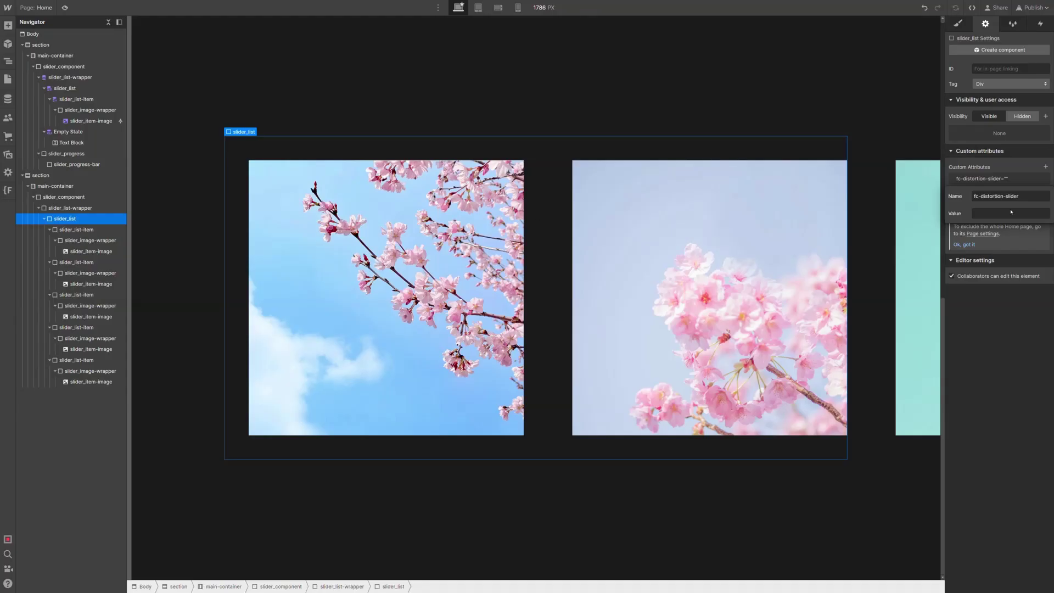
pyautogui.click(1010, 213)
pyautogui.hotkey('ctrl', 'v')
pyautogui.press('Return')
pyautogui.click(78, 207)
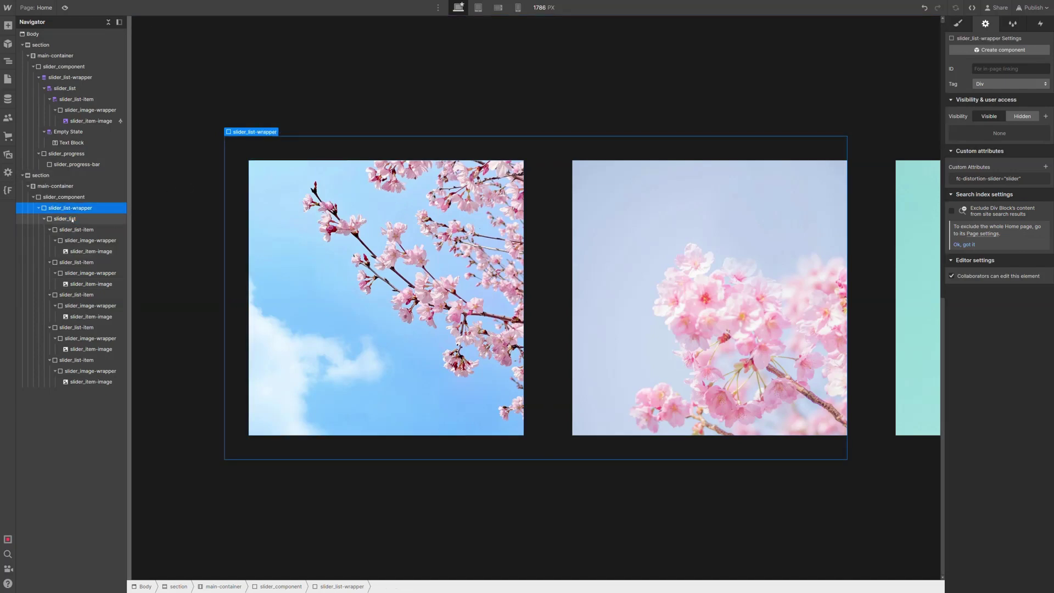
pyautogui.click(72, 219)
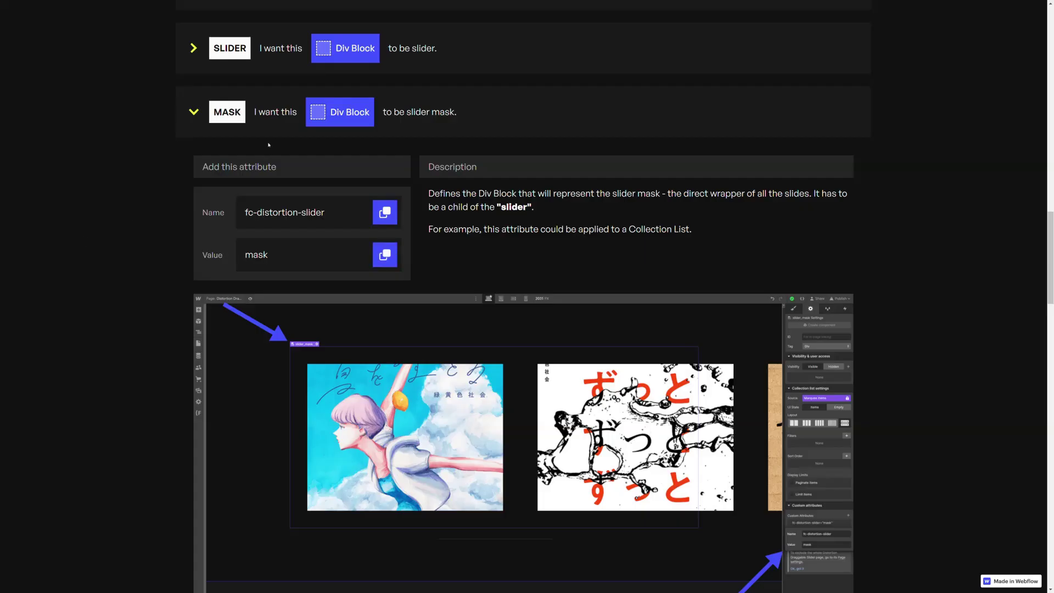
# Step: Look up the slide attribute in the documentation and add a custom attribute named fc-distortion-slider to the first static slider_list-item
pyautogui.click(290, 117)
pyautogui.scroll(-1, 256, 142)
pyautogui.click(255, 142)
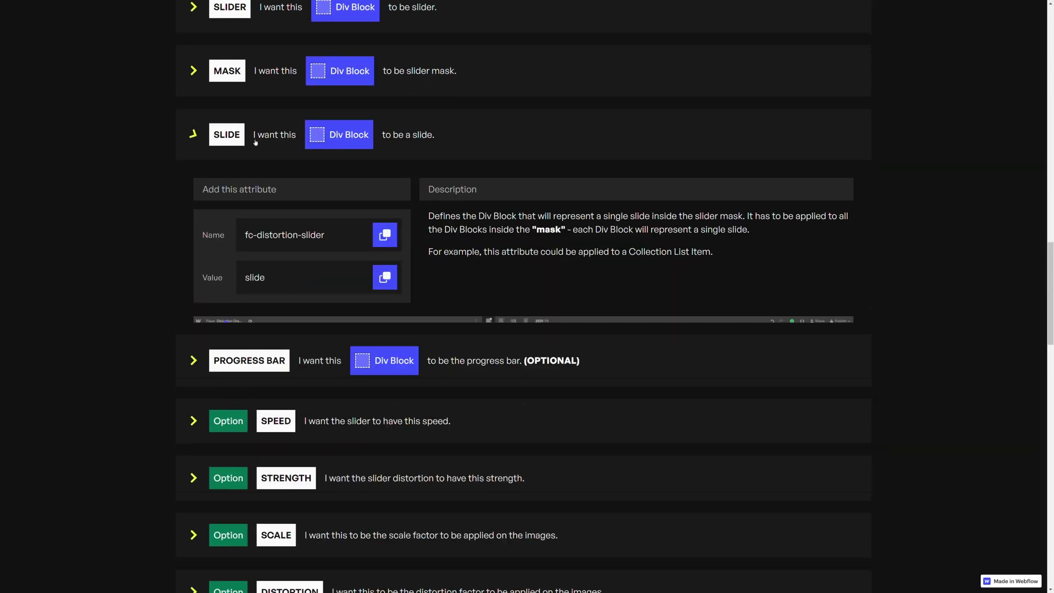
pyautogui.click(385, 241)
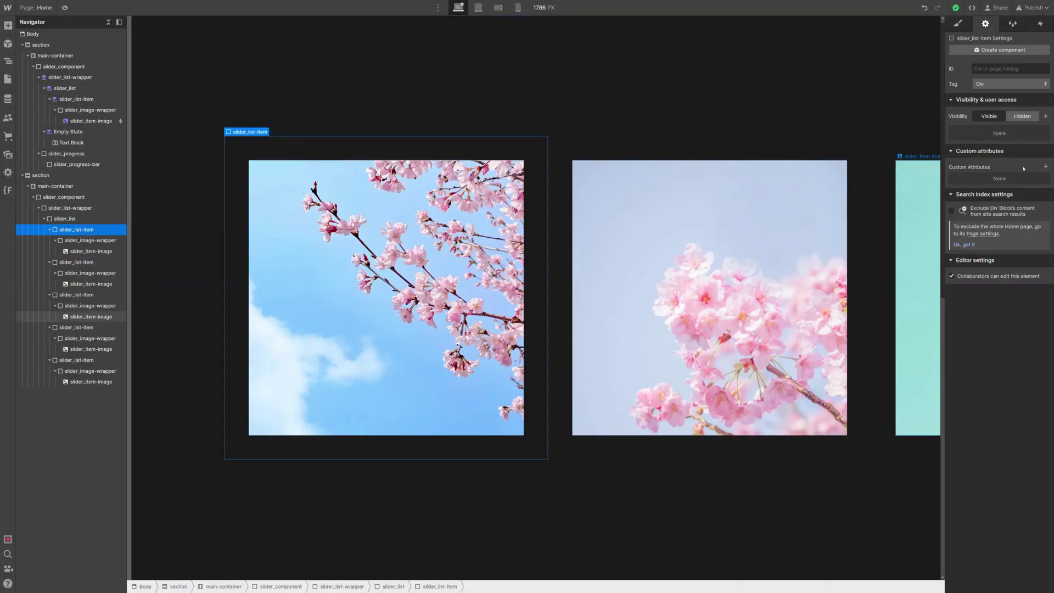
pyautogui.click(1046, 166)
pyautogui.hotkey('ctrl', 'v')
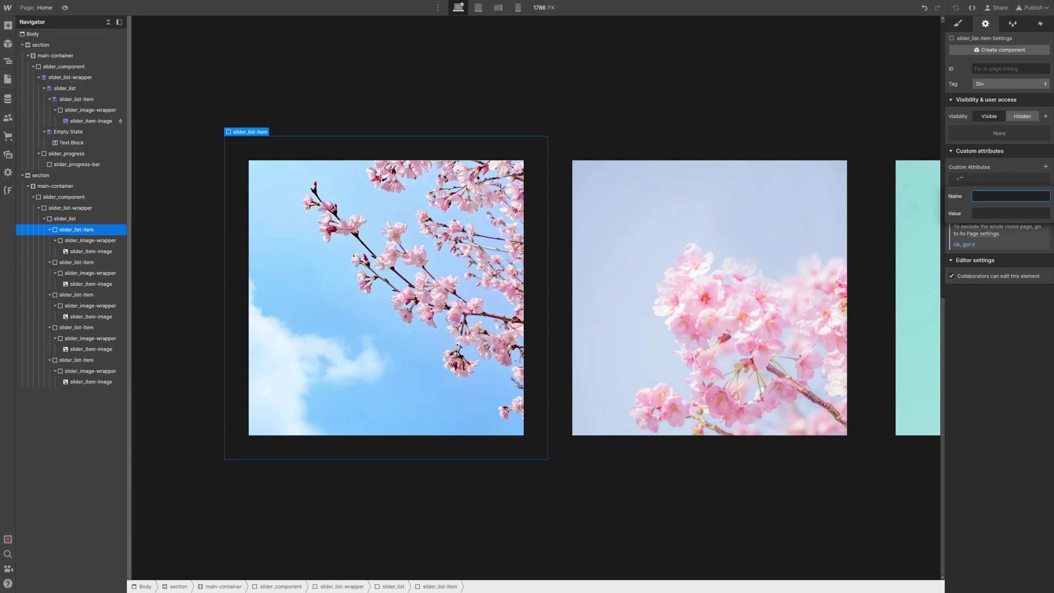
pyautogui.press('Return')
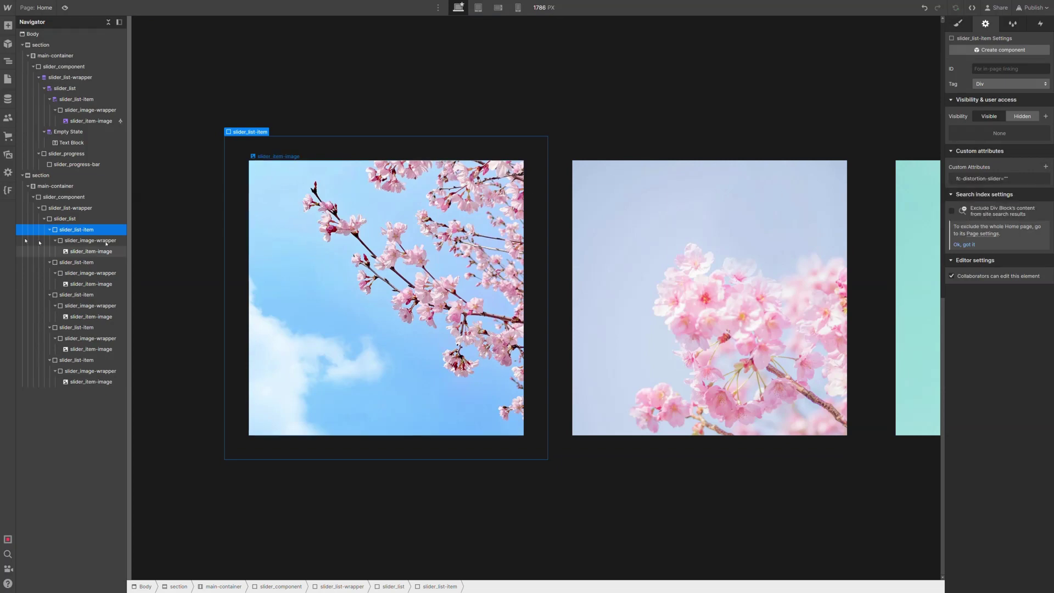
# Step: Add a custom attribute named fc-distortion-slider to the second and third static slider_list-items, leaving the values empty
pyautogui.click(69, 263)
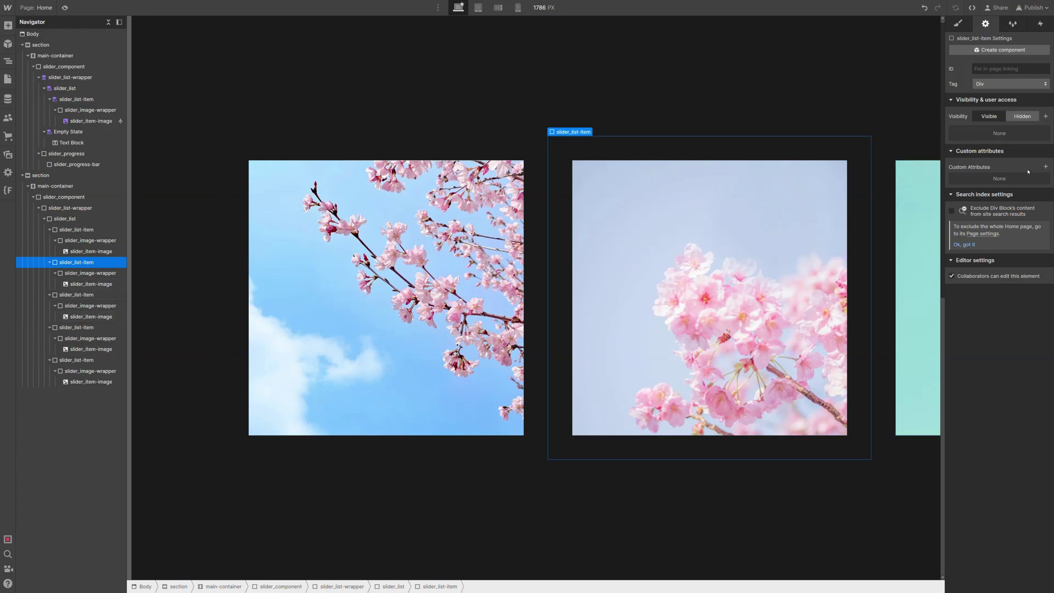
pyautogui.click(1044, 167)
pyautogui.hotkey('ctrl', 'v')
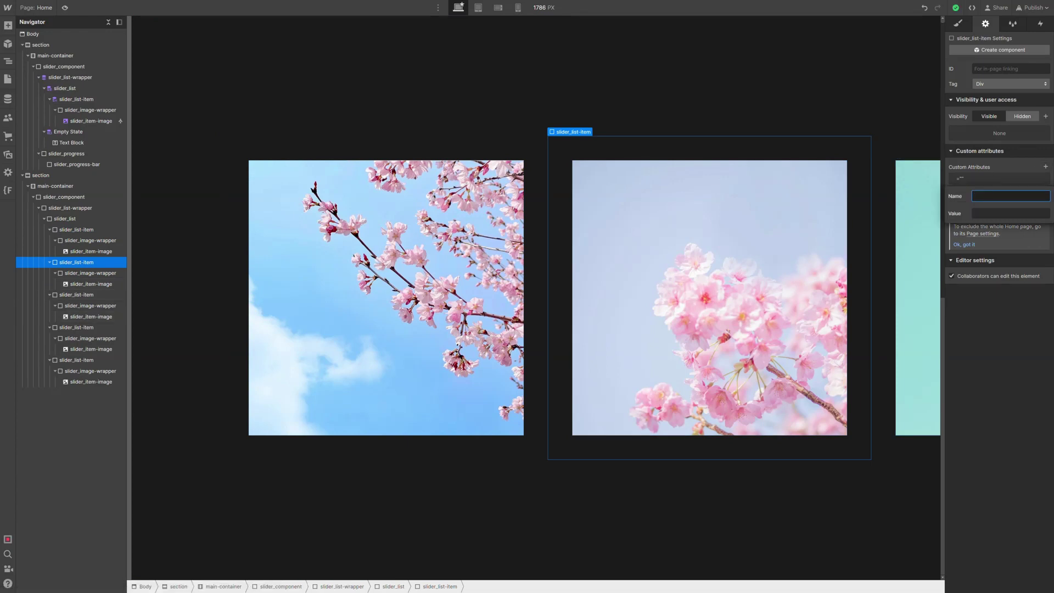
pyautogui.press('Return')
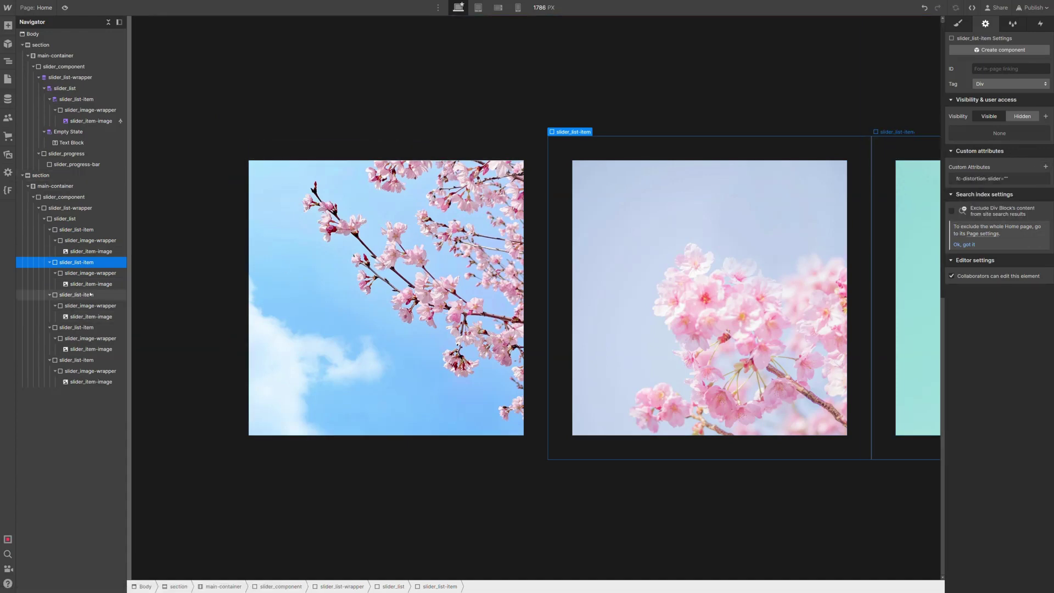
pyautogui.click(881, 170)
pyautogui.click(1044, 167)
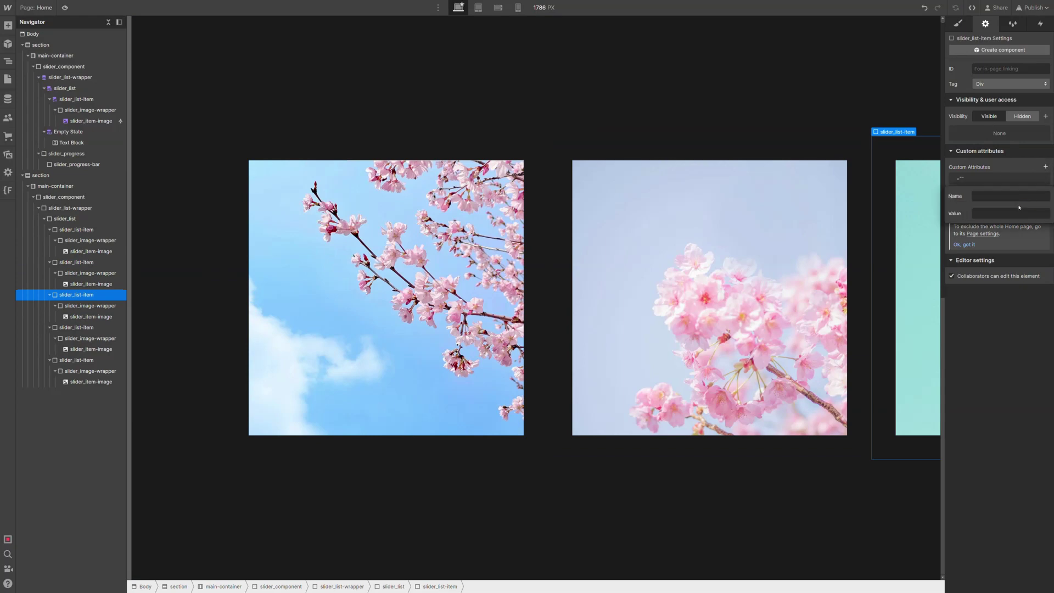
pyautogui.hotkey('ctrl', 'v')
pyautogui.press('Return')
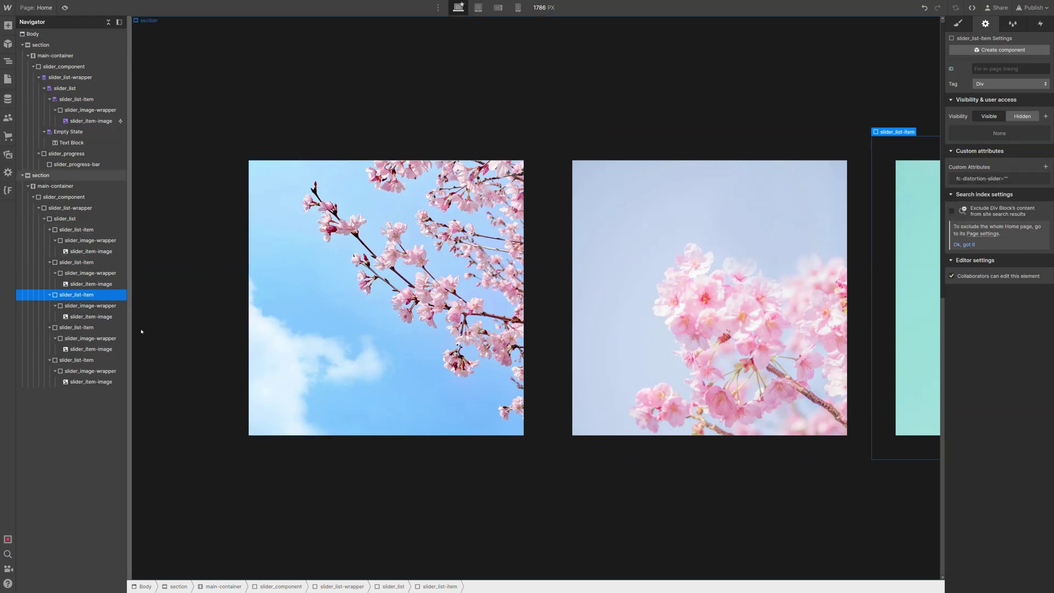
# Step: Add a custom attribute named fc-distortion-slider to the fourth and fifth static slider_list-items, leaving the values empty
pyautogui.click(76, 327)
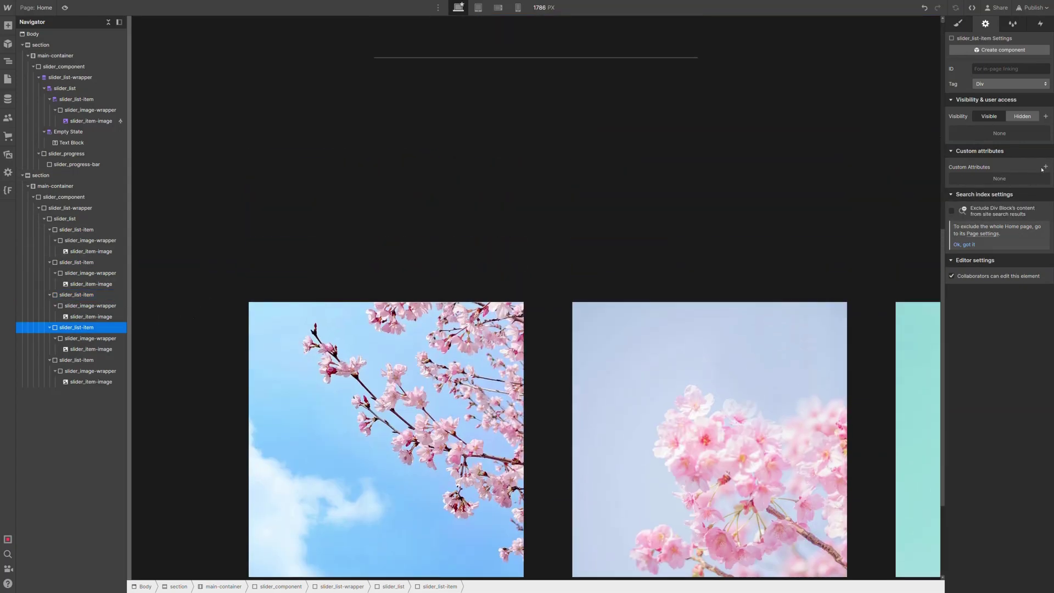
pyautogui.click(1045, 167)
pyautogui.hotkey('ctrl', 'v')
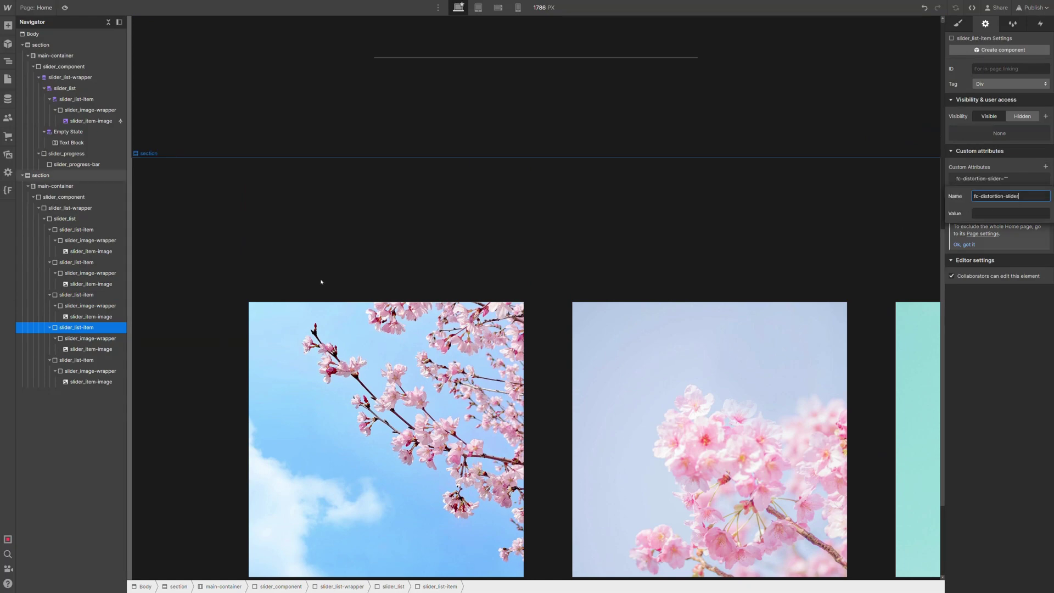
pyautogui.press('Return')
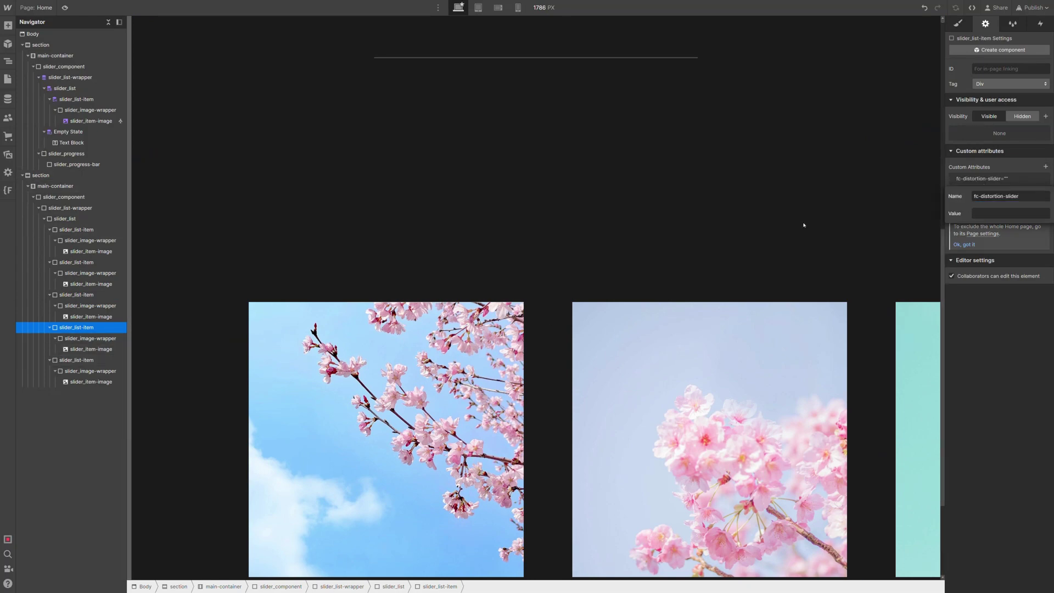
pyautogui.click(88, 360)
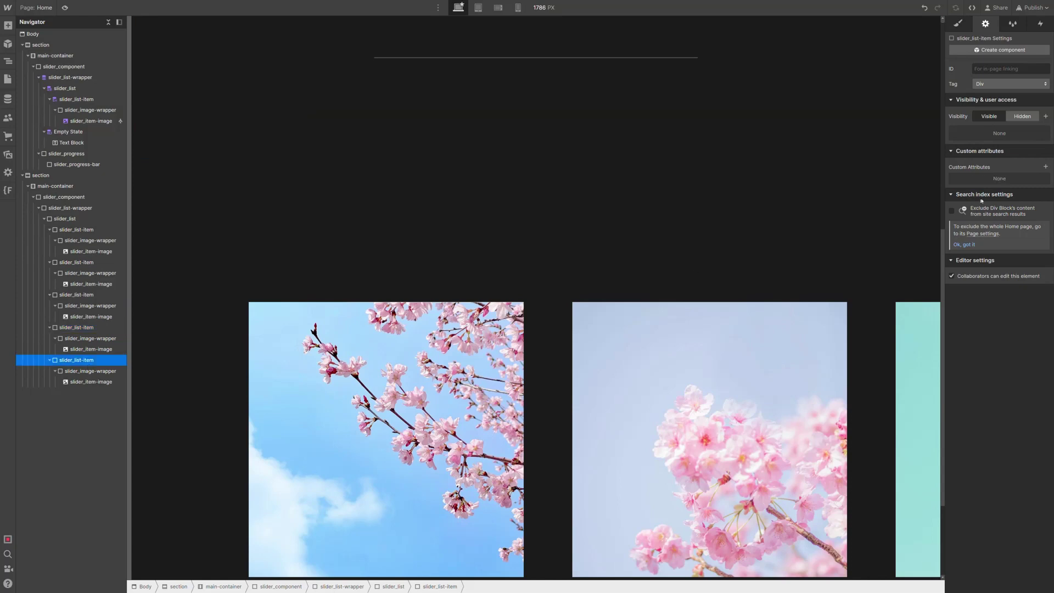
pyautogui.click(1045, 167)
pyautogui.hotkey('ctrl', 'v')
pyautogui.press('Return')
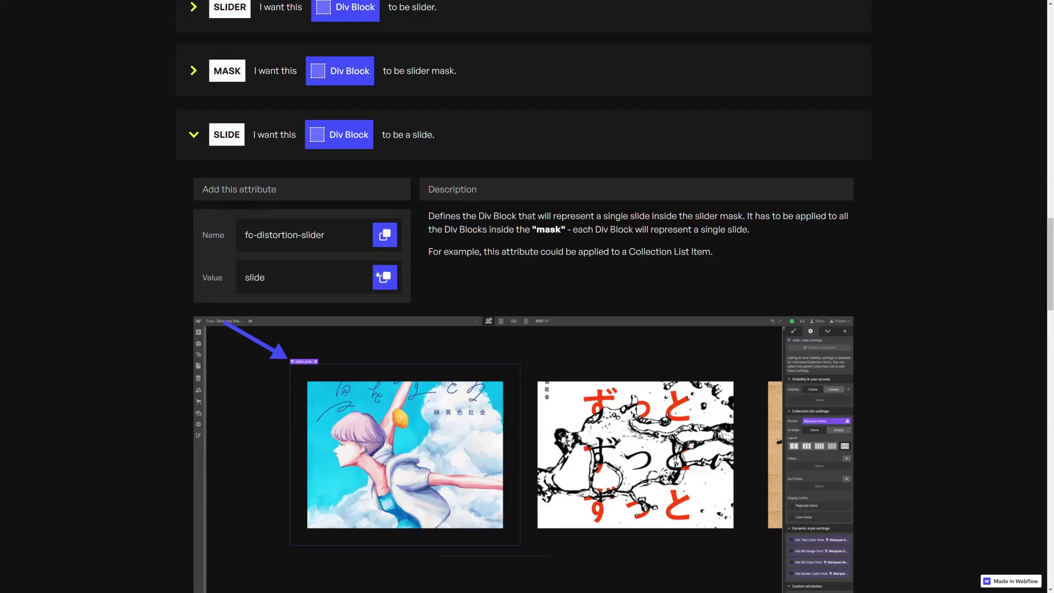
# Step: Copy the documented slide value and set it on the first static slider_list-item's fc-distortion-slider attribute
pyautogui.click(384, 278)
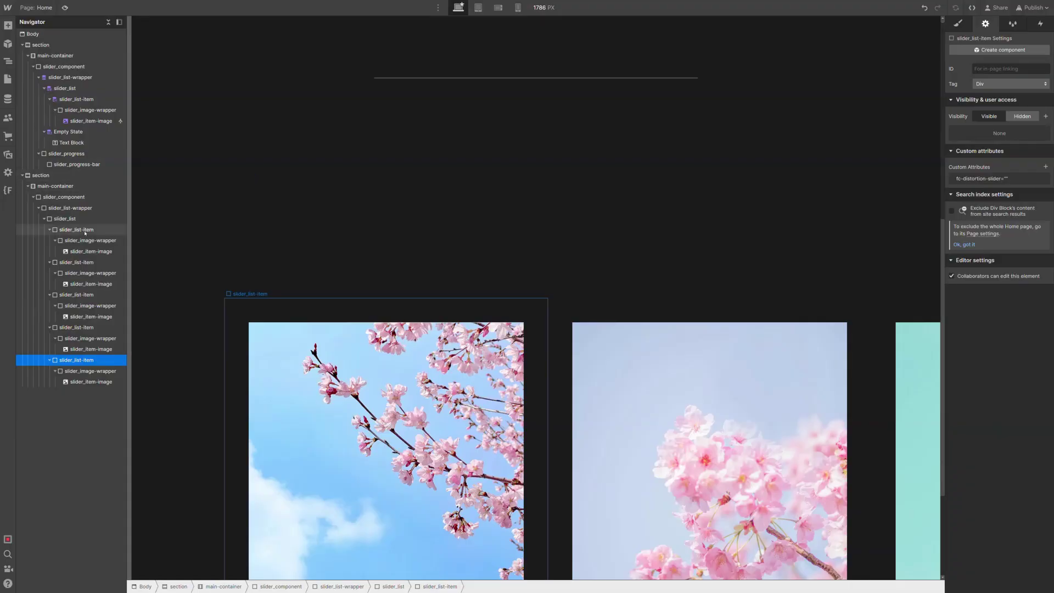
pyautogui.click(85, 230)
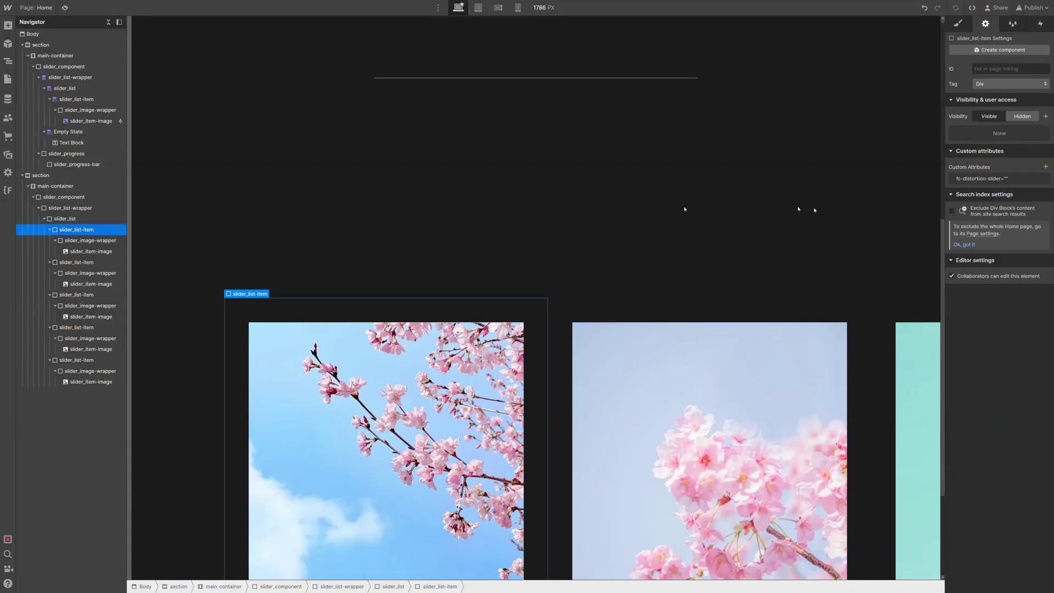
pyautogui.click(1019, 179)
pyautogui.write('slide')
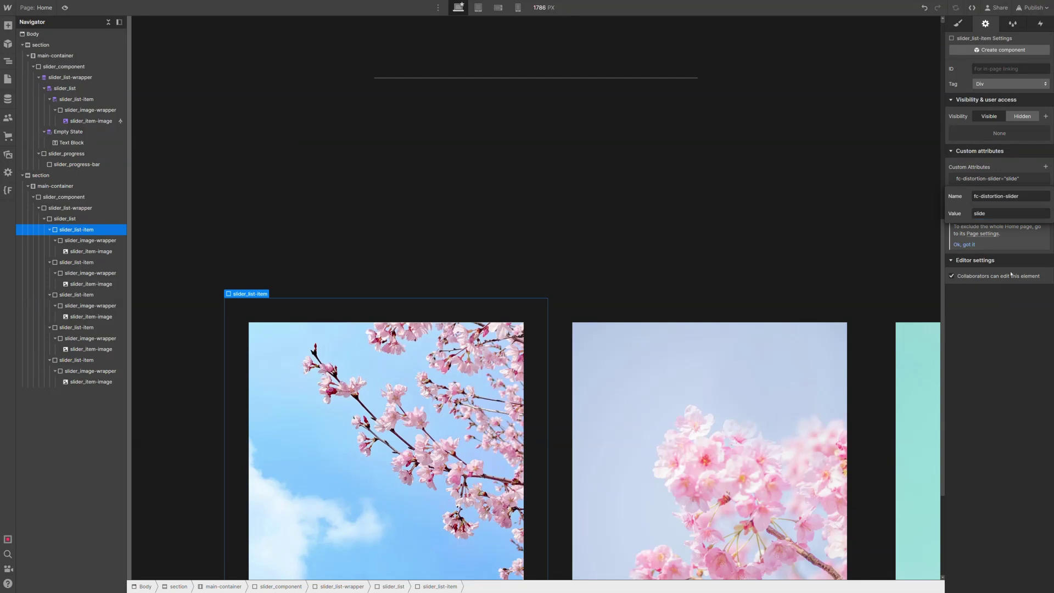
pyautogui.click(997, 294)
# Step: Set the fc-distortion-slider attribute value to slide on the second and third static slider_list-items
pyautogui.press('Right')
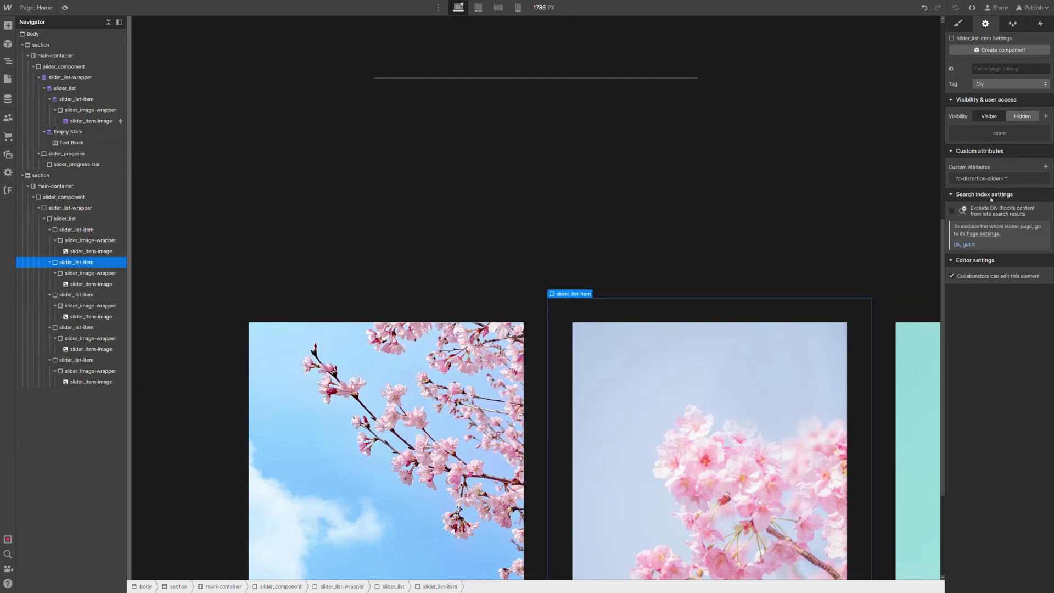
pyautogui.click(1008, 179)
pyautogui.write('slide')
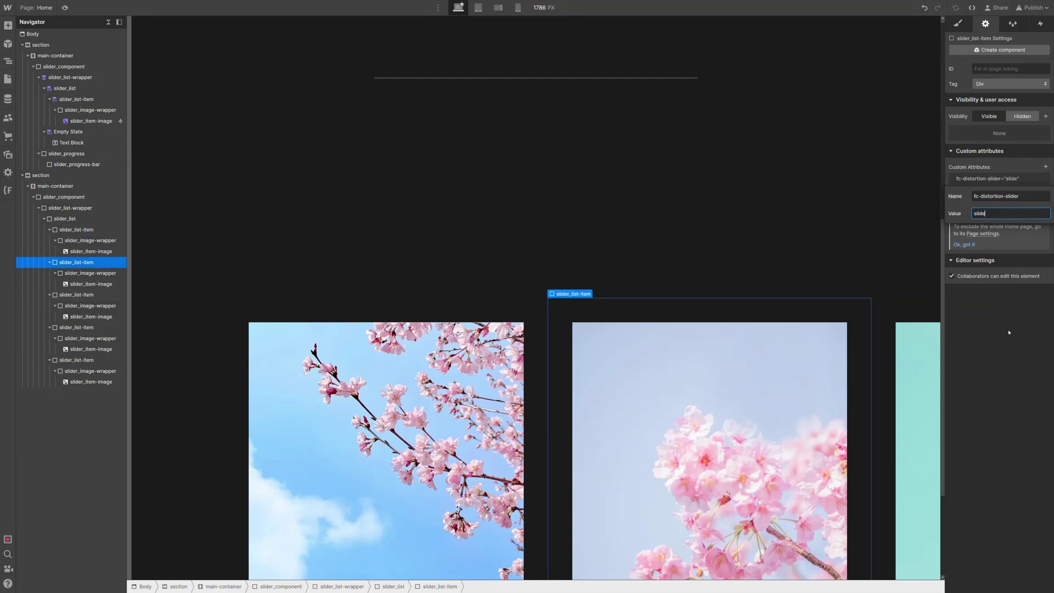
pyautogui.press('Return')
pyautogui.click(889, 330)
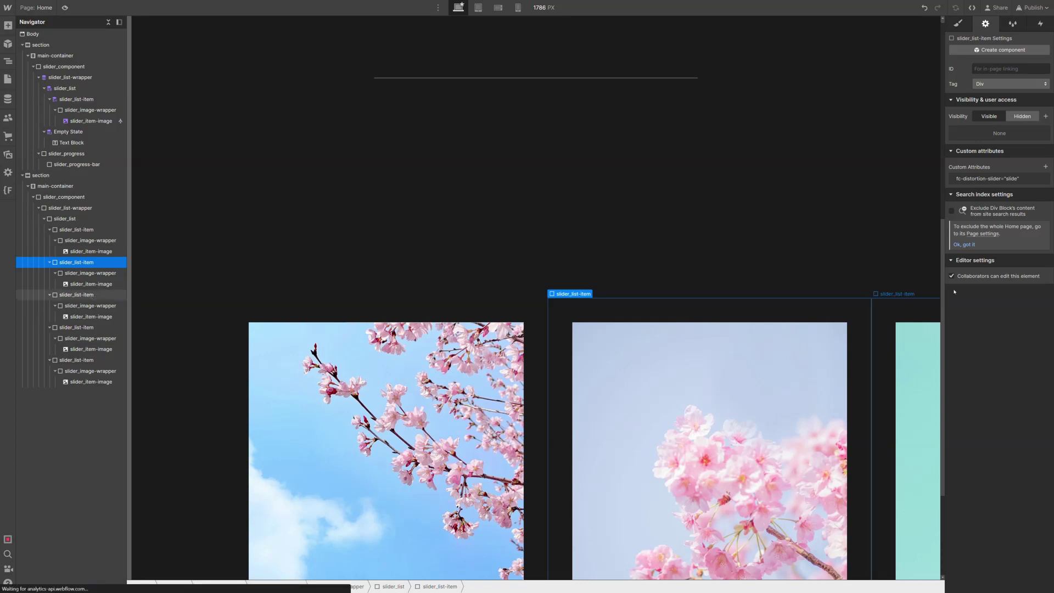
pyautogui.click(994, 180)
pyautogui.write('slide')
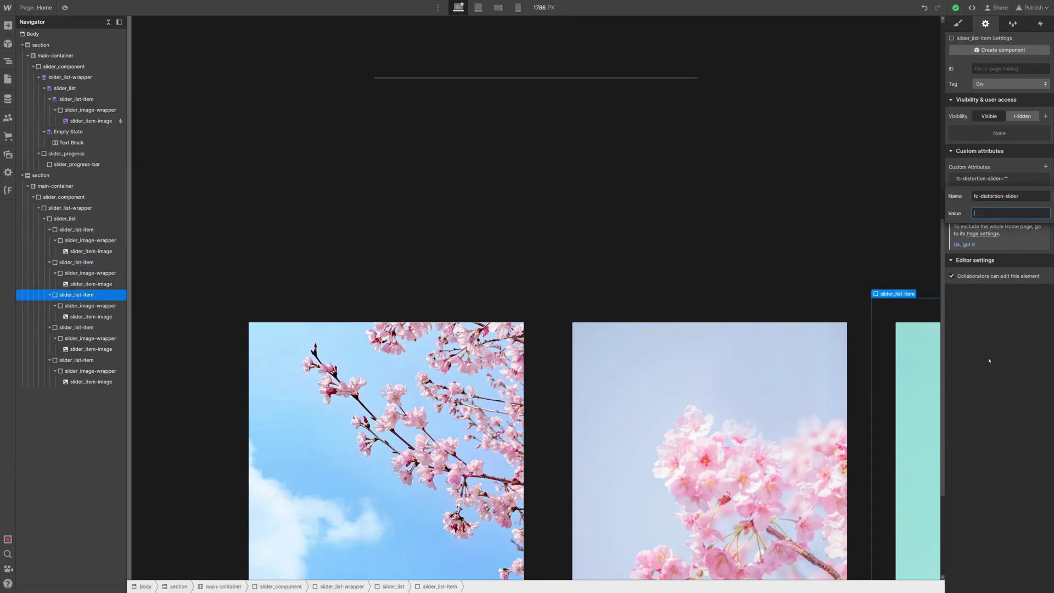
pyautogui.press('Return')
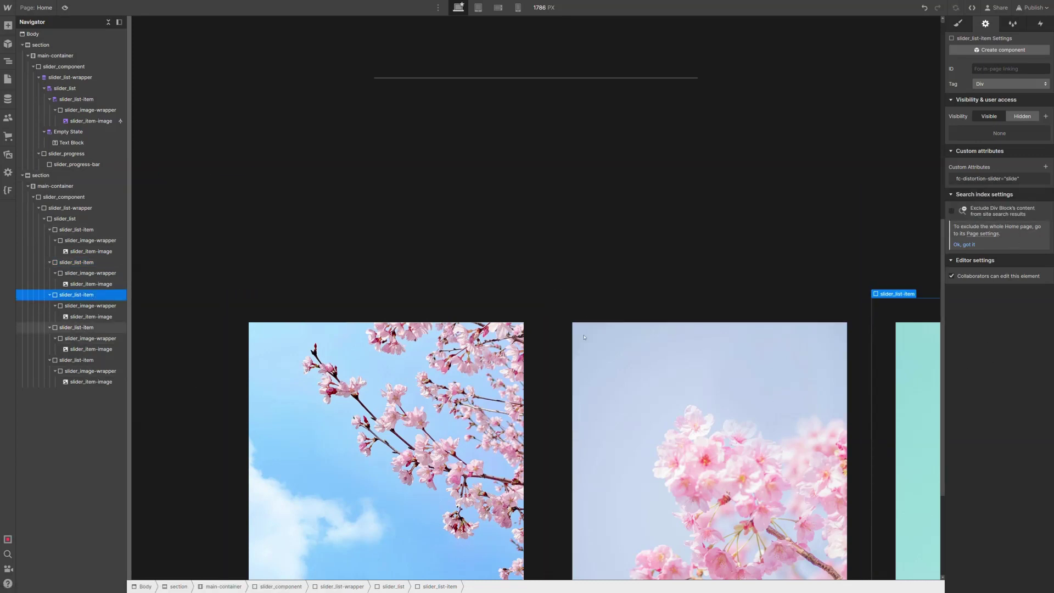
# Step: Set the fc-distortion-slider attribute value to slide on the fourth and fifth static slider_list-items
pyautogui.click(77, 327)
pyautogui.click(995, 180)
pyautogui.write('slide')
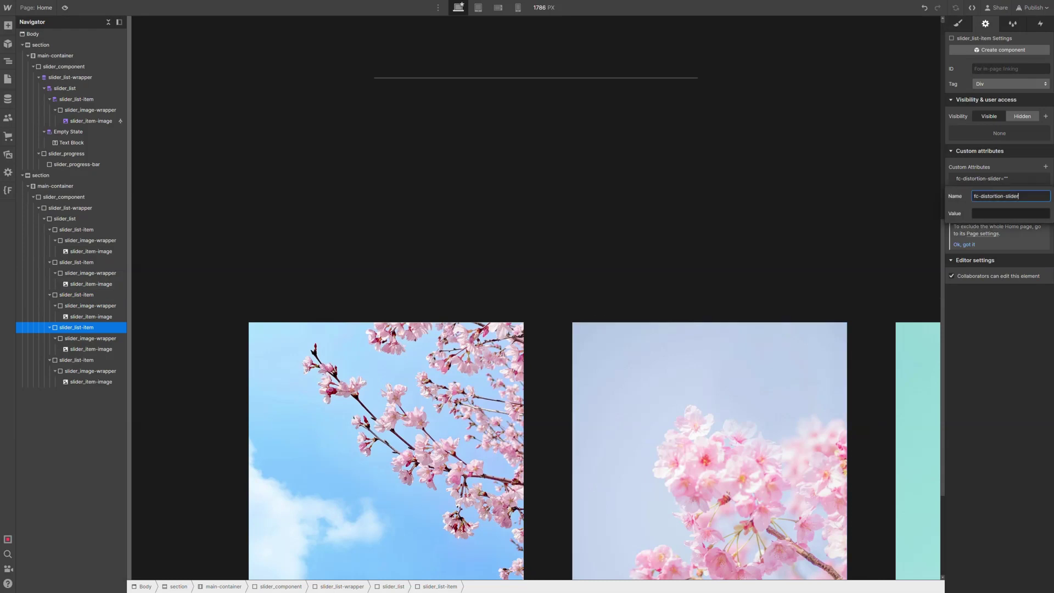
pyautogui.press('Return')
pyautogui.click(902, 269)
pyautogui.click(999, 180)
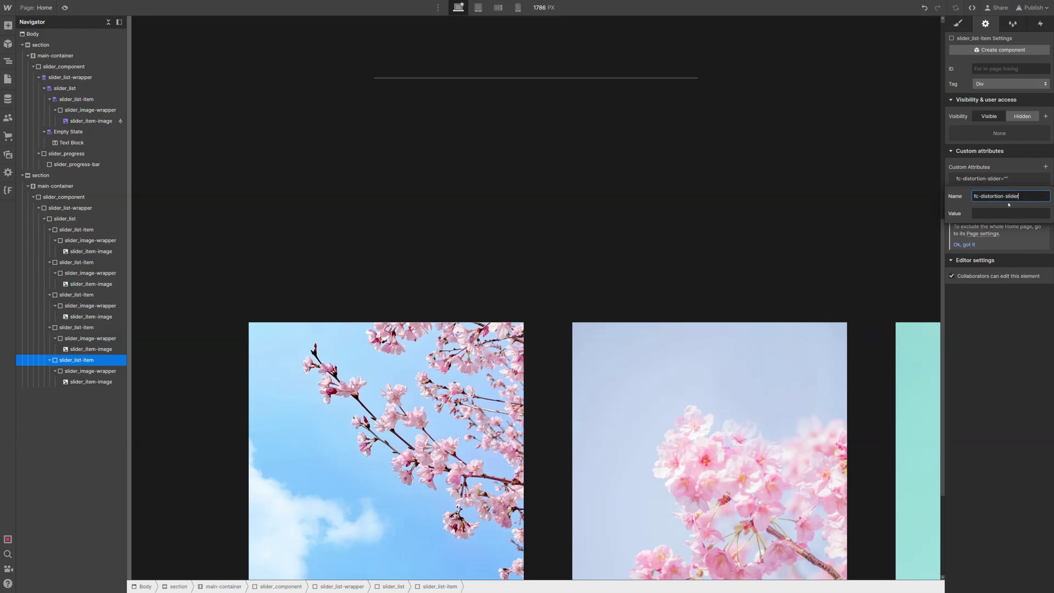
pyautogui.write('slide')
pyautogui.press('Return')
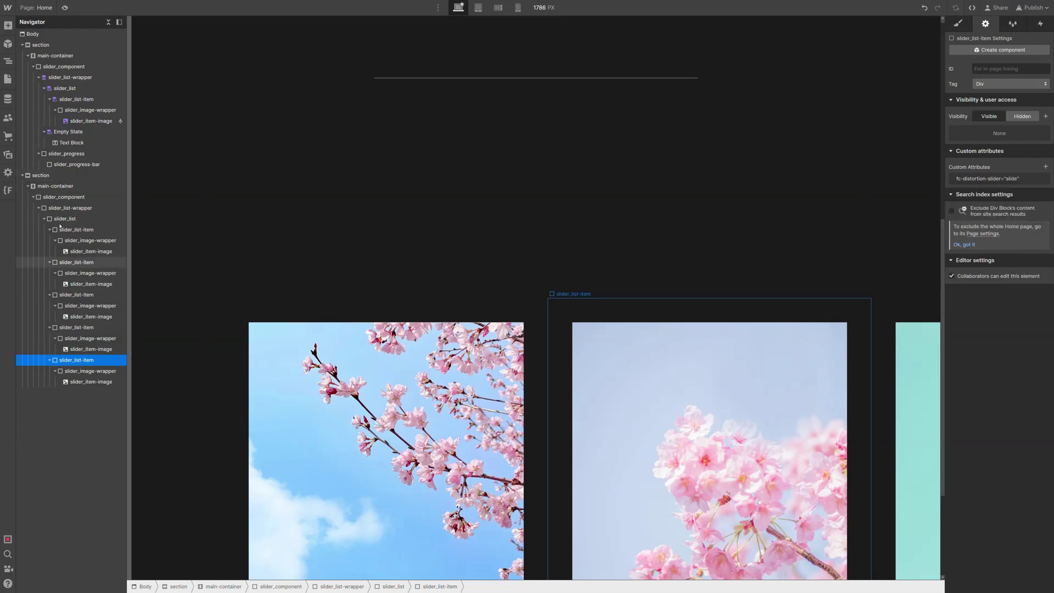
# Step: Review the custom attributes of the static slider_component, slider_list-wrapper, slider_list and first slider_list-item
pyautogui.click(74, 199)
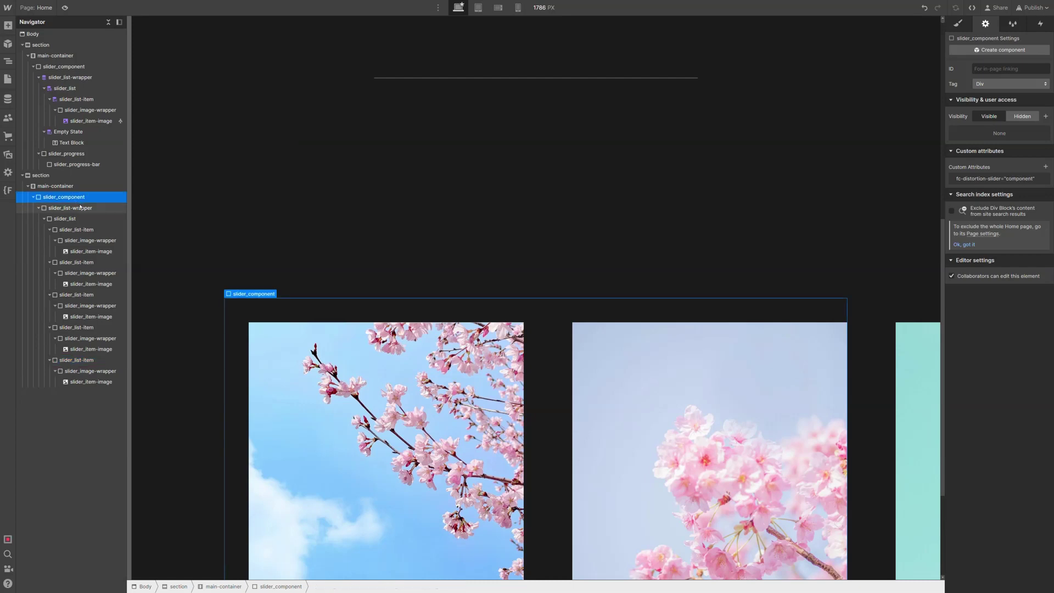
pyautogui.click(81, 208)
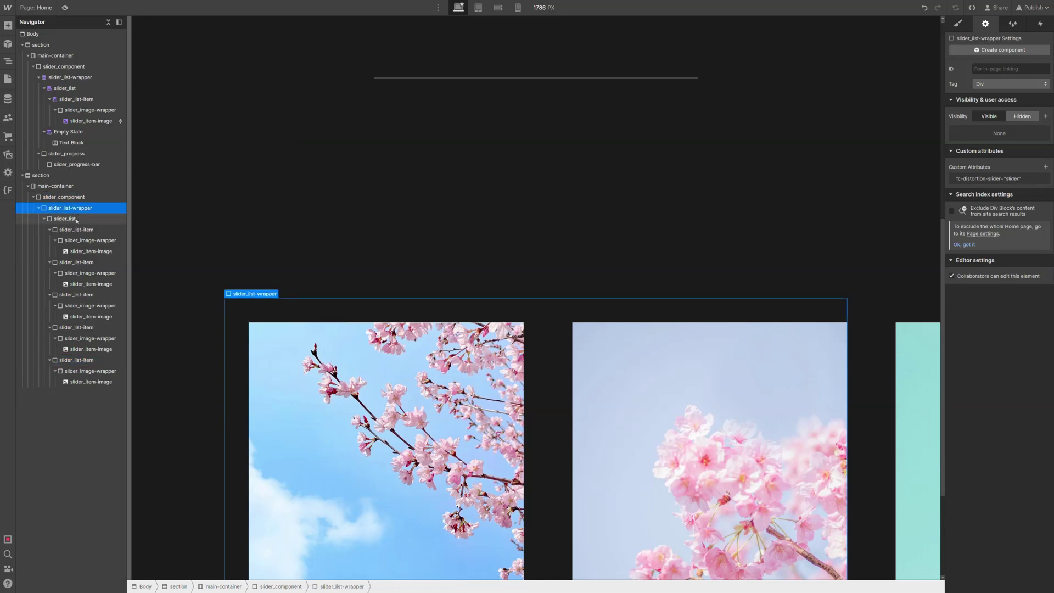
pyautogui.click(76, 220)
pyautogui.click(76, 229)
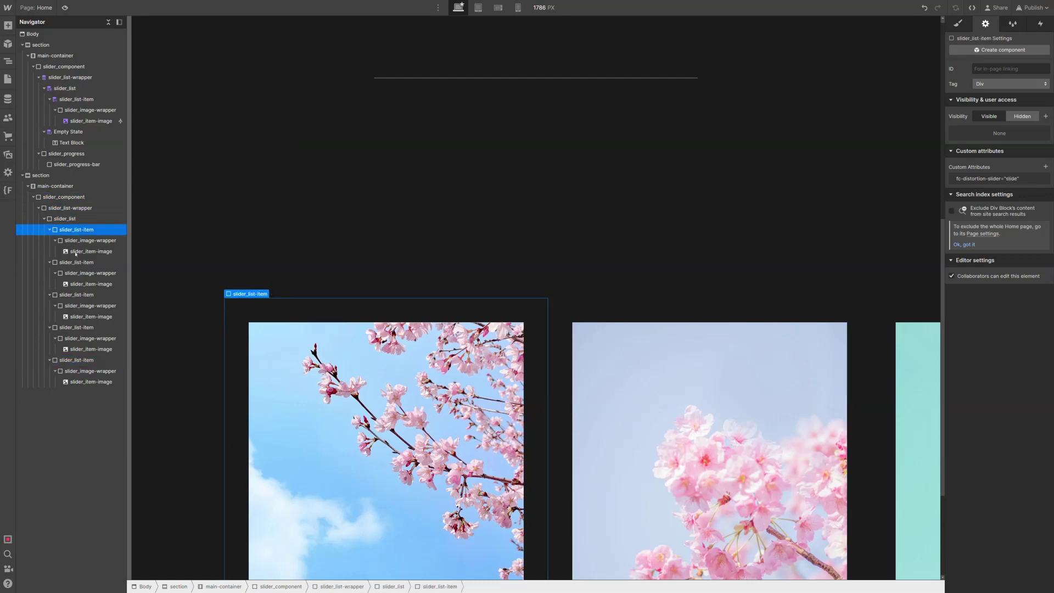
# Step: Check the custom attributes on the second to fifth static slider_list-items
pyautogui.click(75, 264)
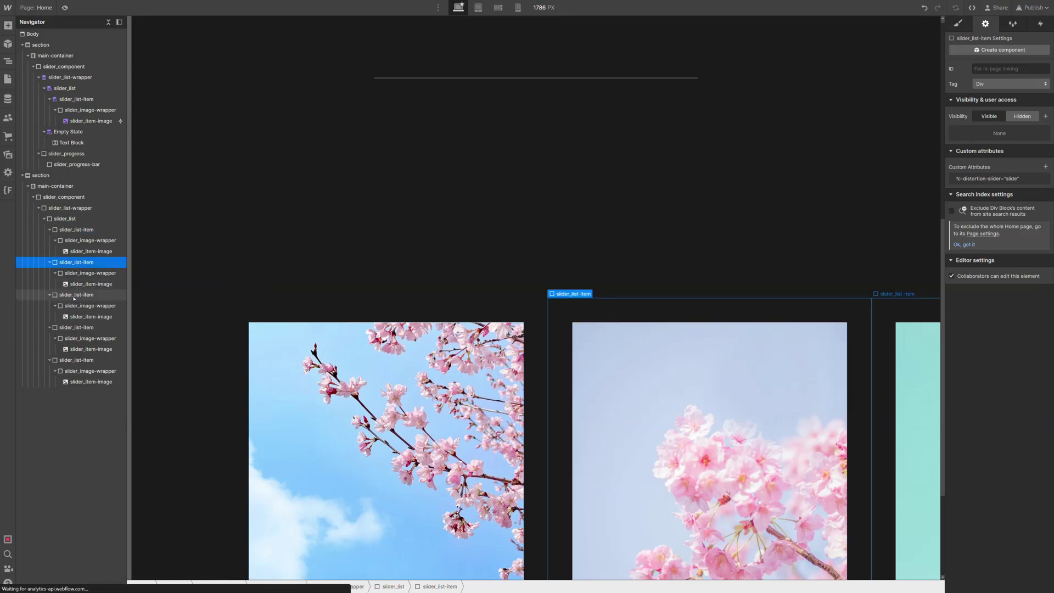
pyautogui.click(75, 296)
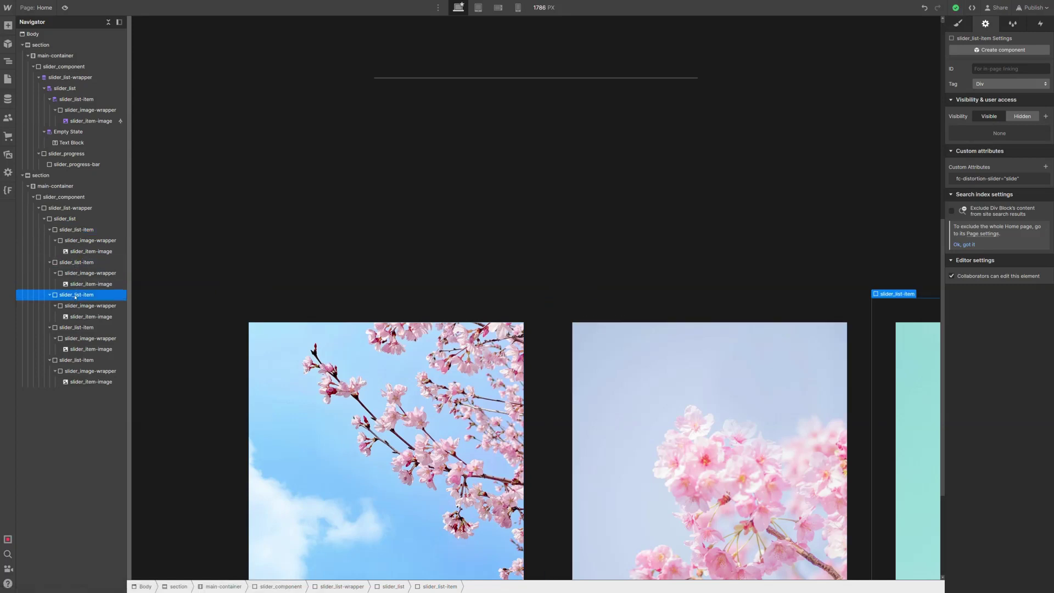
pyautogui.click(83, 327)
pyautogui.click(96, 361)
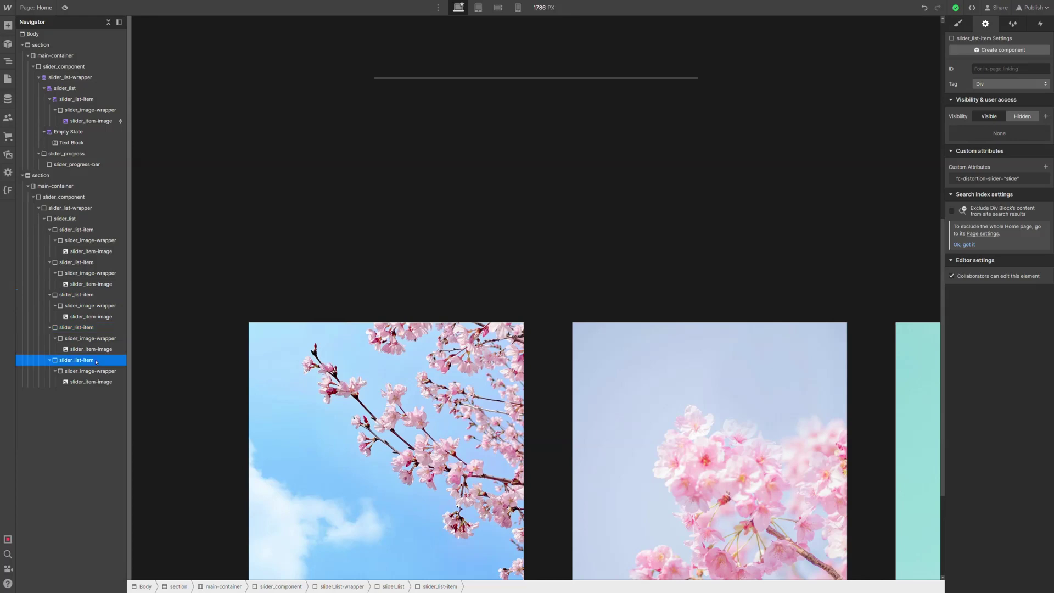
pyautogui.scroll(-3, 759, 172)
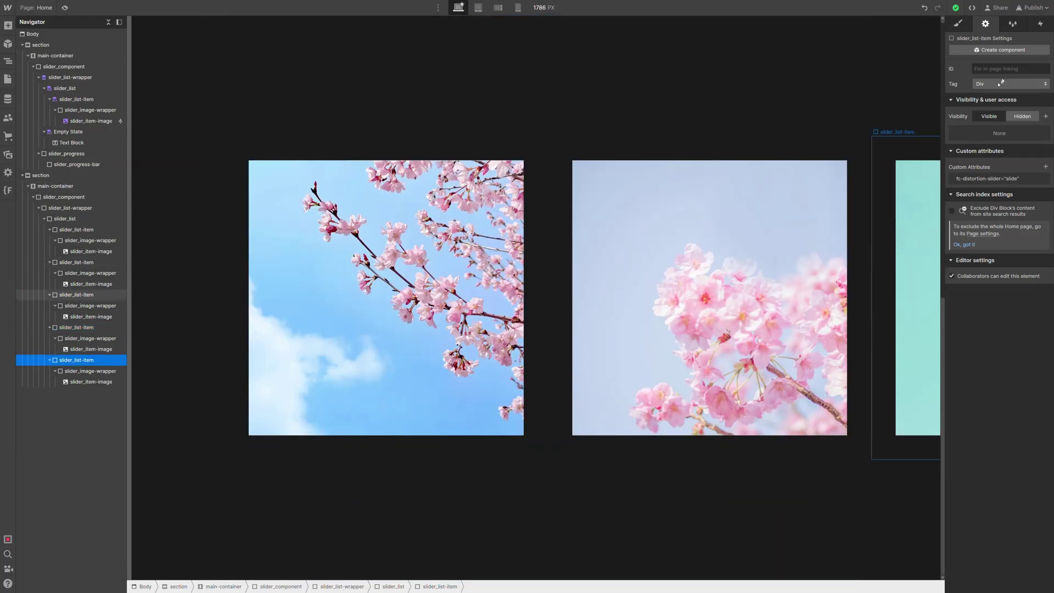
# Step: Publish the site to the webflow.io staging domain and open the published page
pyautogui.click(1032, 8)
pyautogui.click(1004, 147)
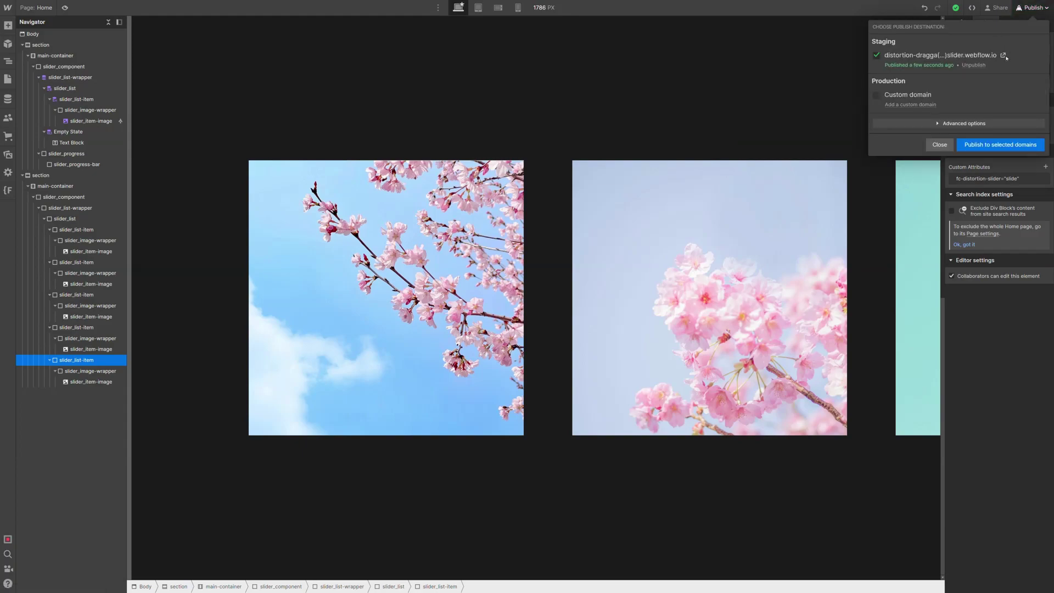
pyautogui.click(1003, 55)
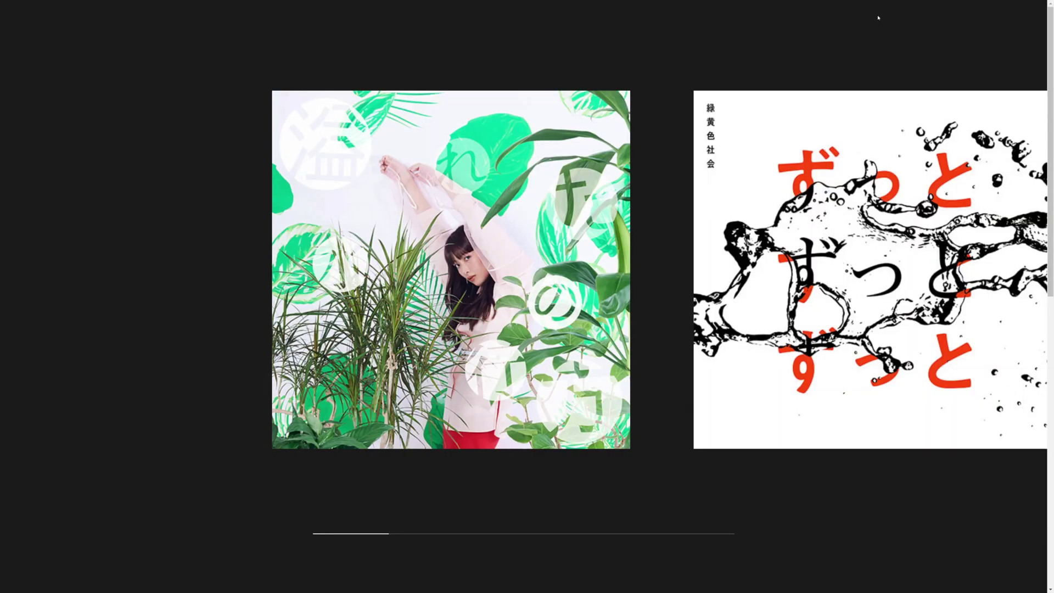
# Step: Test sliding through the album-cover slider and the static cherry-blossom slider on the published page
pyautogui.scroll(-5, 717, 209)
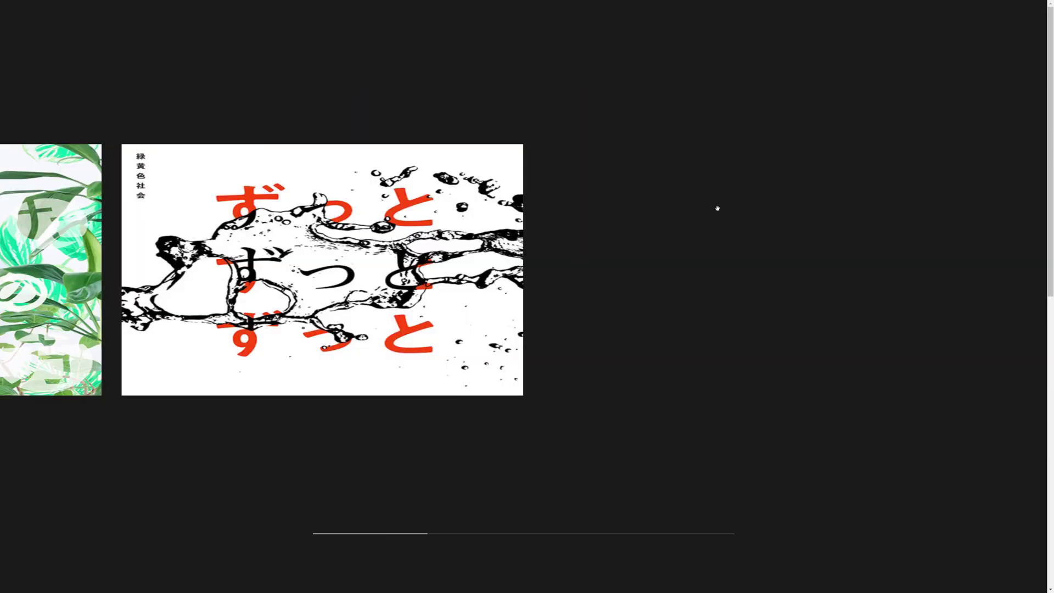
pyautogui.scroll(-10, 716, 209)
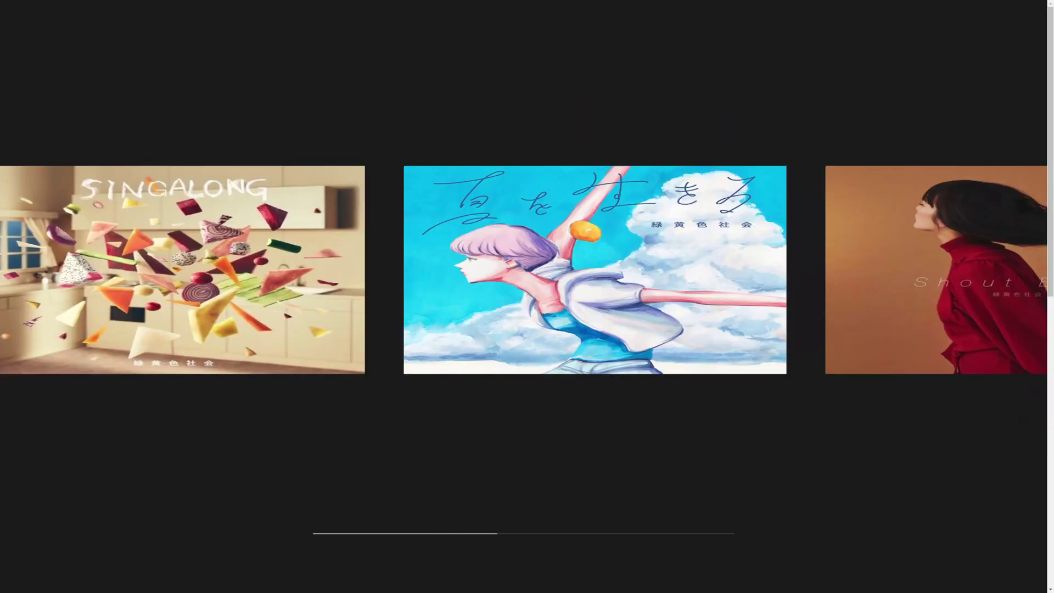
pyautogui.scroll(-5, 585, 209)
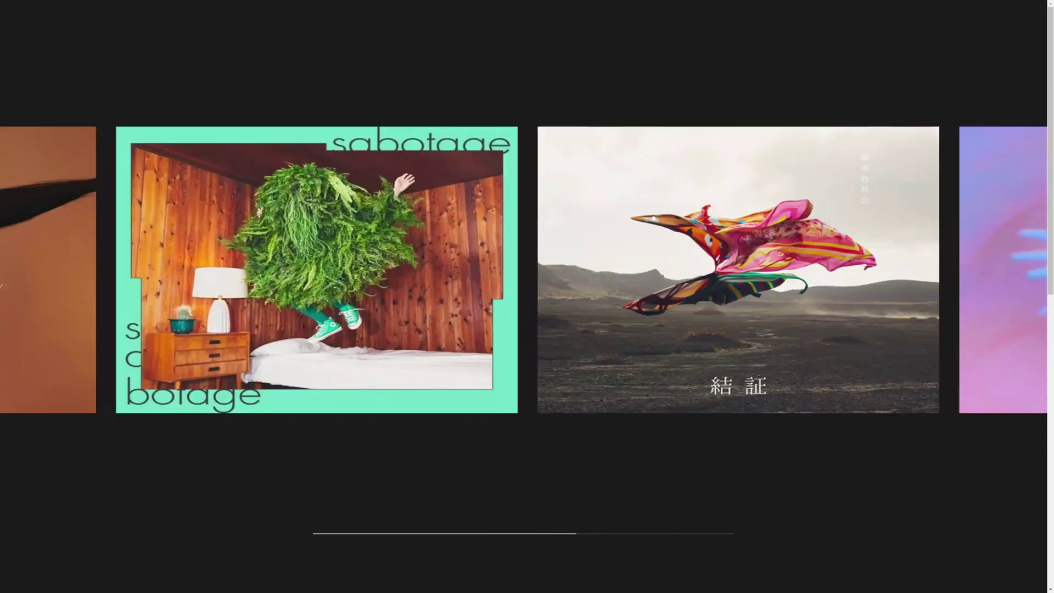
pyautogui.scroll(-10, 585, 230)
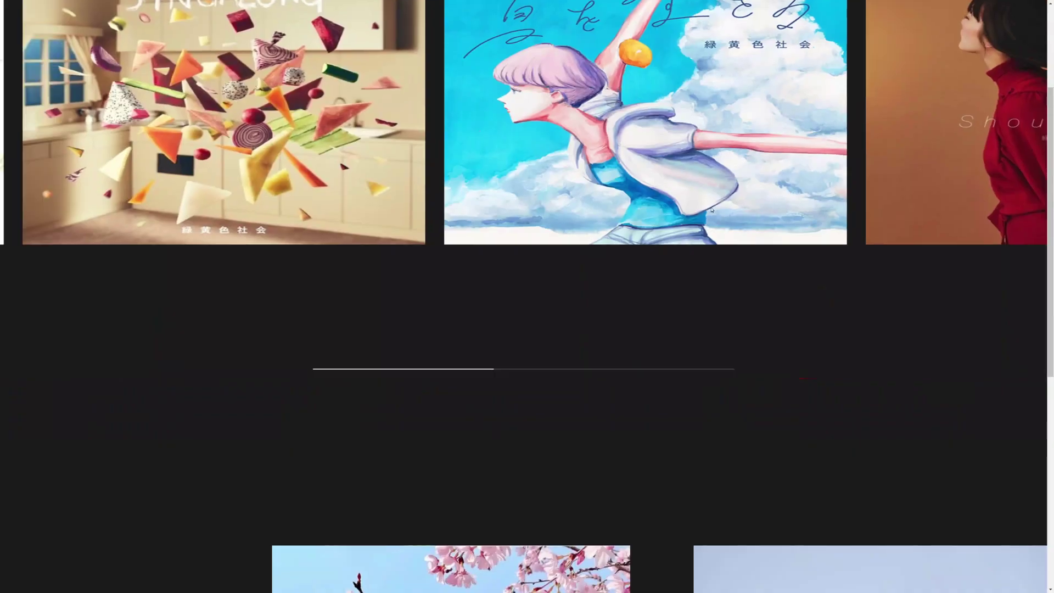
pyautogui.scroll(-5, 585, 296)
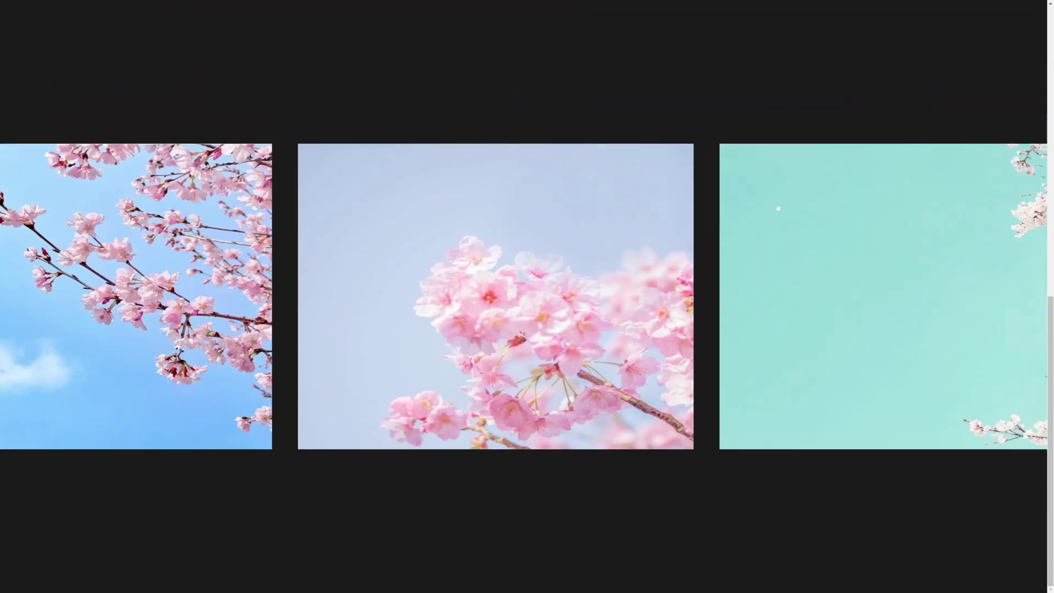
pyautogui.scroll(-5, 785, 200)
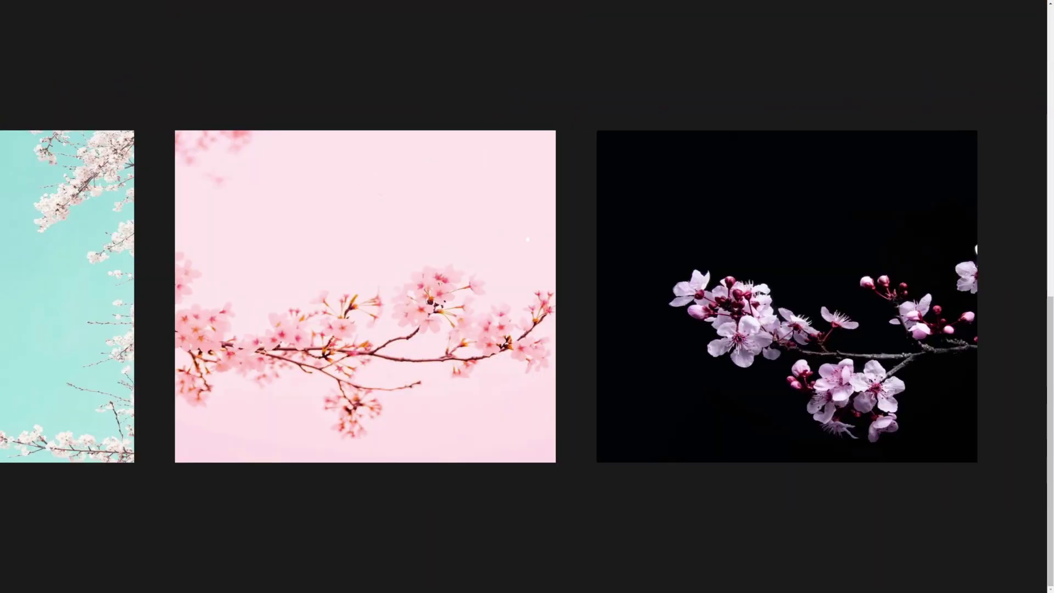